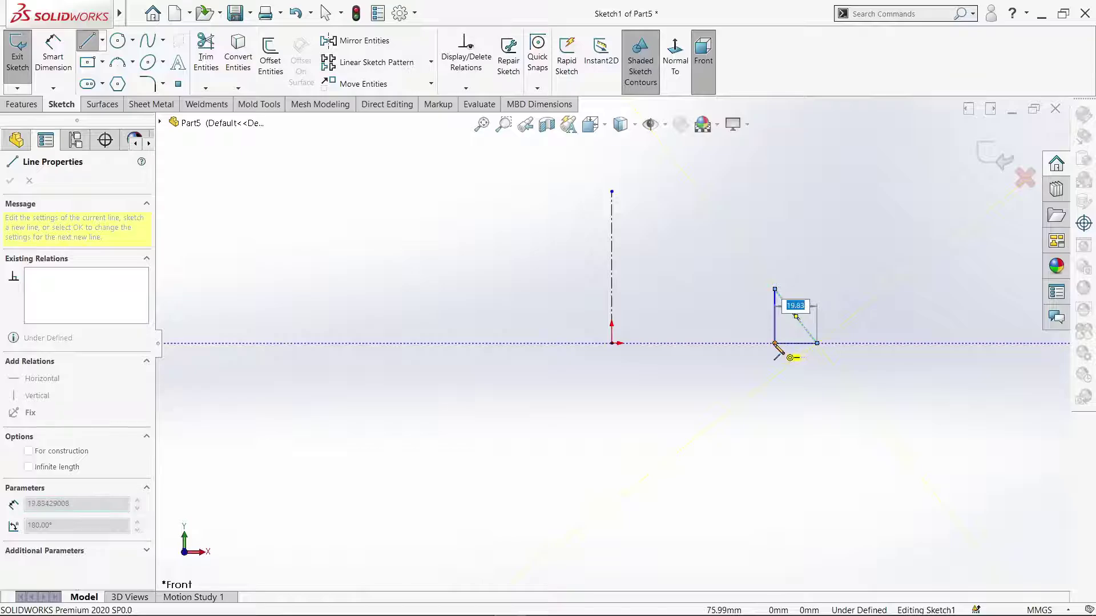
- Close the right-triangle profile beside the centerline with a horizontal base line about 20 mm long
click(783, 354)
right_click(782, 354)
click(799, 350)
- Dimension the distance from the vertical centerline to the triangle's vertical side as 12 mm
click(46, 69)
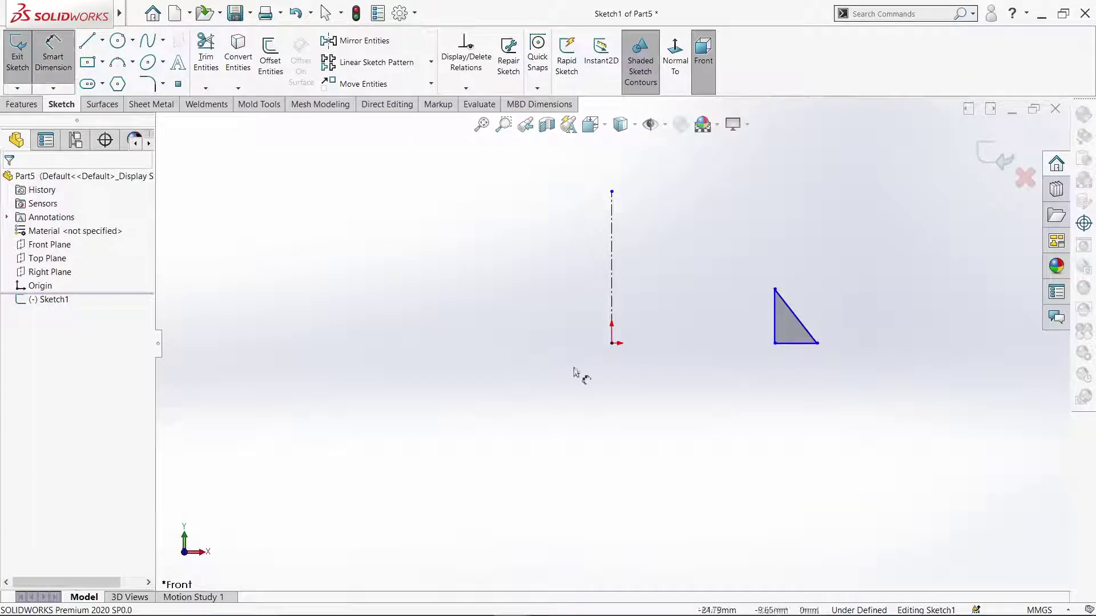
click(611, 303)
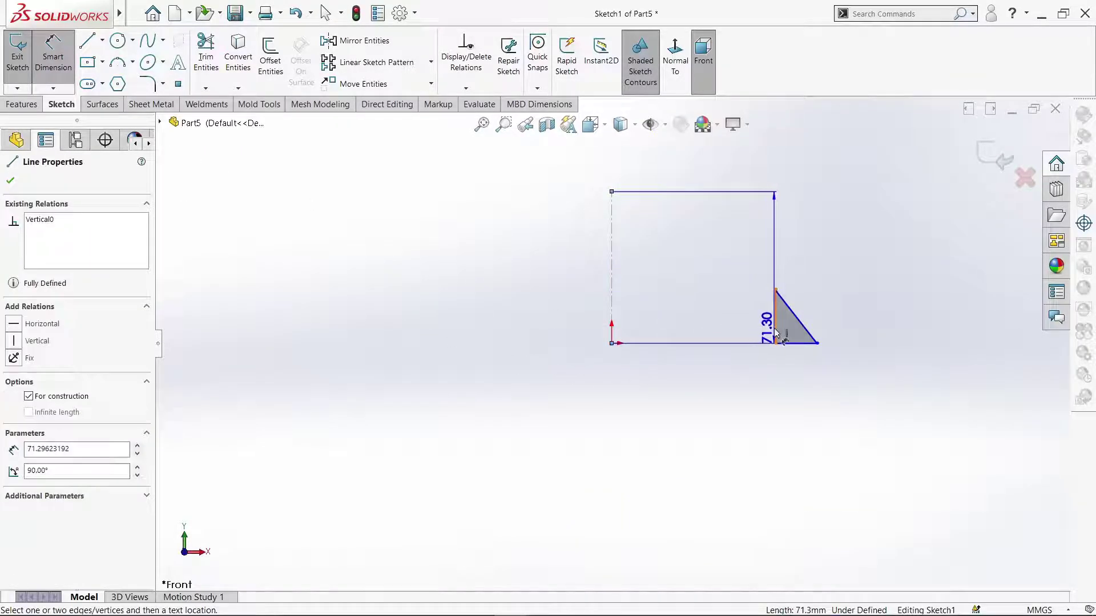
click(775, 320)
click(721, 325)
text(12)
key(Return)
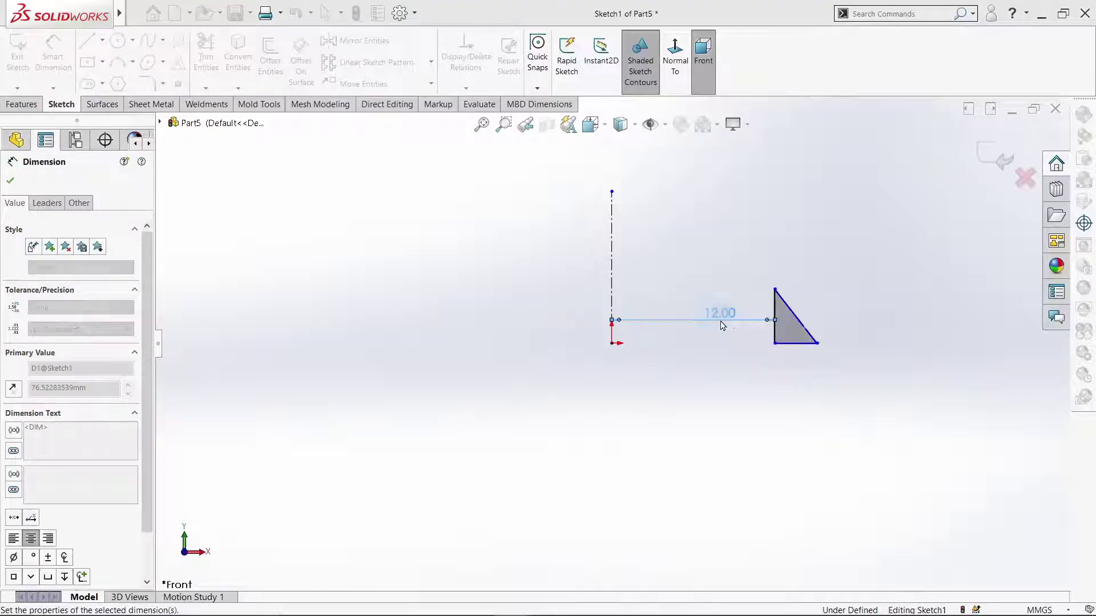
click(776, 336)
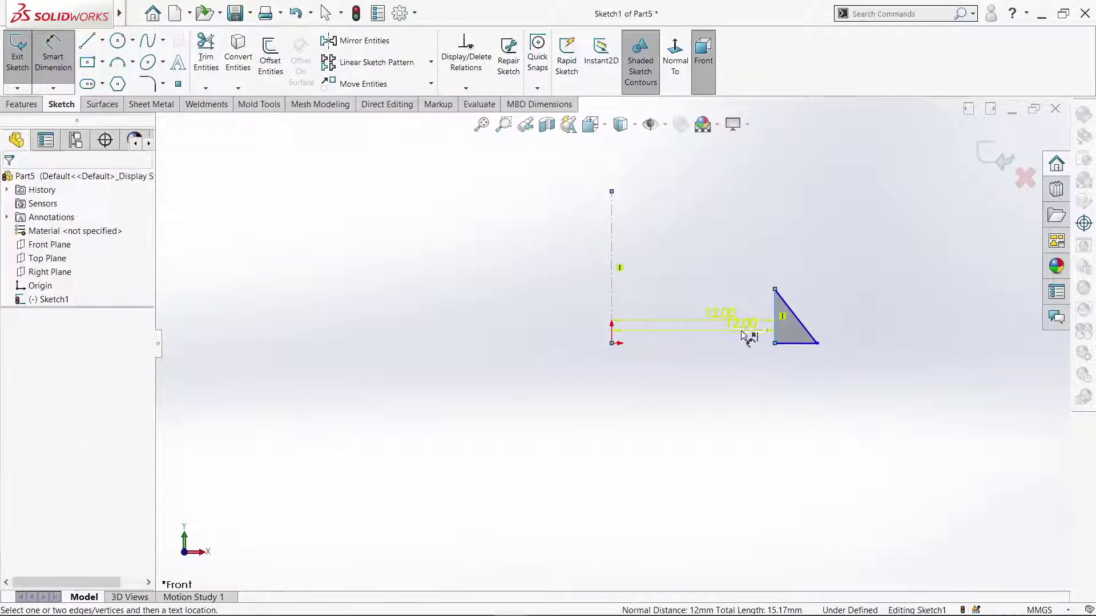
click(744, 337)
click(635, 352)
right_click(693, 265)
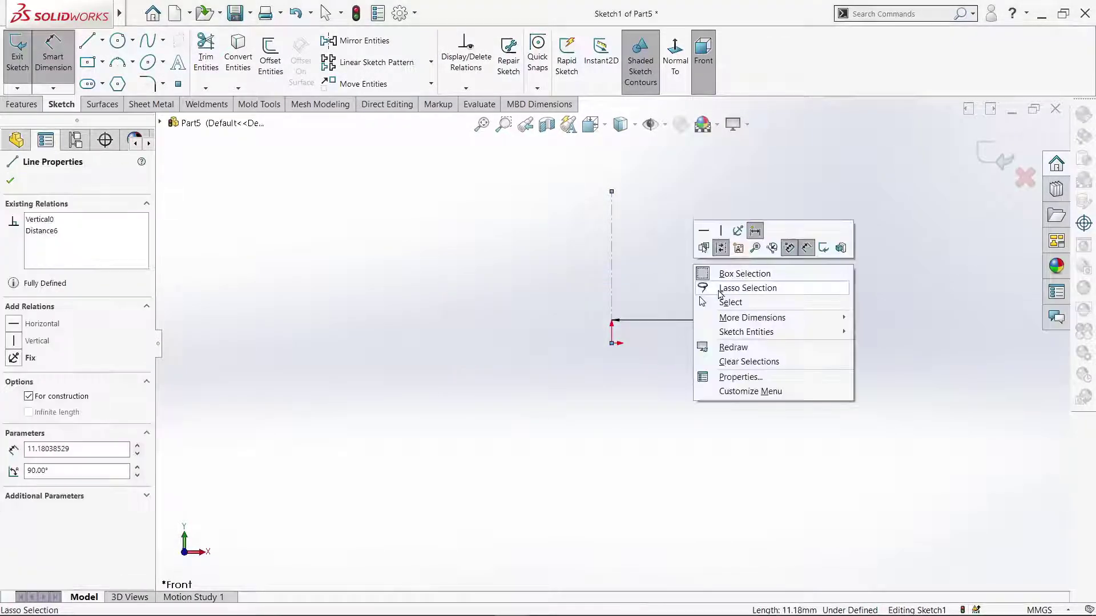
click(723, 302)
- Dimension the triangle's vertical side as 6 mm high
click(52, 53)
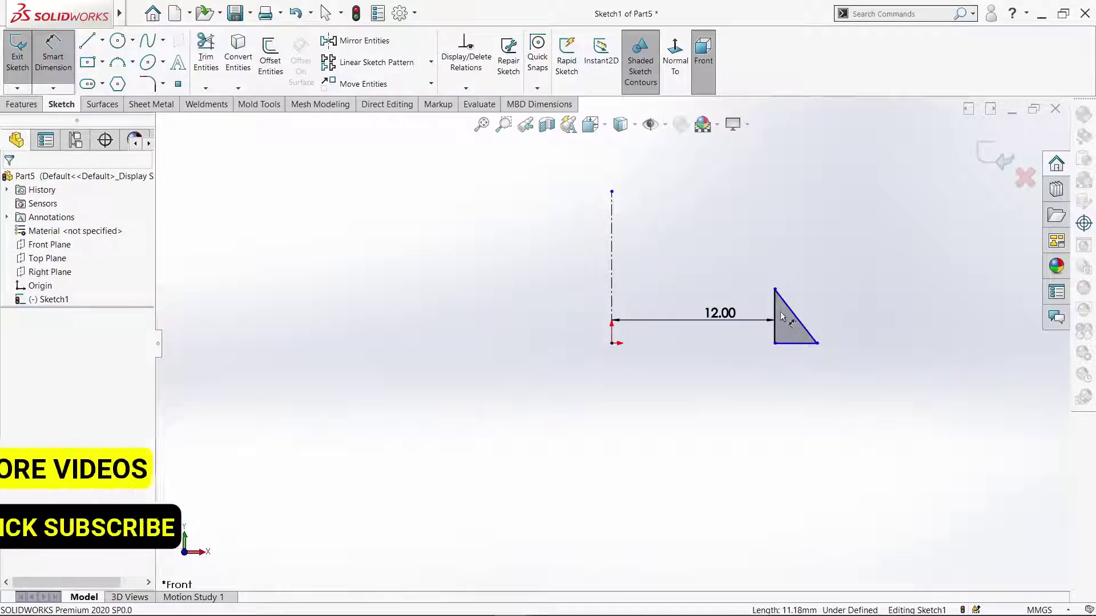
click(775, 314)
click(742, 306)
text(6)
key(Return)
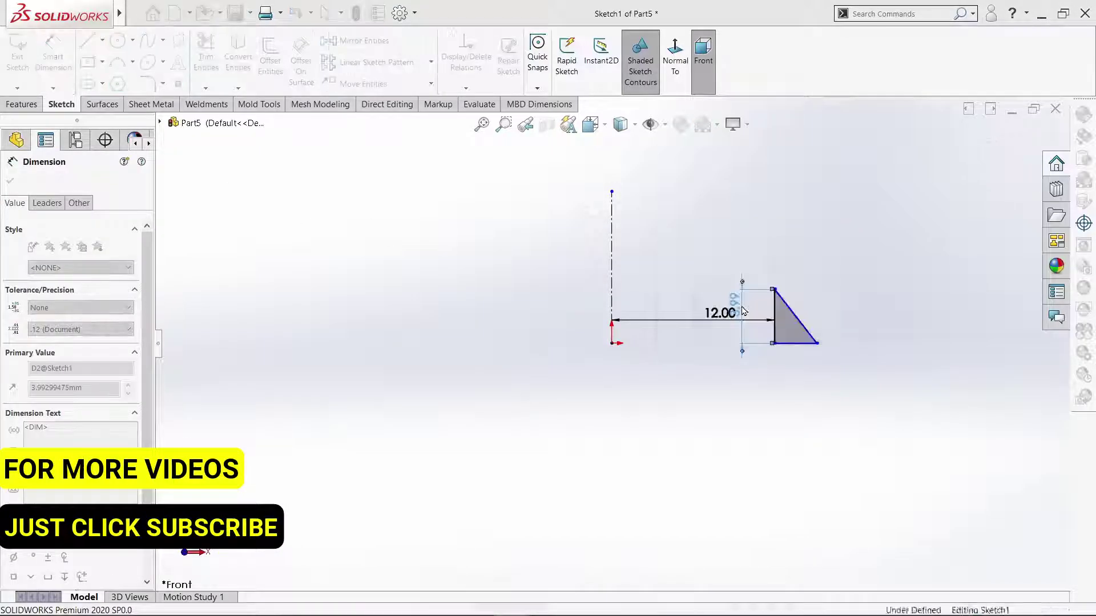
- Dimension the triangle's horizontal base as 3 mm long and end dimensioning
click(798, 345)
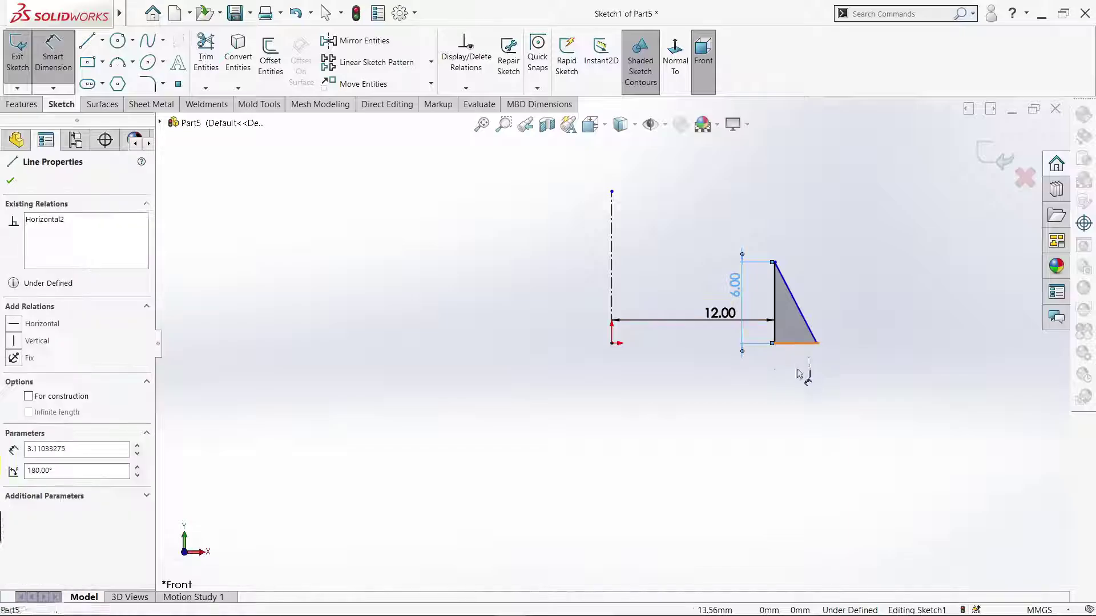
click(805, 374)
text(3.00mm)
key(Return)
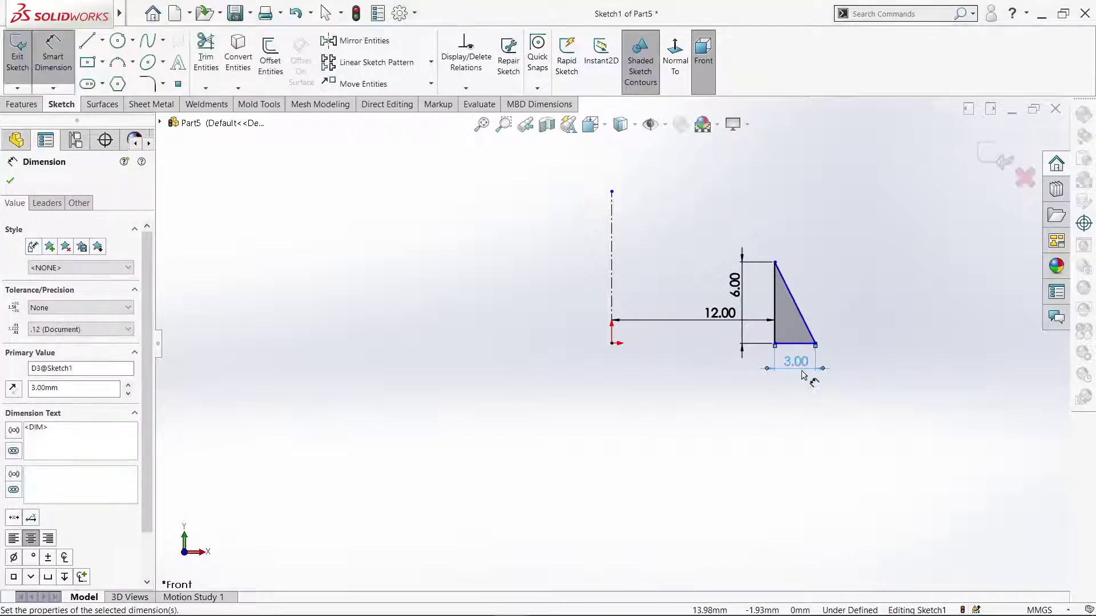
right_click(296, 345)
click(339, 377)
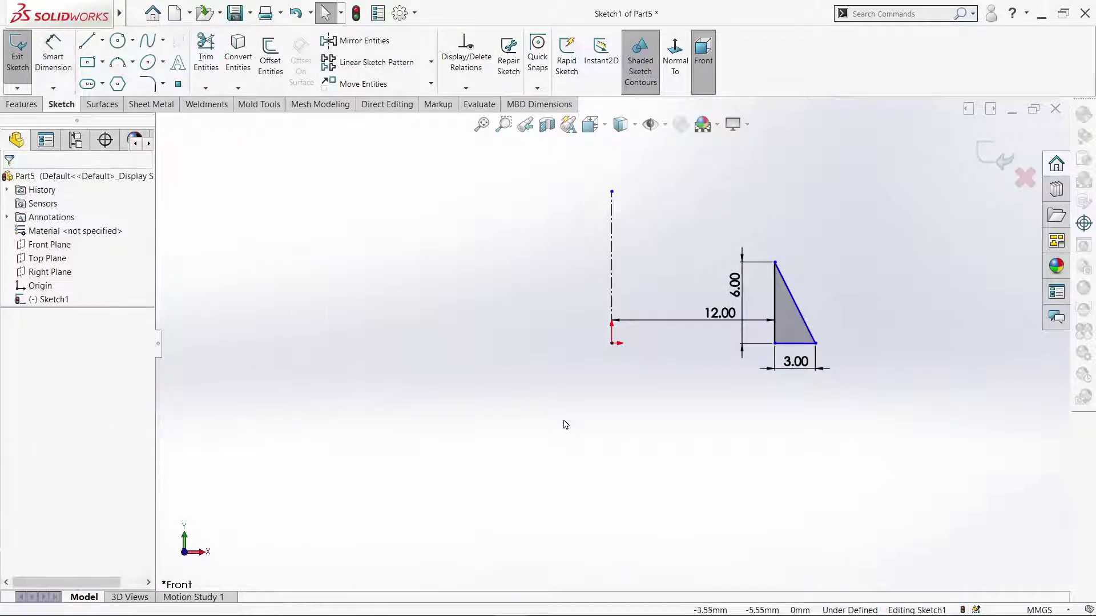
- Add a horizontal relation between the origin and the triangle's right-angle corner
click(611, 347)
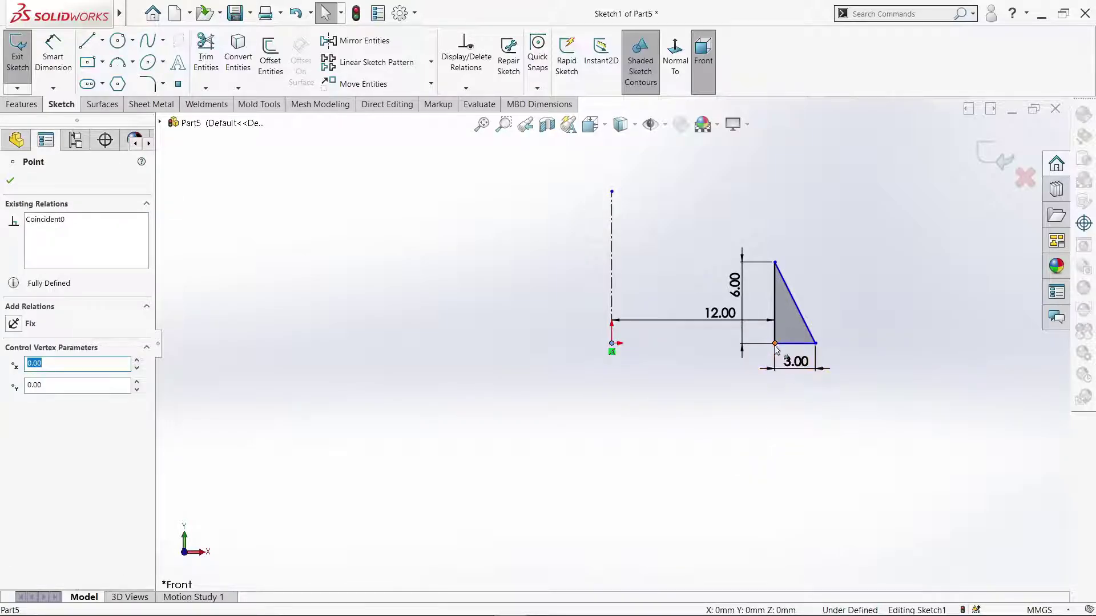
ctrl+click(775, 344)
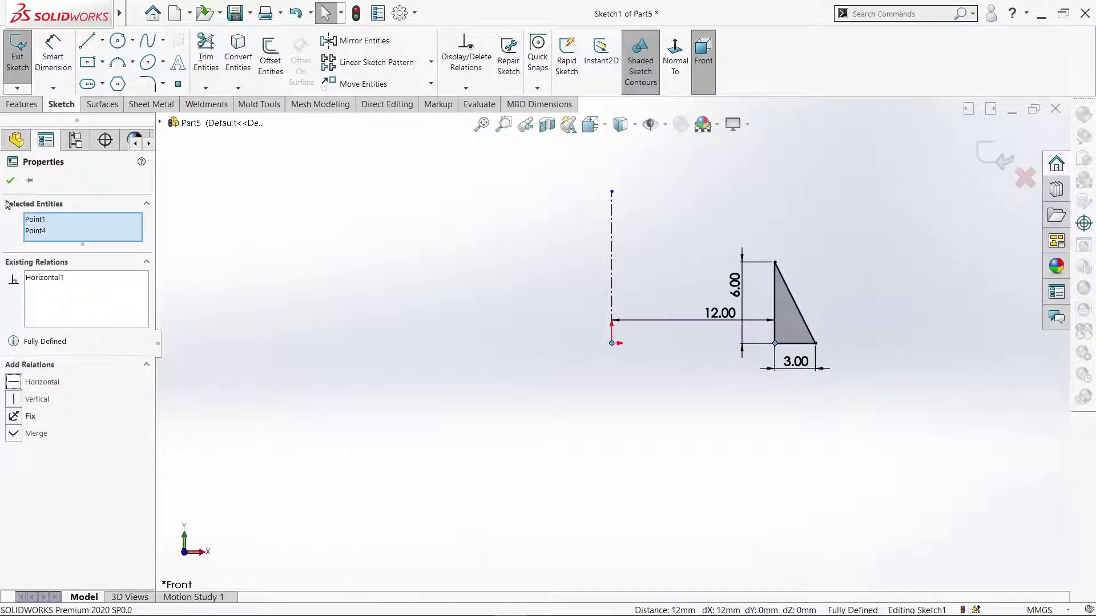
click(10, 181)
- Revolve the triangular profile fully around the vertical centerline with Revolved Boss/Base to form a conical ring
click(26, 106)
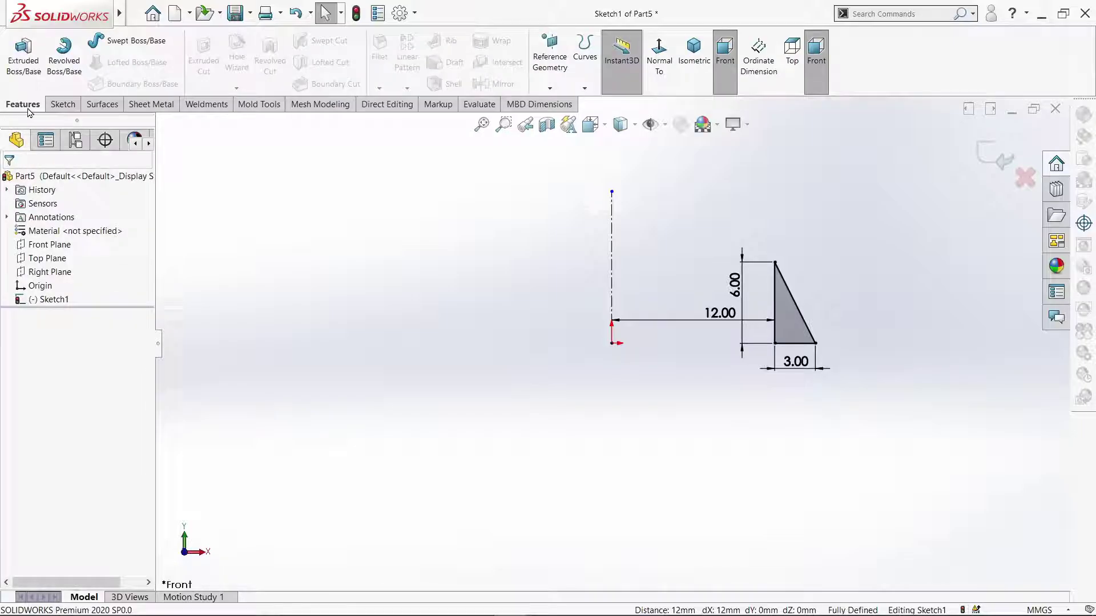
click(55, 85)
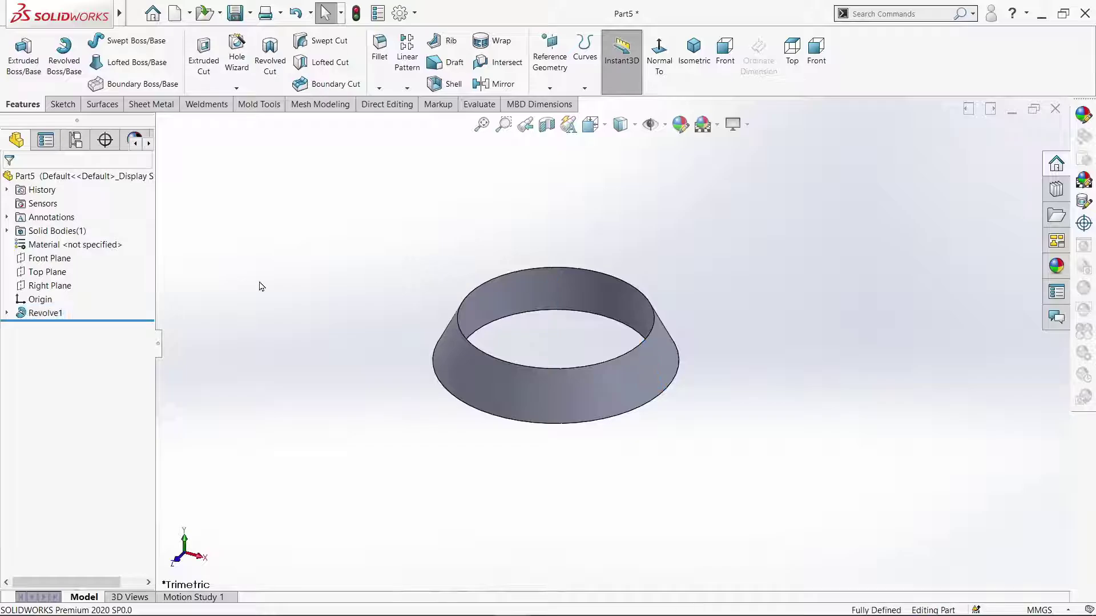
- Start a sketch on the Top Plane and convert the ring's inner circular edge into a sketch circle
click(48, 272)
click(74, 250)
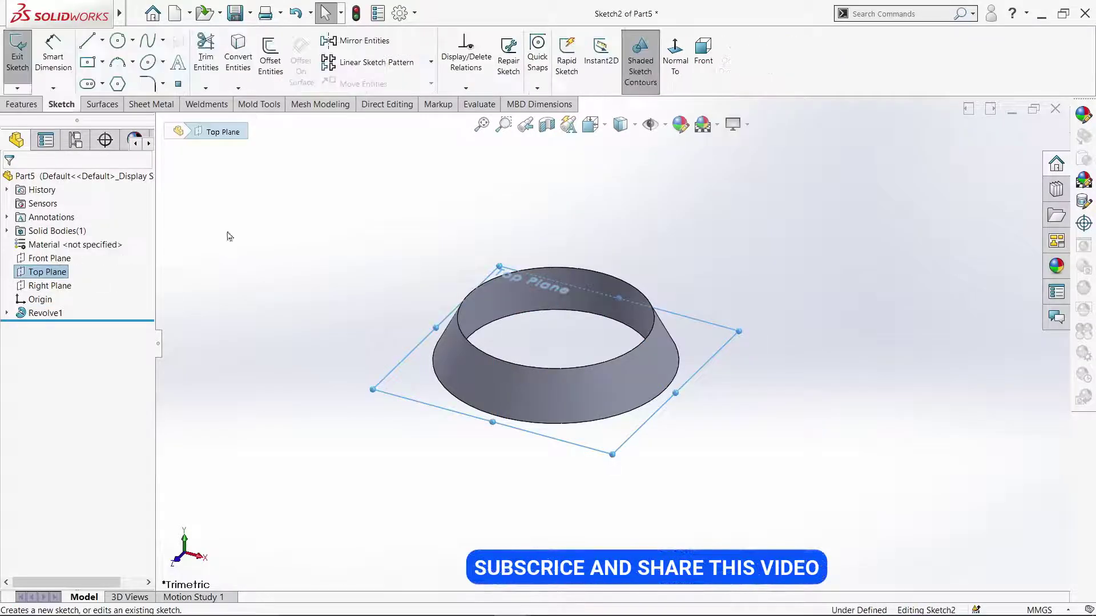
click(674, 57)
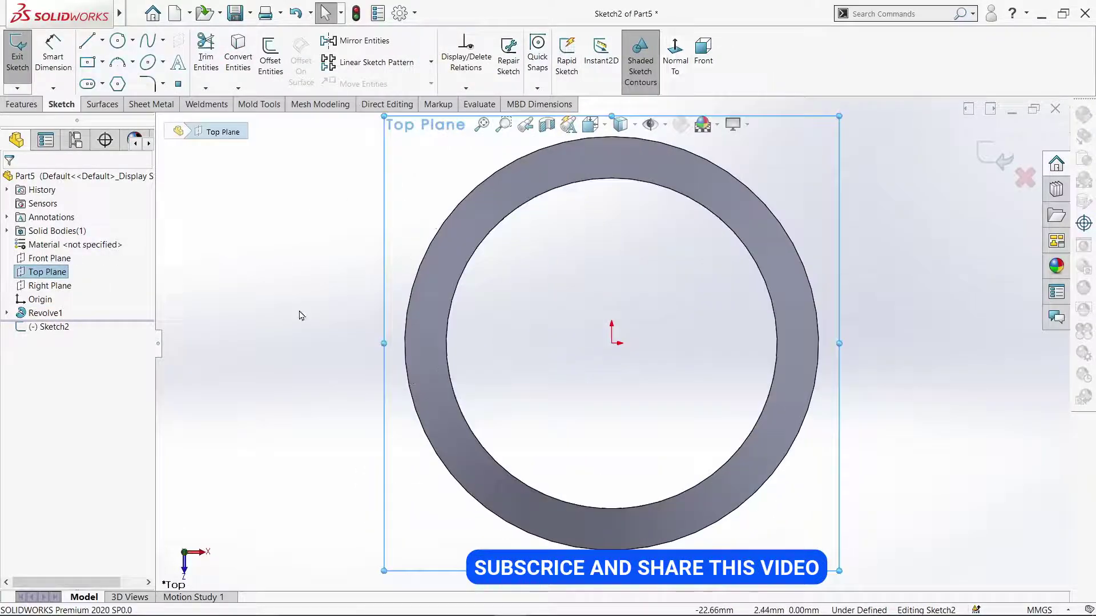
click(238, 60)
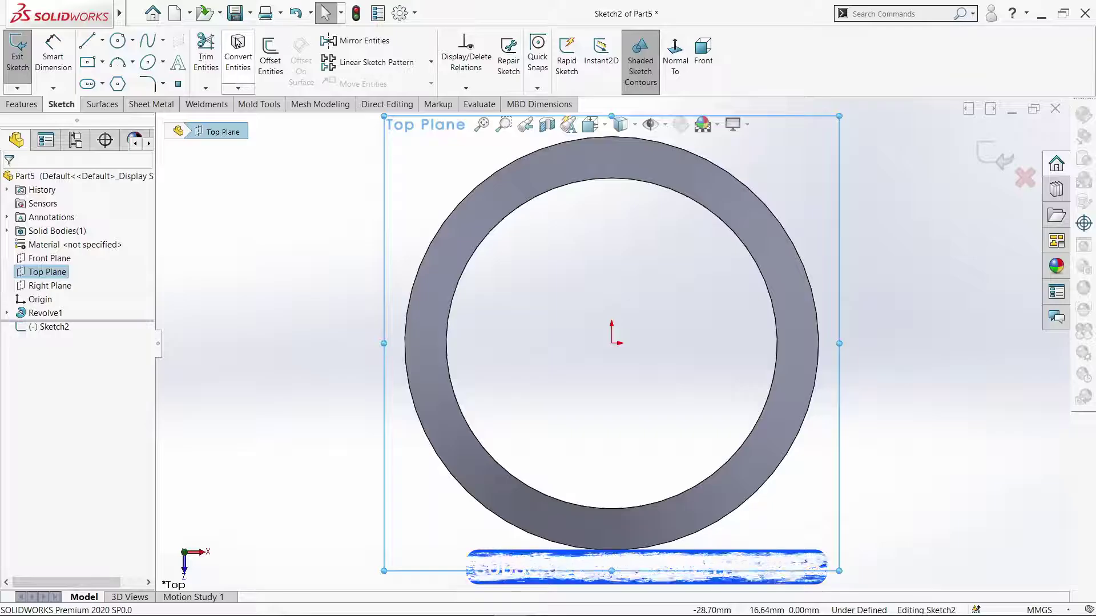
click(457, 400)
click(10, 181)
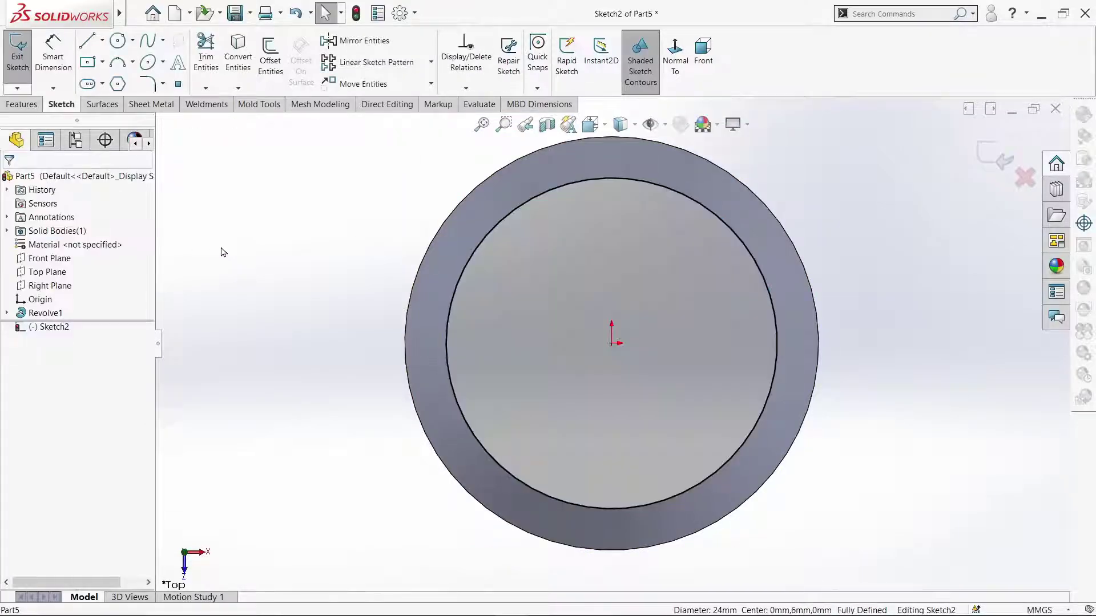
scroll(625, 551, up, 3)
click(118, 62)
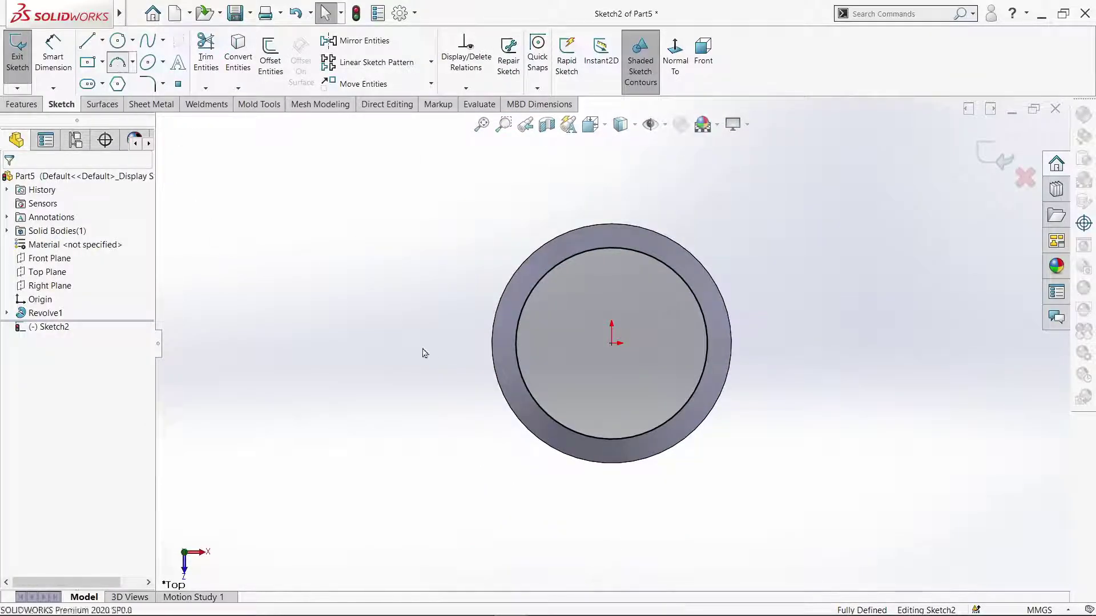
click(640, 520)
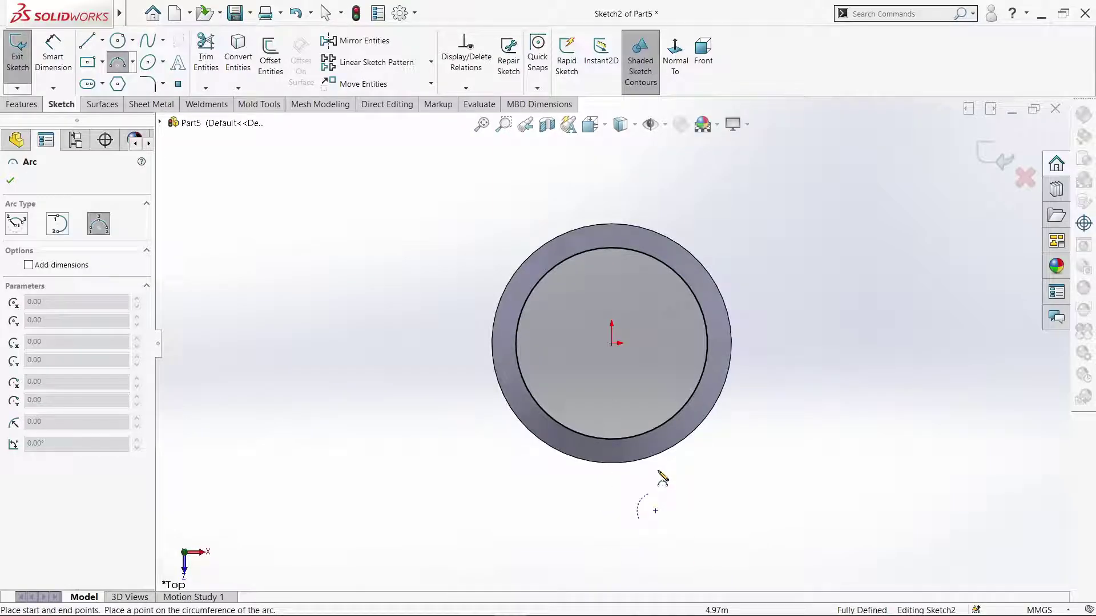
right_click(673, 427)
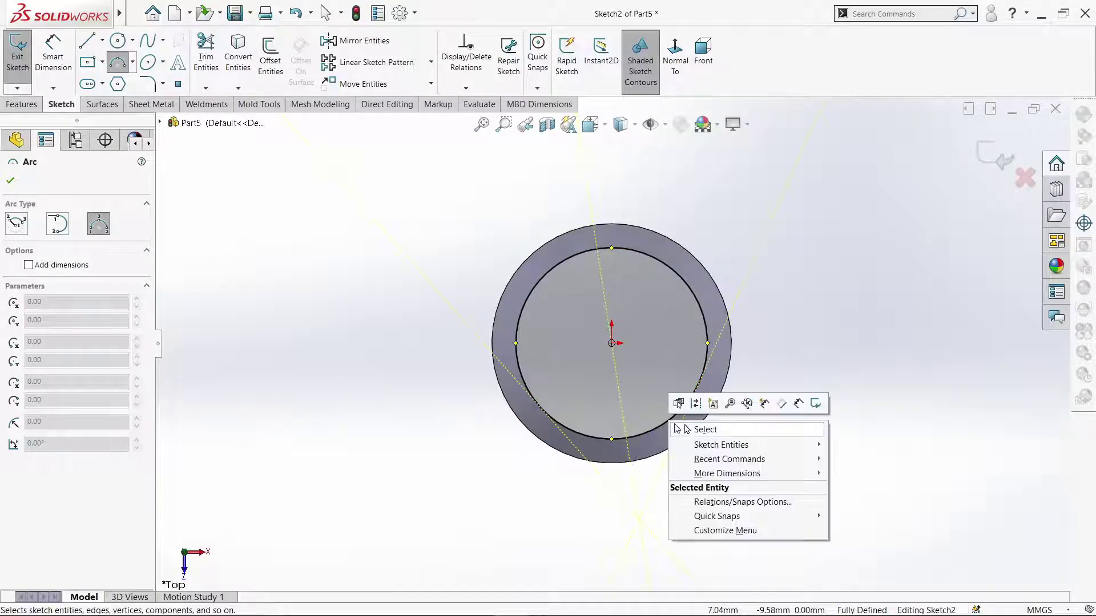
click(694, 431)
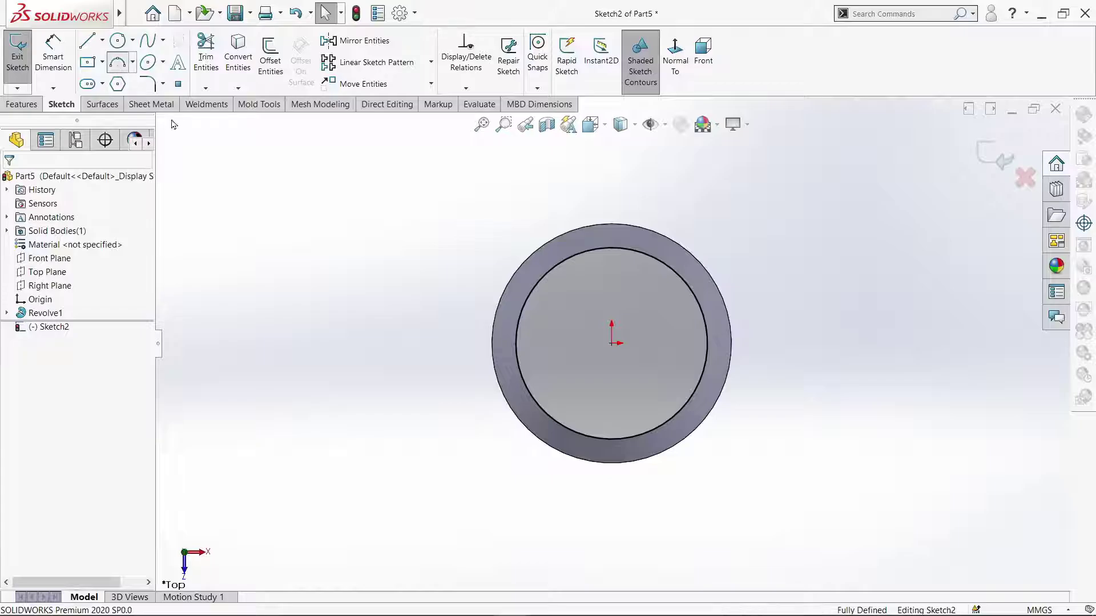
- Sketch a three-point arc of about 15.6 mm radius from the inner circle's lower right to a point below the ring
click(117, 62)
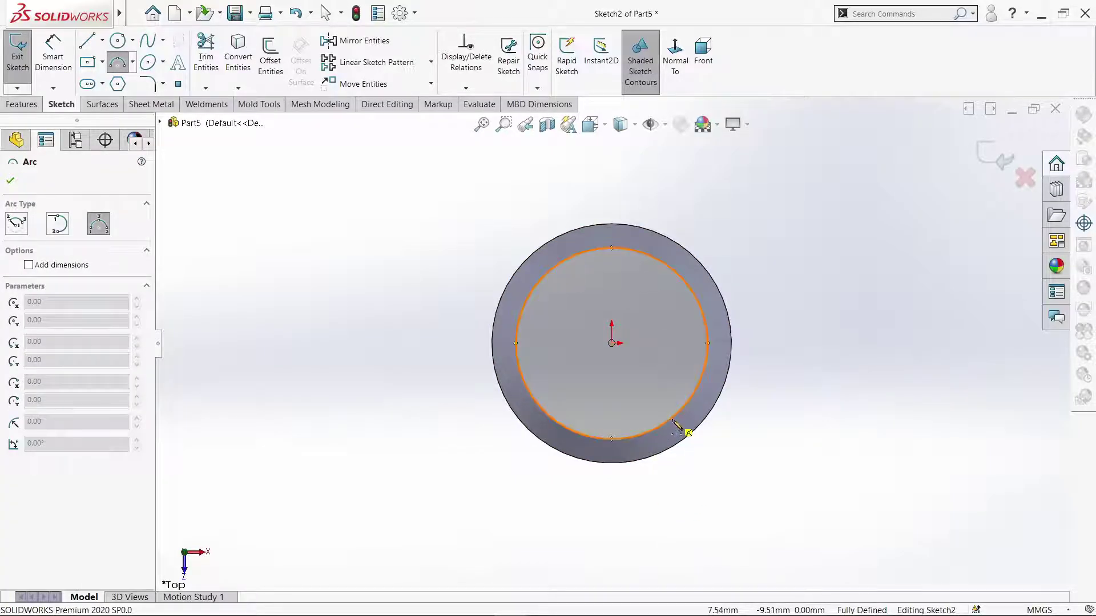
click(672, 420)
click(641, 551)
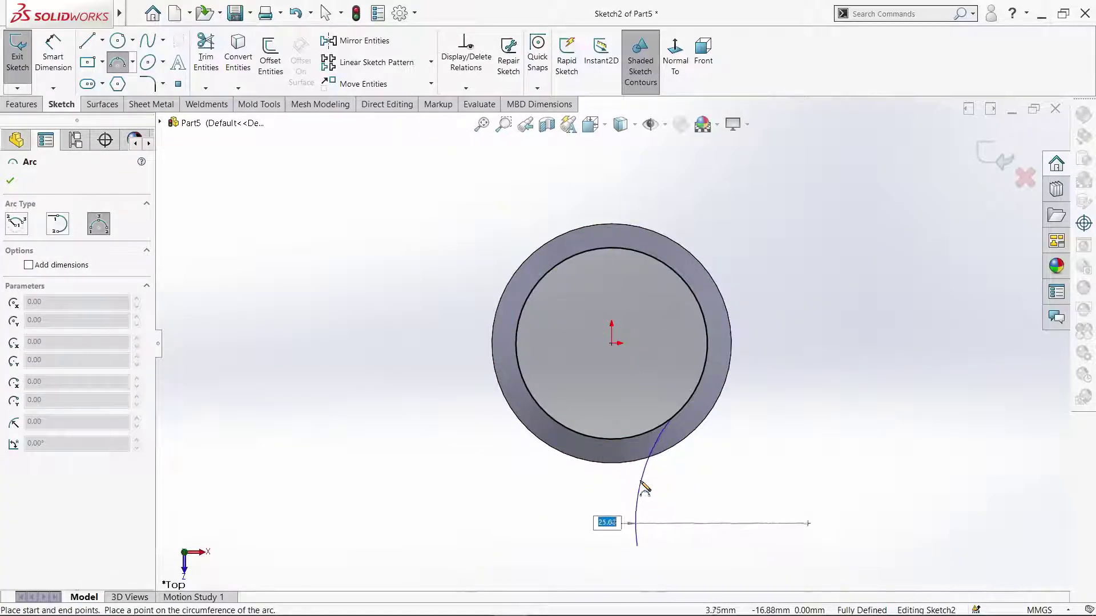
click(637, 489)
right_click(638, 489)
click(667, 476)
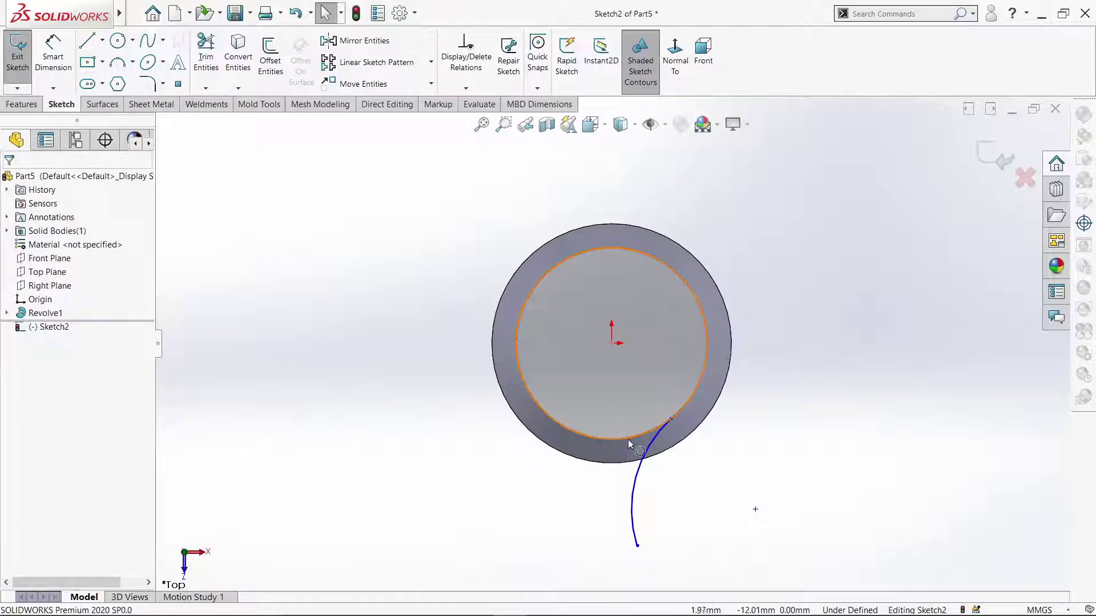
- Add a tangent relation between the new arc and the converted inner circle
click(644, 445)
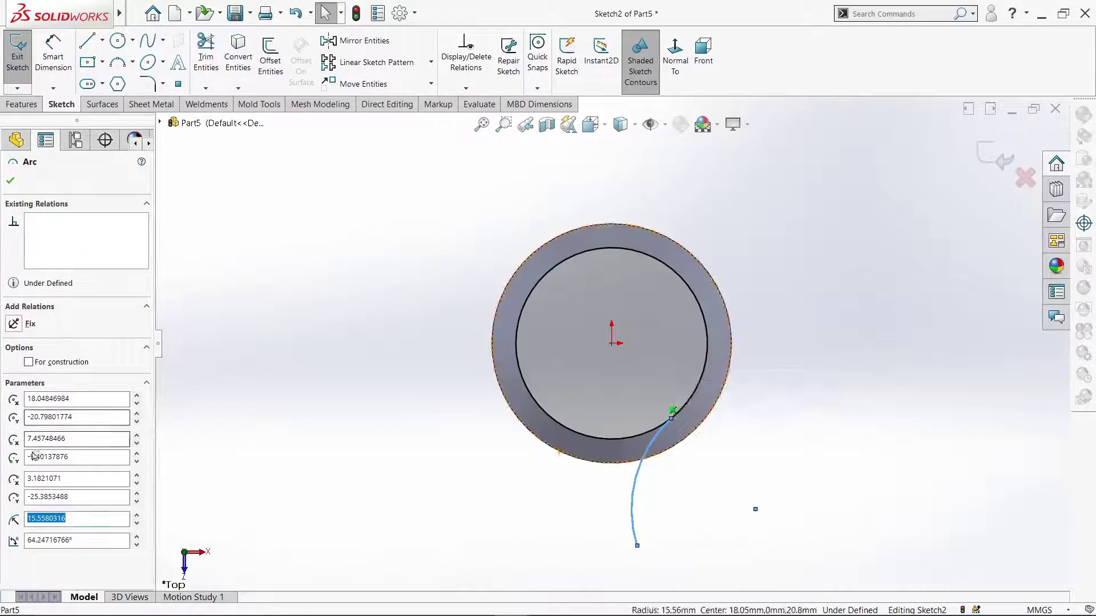
click(295, 445)
click(652, 433)
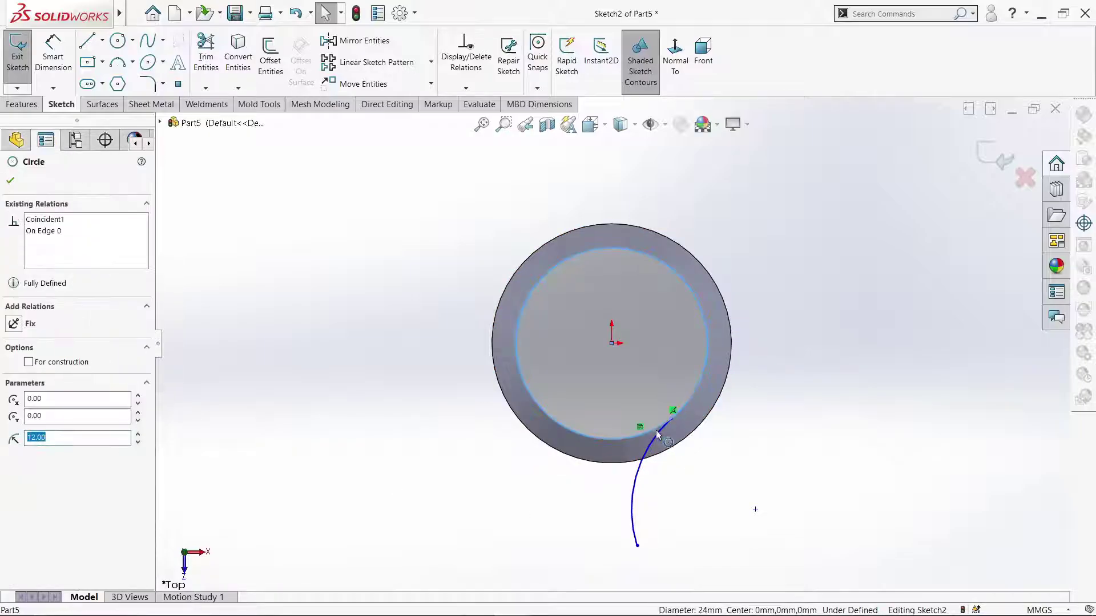
ctrl+click(661, 439)
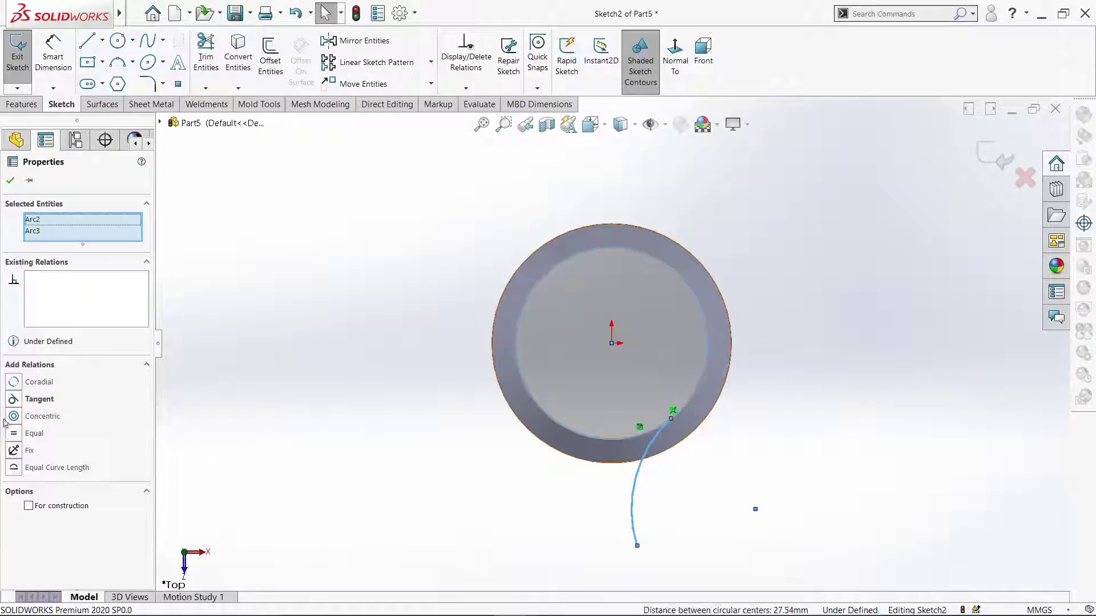
click(14, 402)
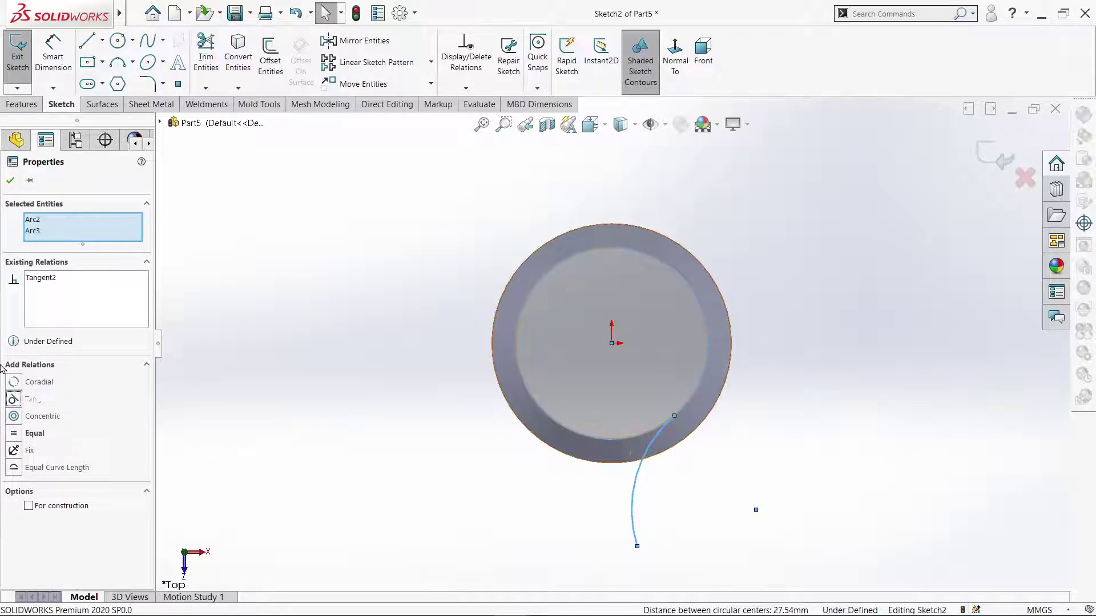
click(10, 180)
- Sketch a horizontal line about 3.2 mm long from the arc's lower end to a point directly below the origin
click(89, 40)
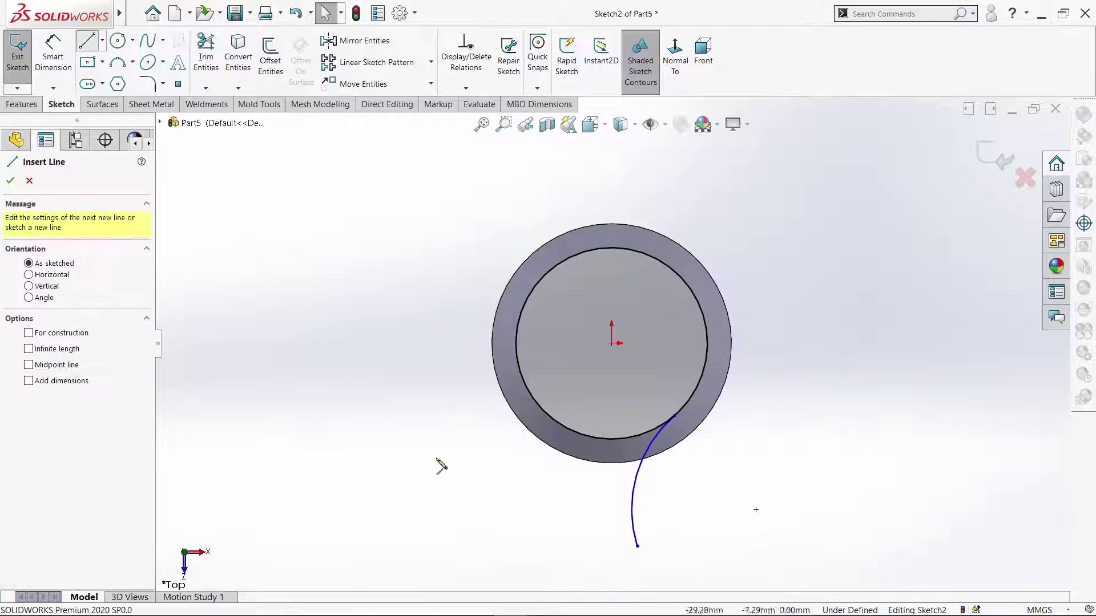
click(637, 547)
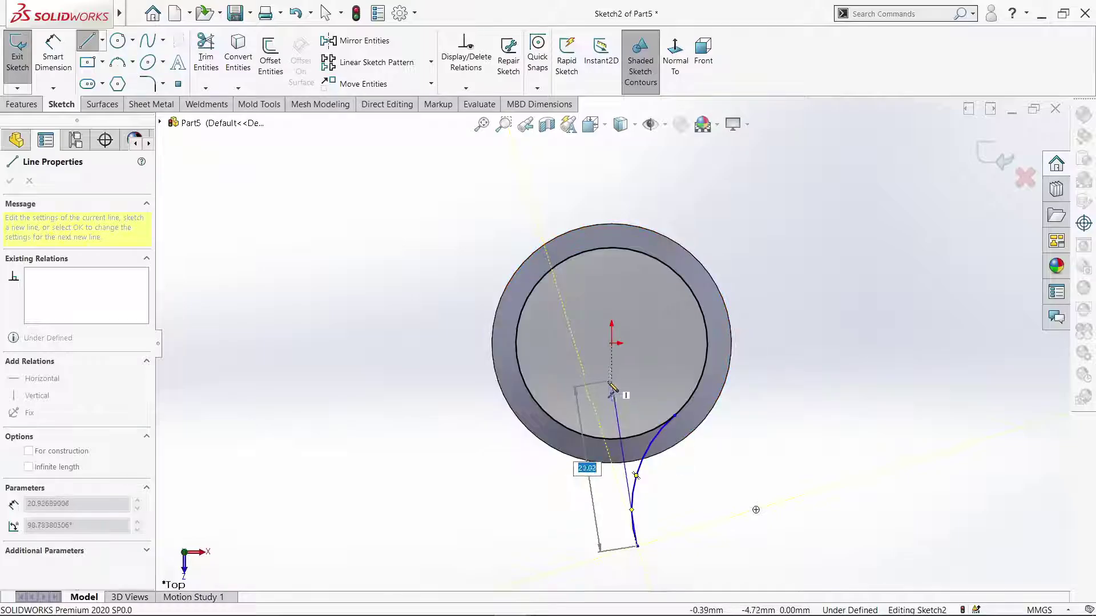
click(612, 546)
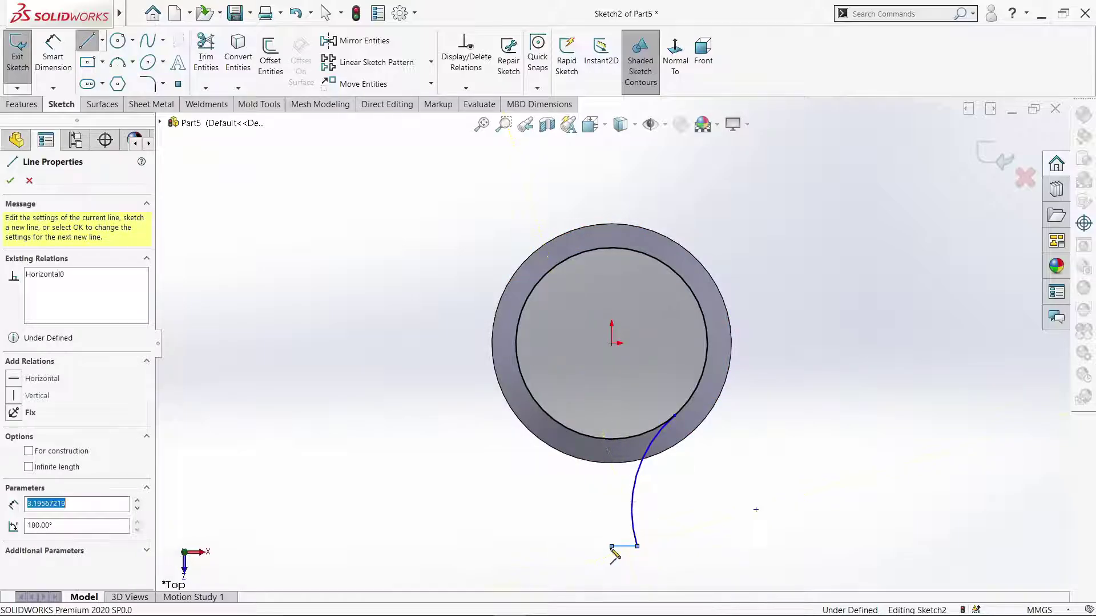
right_click(611, 441)
click(634, 451)
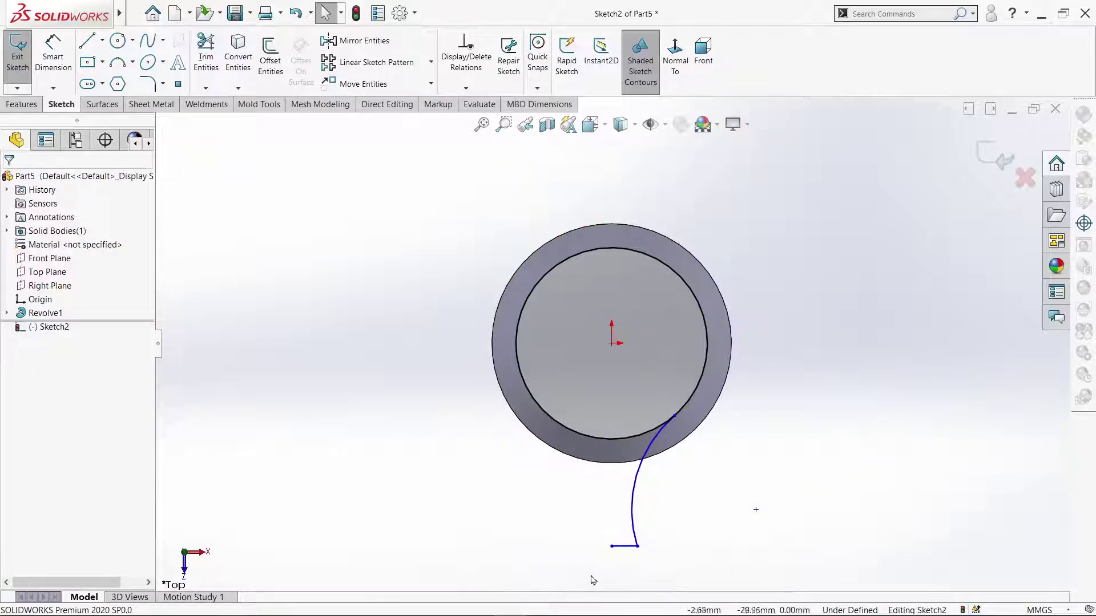
- Add a vertical relation between the inner end of the short horizontal line and the origin
click(612, 546)
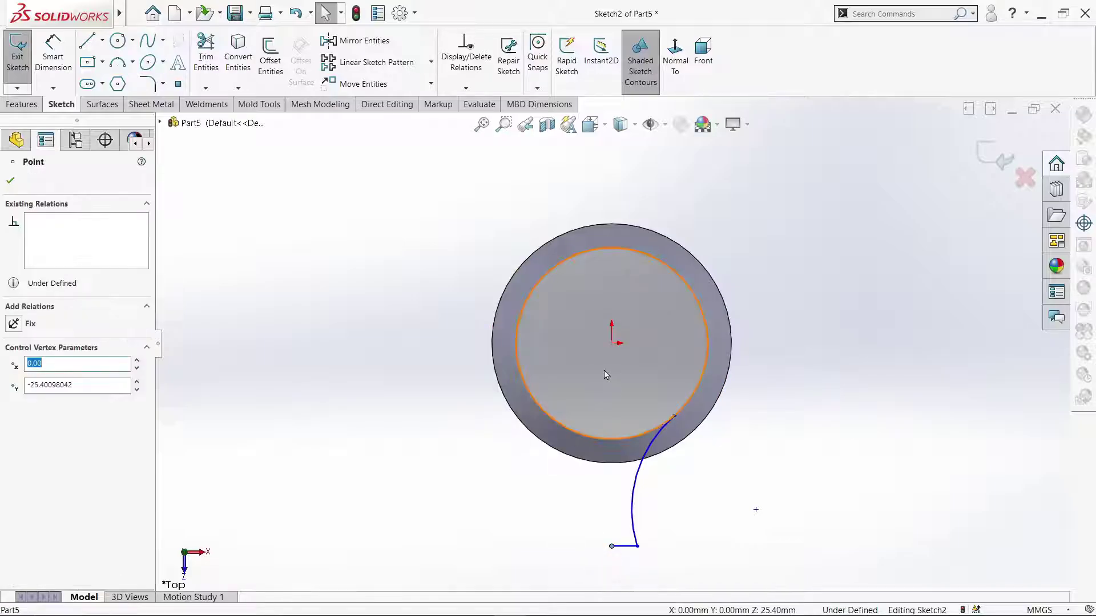
ctrl+click(612, 343)
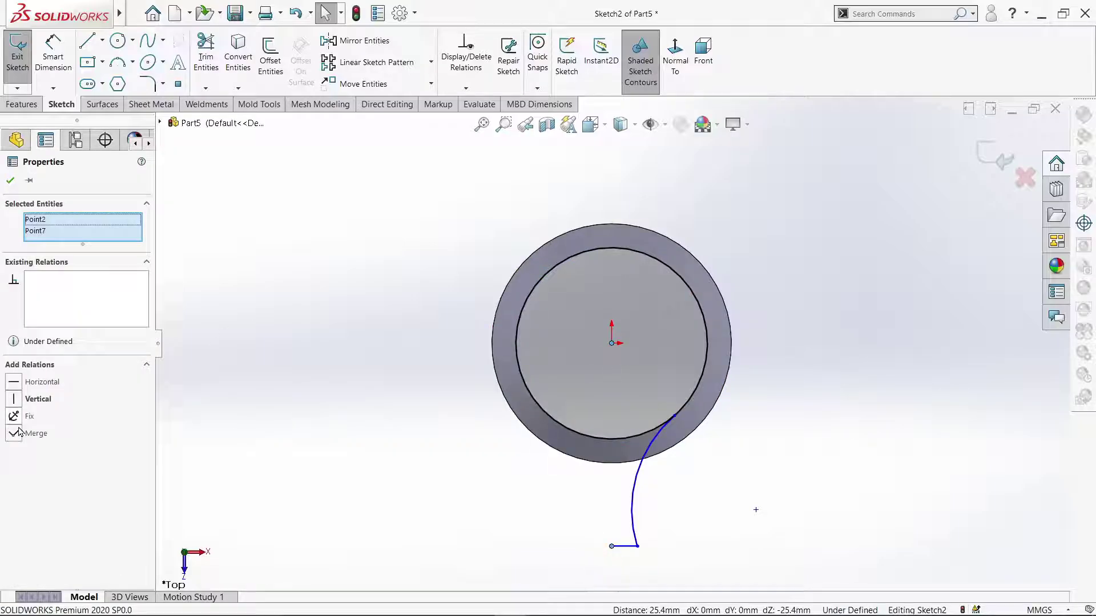
click(14, 400)
click(11, 180)
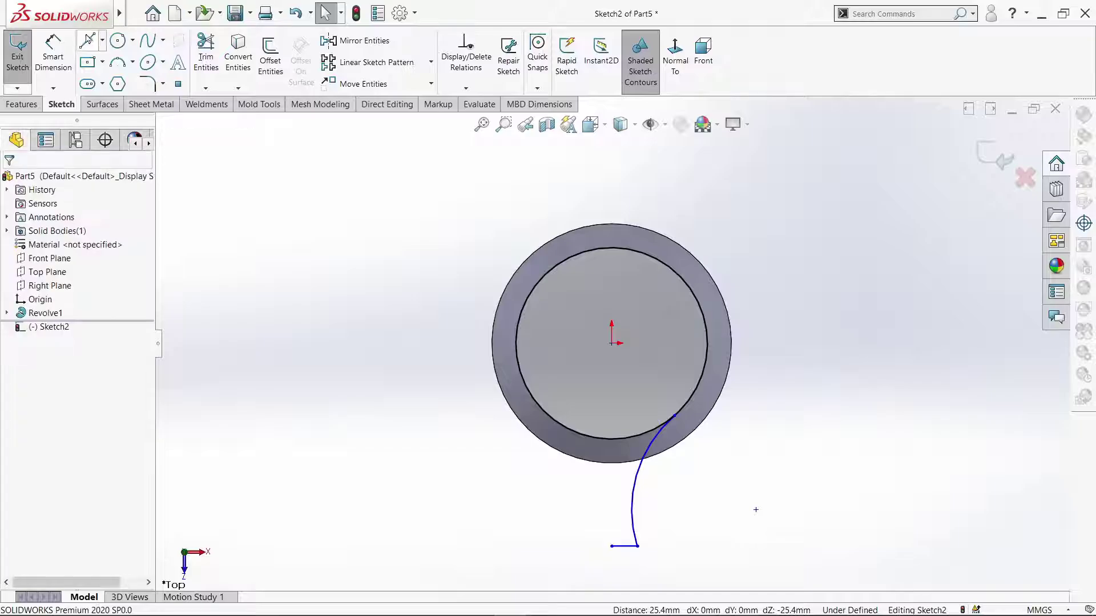
- Sketch a vertical construction line about 6 mm long downward from the origin
click(87, 40)
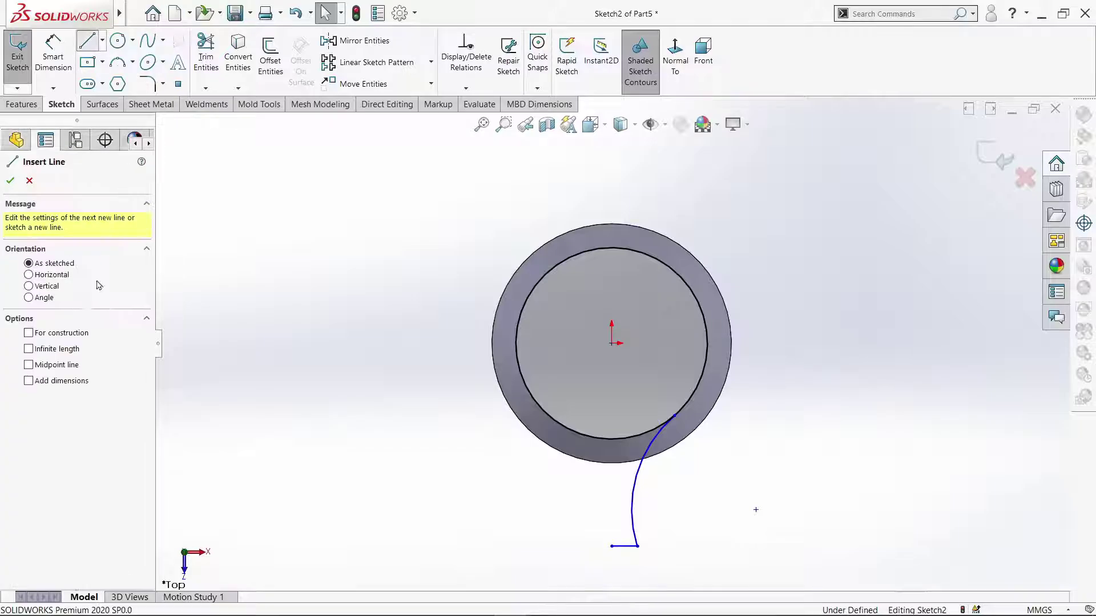
click(612, 343)
click(612, 393)
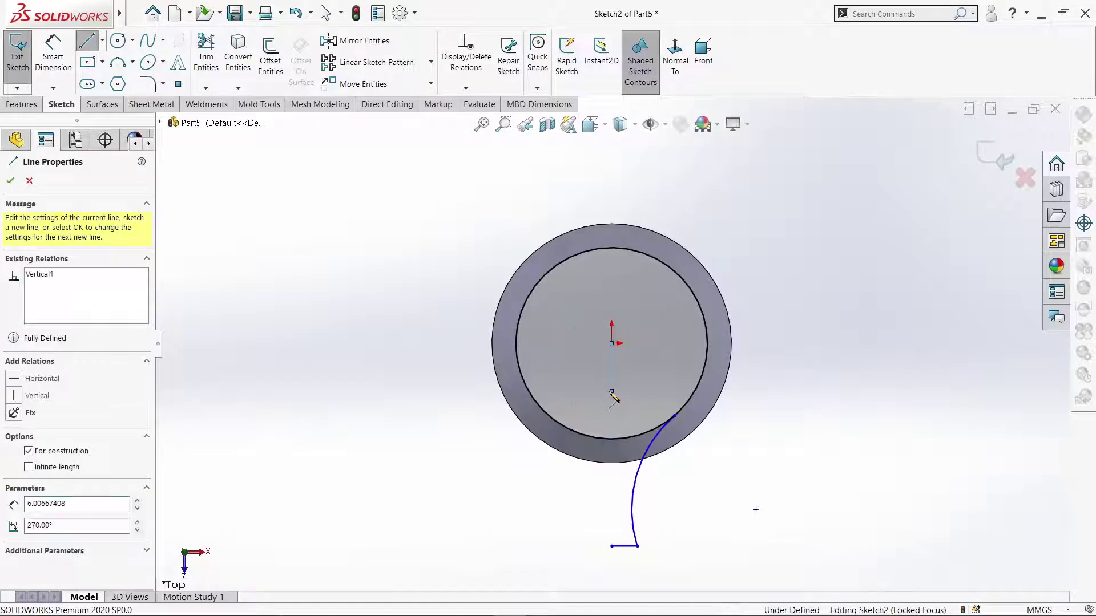
right_click(612, 394)
click(634, 401)
- Dimension the tangent arc's radius as 13 mm
click(68, 91)
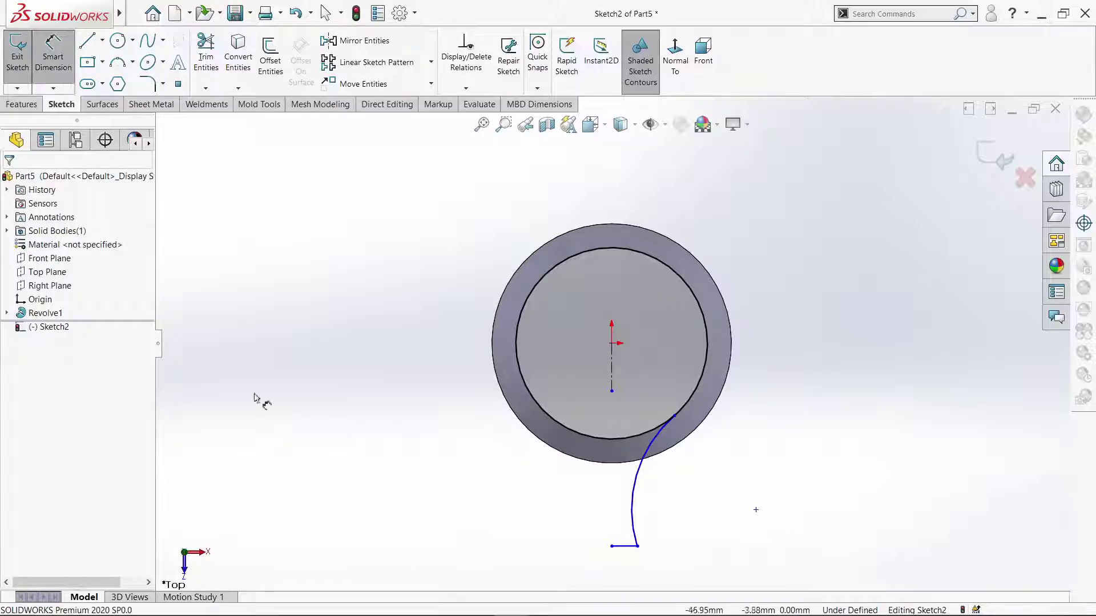
click(634, 502)
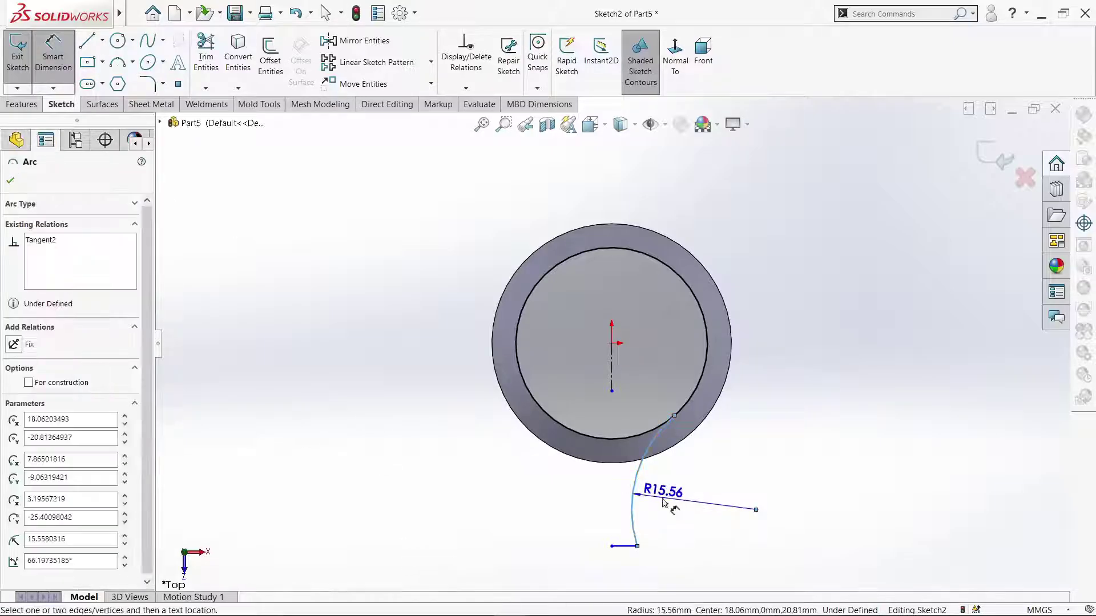
click(665, 503)
text(13)
key(Return)
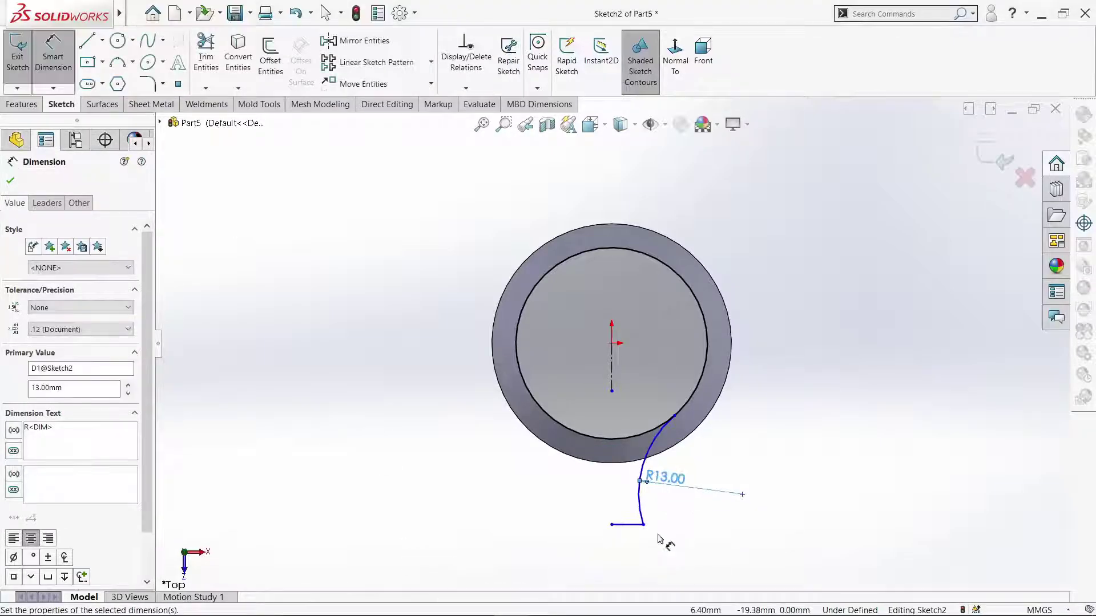
- Dimension the short horizontal line's length as 3.5 mm
click(628, 524)
click(634, 545)
text(3.5)
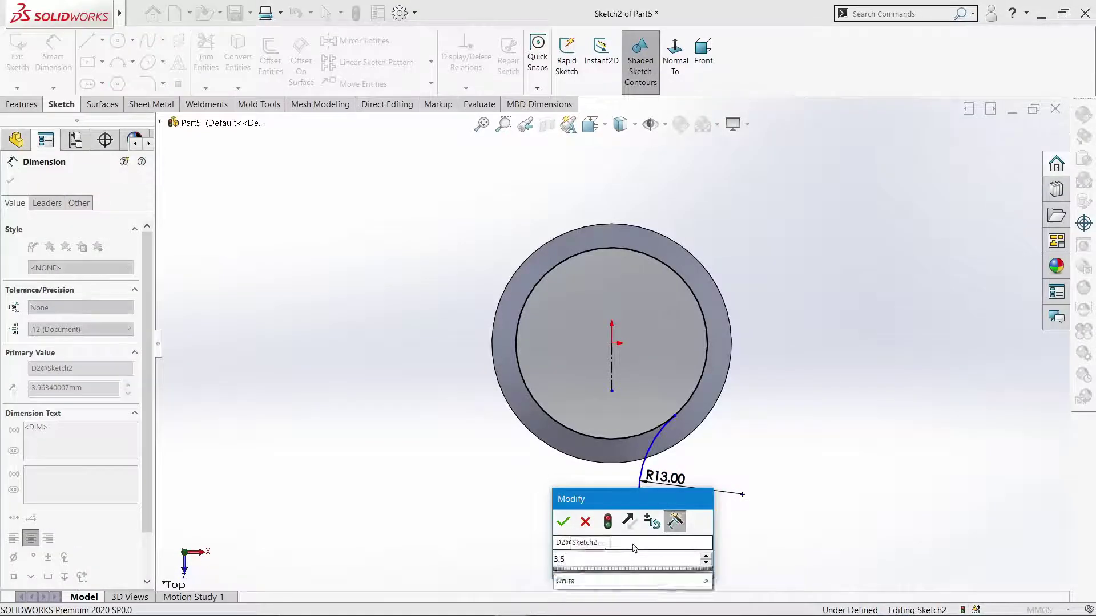
key(Return)
right_click(370, 381)
click(399, 424)
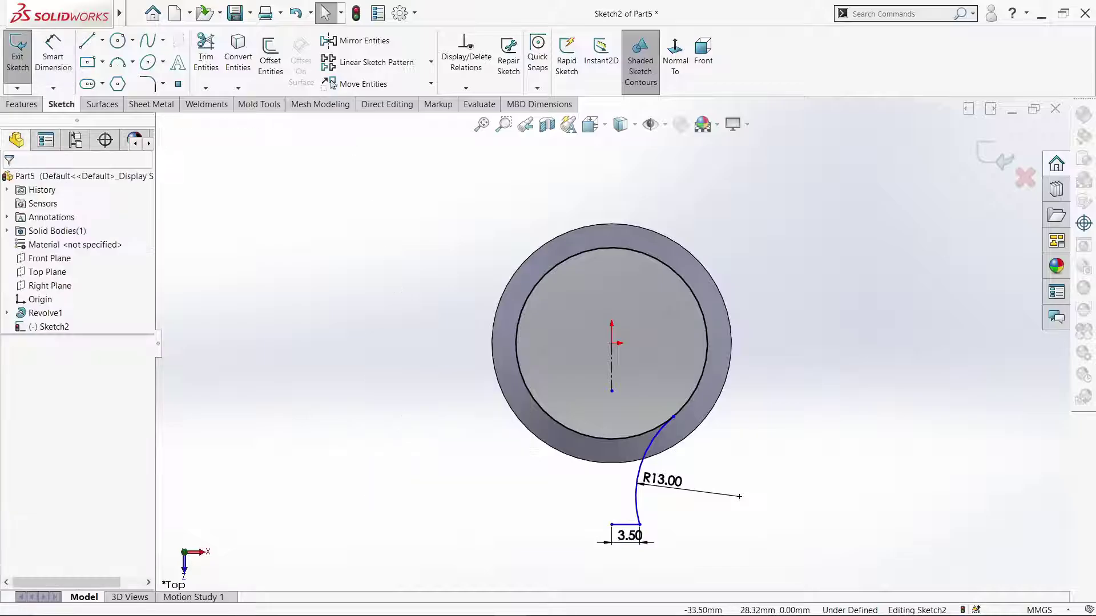
- Mirror the arc and the short horizontal line about the vertical construction line
click(342, 40)
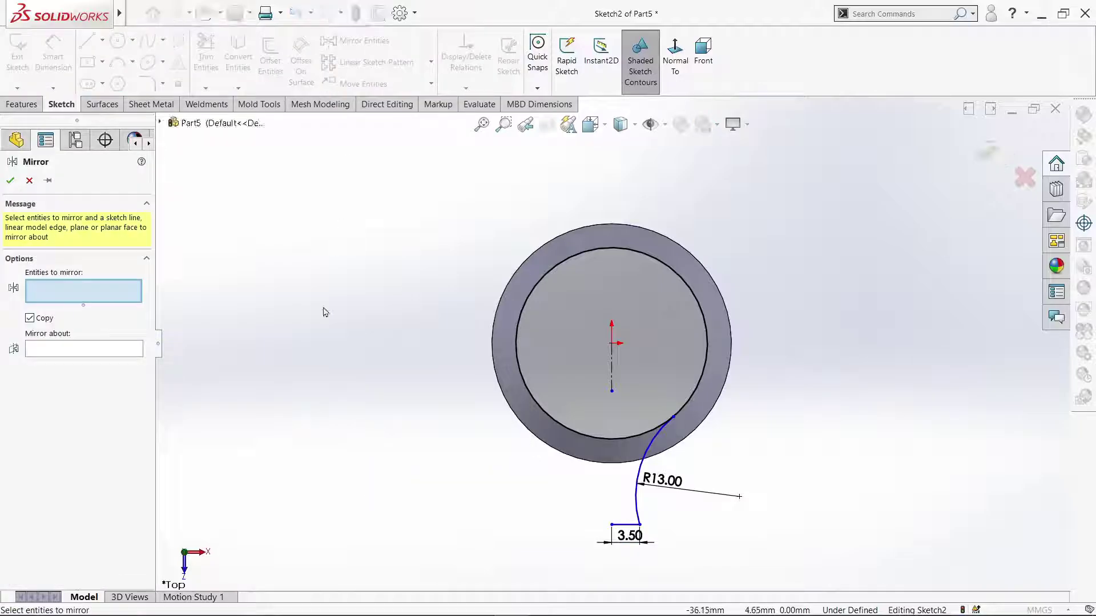
click(637, 508)
click(625, 524)
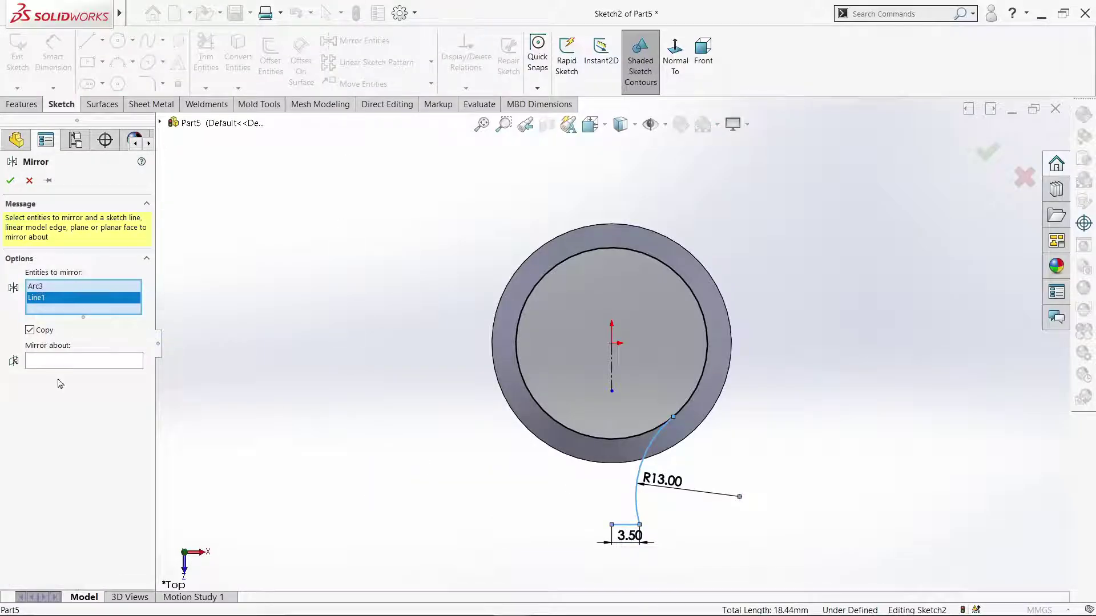
click(66, 360)
click(612, 362)
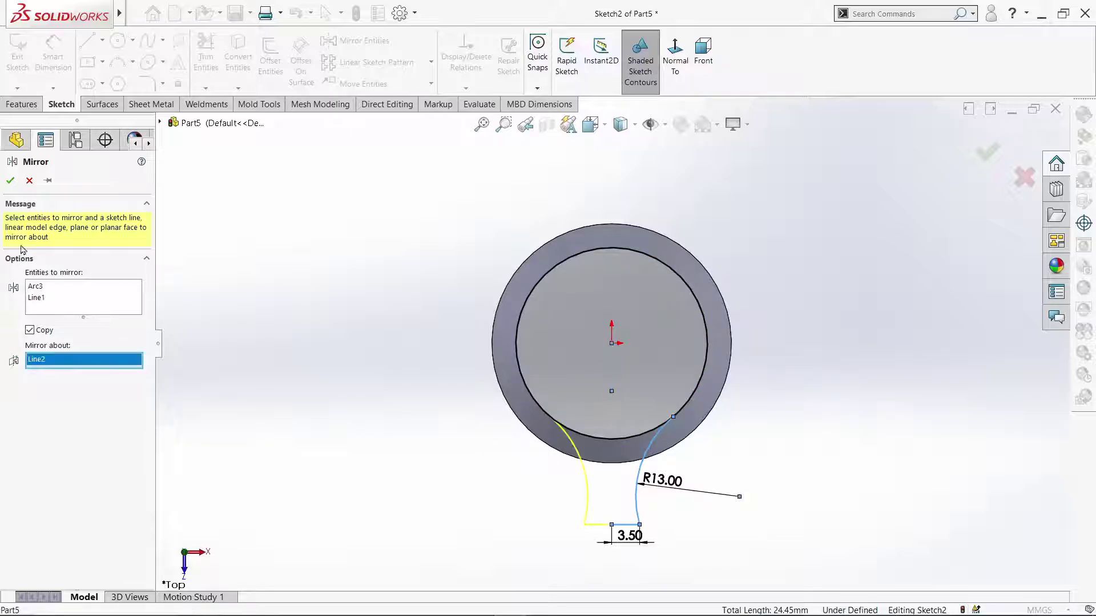
click(10, 181)
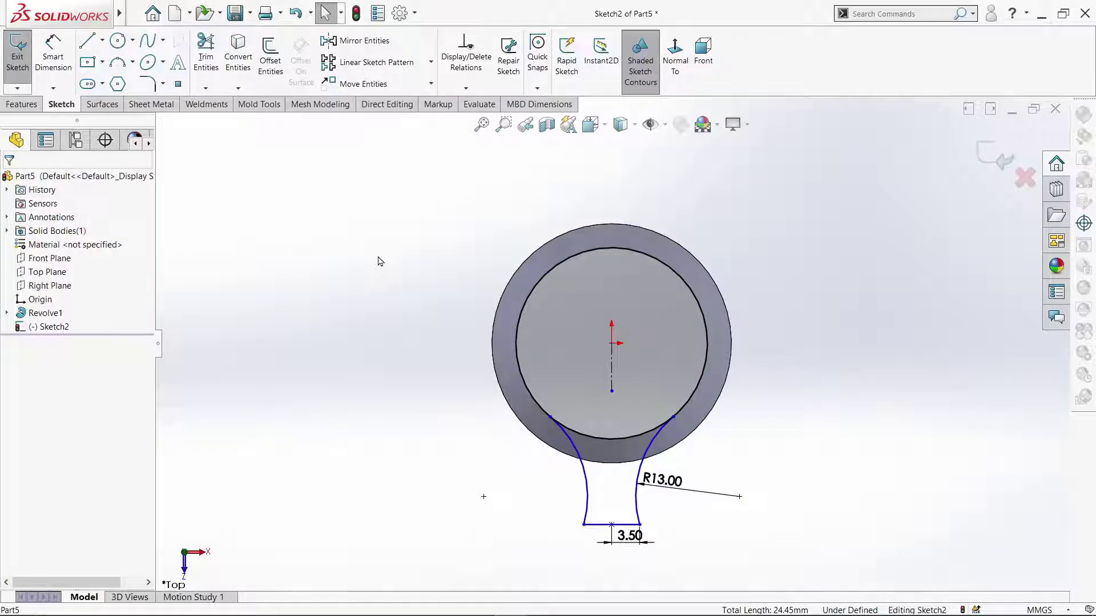
- Trim away both halves of the horizontal line between the lower ends of the two arcs
scroll(596, 527, down, 10)
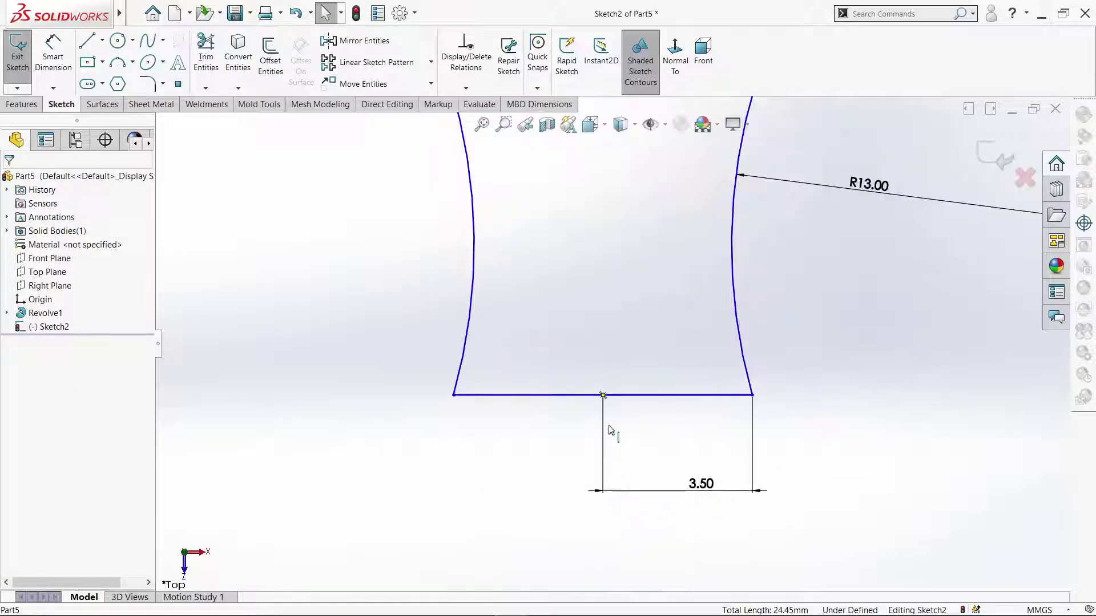
scroll(607, 414, up, 6)
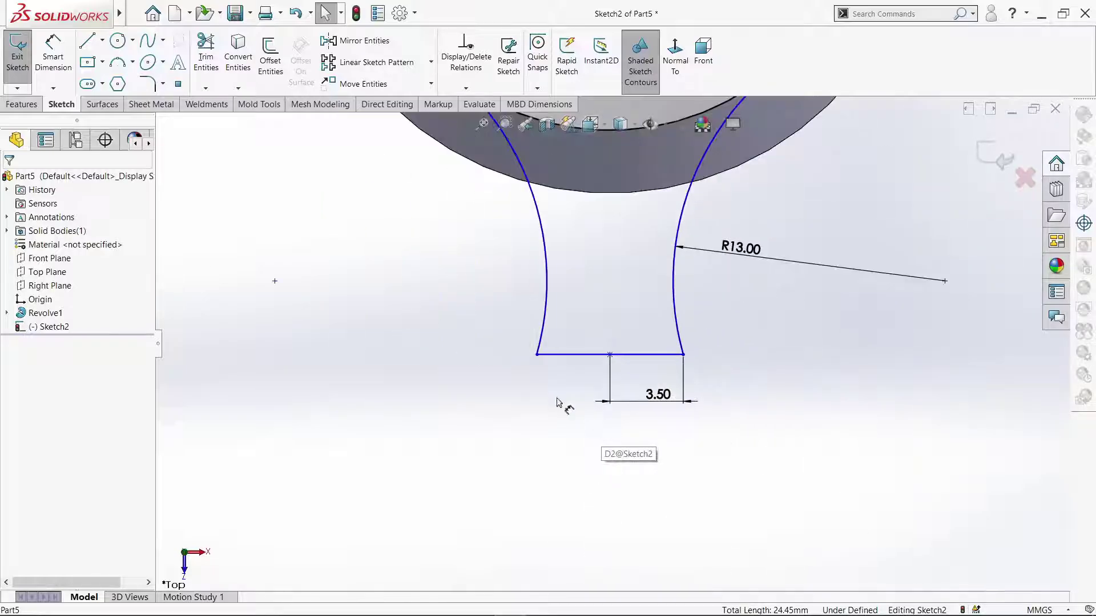
click(205, 57)
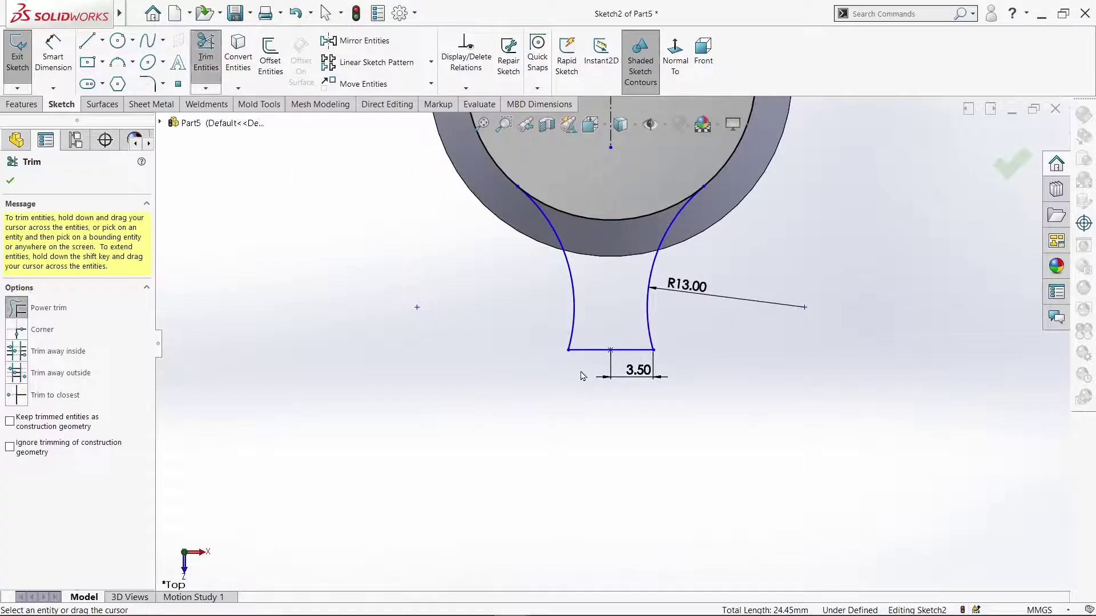
drag(580, 371, 623, 352)
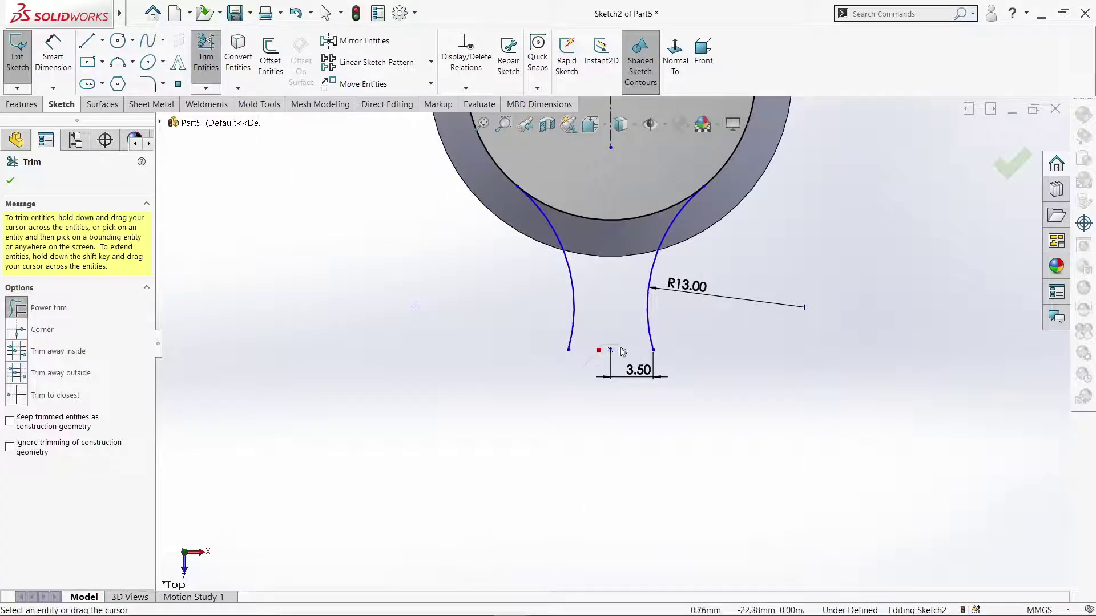
click(11, 181)
- Delete the leftover 3.5 mm dimension and the remaining point midway between the arcs' lower ends
click(627, 375)
right_click(627, 375)
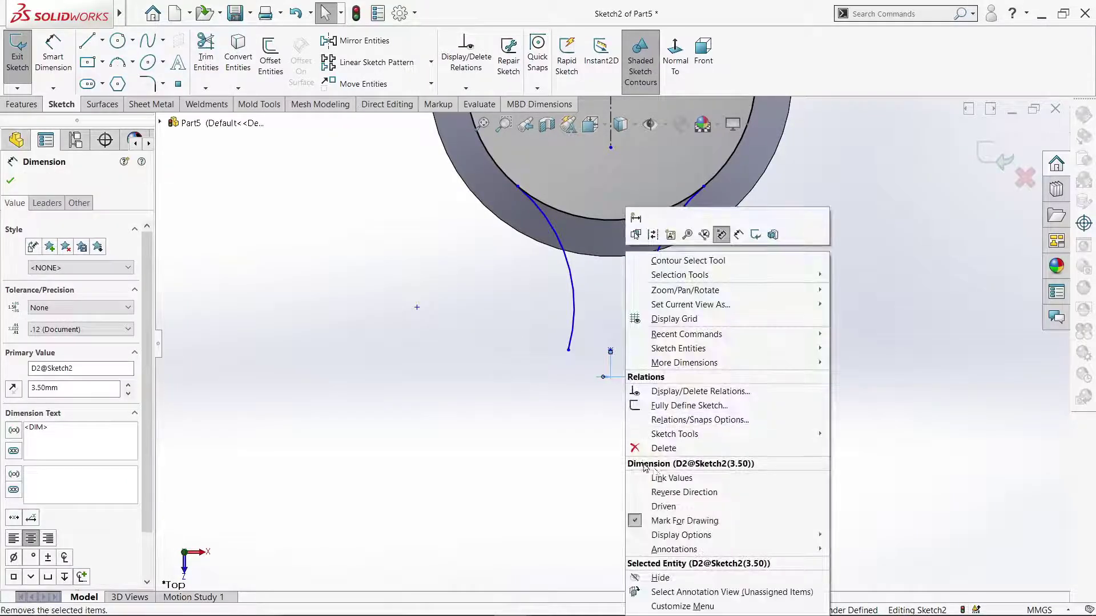
click(645, 451)
click(611, 351)
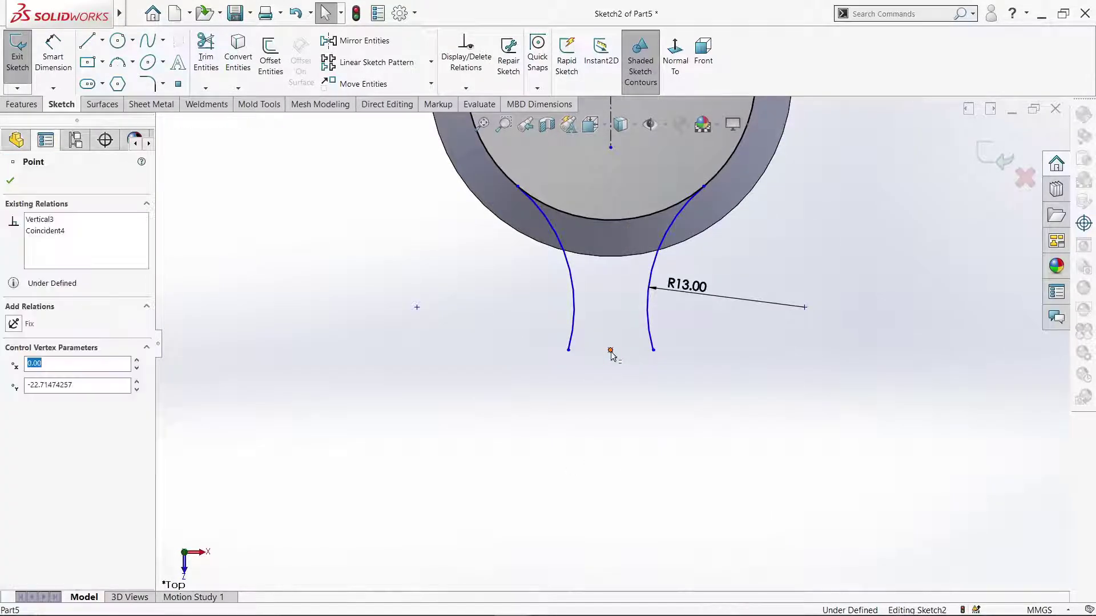
right_click(611, 351)
click(647, 544)
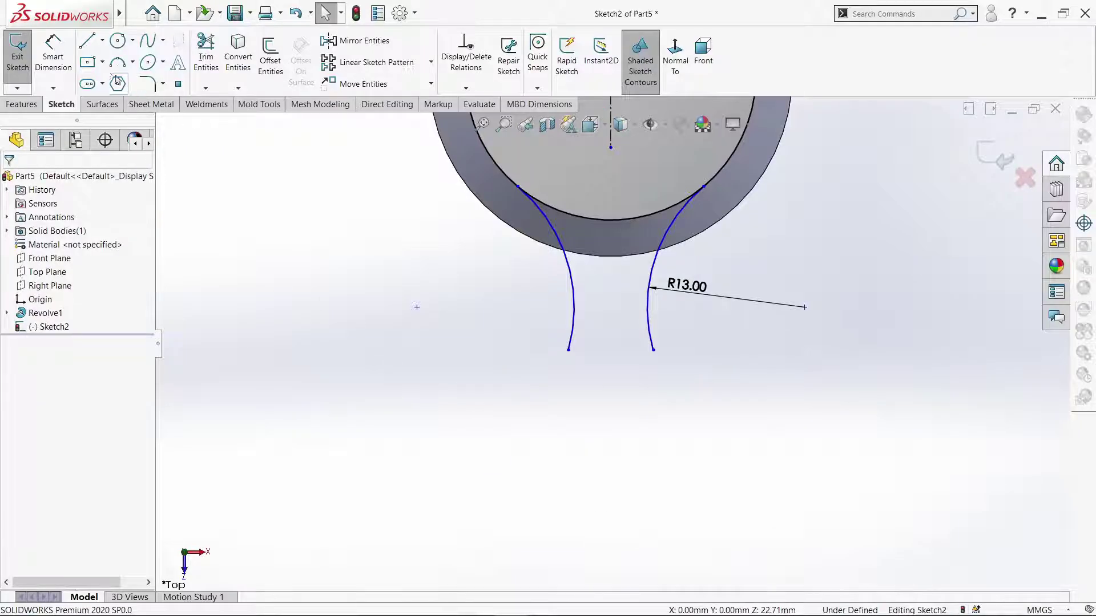
- Sketch a single horizontal line joining the lower ends of the two arcs
click(86, 40)
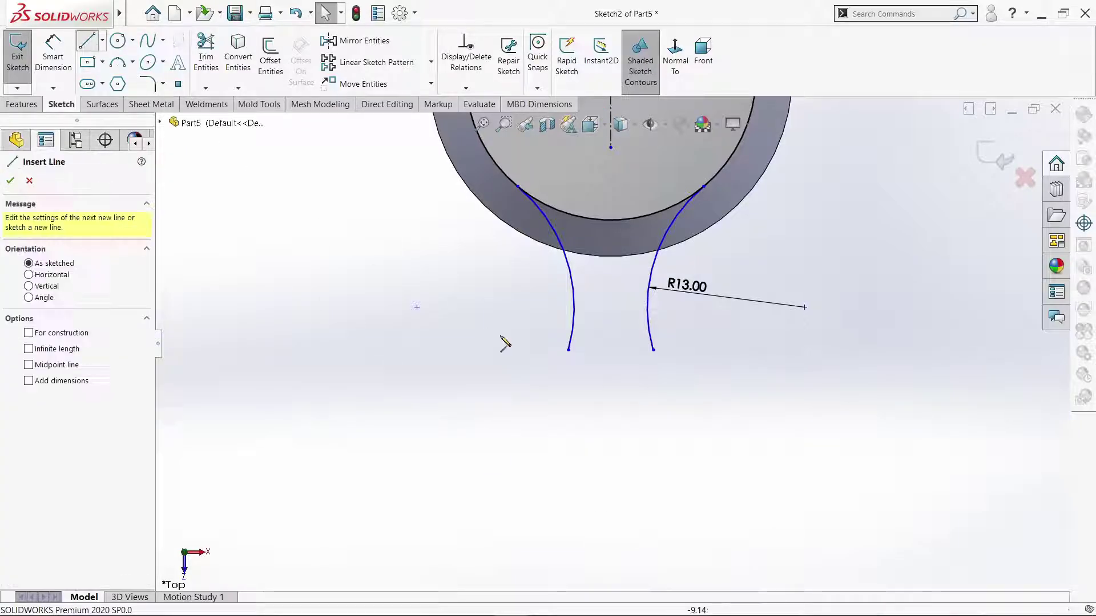
click(569, 350)
click(654, 350)
right_click(655, 351)
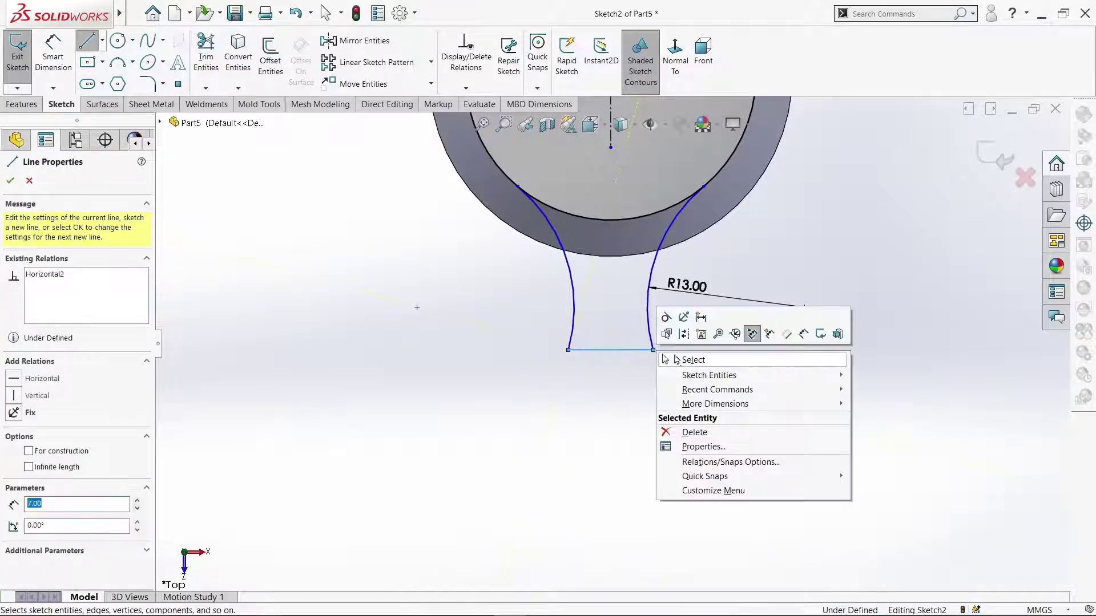
click(682, 361)
- Trim the converted circle so only its lower segment between the two tangent arcs remains
key(z)
key(z)
key(z)
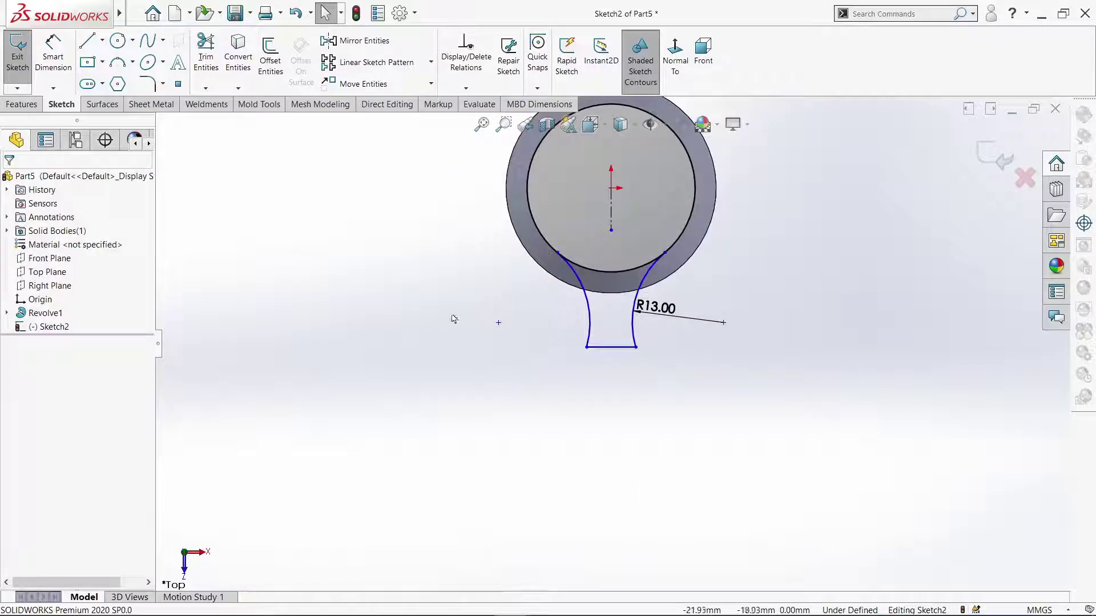
click(206, 54)
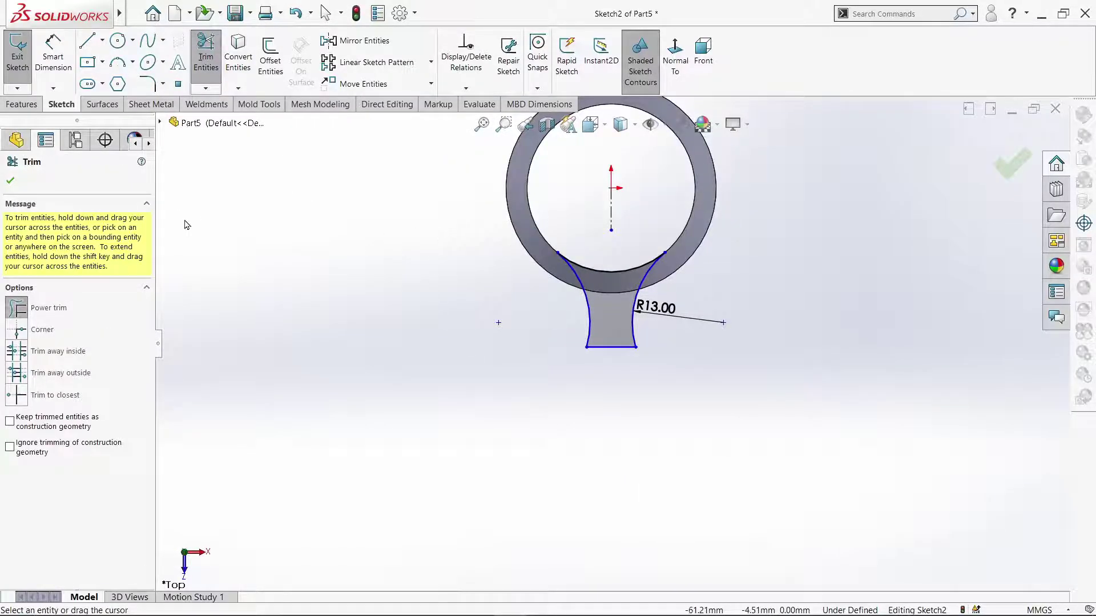
click(10, 183)
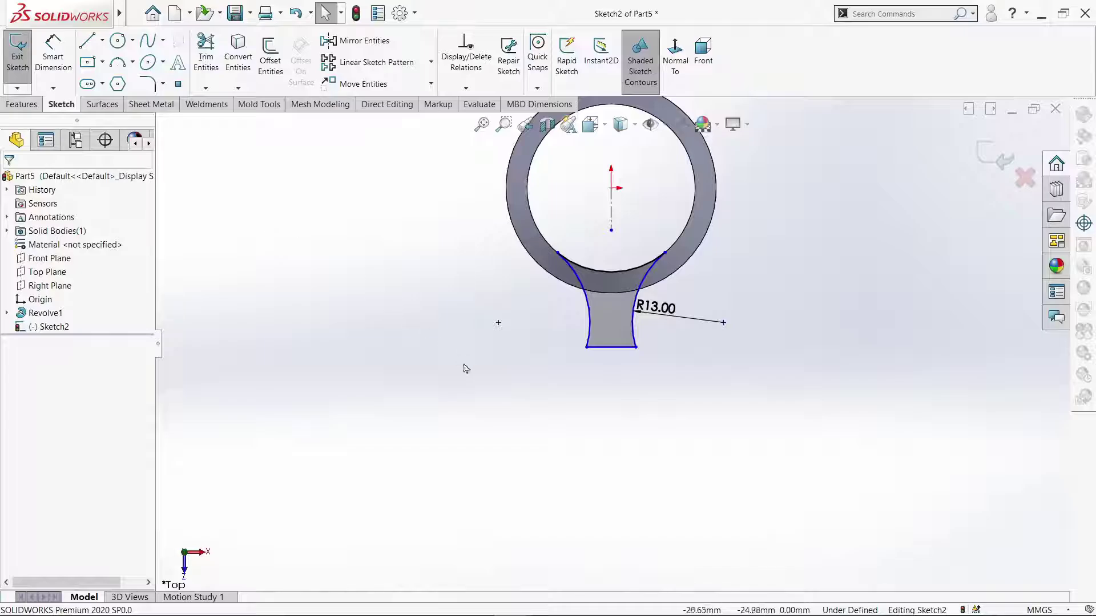
- Dimension the vertical distance from the origin to the profile's lower horizontal line as 23 mm
click(74, 84)
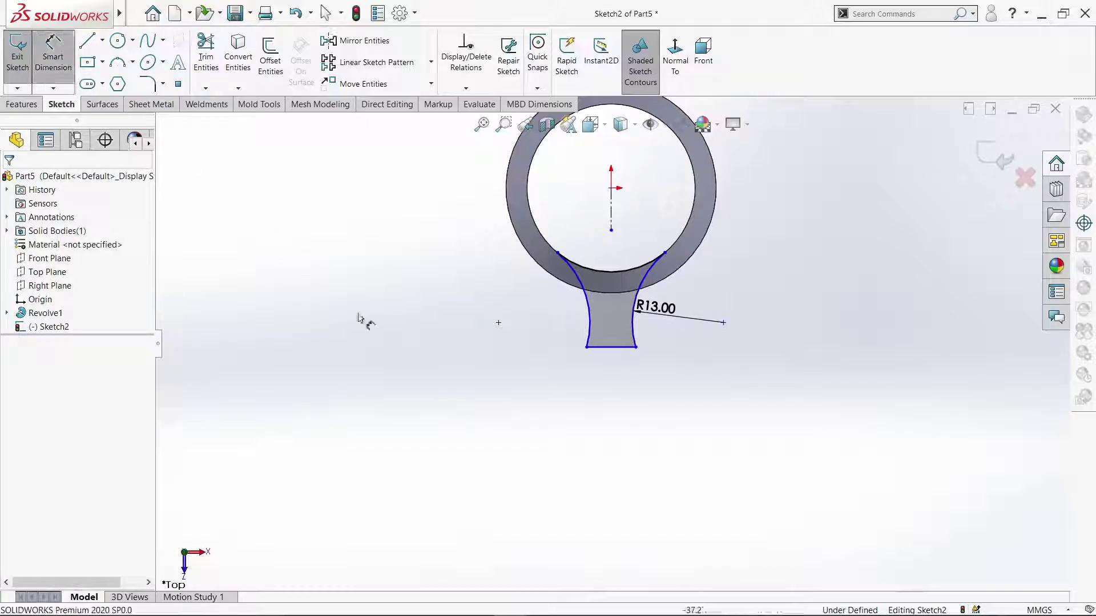
click(611, 347)
click(611, 188)
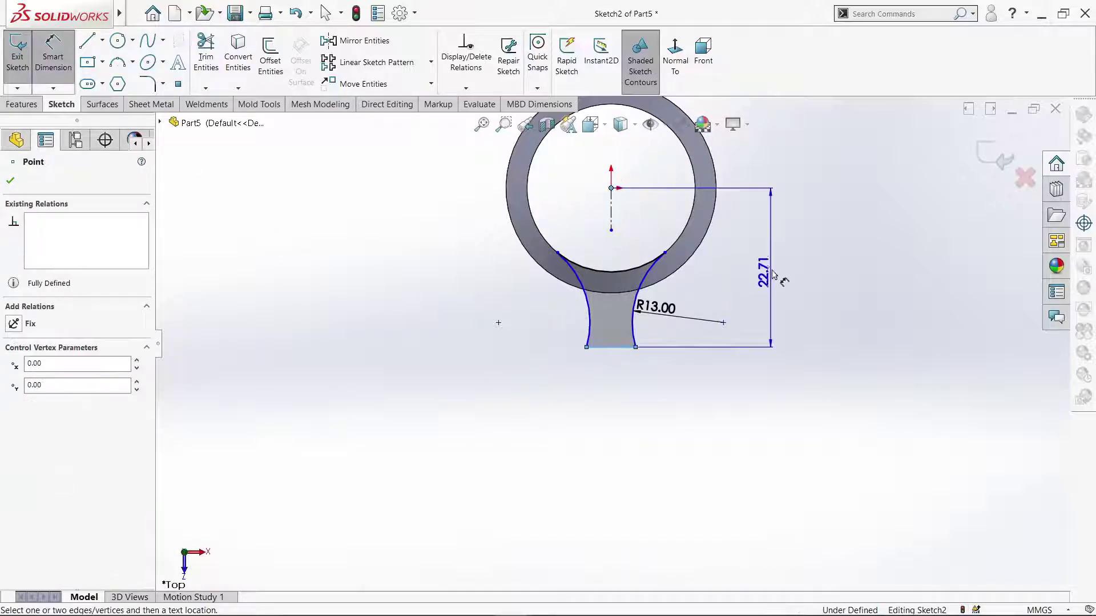
click(774, 274)
text(23)
key(Return)
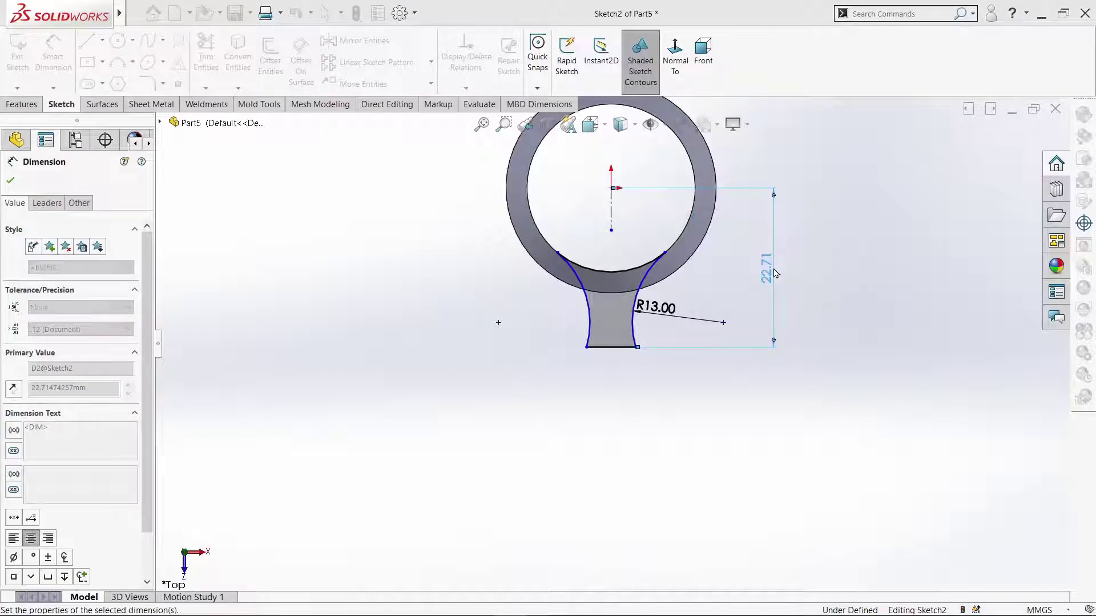
right_click(301, 248)
click(335, 282)
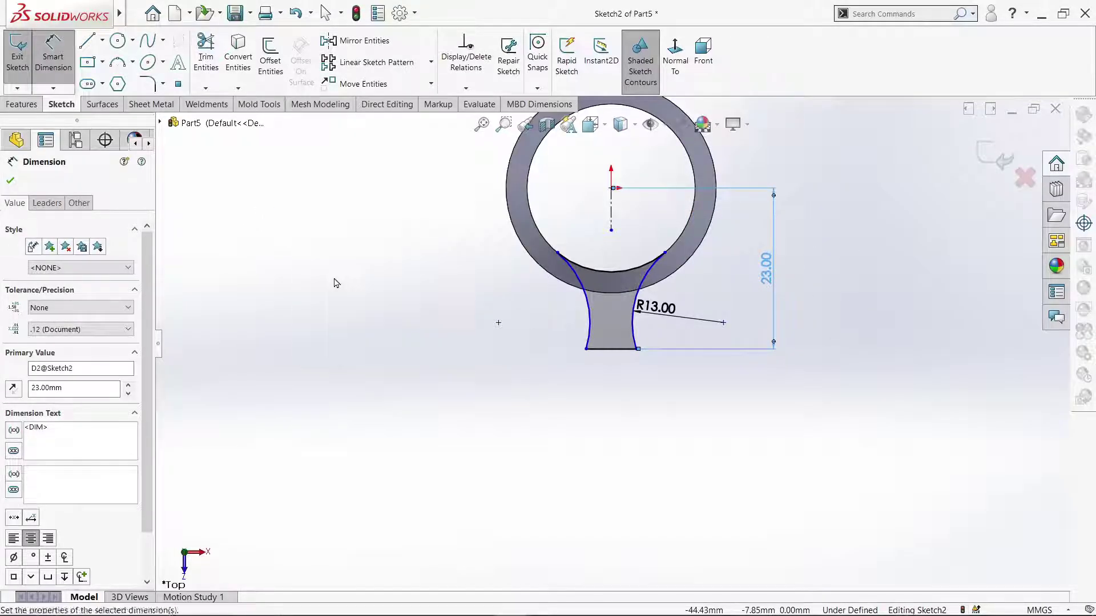
- Try to relate the midpoint of the profile's lower line to the origin
click(611, 349)
ctrl+click(611, 229)
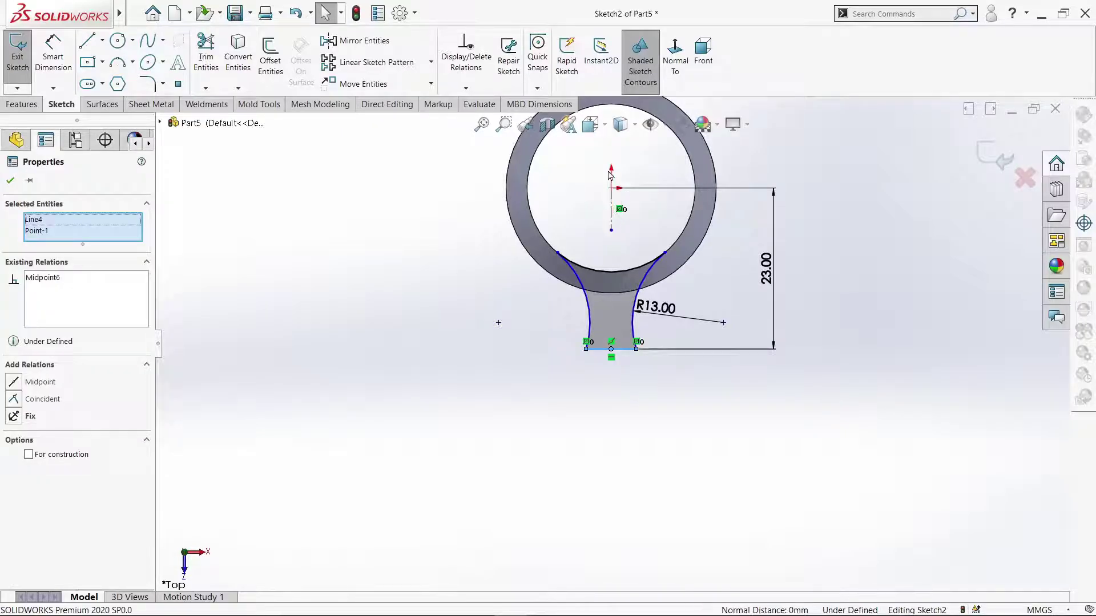
ctrl+click(611, 189)
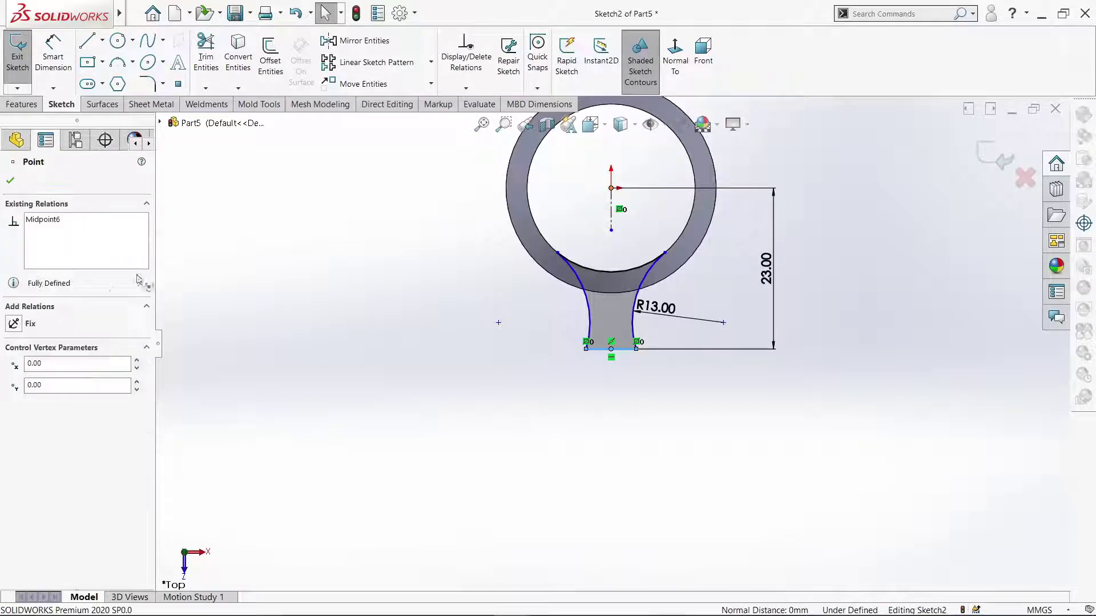
click(397, 250)
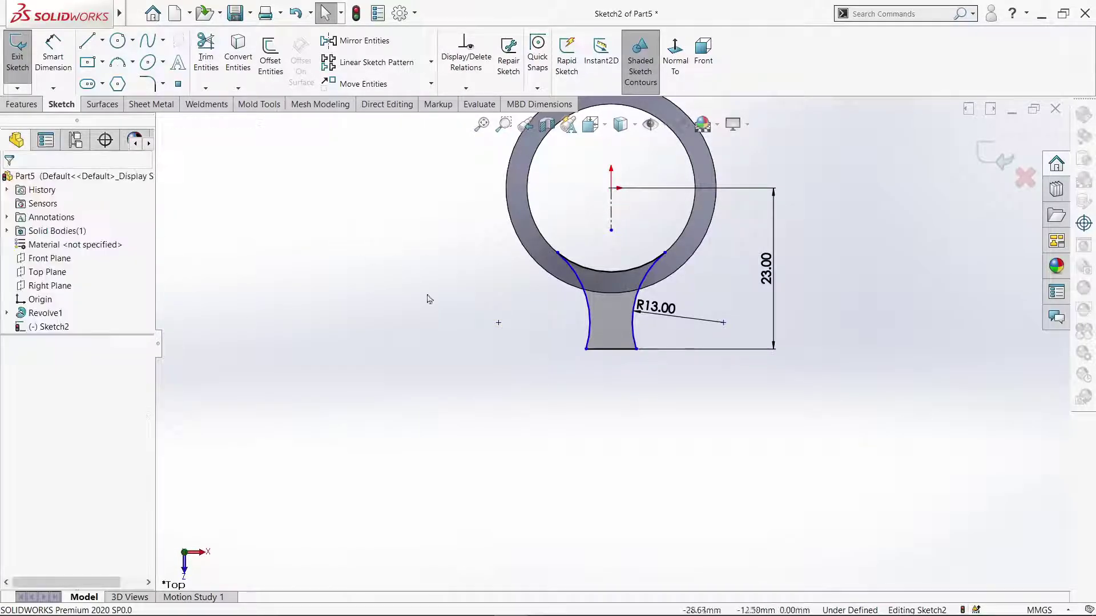
click(612, 350)
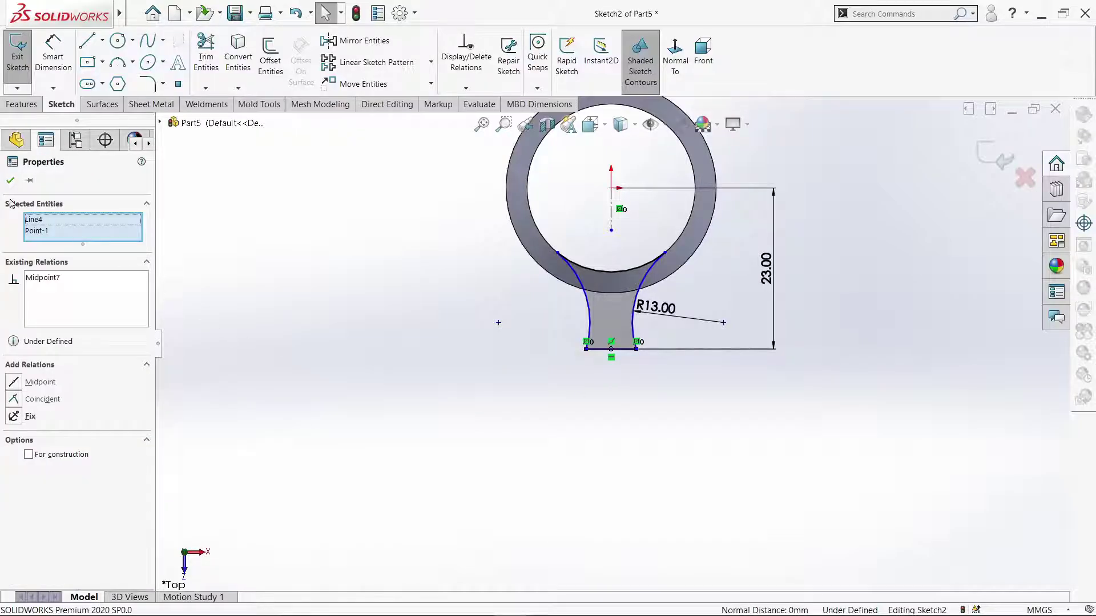
click(10, 181)
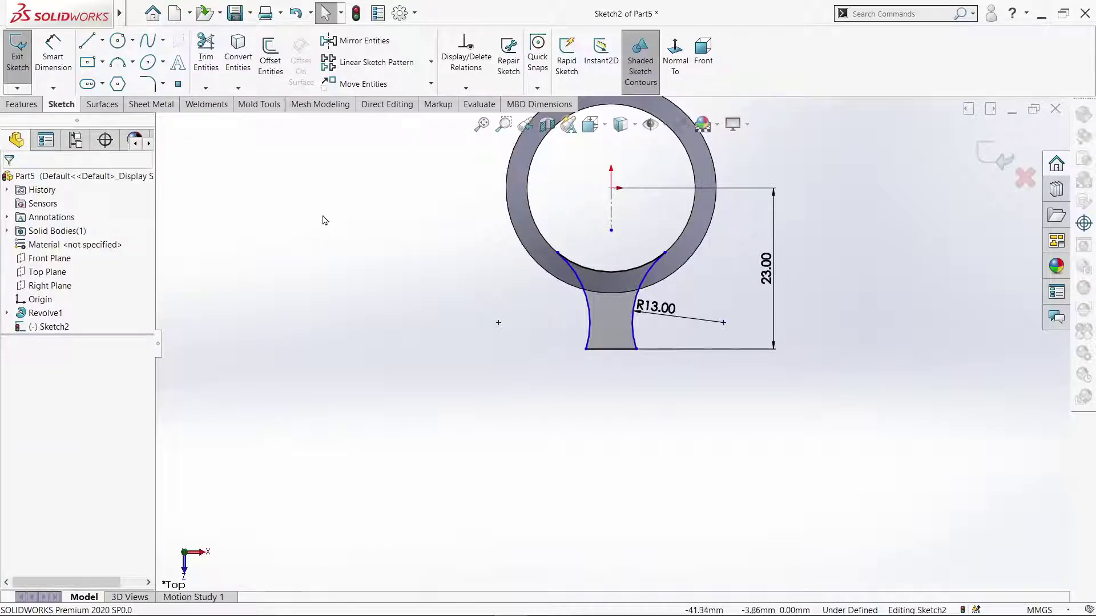
- Try to add a relation to all entities of the handle profile at once
click(466, 88)
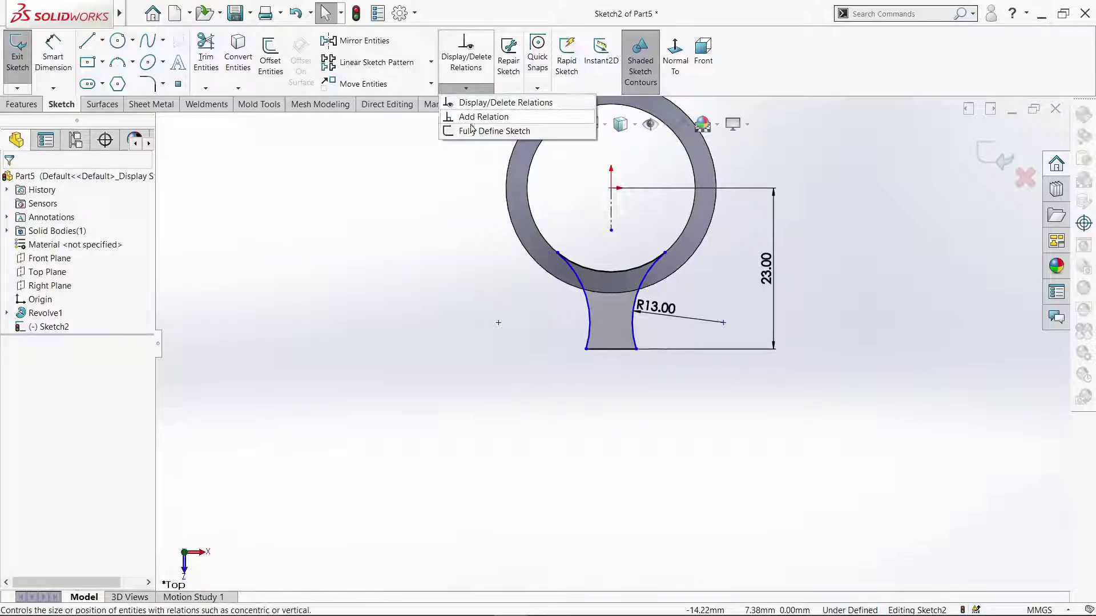
click(477, 116)
mouse_move(473, 180)
mouse_down()
mouse_move(476, 303)
mouse_move(687, 406)
mouse_up()
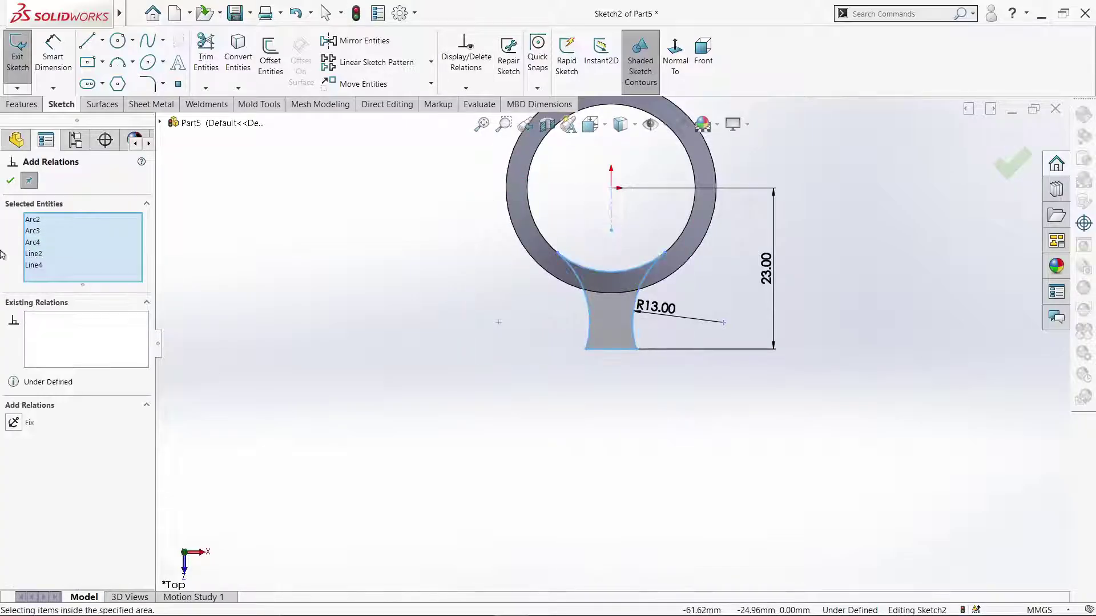
click(10, 184)
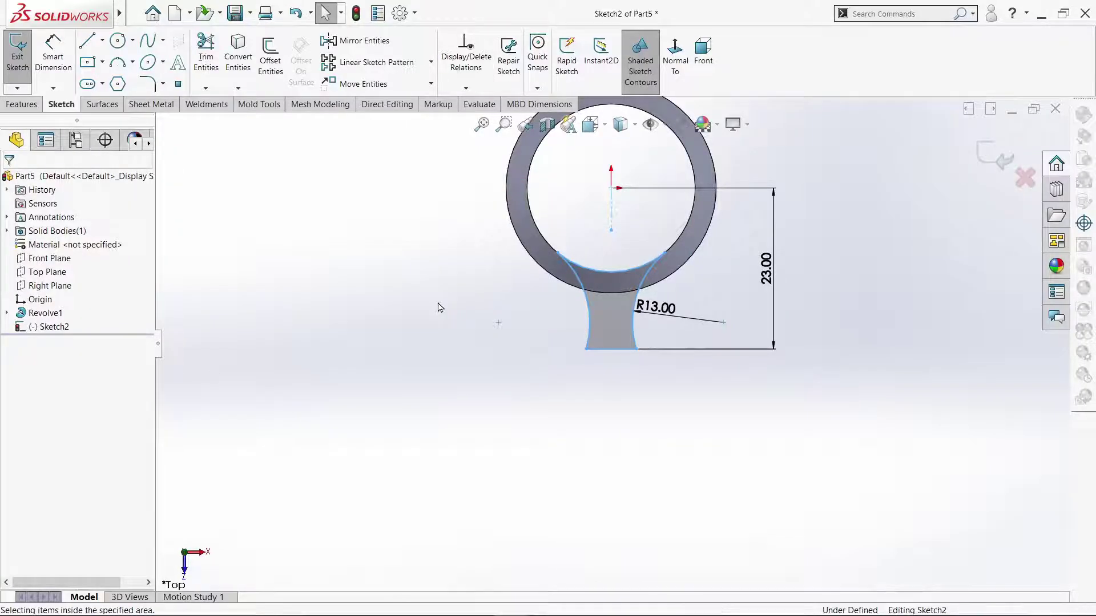
- Try to fully define the handle profile sketch by calculating relations for all its entities
key(f)
click(466, 88)
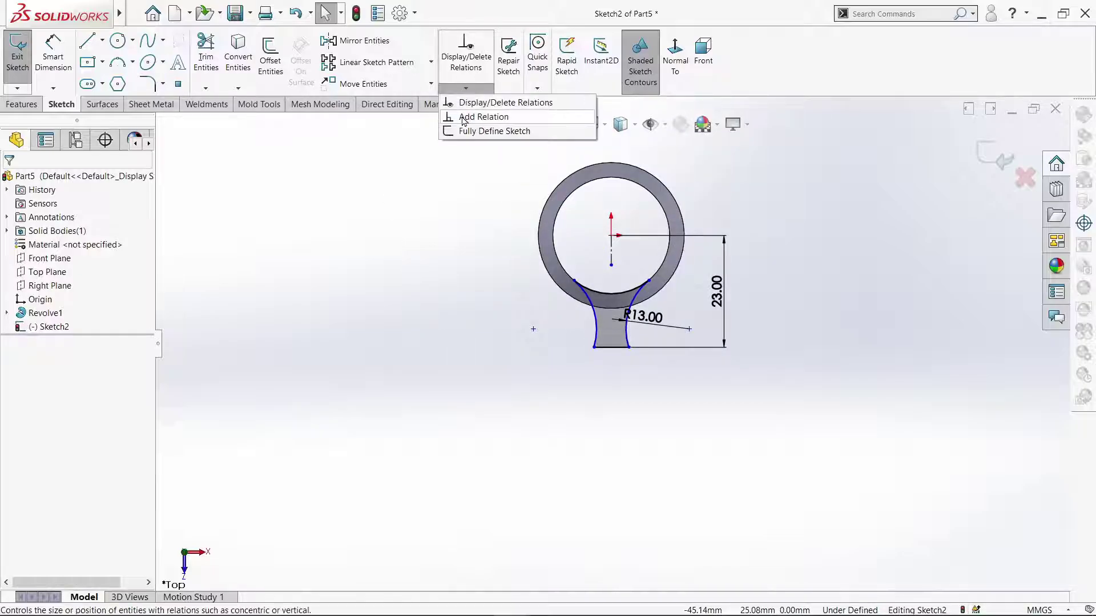
click(494, 131)
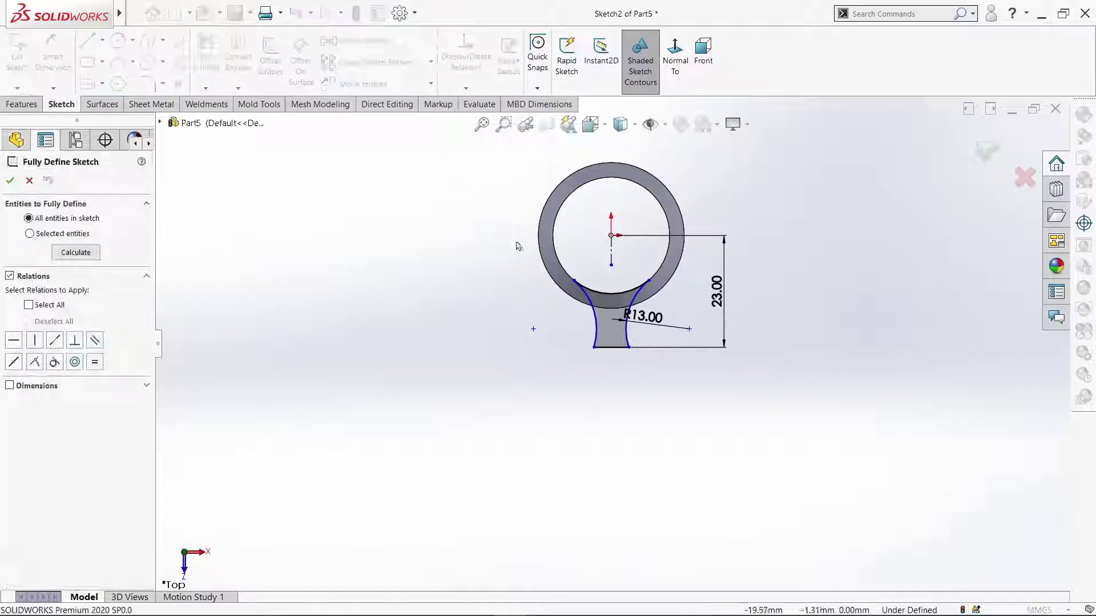
drag(686, 426, 706, 431)
click(67, 253)
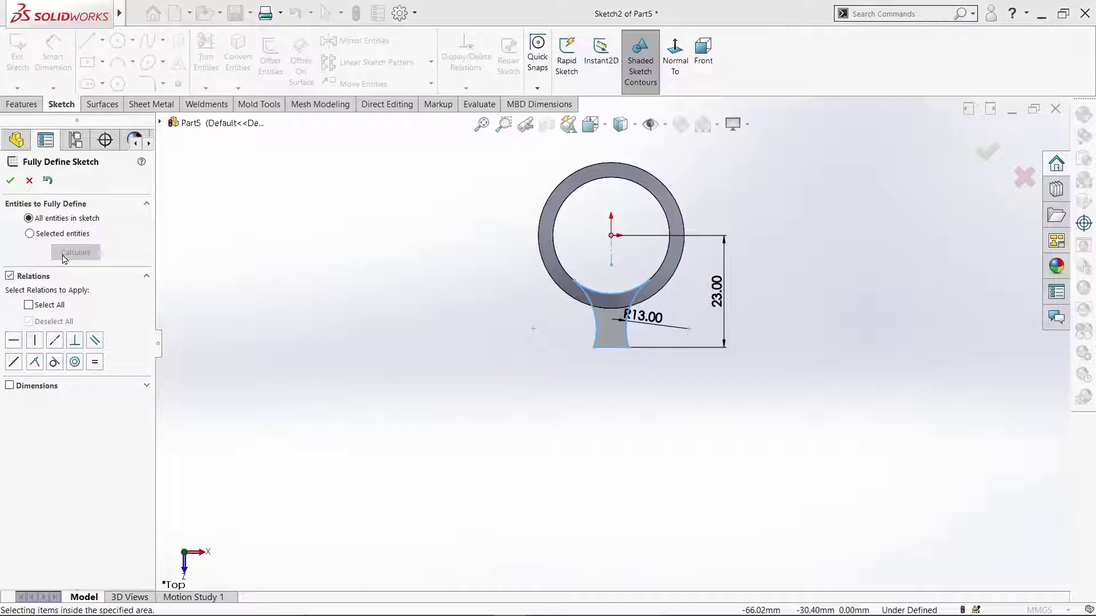
click(668, 374)
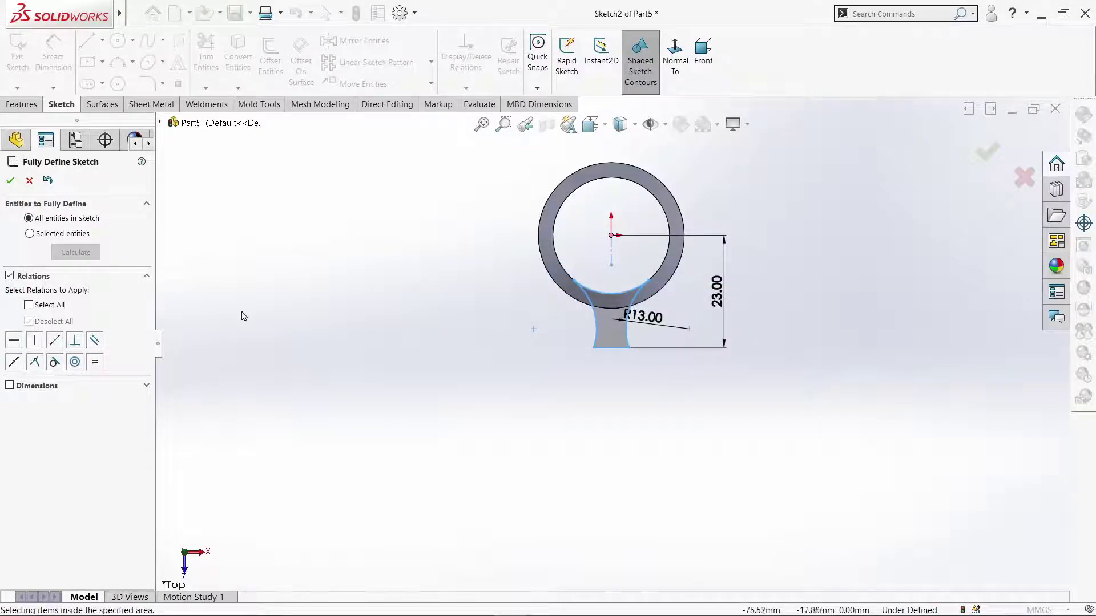
click(11, 181)
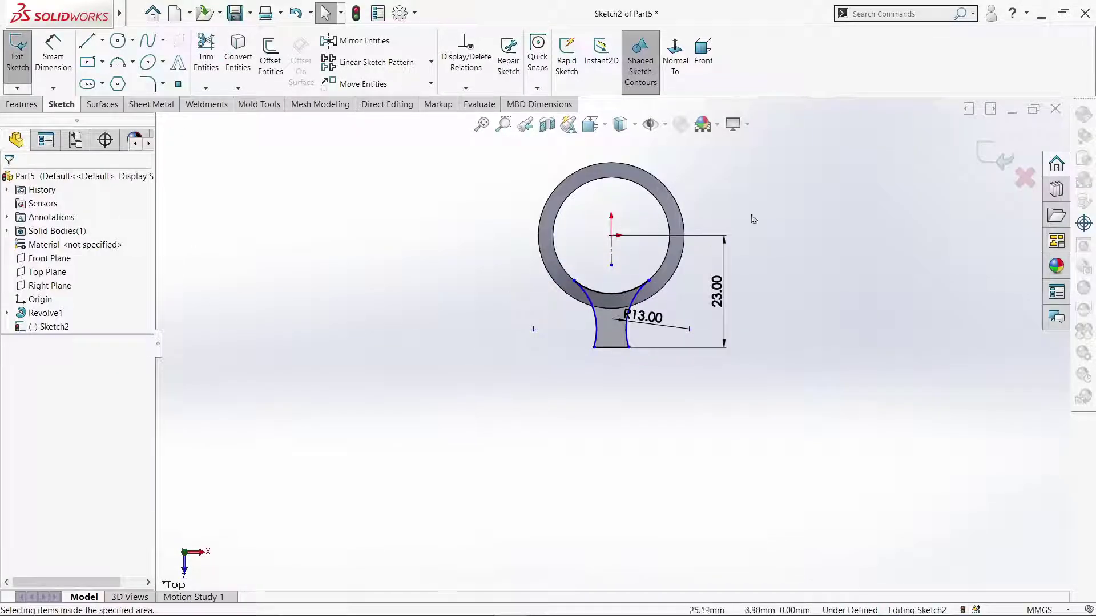
- Exit the handle profile sketch and start a new sketch on the Right Plane, viewed normal to it
click(995, 154)
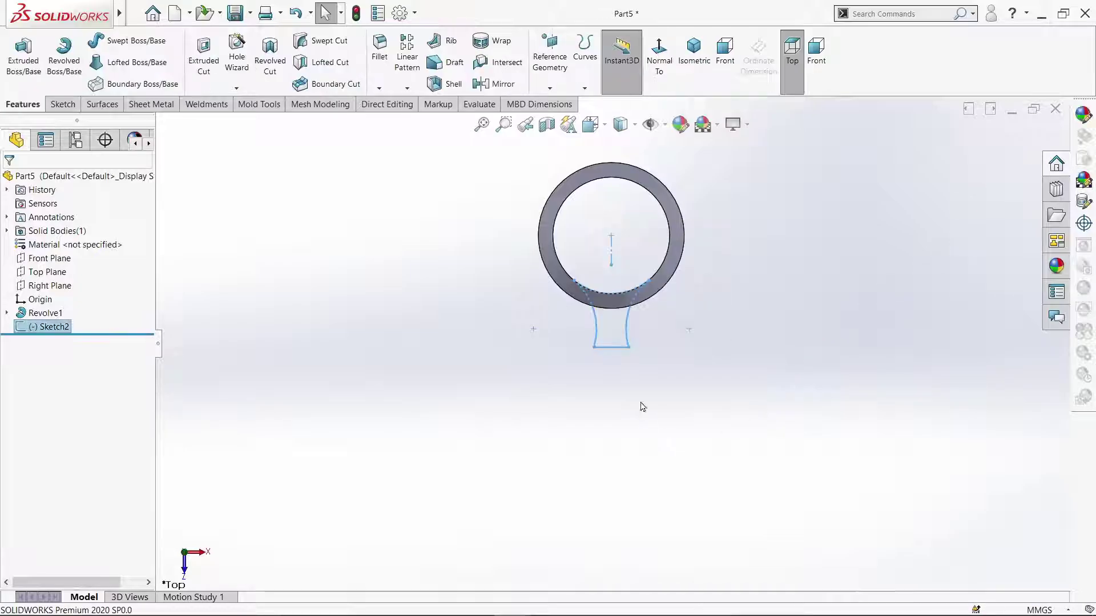
mouse_move(641, 404)
middle_down()
mouse_move(457, 164)
mouse_move(428, 235)
middle_up()
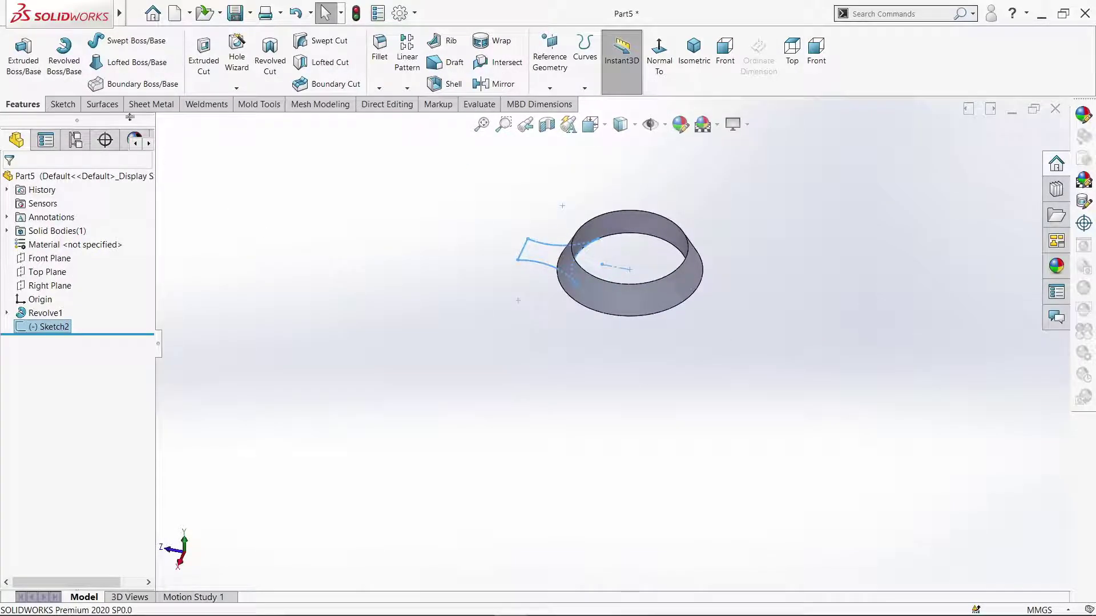
click(49, 285)
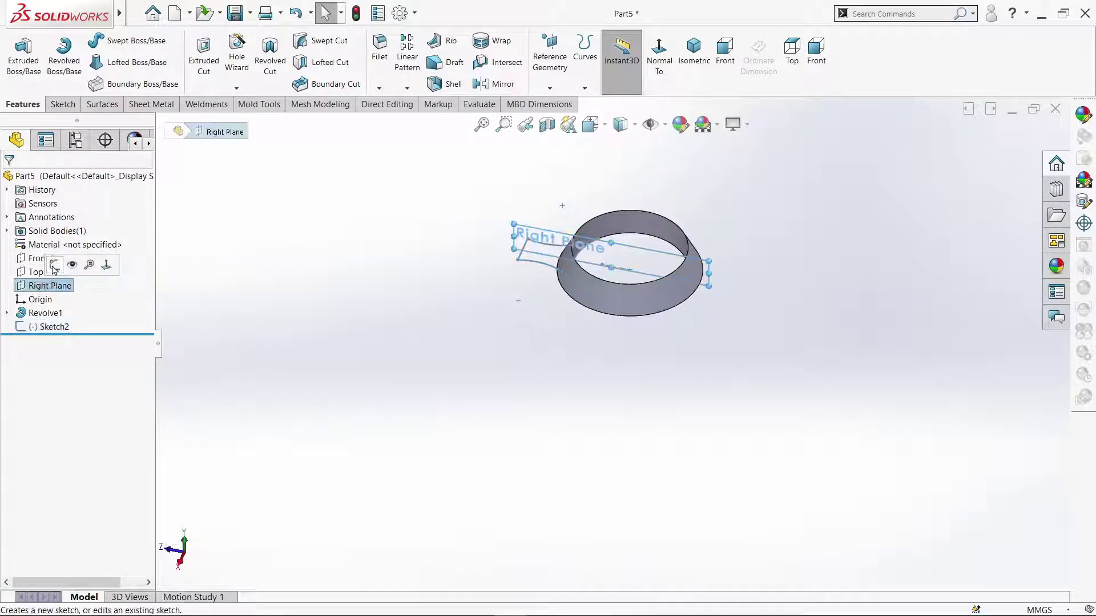
click(55, 272)
click(675, 55)
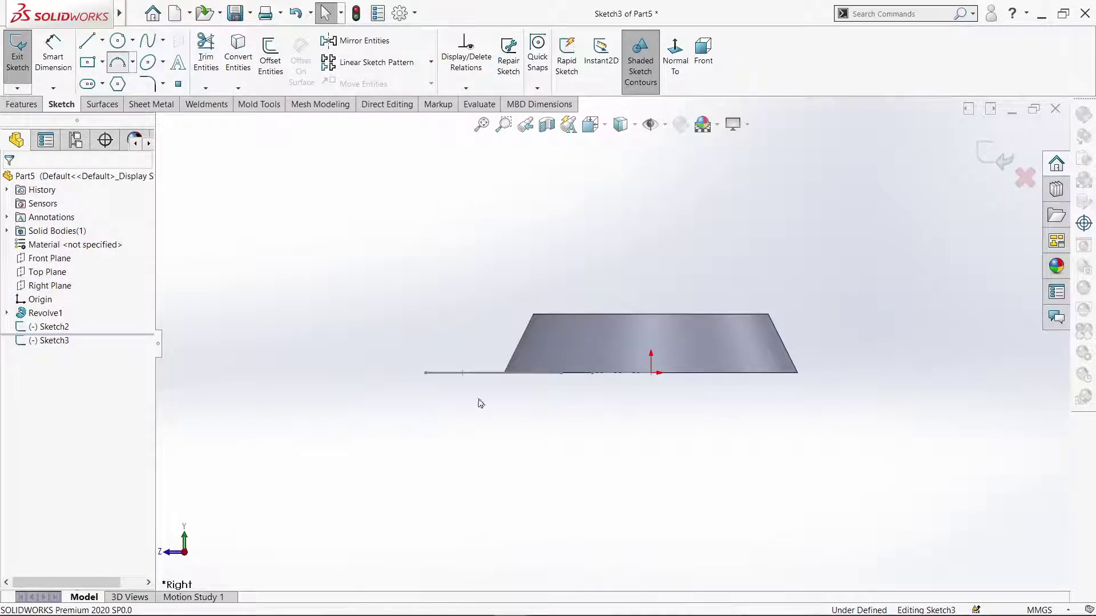
- Sketch a three-point arc of 13 mm radius from below the ring up to its bottom edge, bulging outward
click(527, 464)
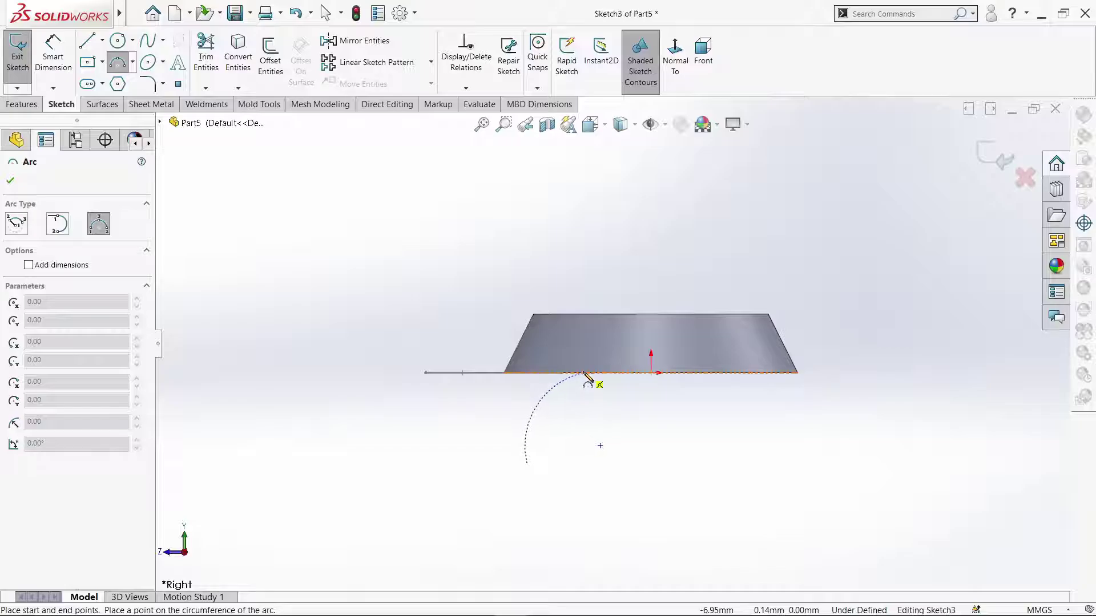
click(583, 374)
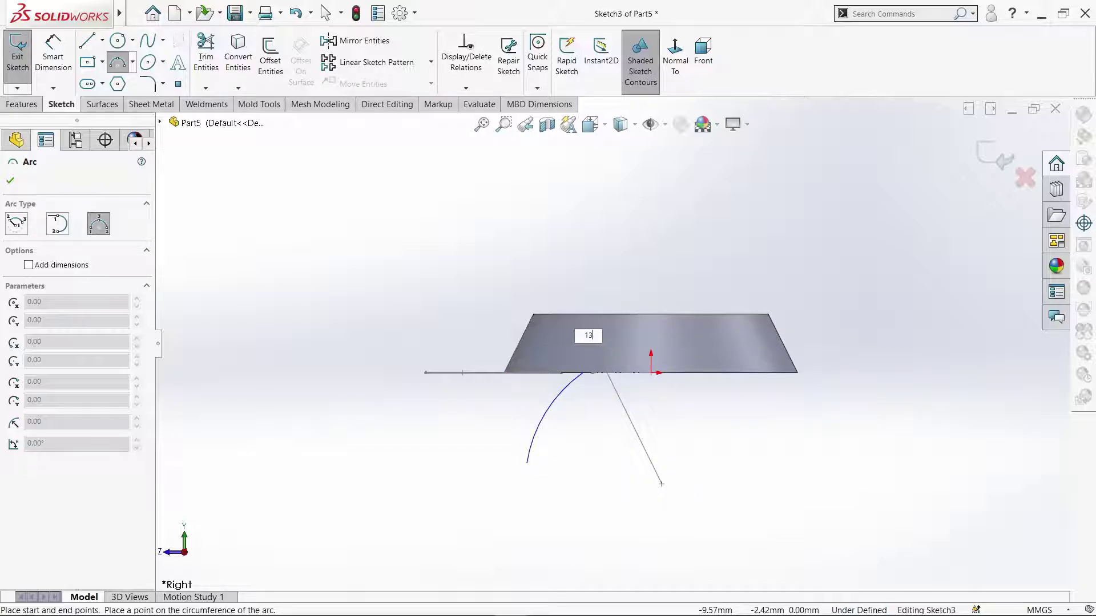
key(Return)
right_click(344, 233)
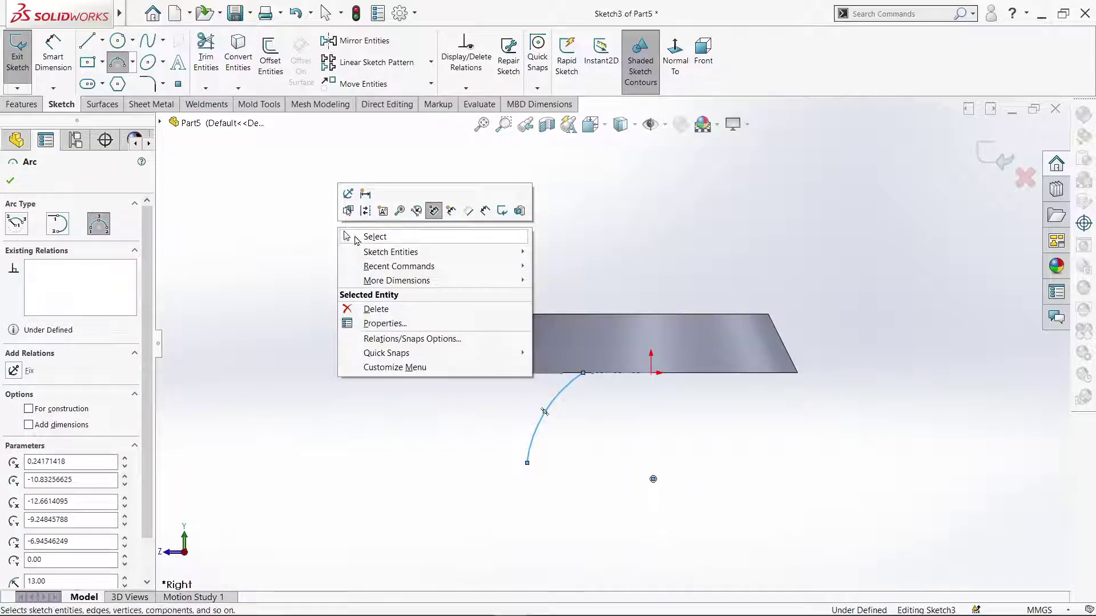
click(355, 238)
- Sketch a U of three lines from the arc's lower end: down, outward, and back up about 6.3 mm
key(l)
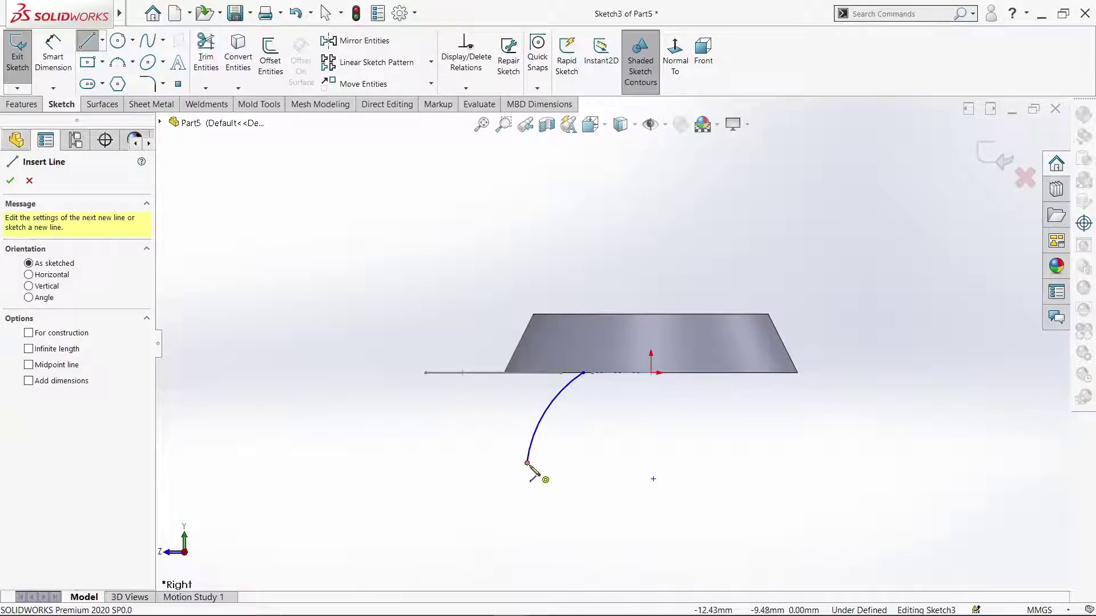
click(527, 462)
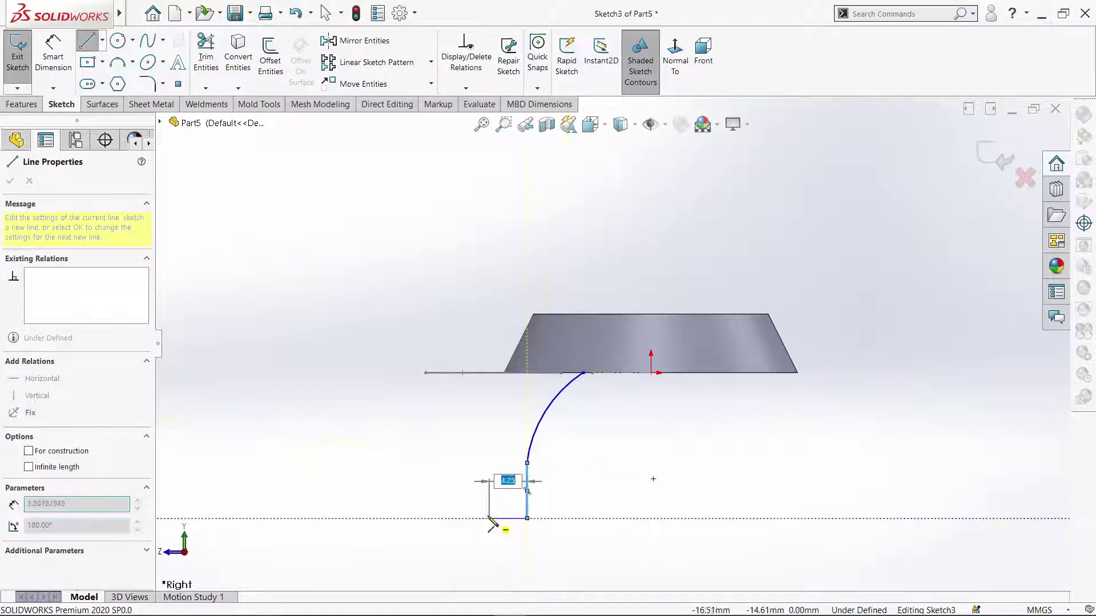
click(527, 518)
click(487, 518)
click(486, 457)
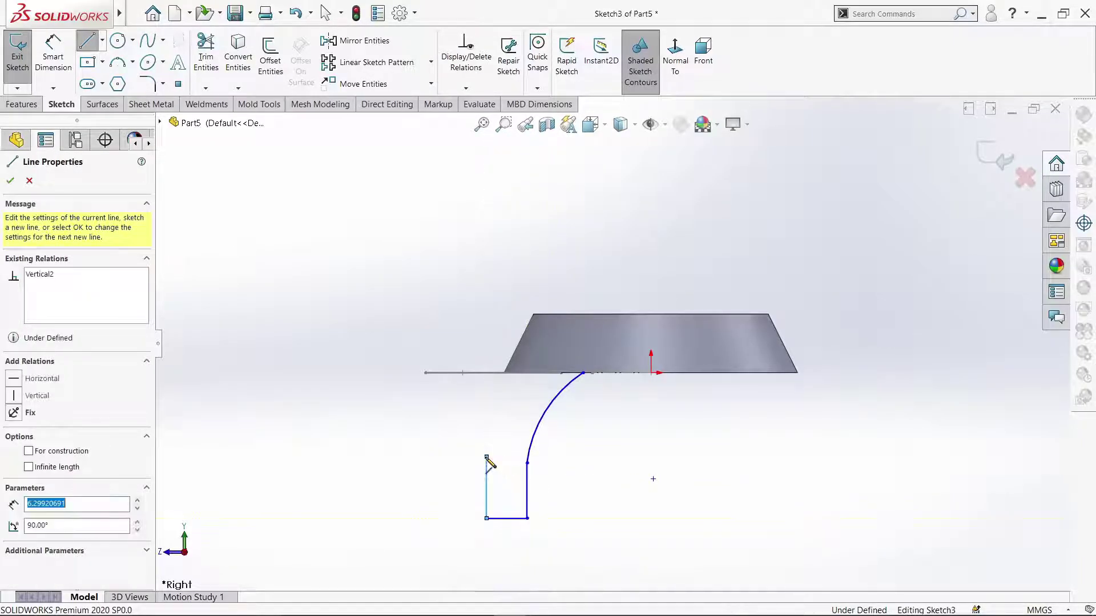
right_click(489, 457)
click(498, 465)
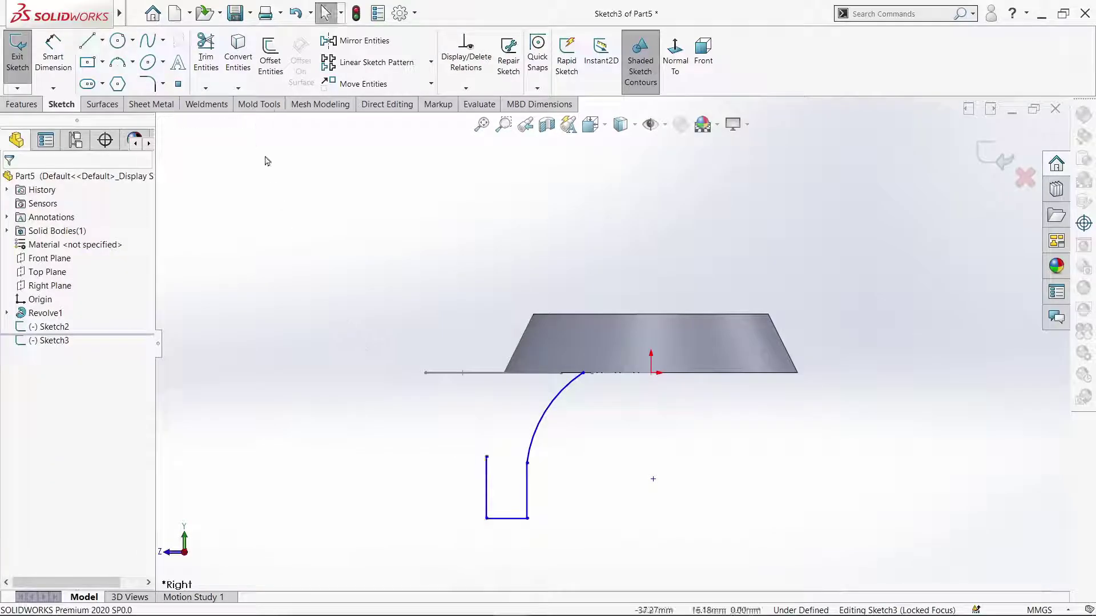
- Sketch an outer three-point arc of about 7 mm radius from the open line end up to the ring's base line
click(118, 63)
click(487, 457)
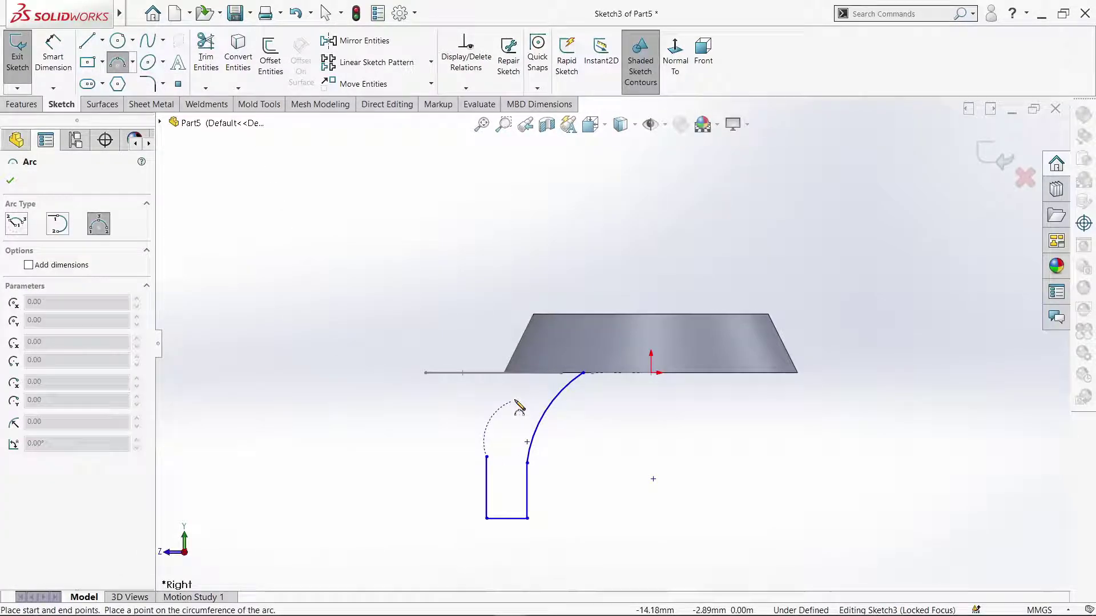
click(537, 376)
right_click(516, 402)
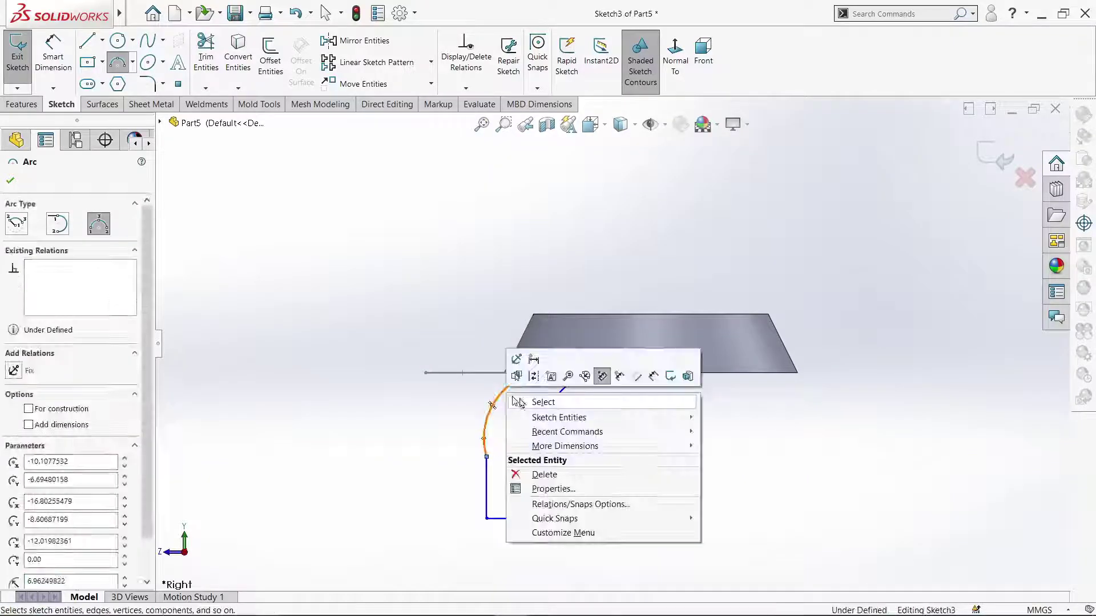
click(519, 402)
- Make each of the two arcs tangent to the vertical line it joins
click(486, 457)
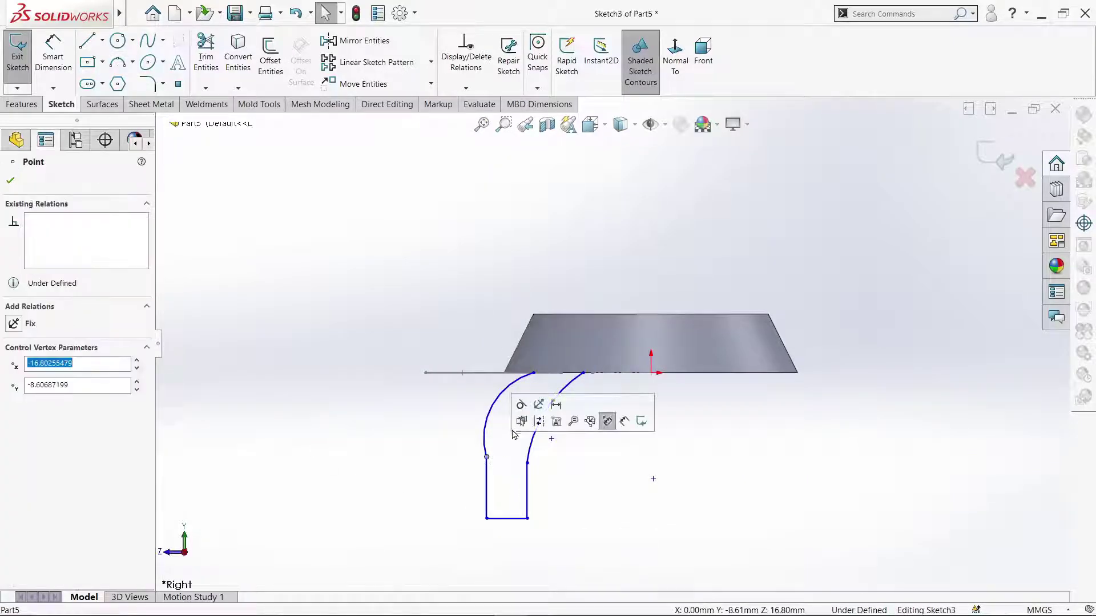
click(522, 421)
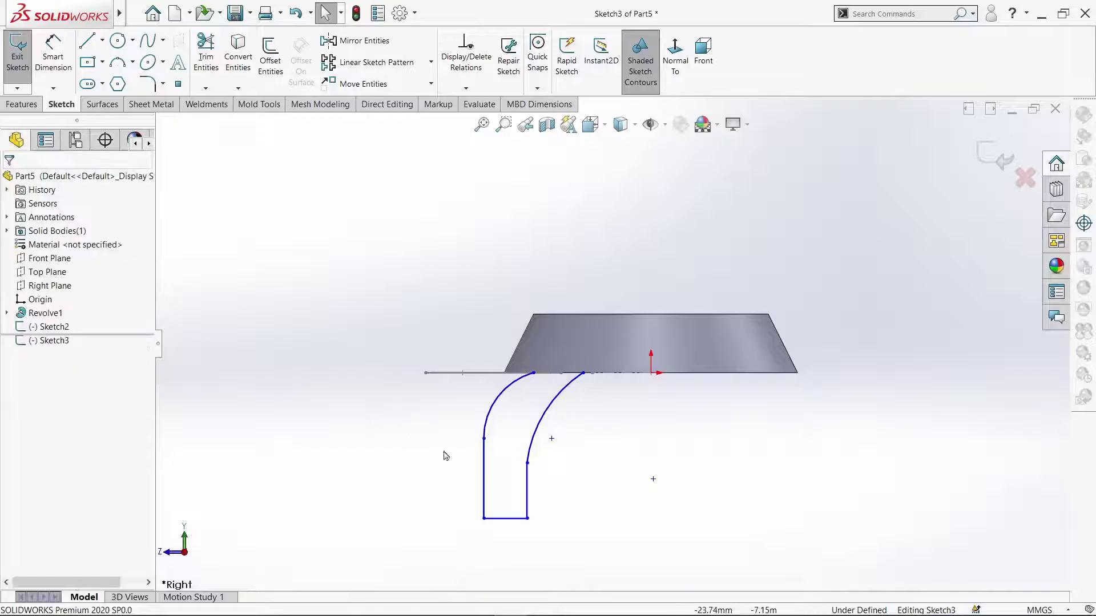
click(526, 464)
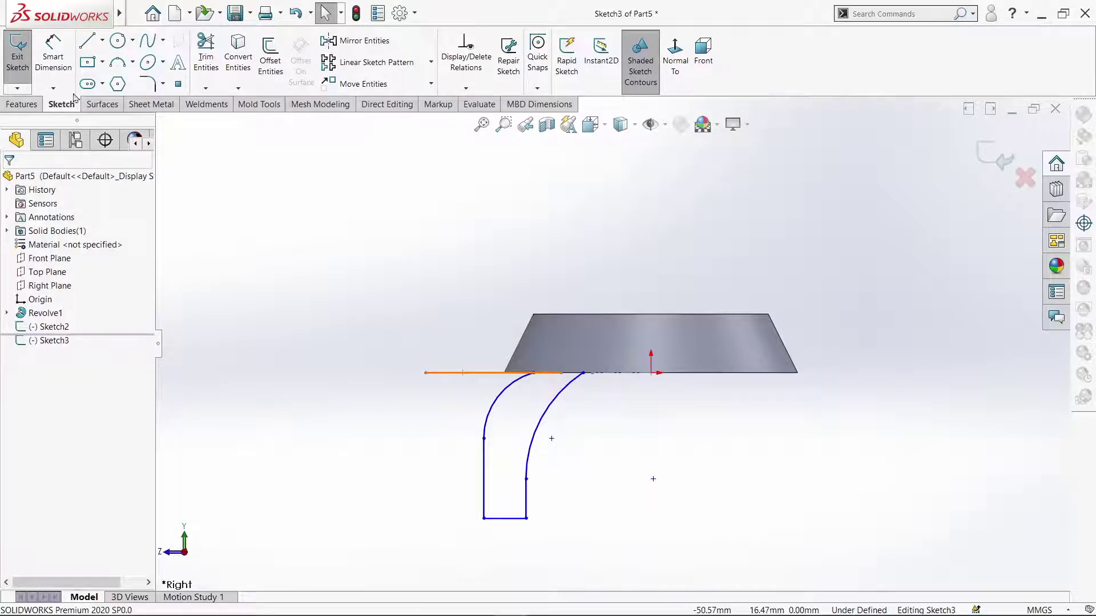
- Dimension the inner vertical line as 3 mm and the bottom horizontal line as 5 mm
click(53, 54)
click(526, 500)
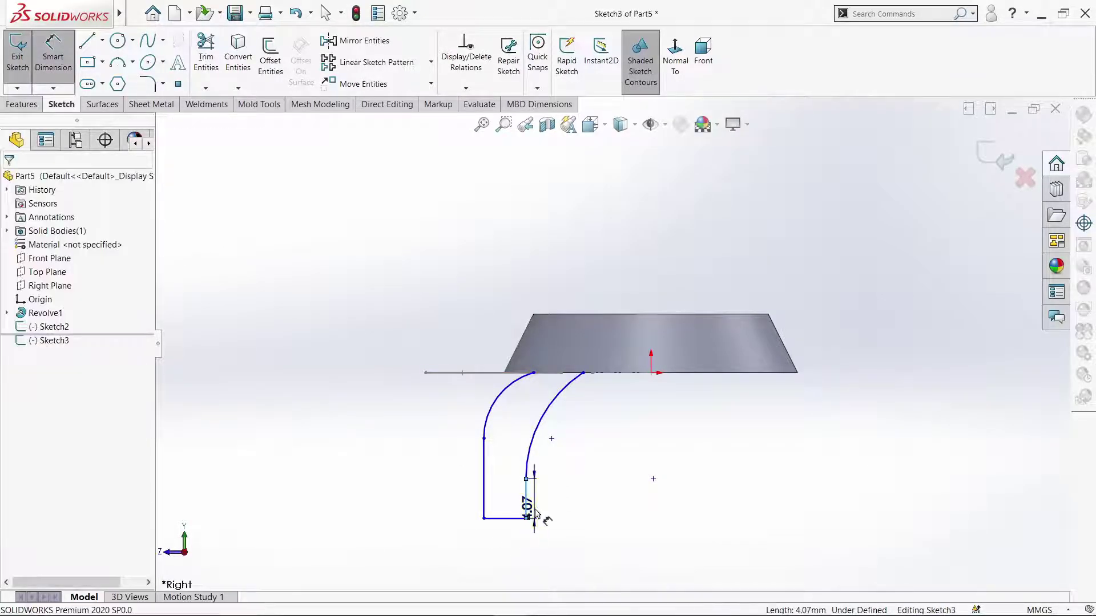
click(534, 502)
text(3.00mm)
key(Return)
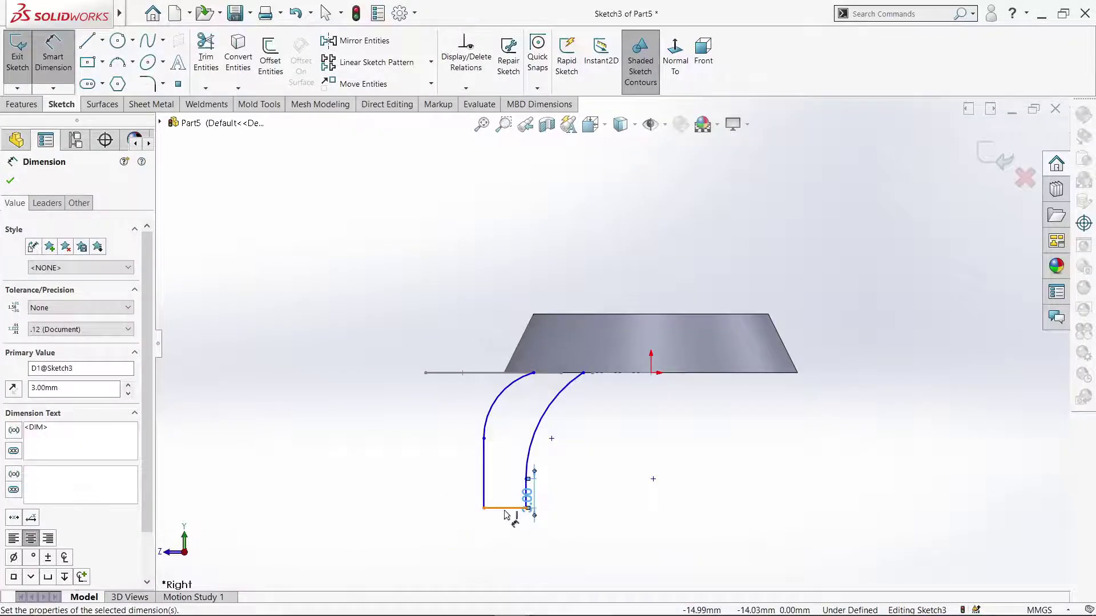
click(505, 510)
click(510, 534)
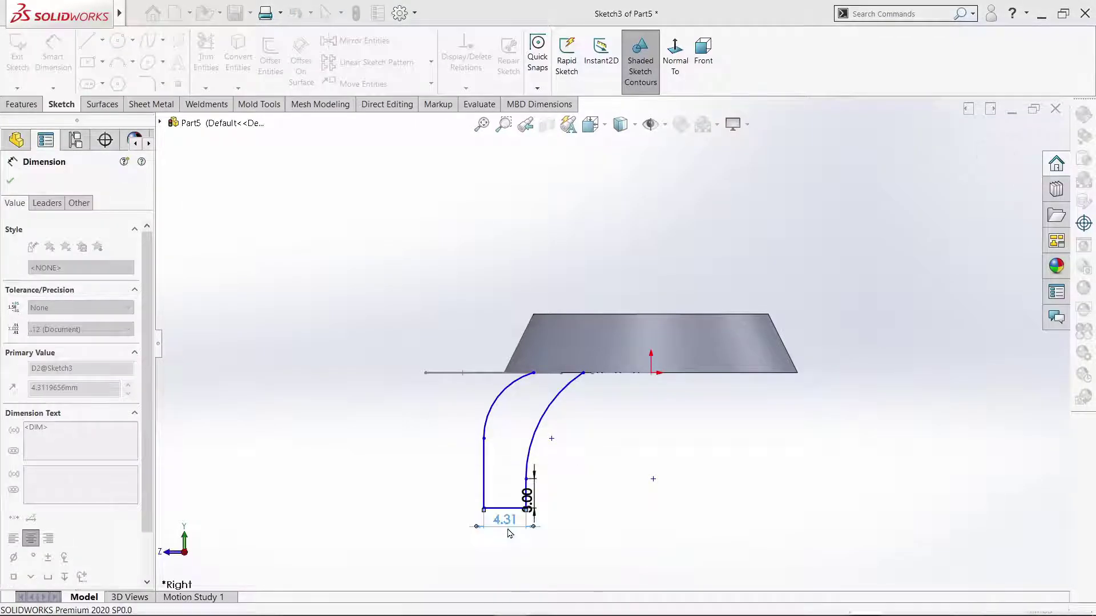
text(5)
key(Return)
- Dimension the outer vertical line as 8 mm and the inner arc's radius as 13 mm
click(477, 479)
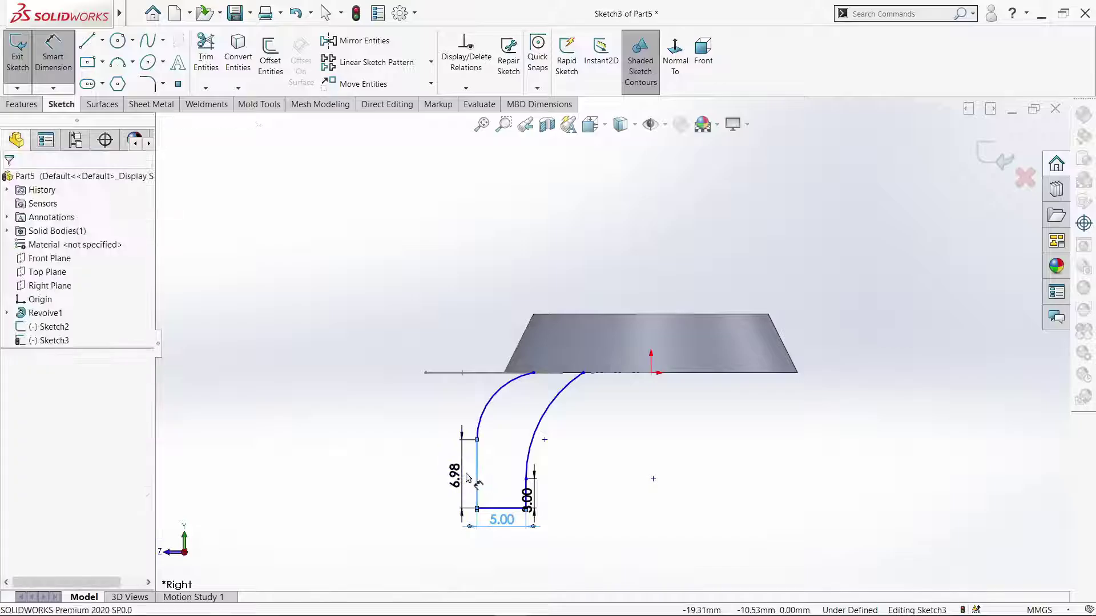
click(466, 479)
text(8)
key(Return)
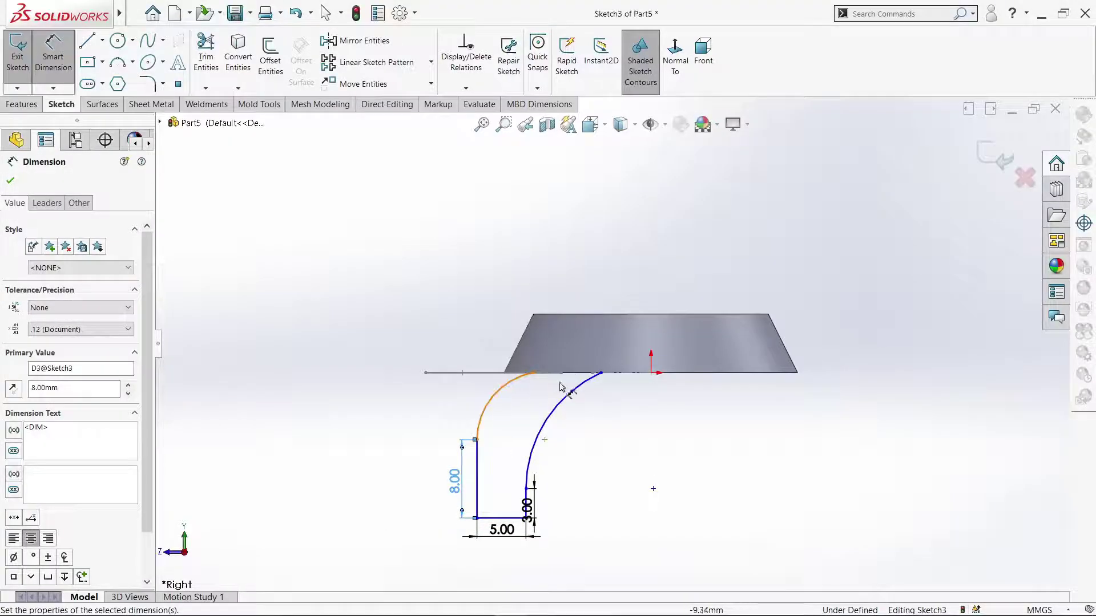
click(572, 402)
click(576, 428)
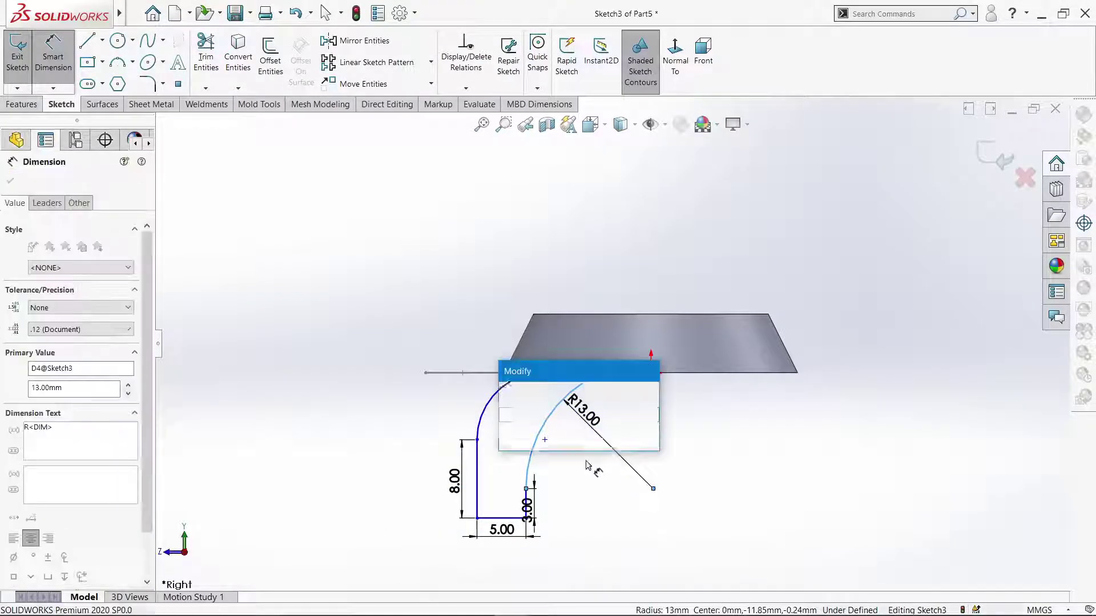
click(509, 393)
right_click(356, 230)
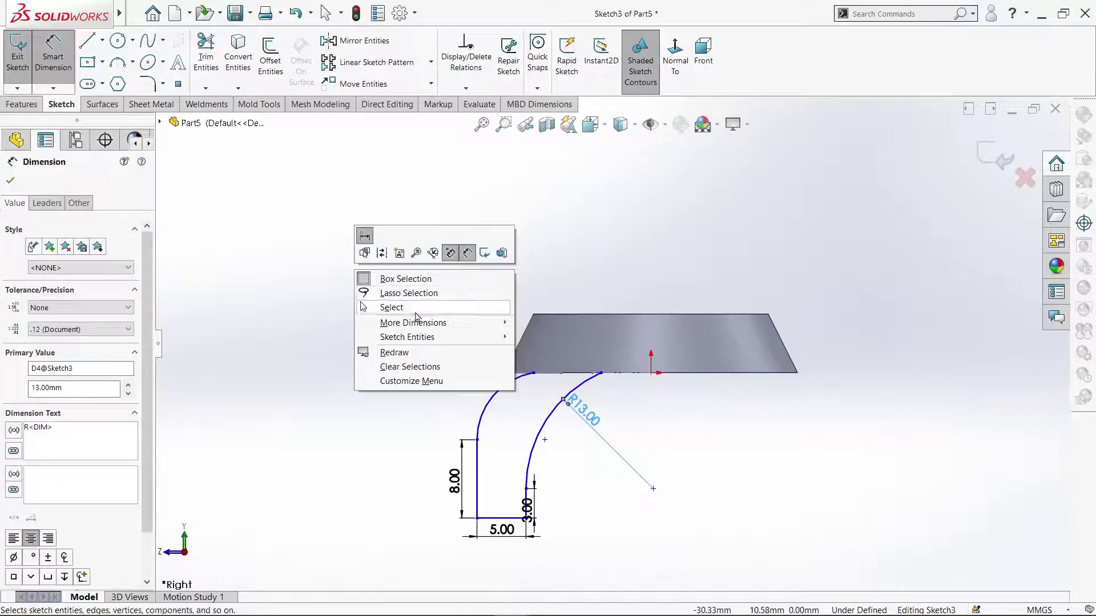
click(417, 306)
- Close the side profile with a horizontal line joining the upper ends of the two arcs
click(238, 53)
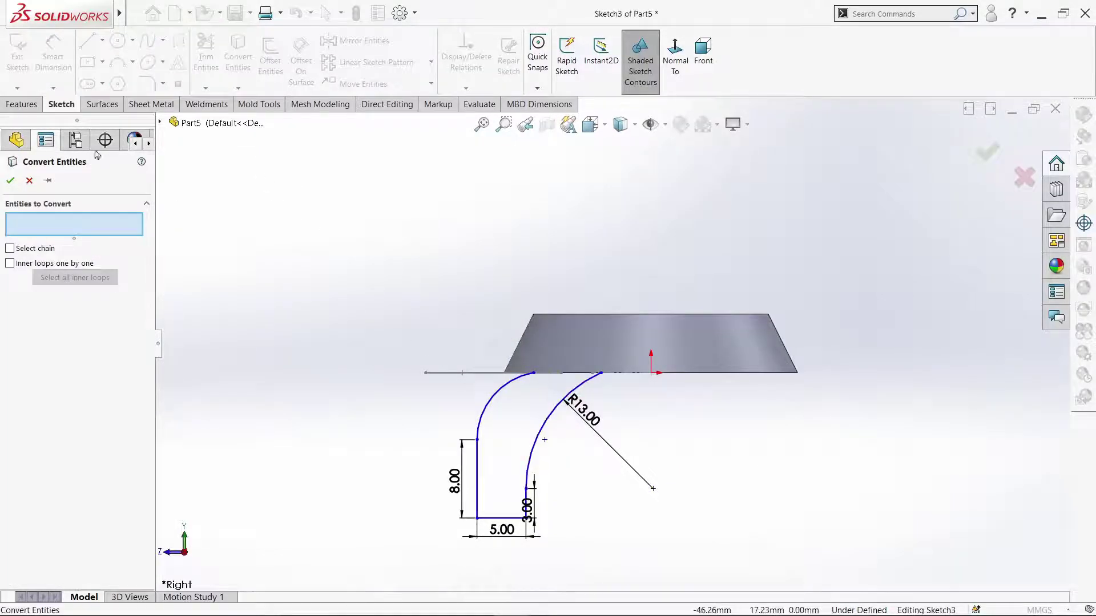
click(28, 181)
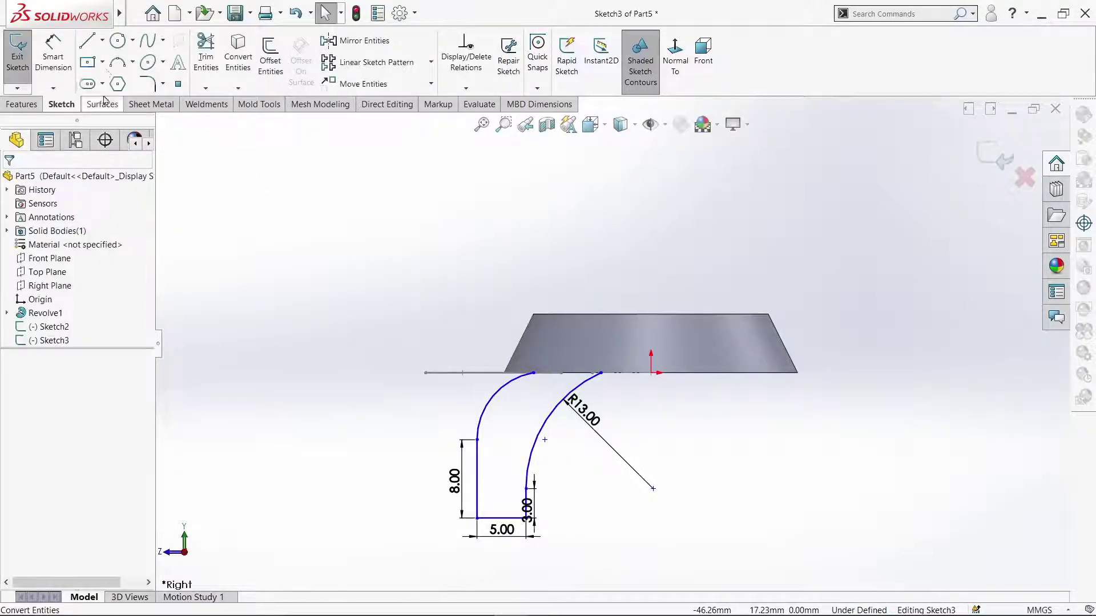
click(87, 40)
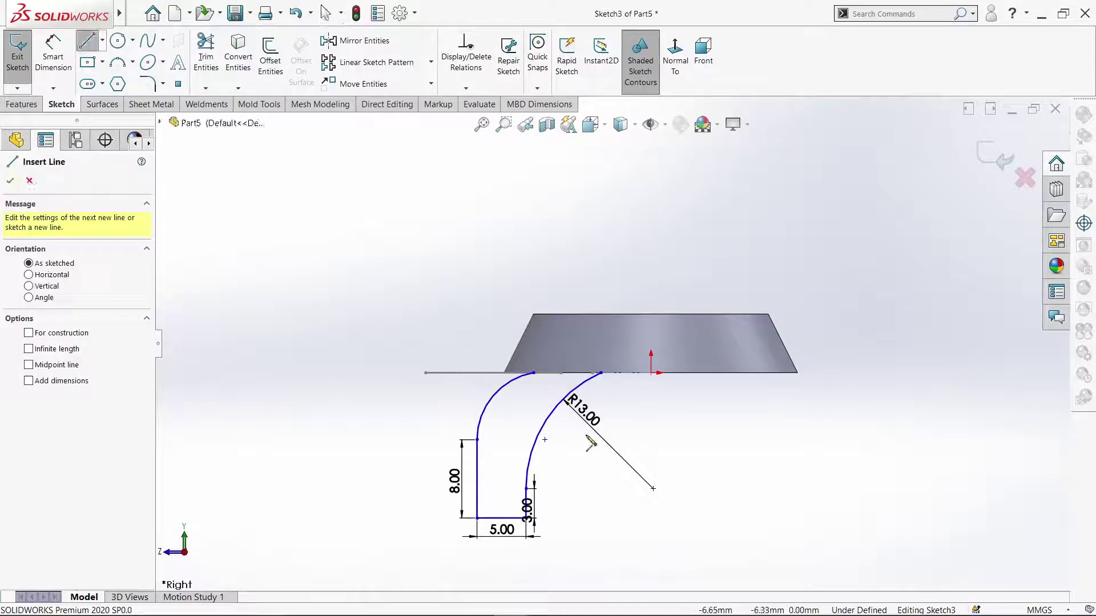
click(601, 374)
click(534, 374)
right_click(536, 378)
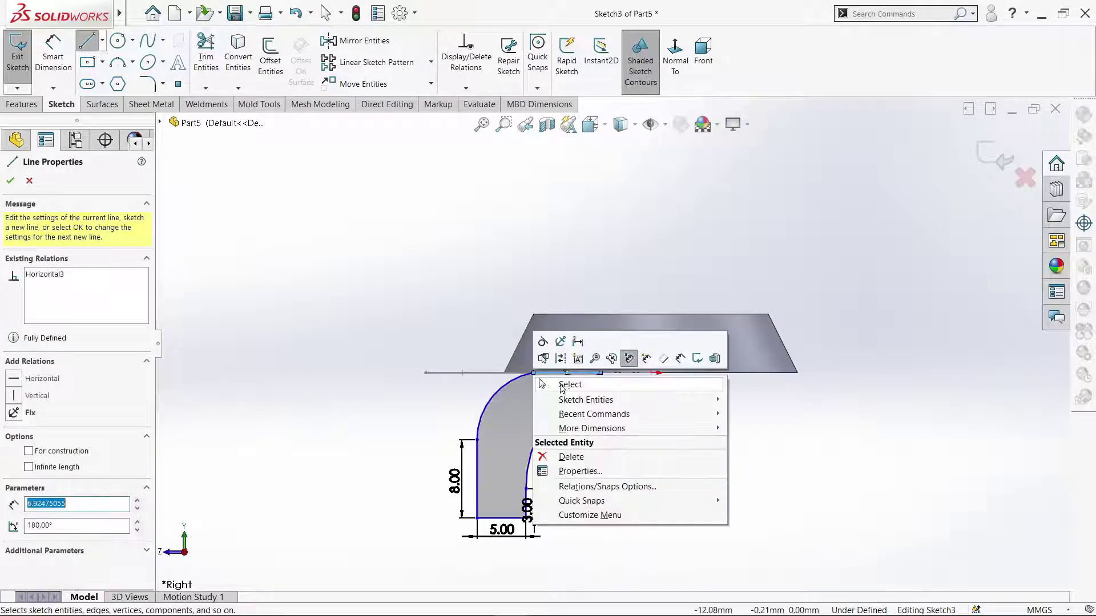
click(569, 385)
scroll(657, 429, down, 3)
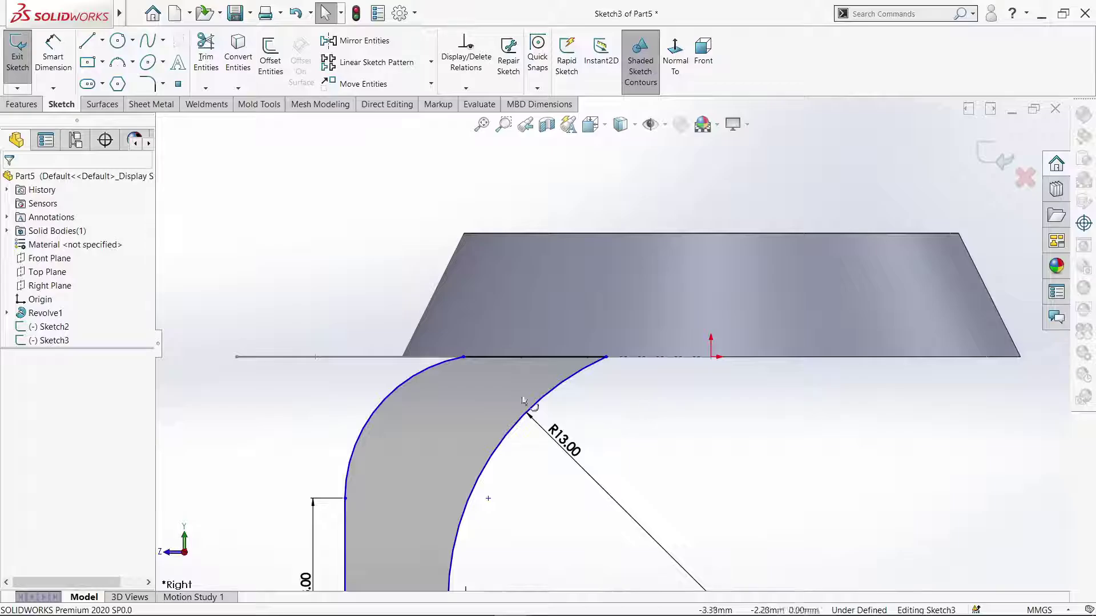
click(460, 362)
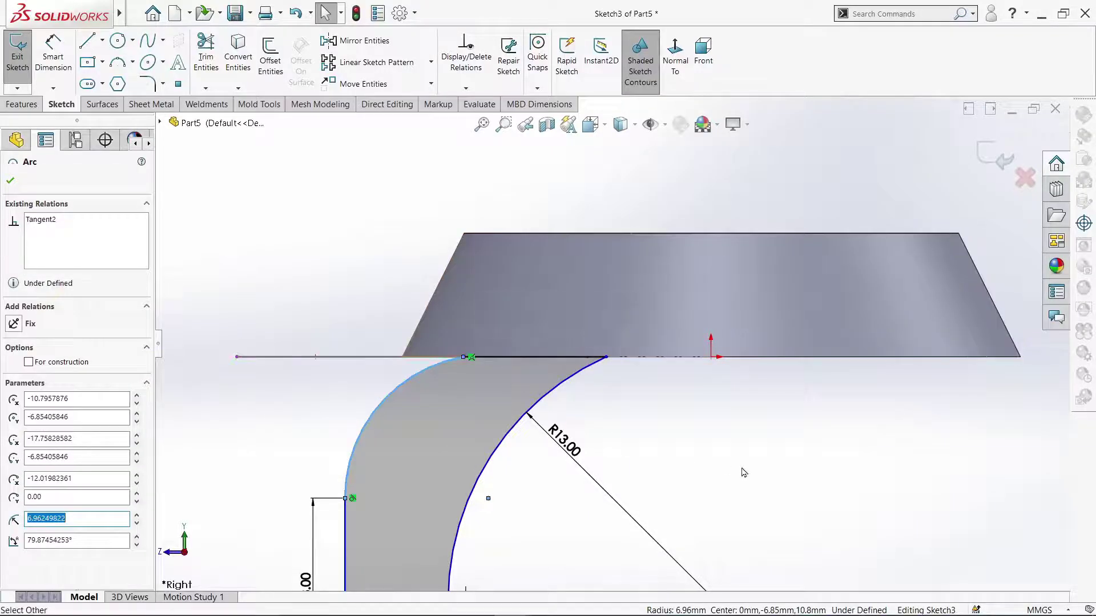
click(741, 472)
click(463, 358)
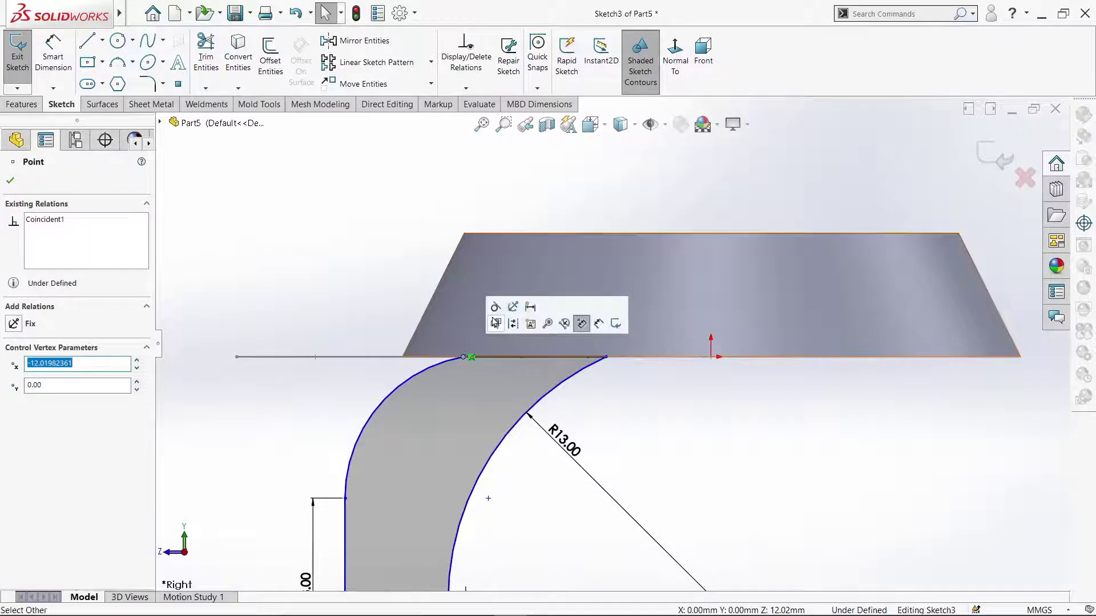
click(493, 325)
click(675, 419)
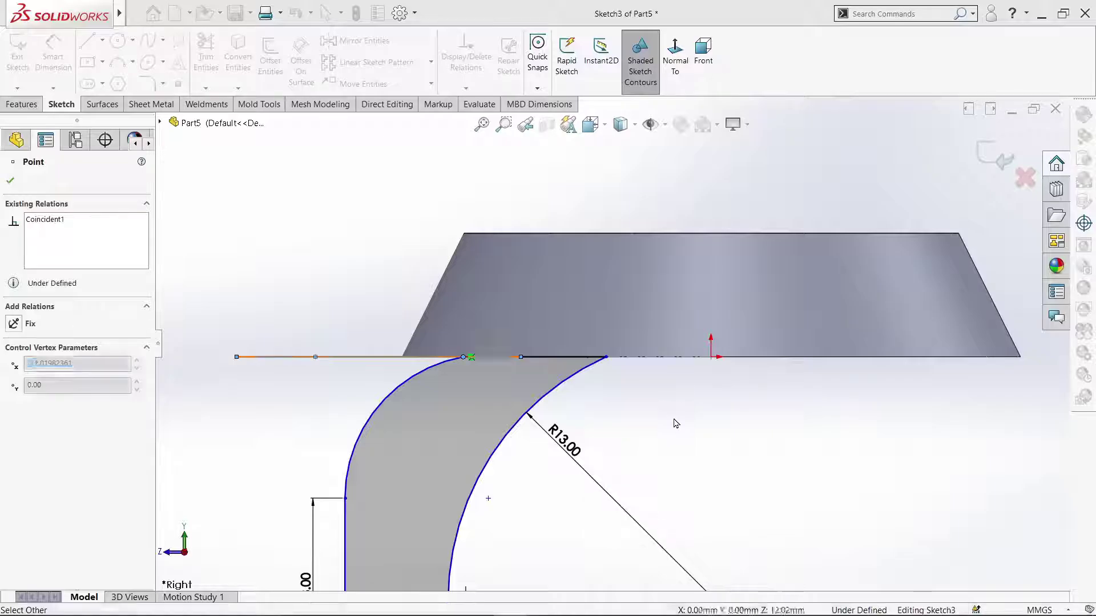
click(663, 443)
- Make the inner arc tangent to the horizontal line that closes the side profile
click(582, 378)
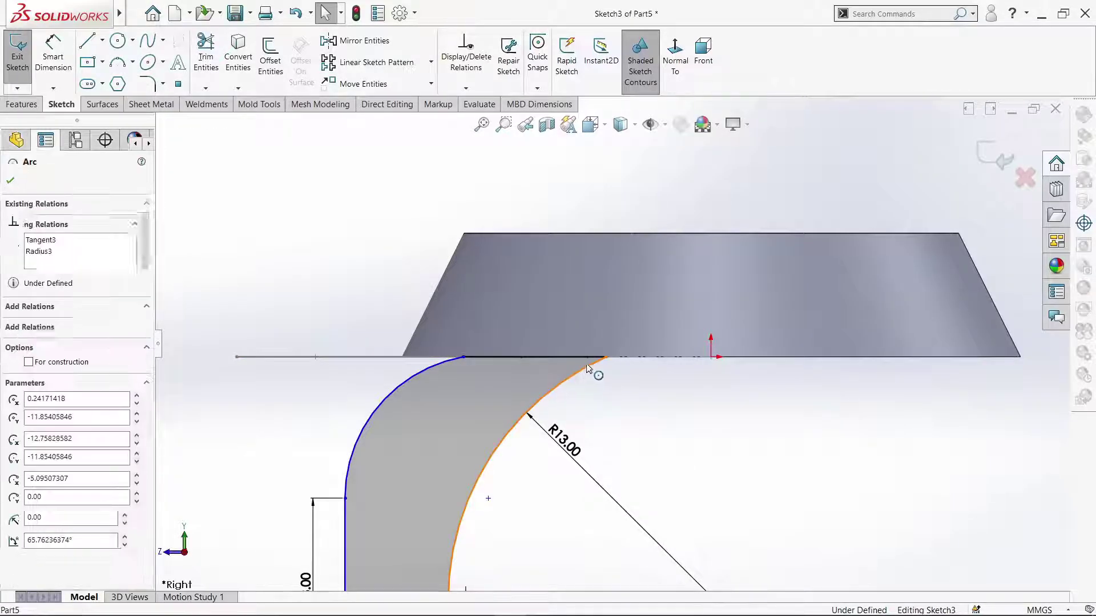
ctrl+click(594, 357)
click(14, 383)
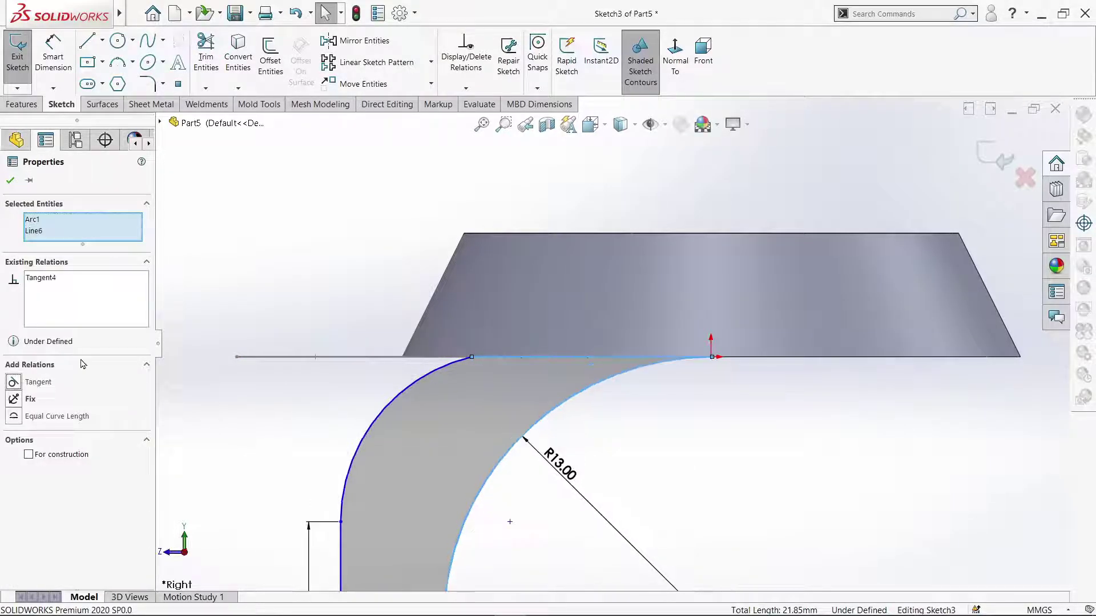
click(10, 181)
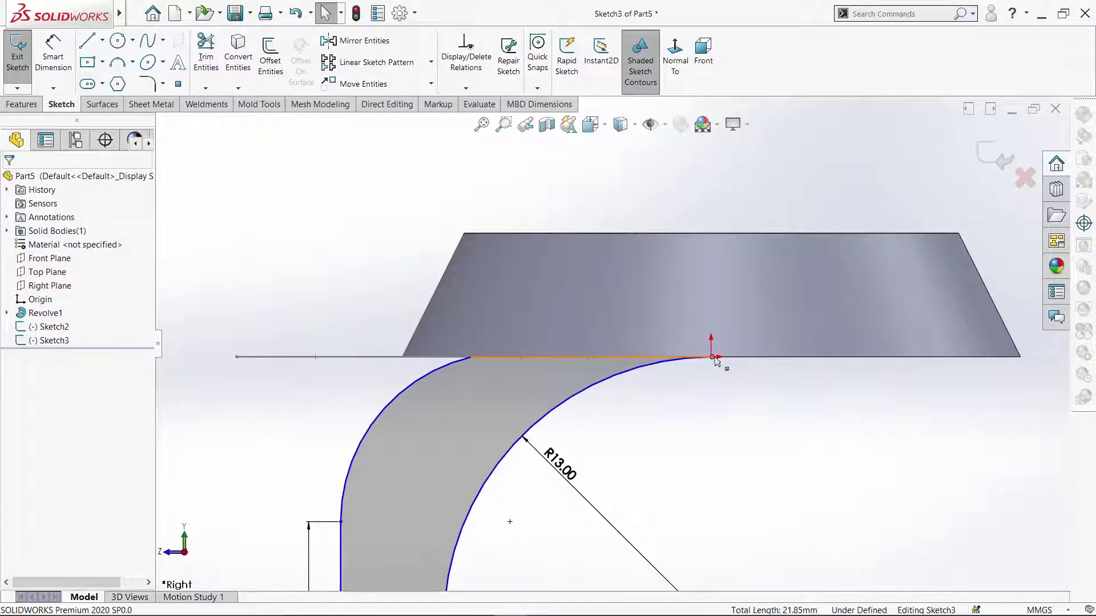
- Shift the side profile away from the origin and dimension the inner arc's upper end 8 mm from the origin
drag(680, 362, 630, 358)
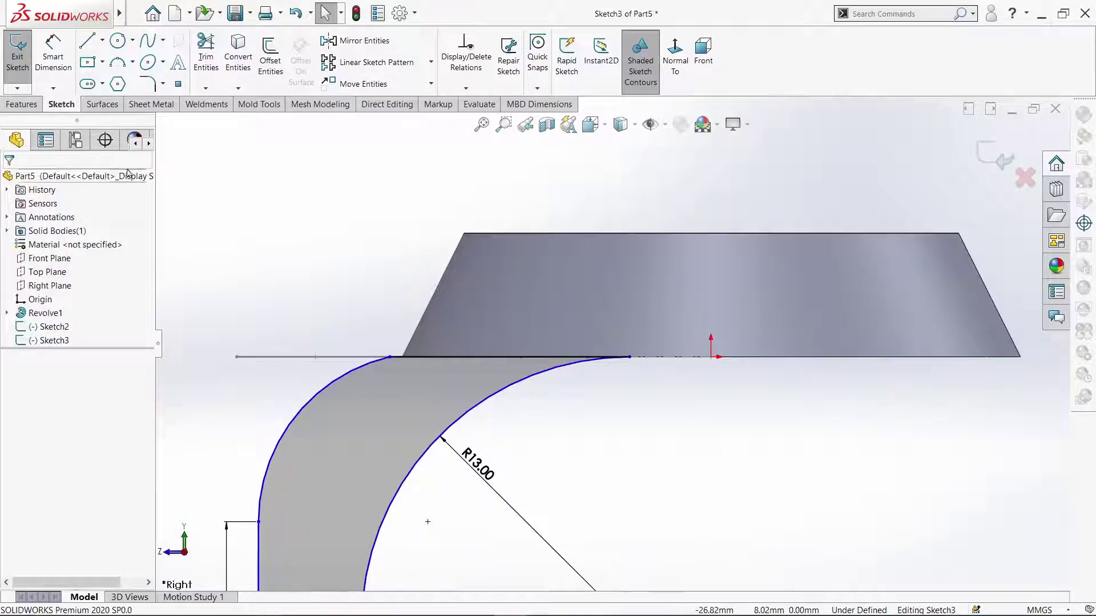
click(57, 63)
click(711, 357)
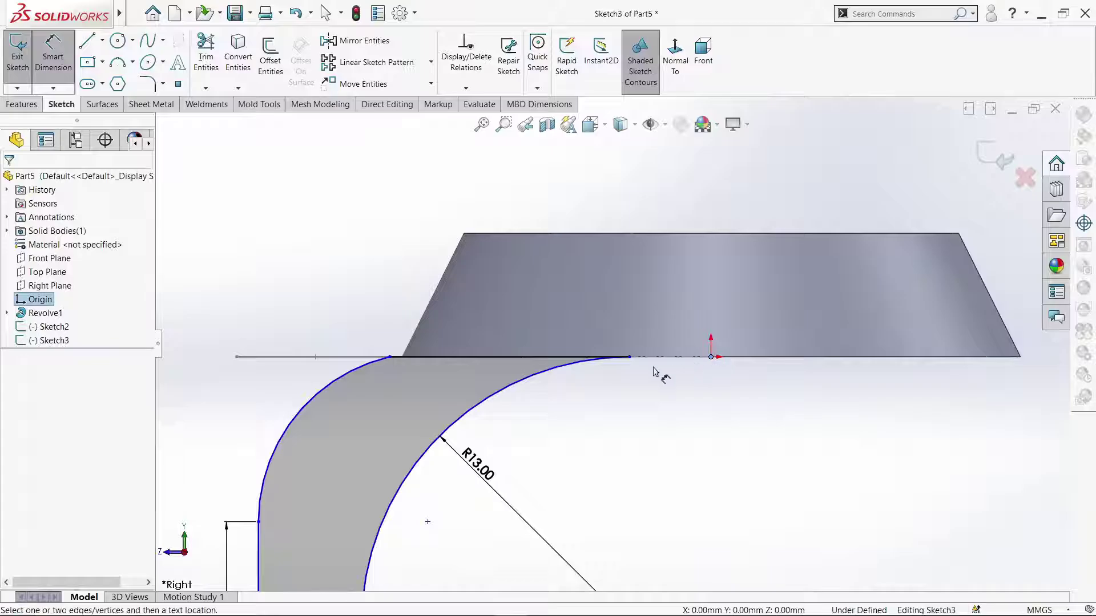
click(631, 358)
click(677, 375)
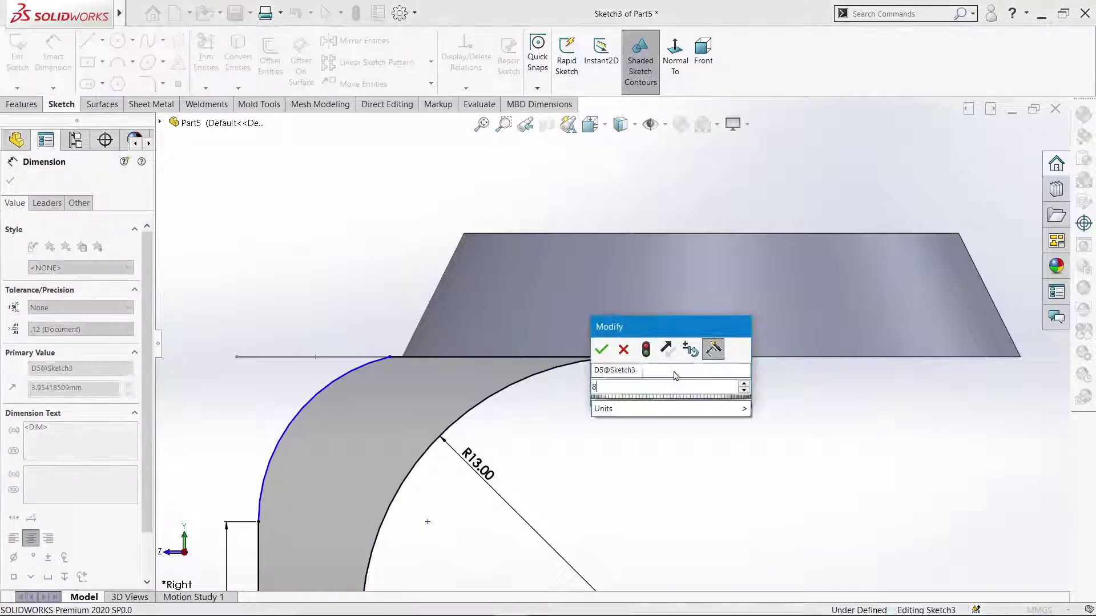
text(8)
key(Return)
scroll(633, 572, up, 3)
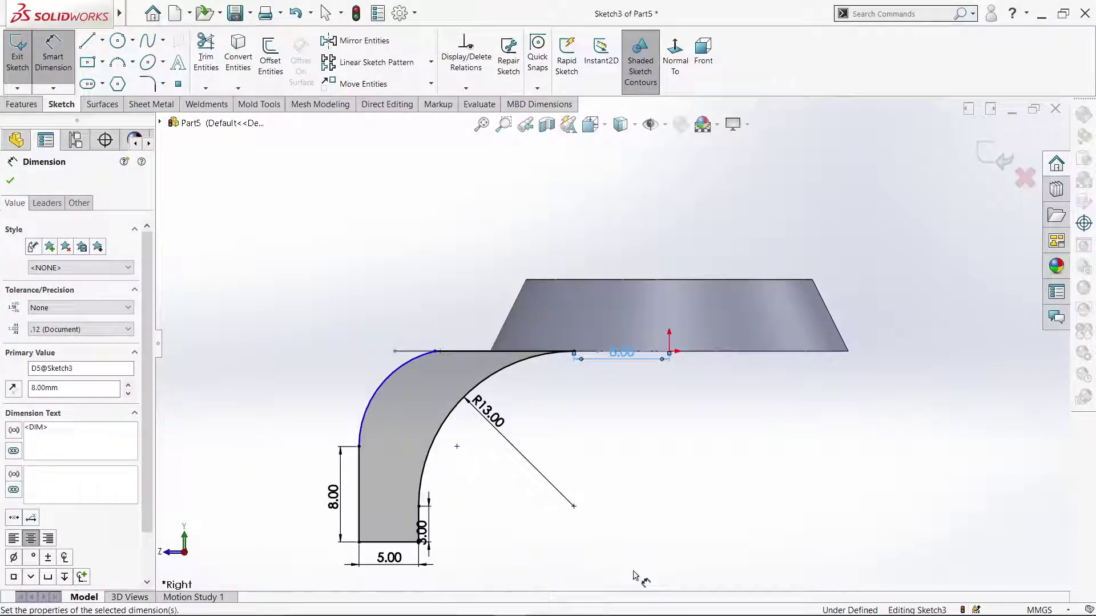
right_click(624, 442)
click(644, 486)
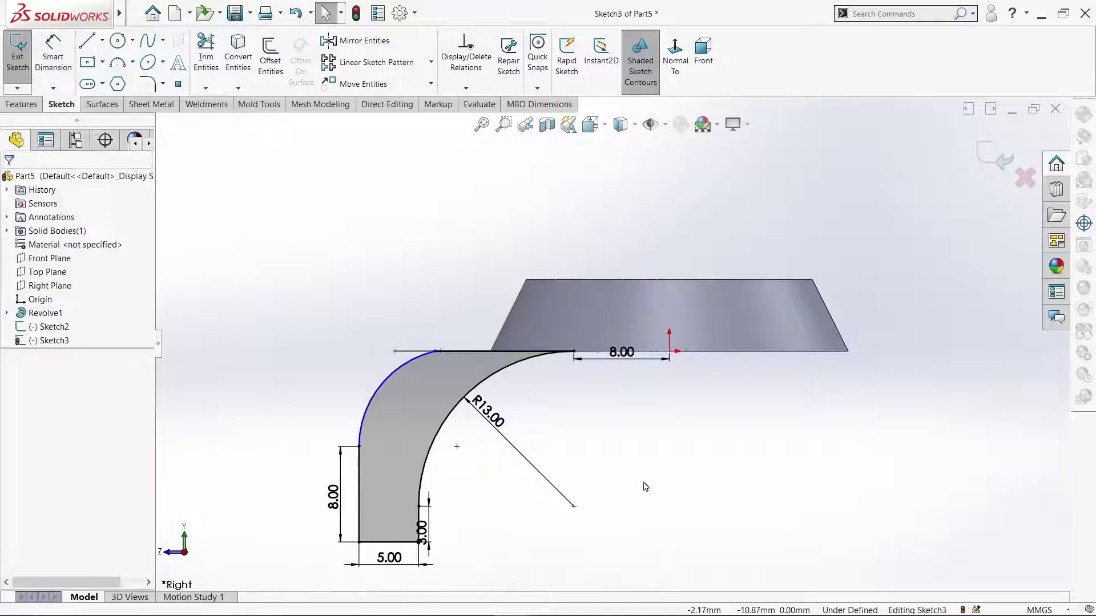
- Make the outer arc tangent to the upper horizontal line and exit the side profile sketch
ctrl+click(435, 354)
click(558, 316)
click(383, 265)
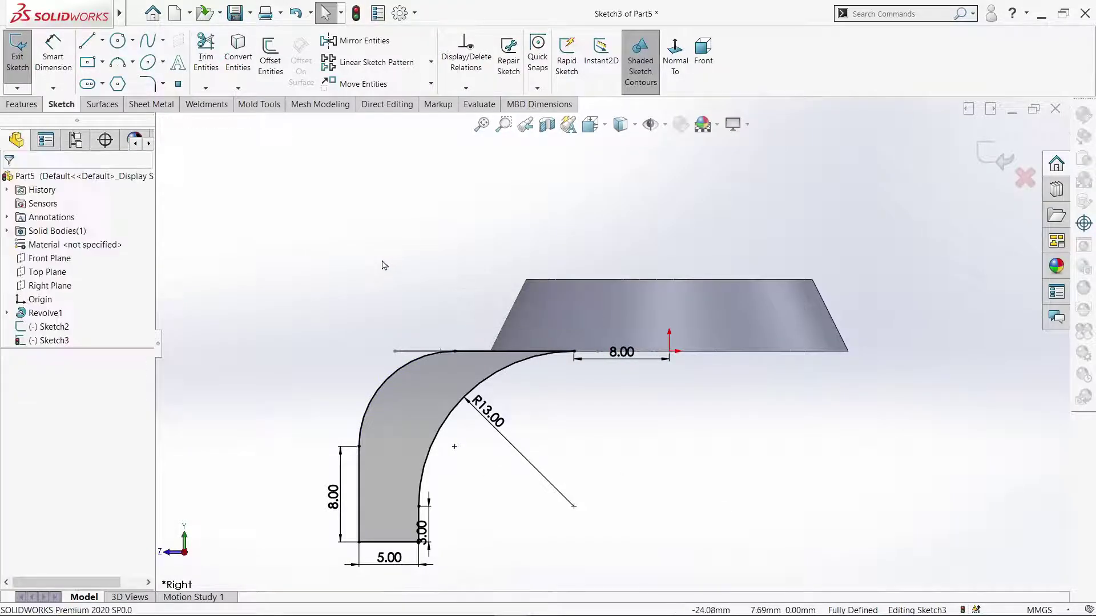
click(13, 103)
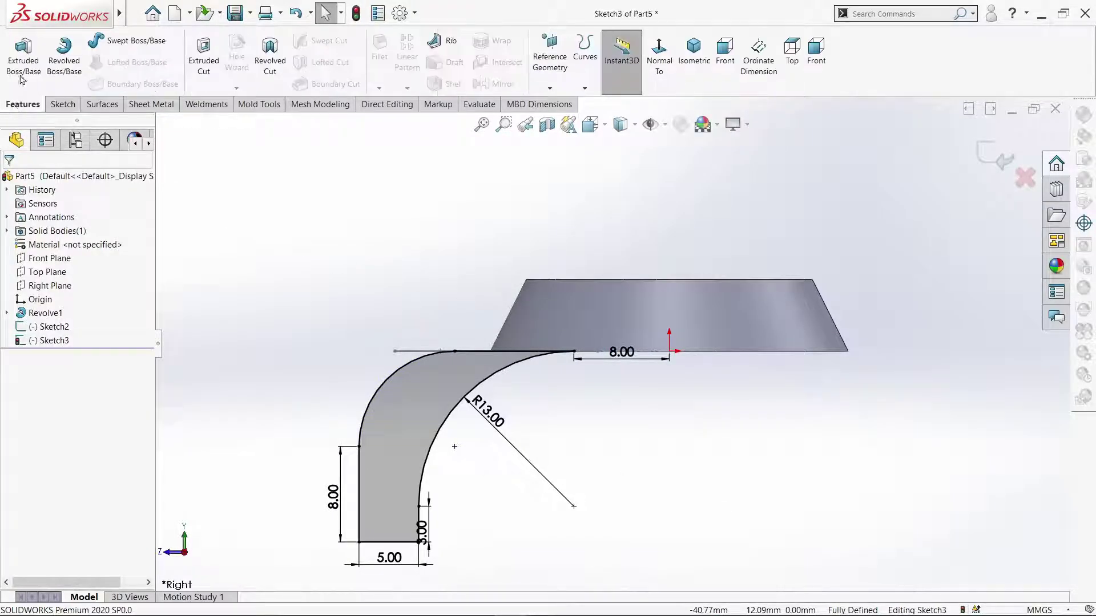
click(69, 108)
click(19, 51)
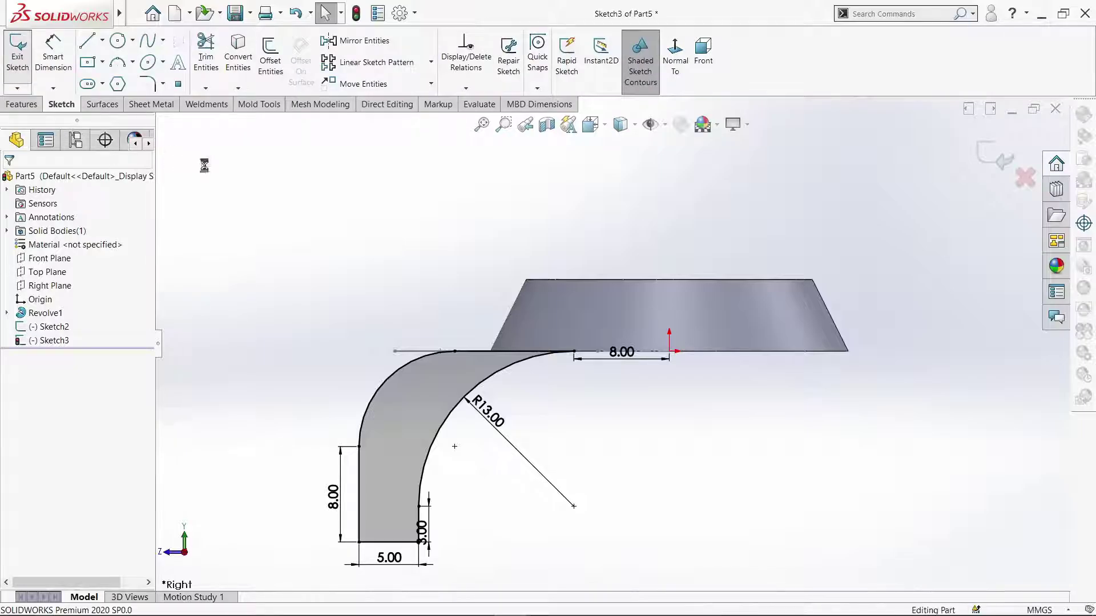
- Extrude the curved side profile 7 mm with the Mid Plane end condition, merged with the ring
scroll(399, 239, up, 3)
middle_drag(429, 252, 494, 346)
click(363, 327)
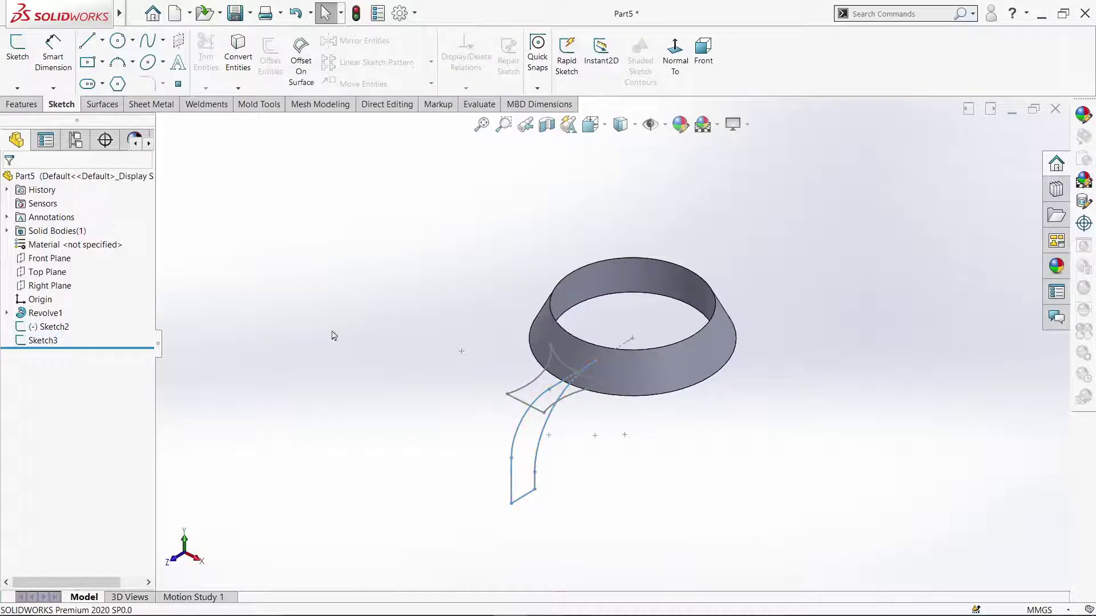
click(12, 105)
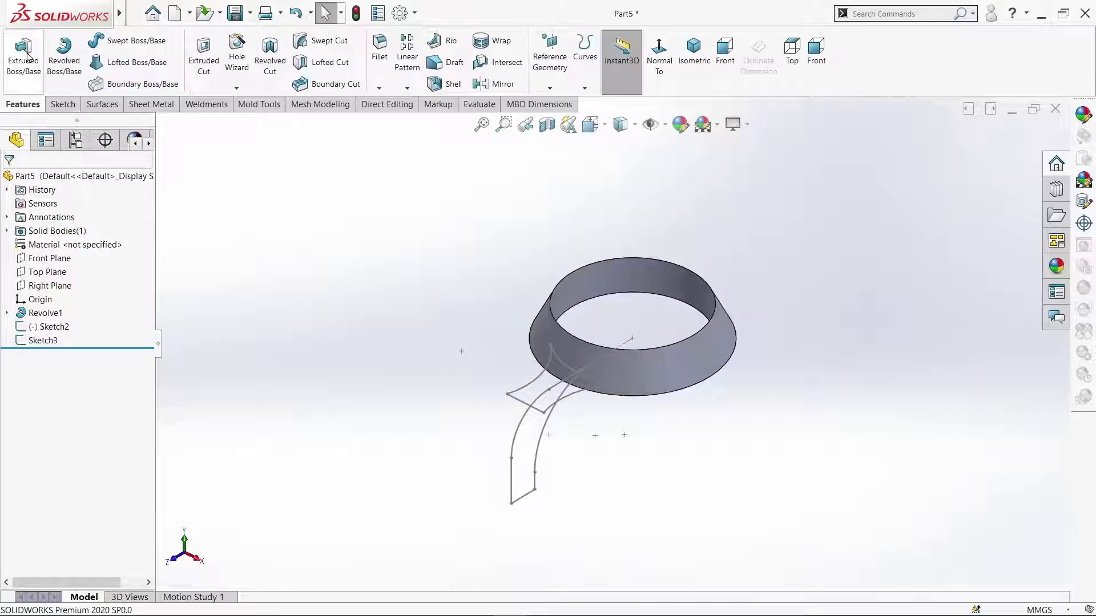
click(23, 57)
click(513, 469)
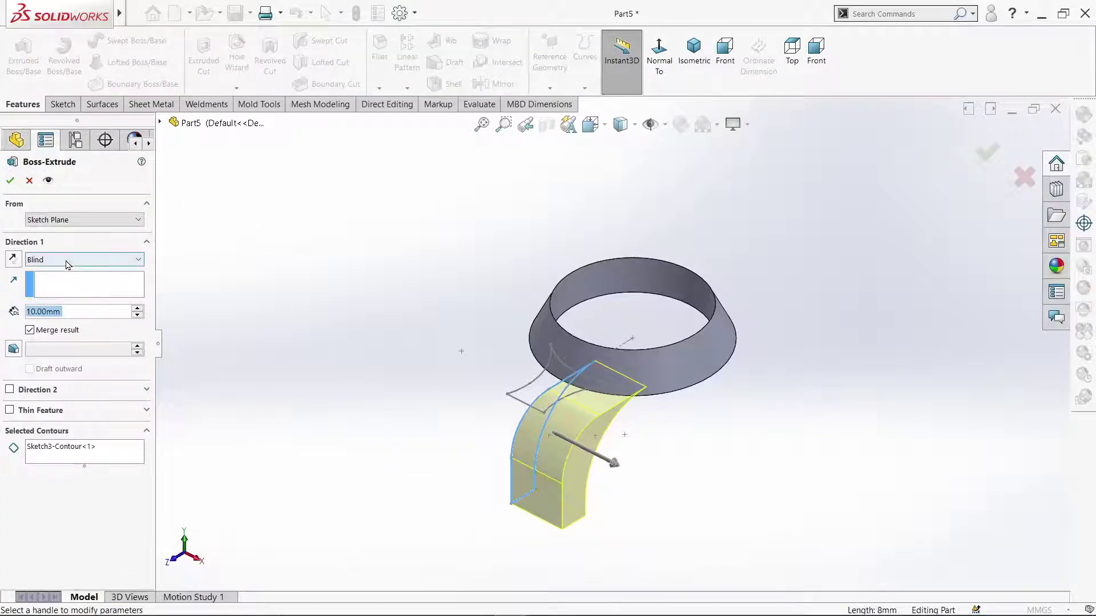
click(66, 261)
click(70, 323)
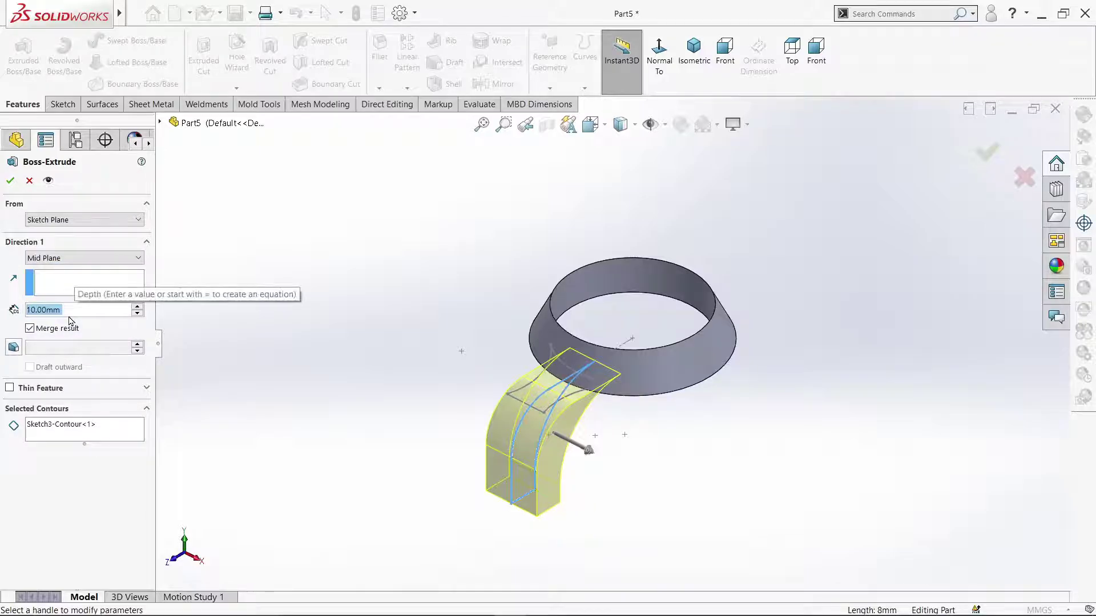
text(4)
key(Return)
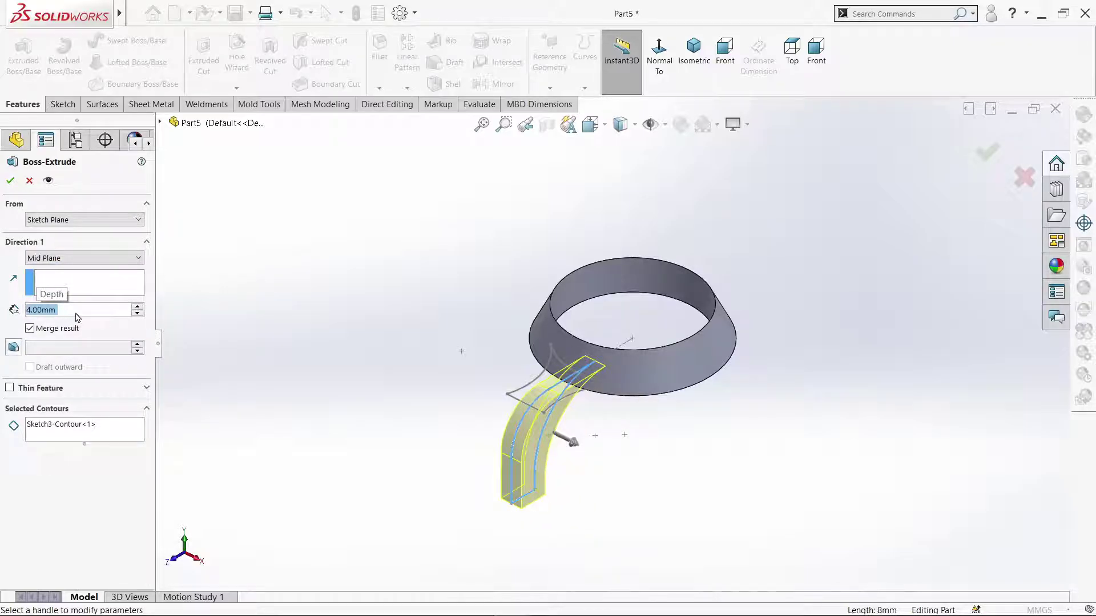
text(7)
key(Return)
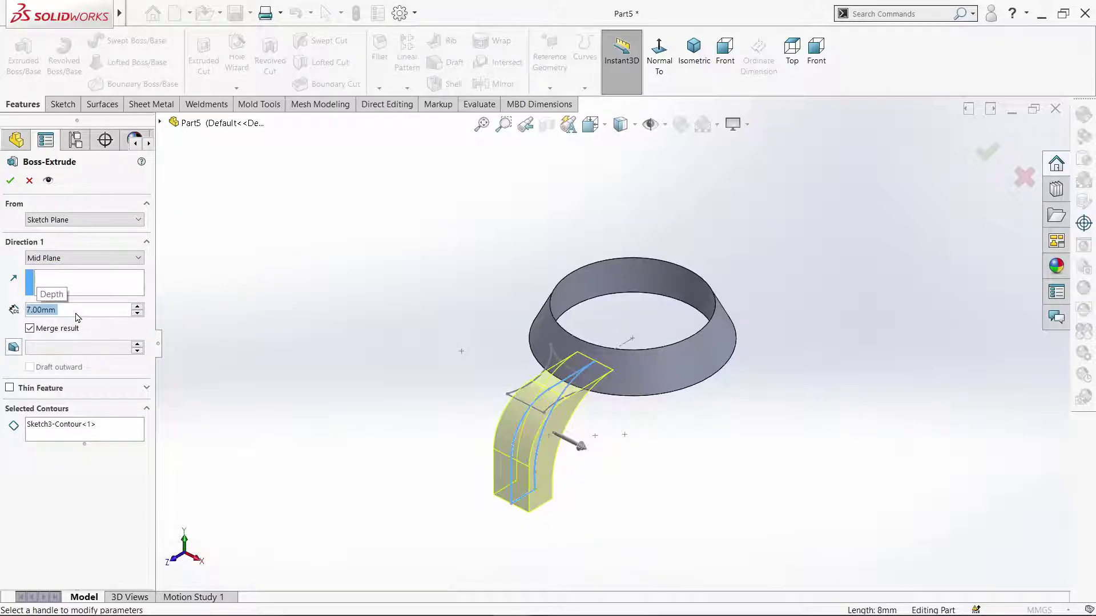
click(9, 182)
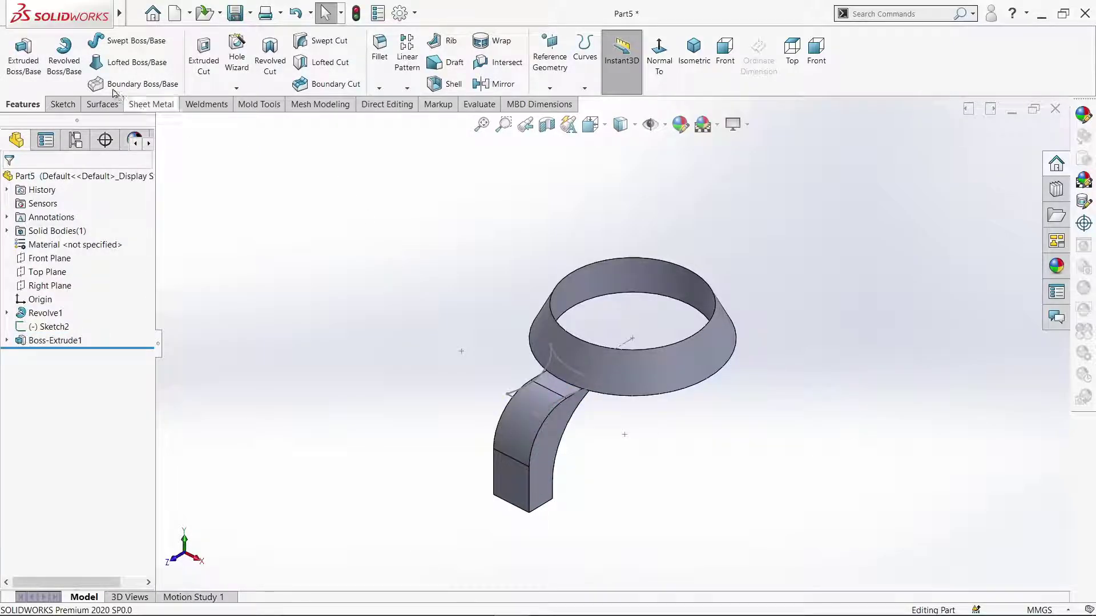
- Extrude the Top Plane profile 7 mm Blind in the reversed, downward direction, with the result merged
click(23, 54)
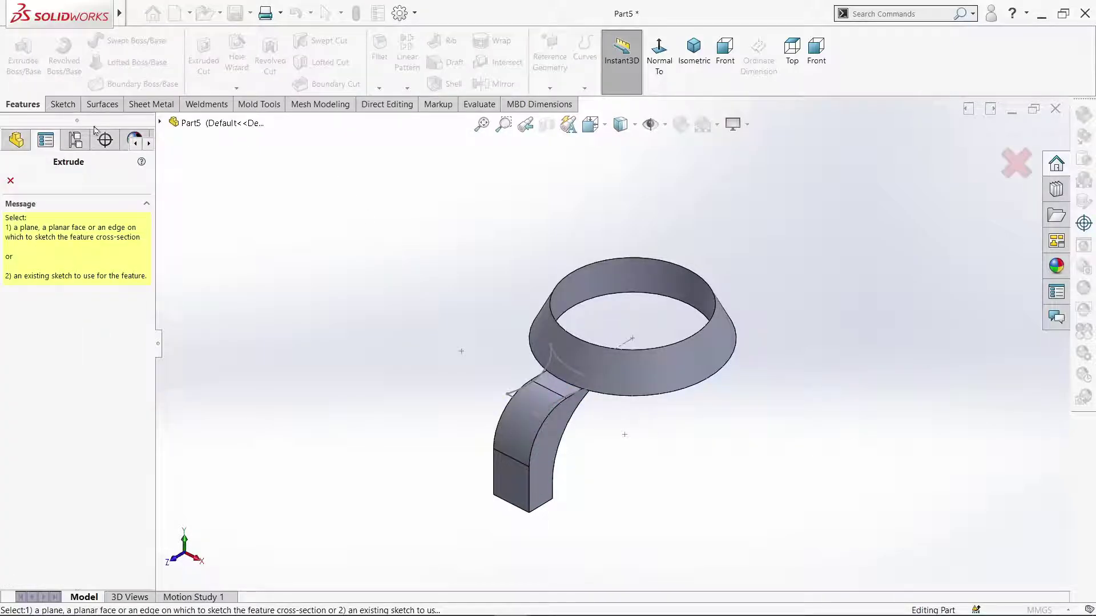
click(516, 394)
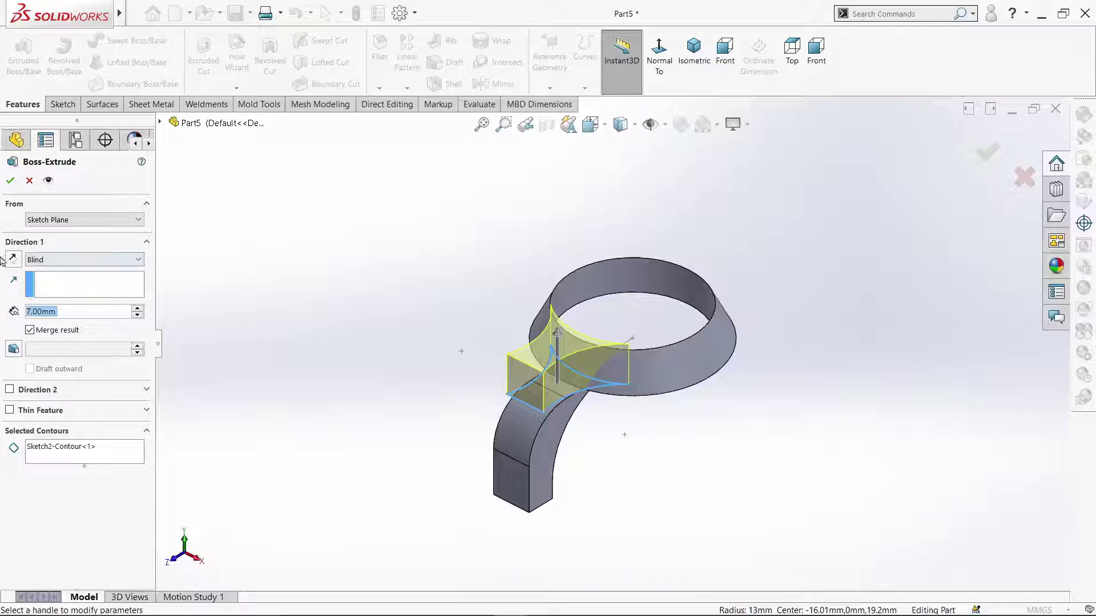
click(12, 258)
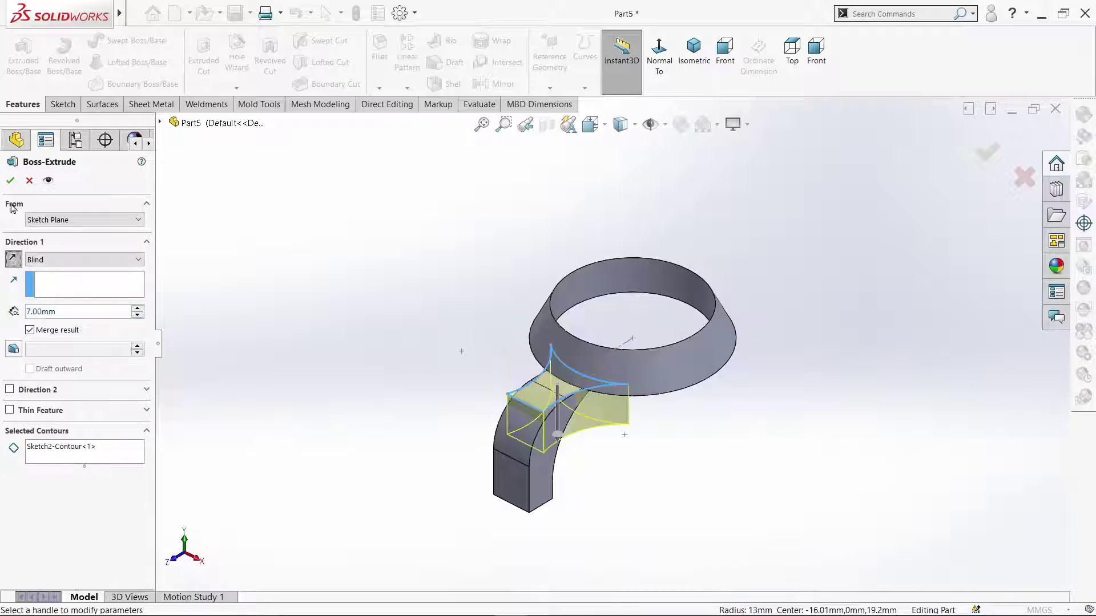
click(10, 180)
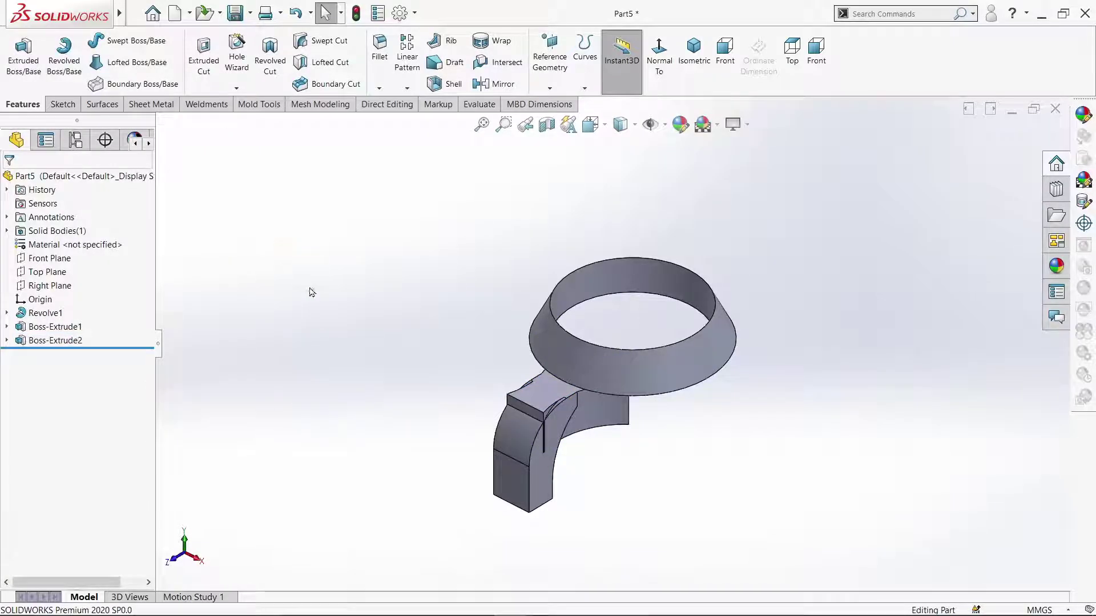
- Start a sketch on the flat side face of the curved arm and view it face-on
key(ctrl+4)
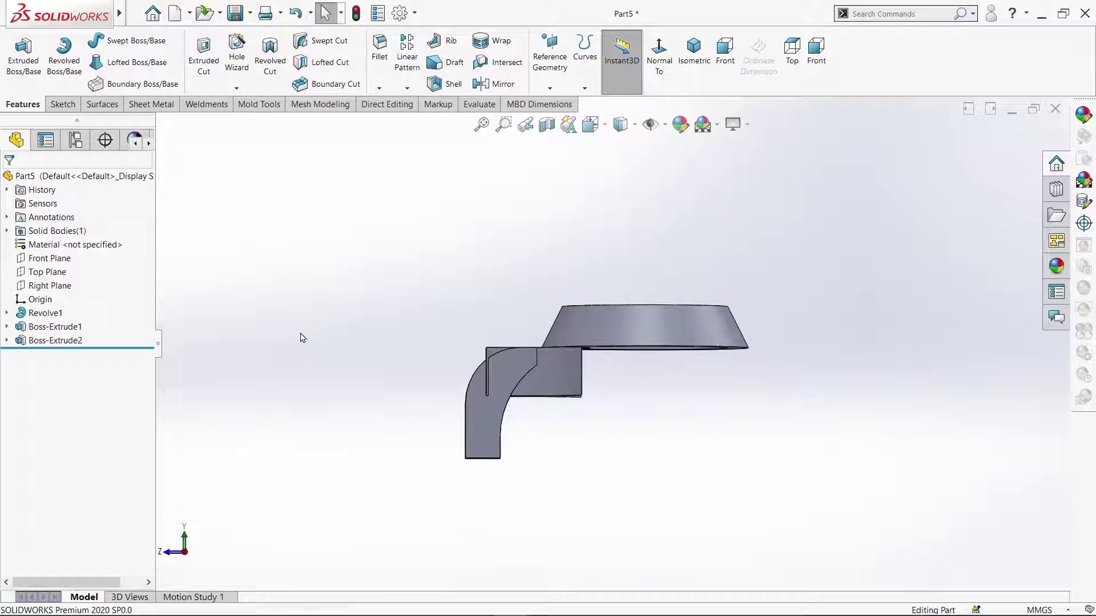
mouse_move(384, 278)
middle_down()
mouse_move(325, 348)
mouse_move(392, 282)
middle_up()
click(488, 415)
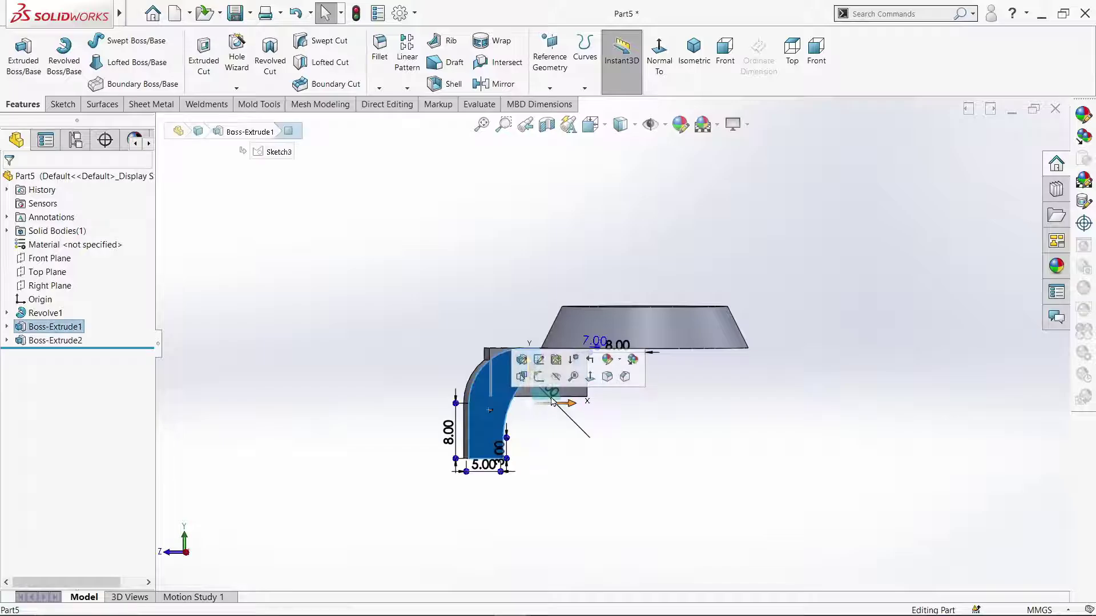
click(553, 379)
click(676, 74)
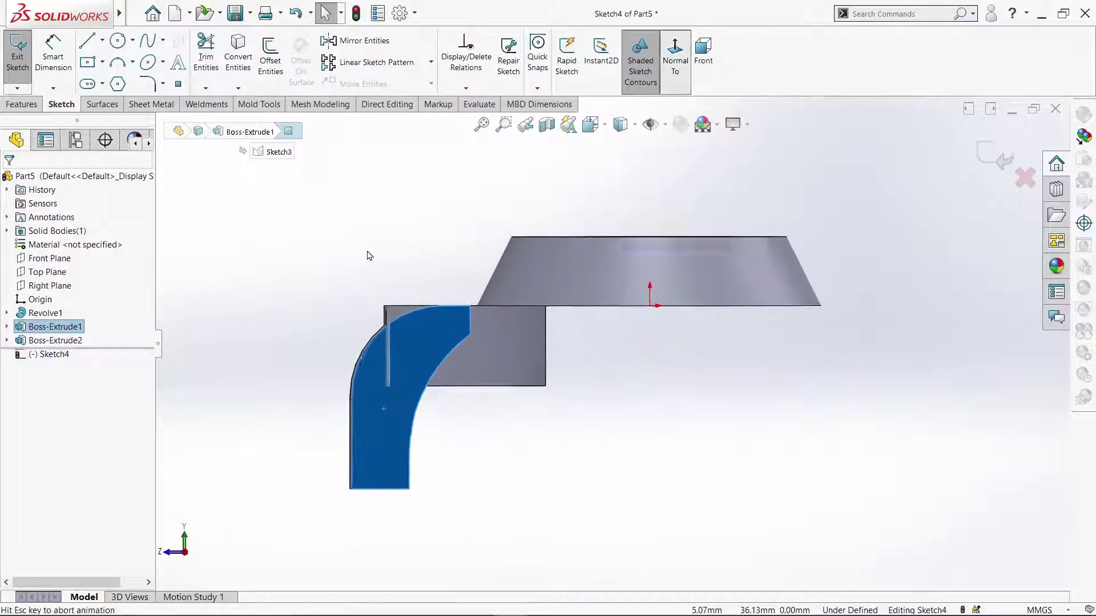
- Convert the block's vertical end edge, its bottom edge and the arm's inner arc edge into sketch entities
click(238, 57)
click(565, 360)
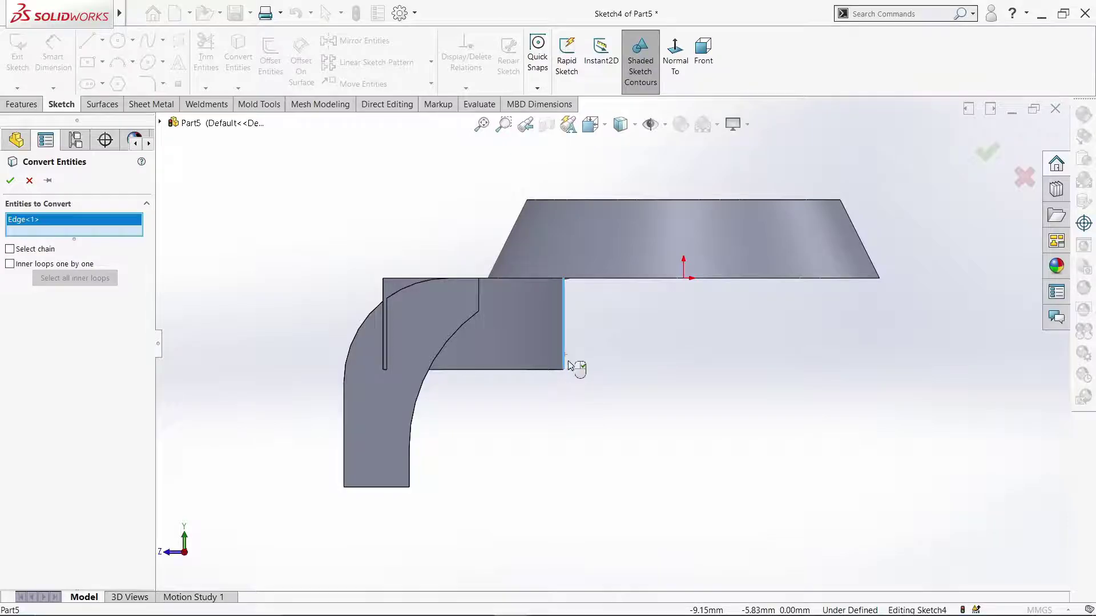
click(537, 371)
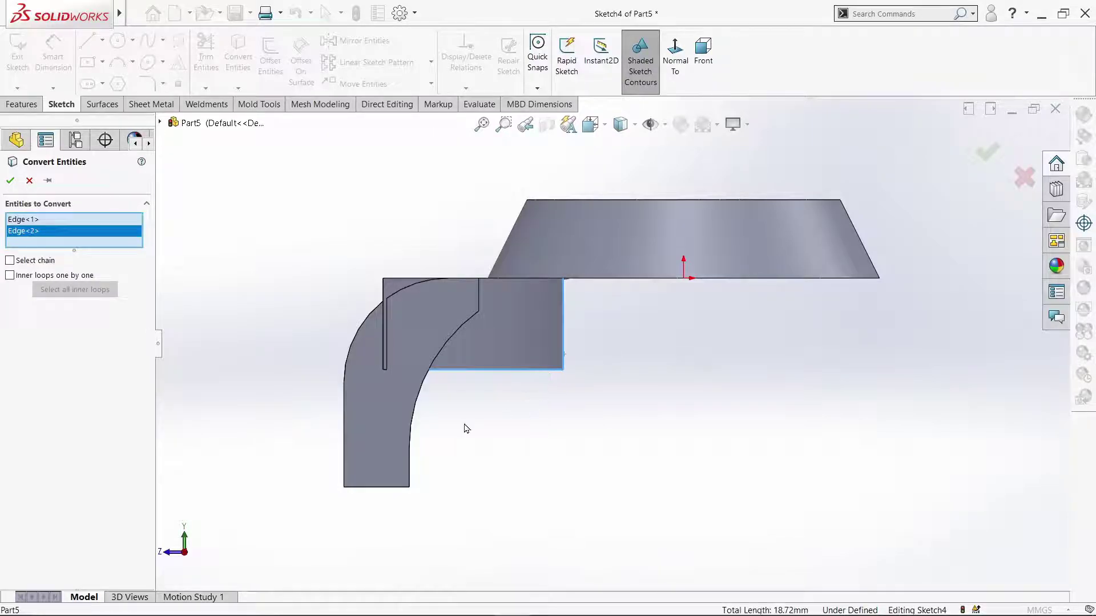
click(422, 398)
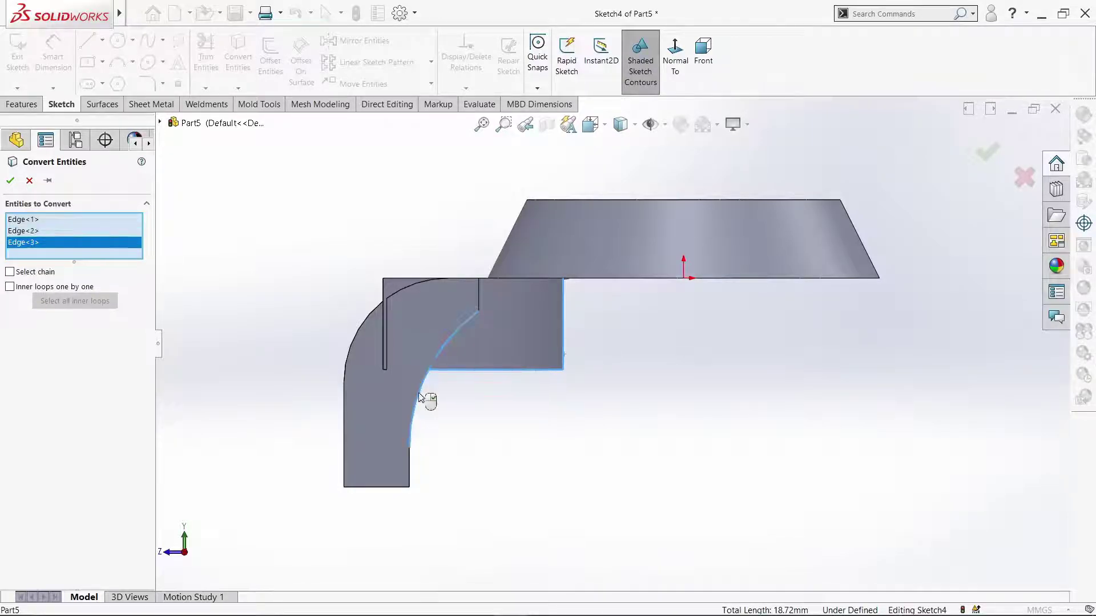
click(10, 182)
- Extend the converted inner arc up to the upper end of the block's vertical line
click(205, 88)
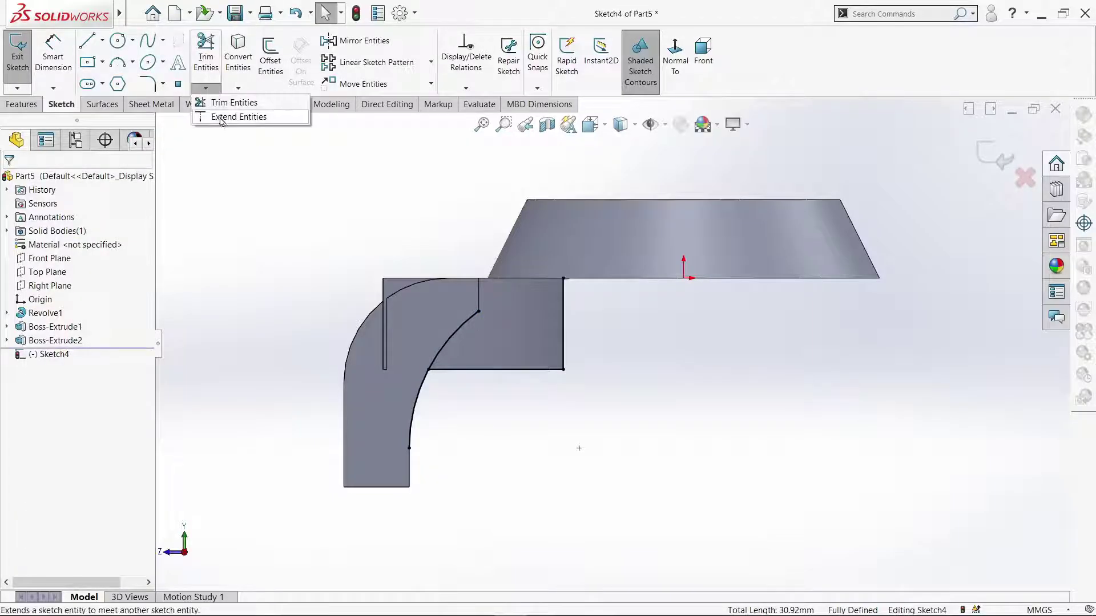
click(220, 118)
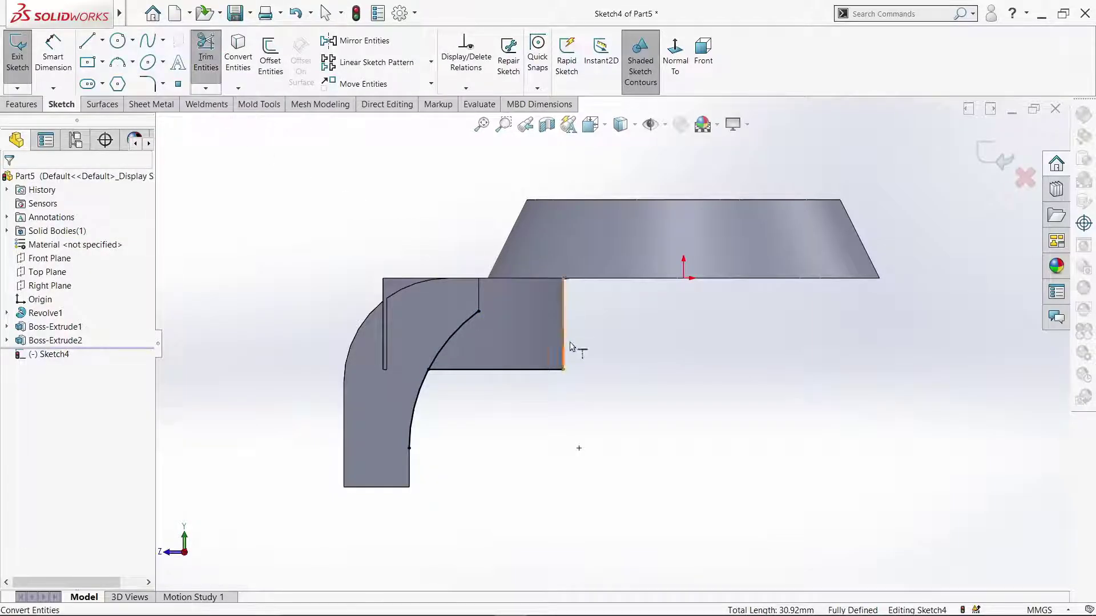
click(464, 330)
right_click(293, 187)
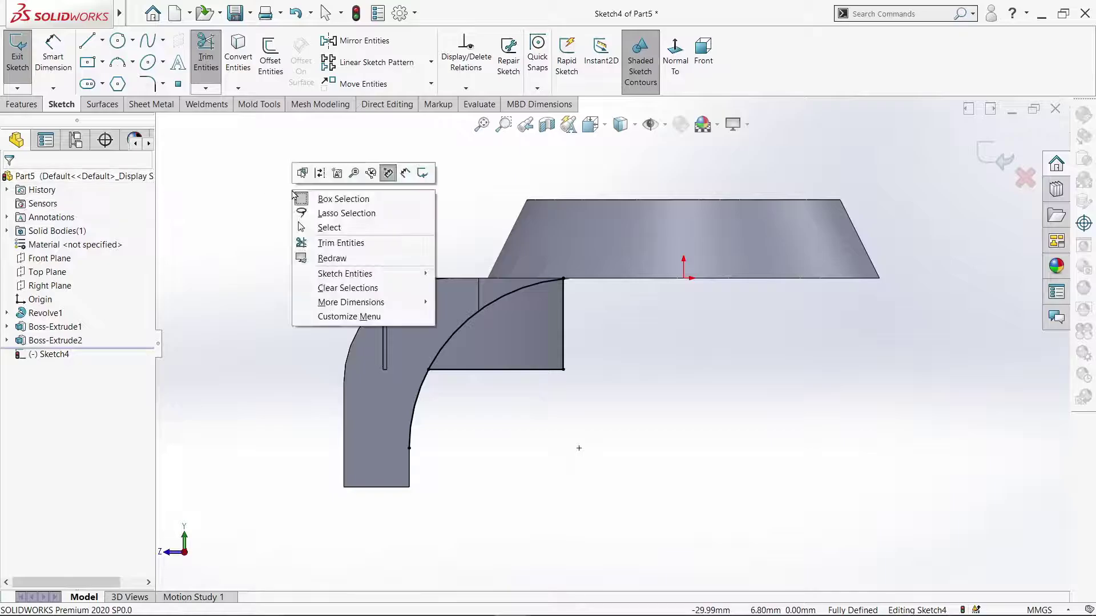
- Trim away the part of the converted inner arc that runs below the block's bottom edge
click(313, 226)
click(207, 57)
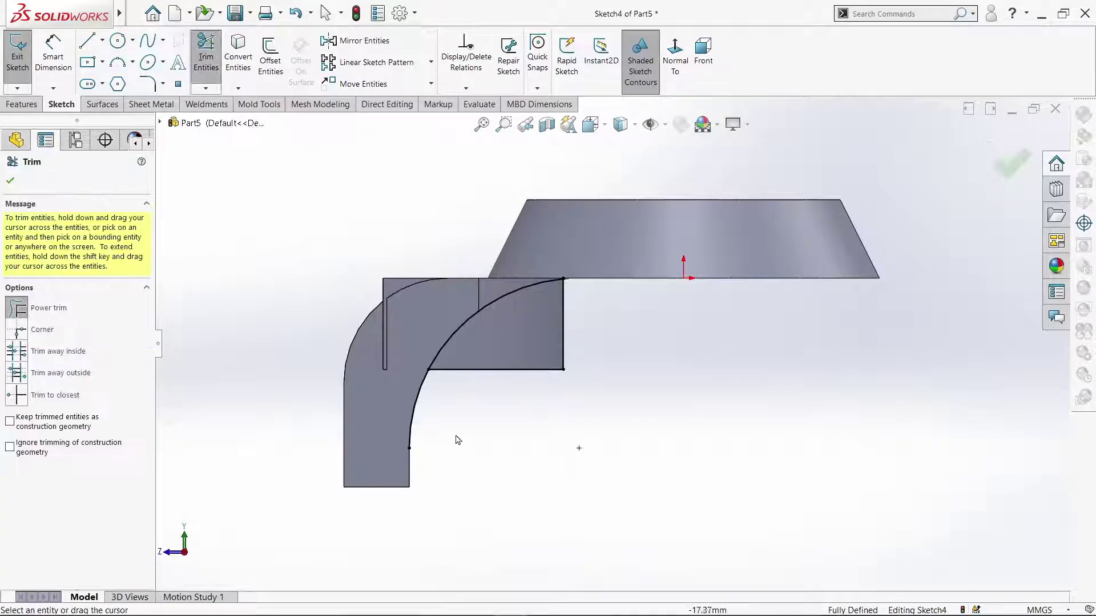
drag(455, 440, 350, 366)
click(11, 182)
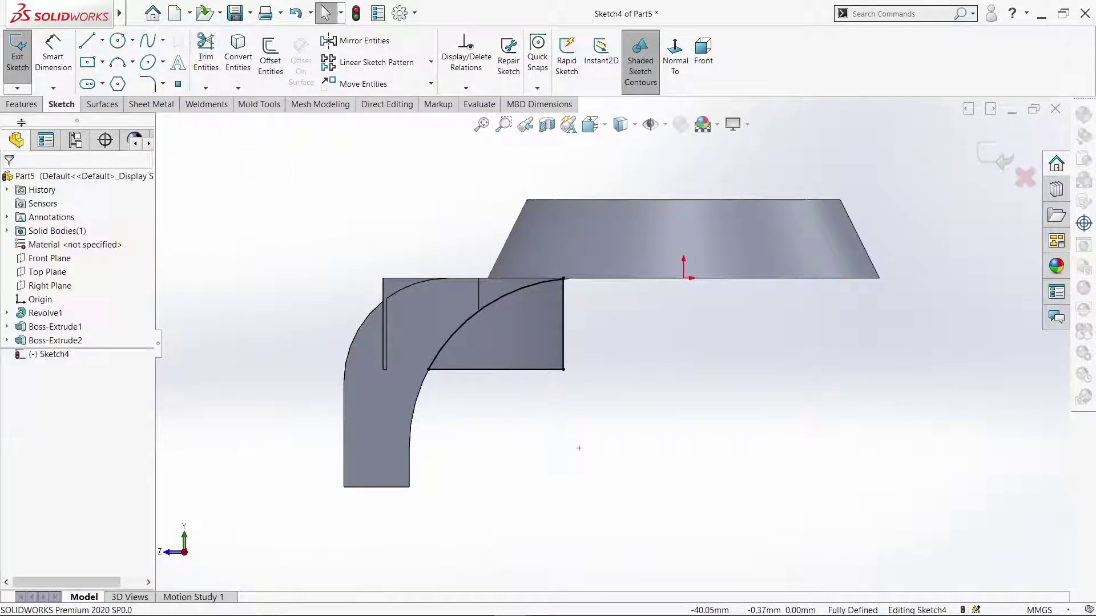
- Cut the closed region under the inner arc with a Mid Plane extruded cut 27 mm deep
click(23, 106)
click(204, 57)
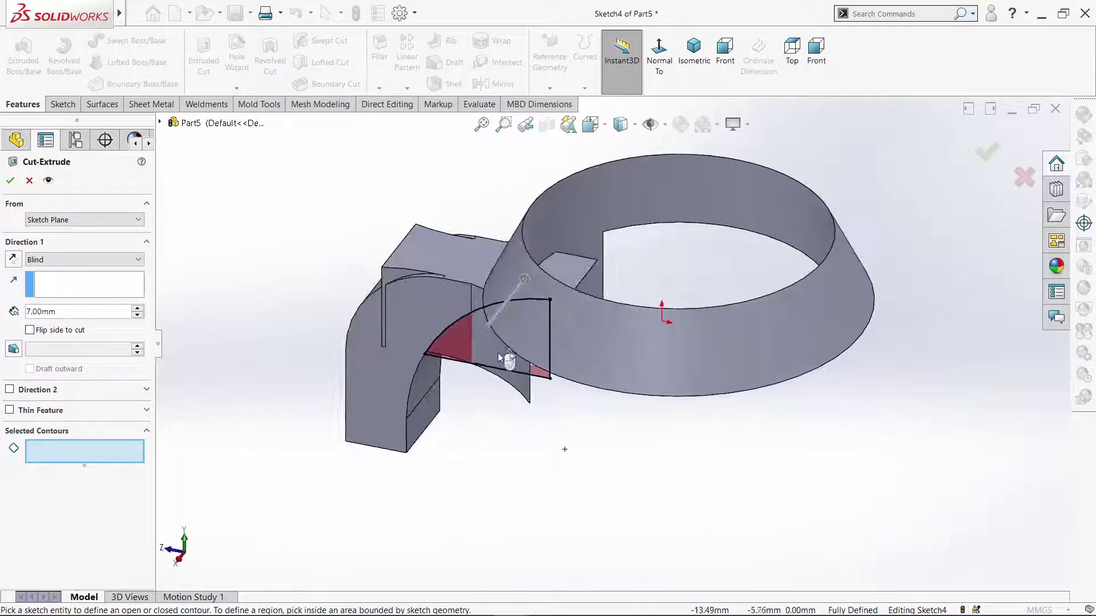
click(505, 357)
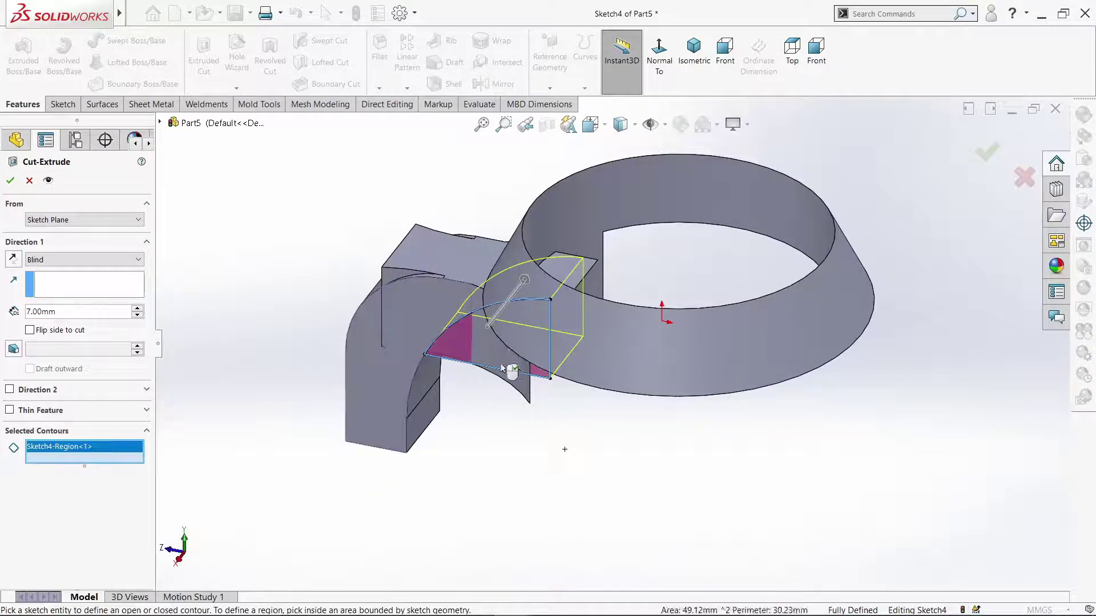
click(128, 259)
click(100, 349)
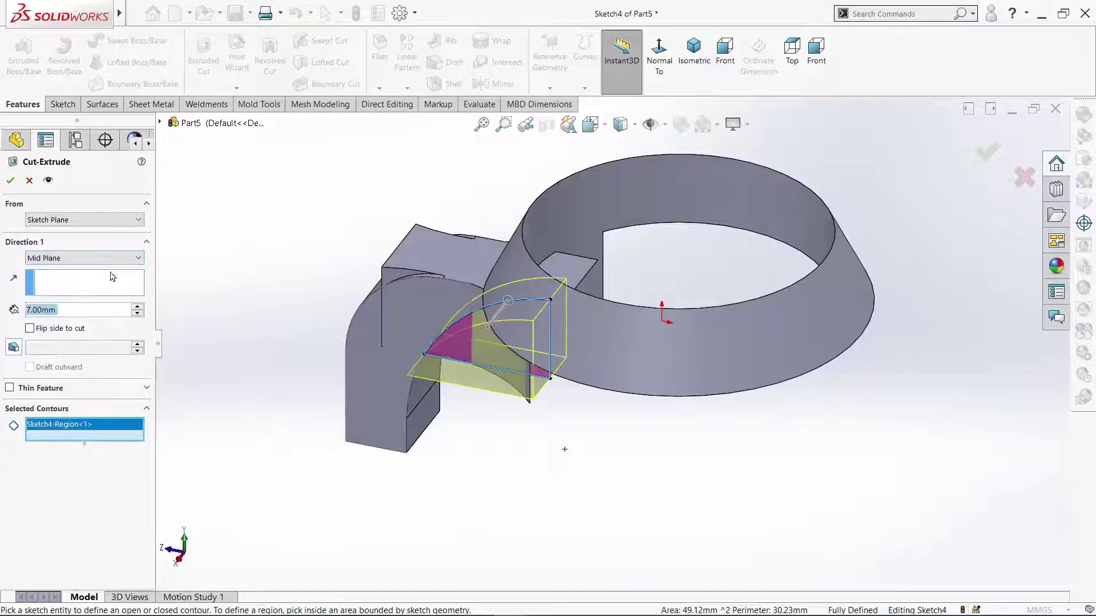
click(137, 307)
click(137, 307)
click(10, 180)
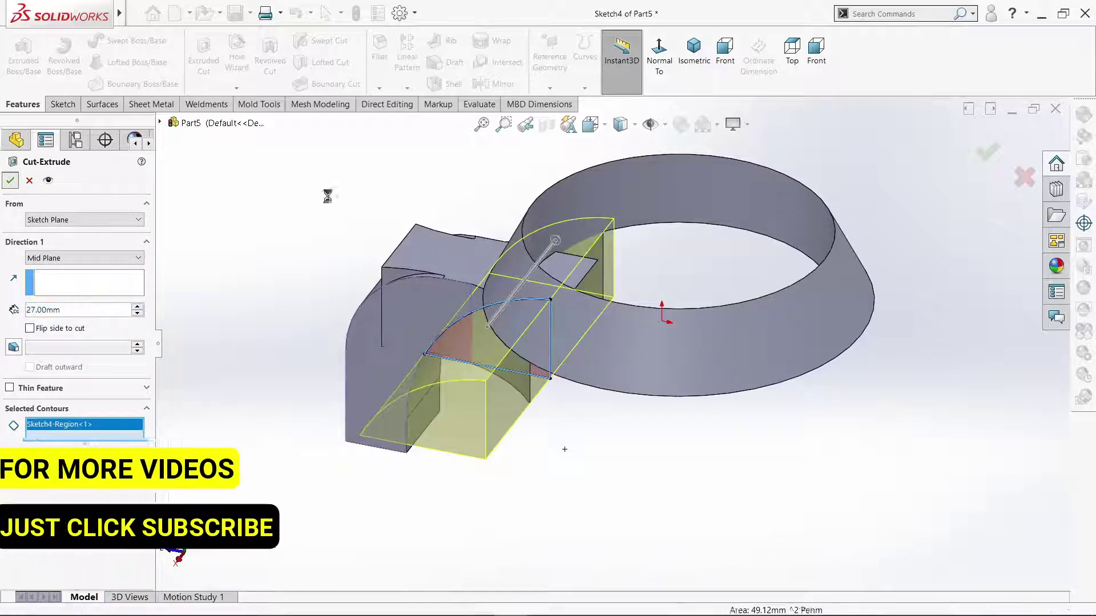
- Edit the block extrusion from the Top Plane profile and set its Blind depth to 6.5 mm
mouse_move(346, 279)
middle_down()
mouse_move(365, 149)
mouse_move(359, 295)
middle_up()
scroll(449, 343, down, 2)
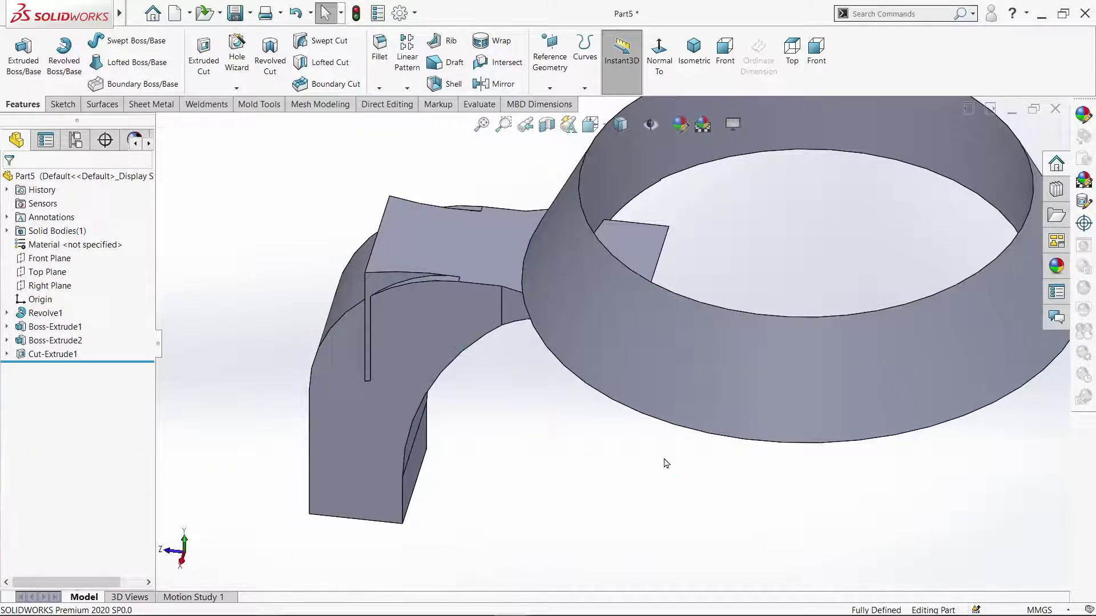
scroll(666, 463, up, 2)
middle_drag(666, 463, 798, 451)
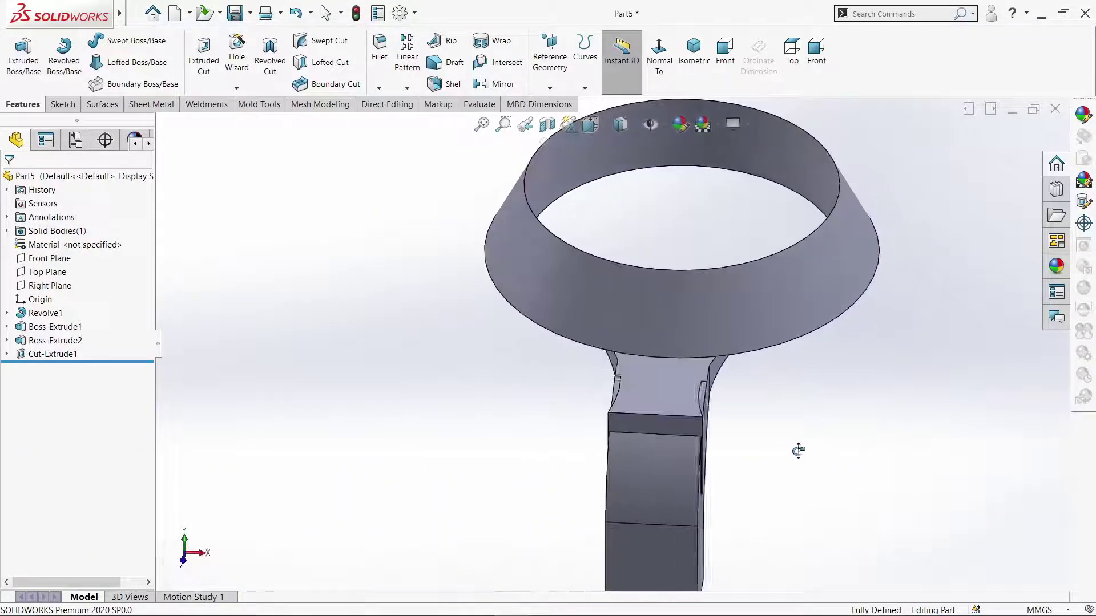
scroll(798, 451, down, 5)
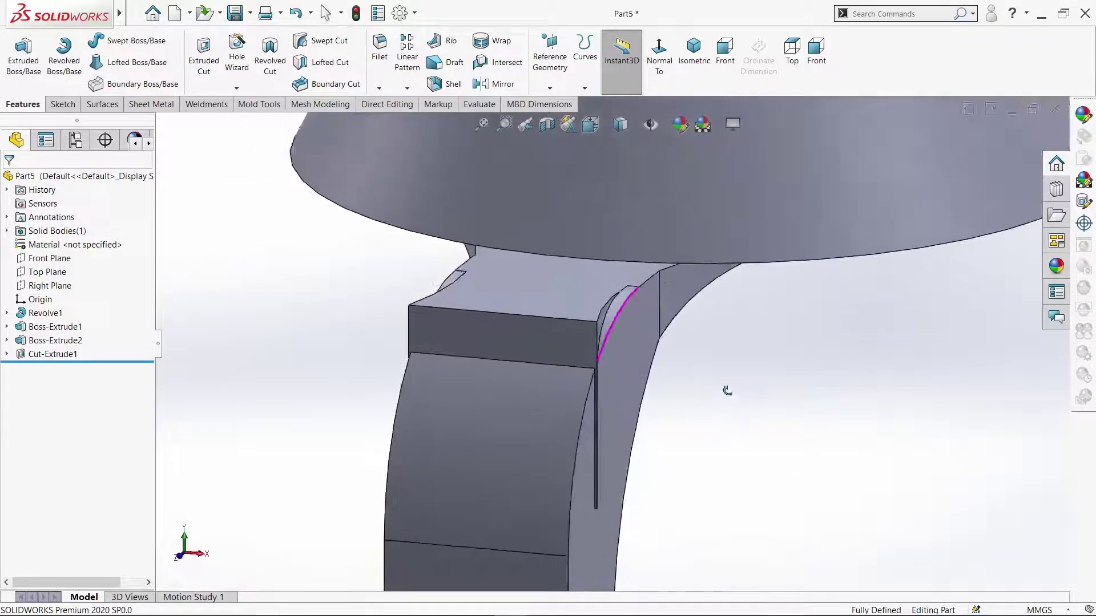
right_click(38, 341)
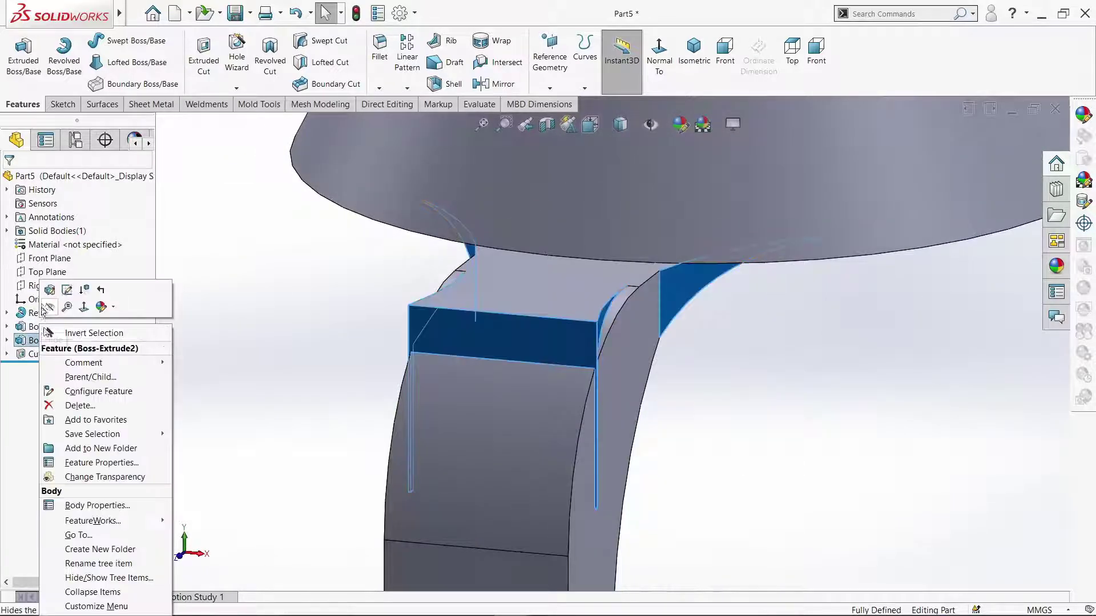
click(50, 290)
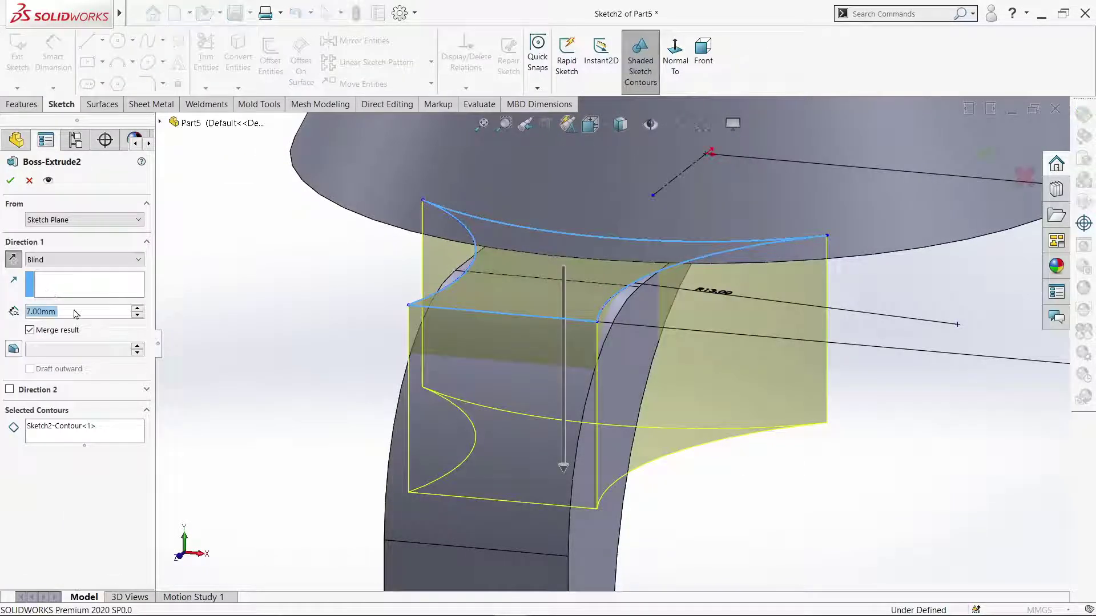
text(6.5)
key(Return)
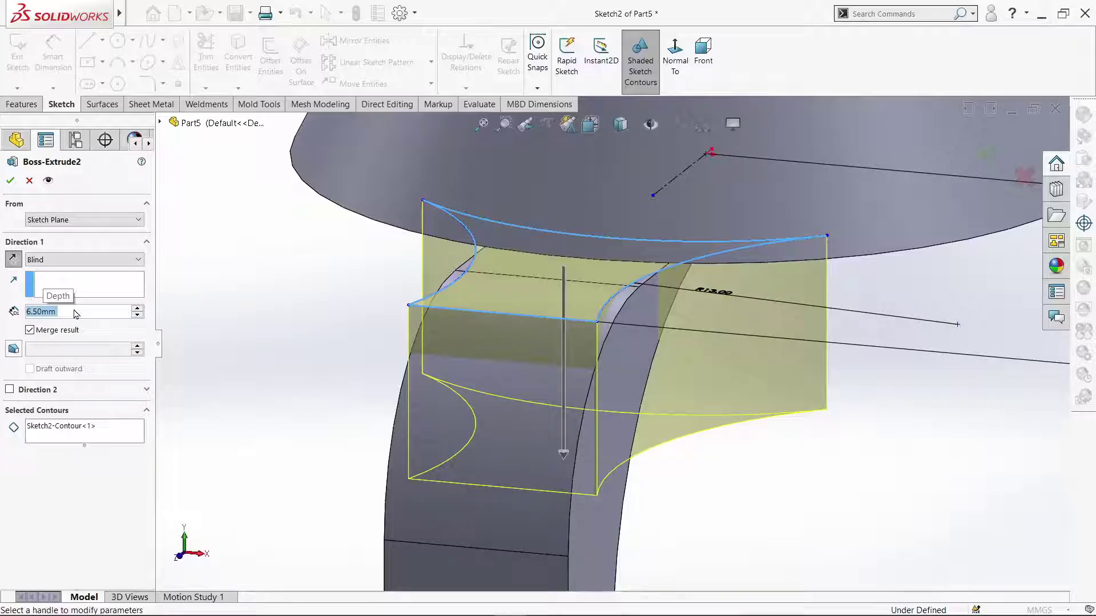
click(11, 180)
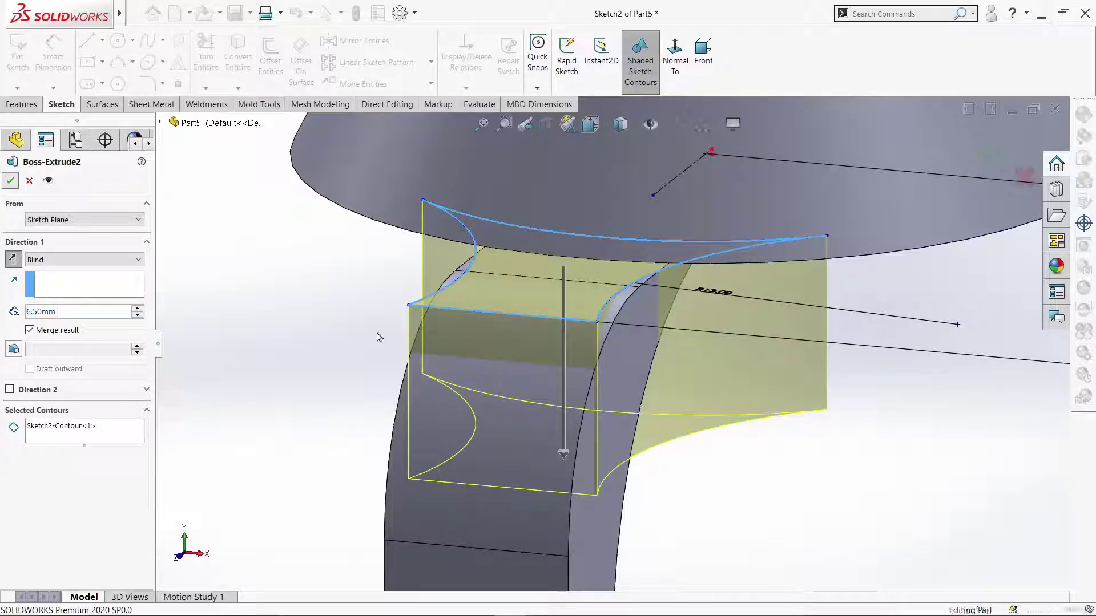
key(f)
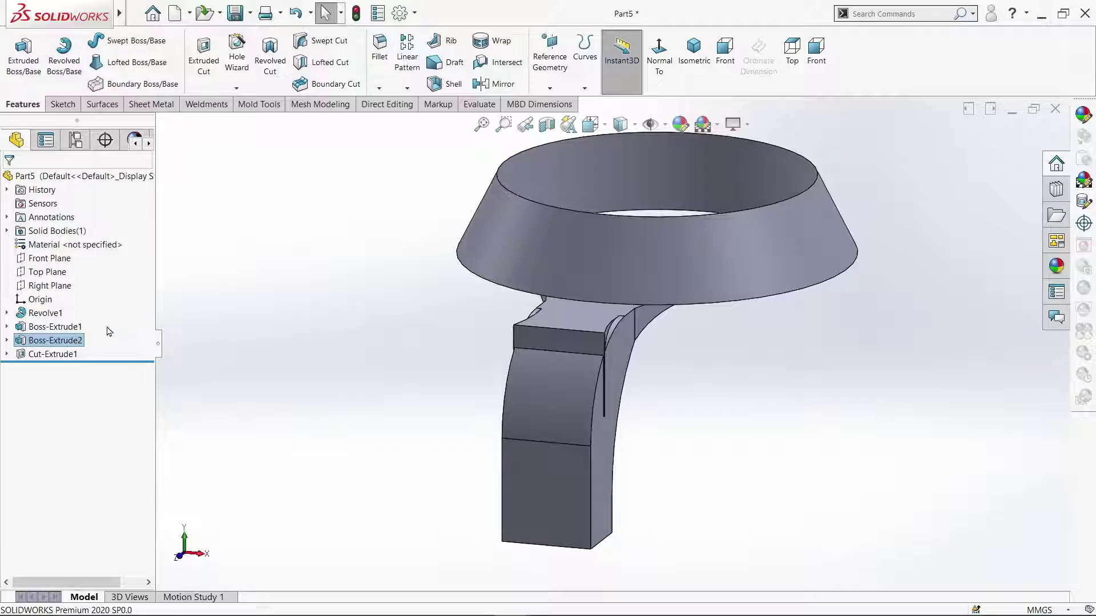
- Edit the curved arm's Mid Plane extrusion and set its depth to 6.5 mm
right_click(60, 328)
click(71, 291)
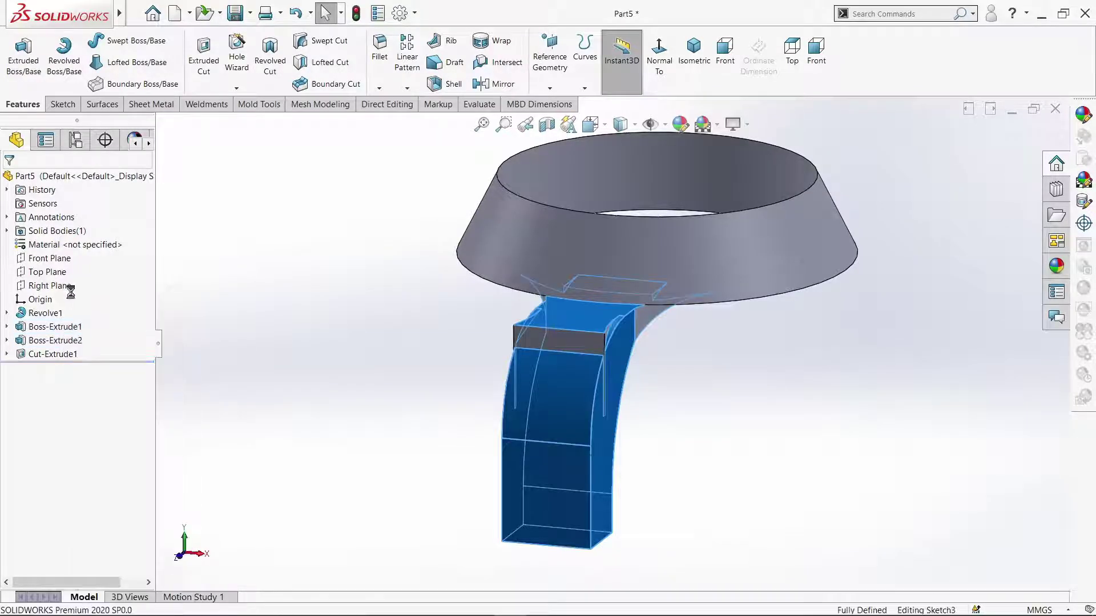
text(6.)
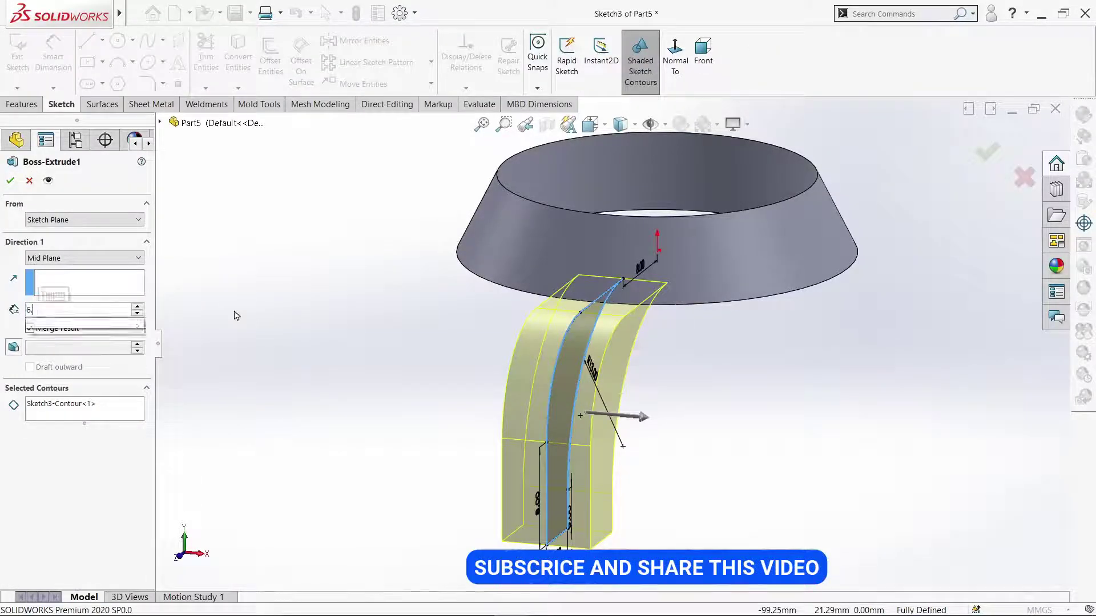
text(5)
key(Return)
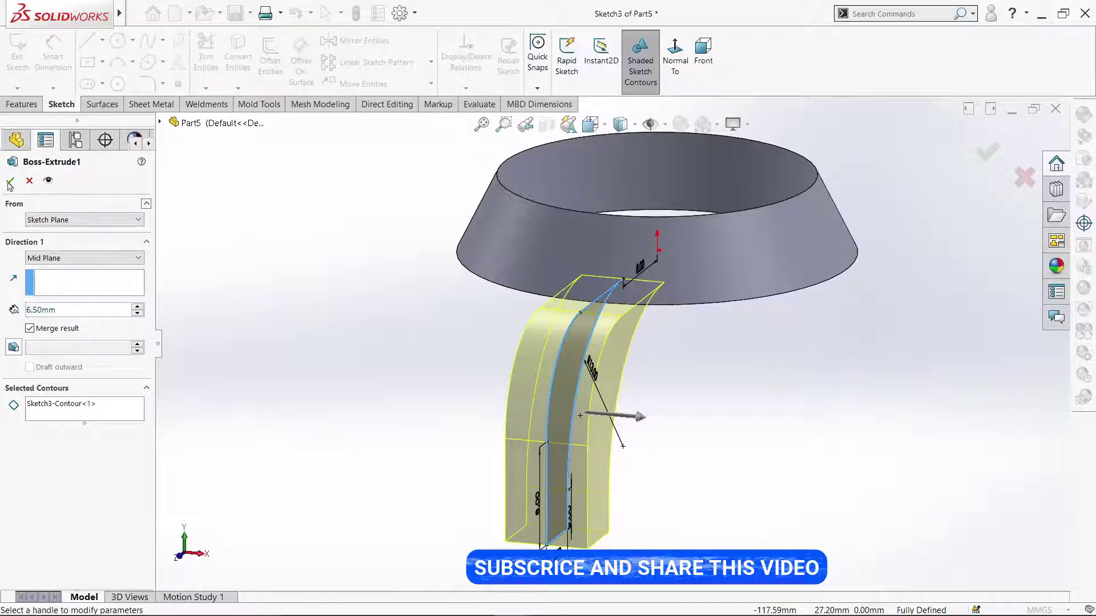
click(8, 181)
mouse_move(389, 309)
middle_down()
mouse_move(362, 251)
mouse_move(392, 303)
mouse_move(379, 326)
middle_up()
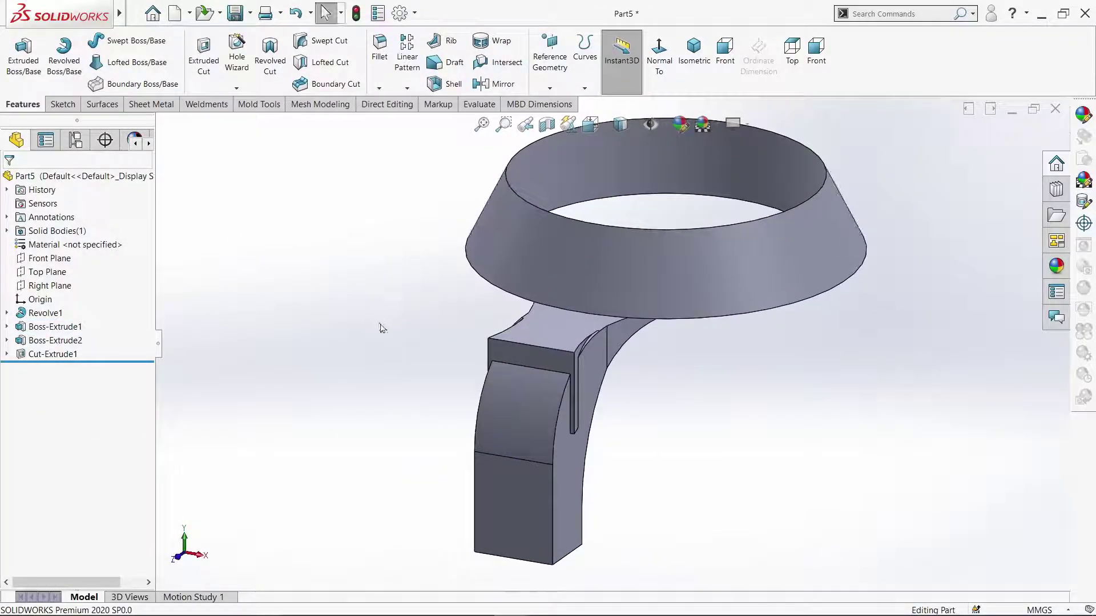
- Widen the curved arm by setting its Mid Plane extrusion depth to 8 mm
right_click(58, 327)
click(78, 304)
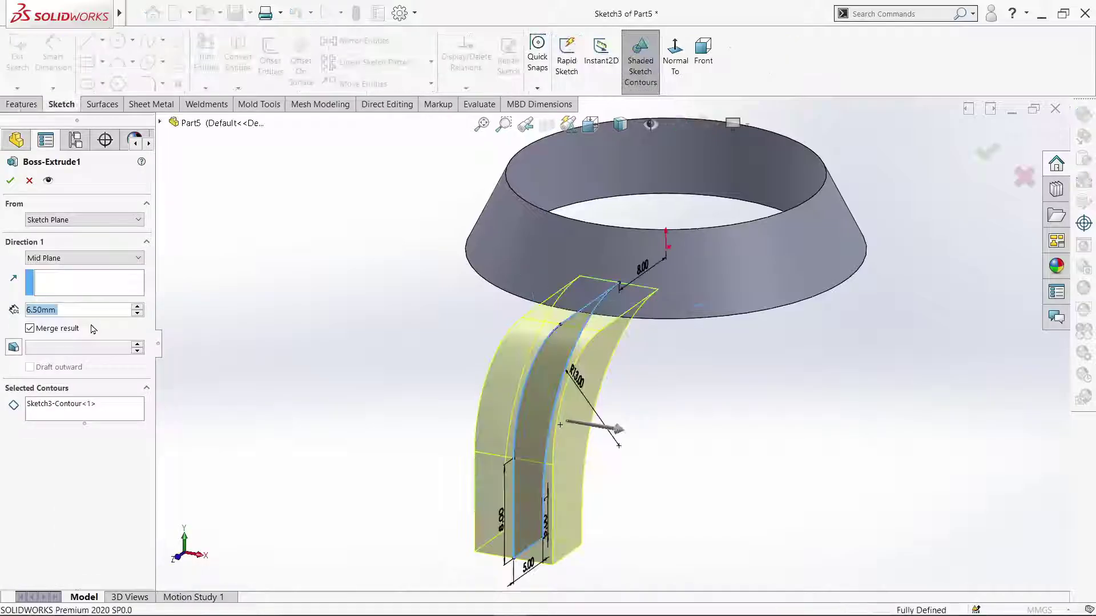
click(11, 181)
middle_drag(237, 264, 285, 307)
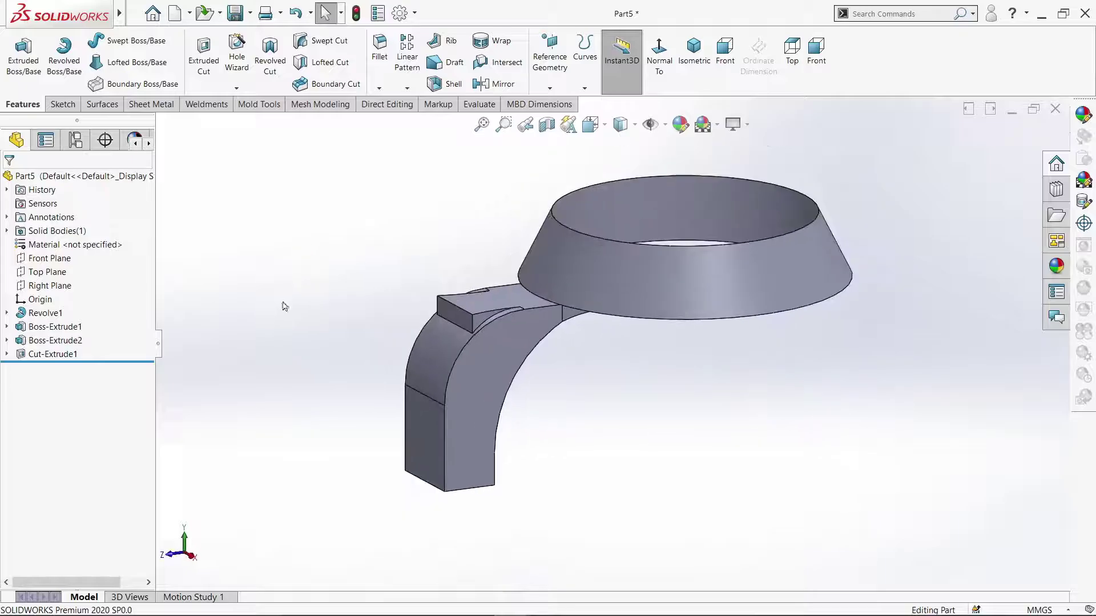
- Sketch on the arm's side face, converting the corner block's top and end edges and the outer arc, and trim the arc below the block
click(512, 350)
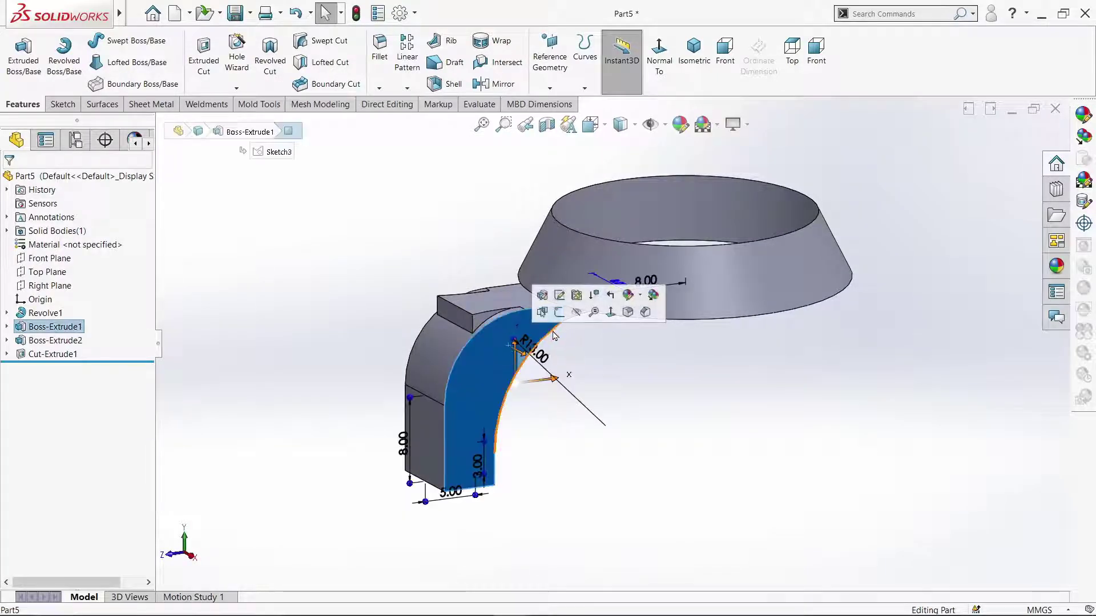
click(560, 319)
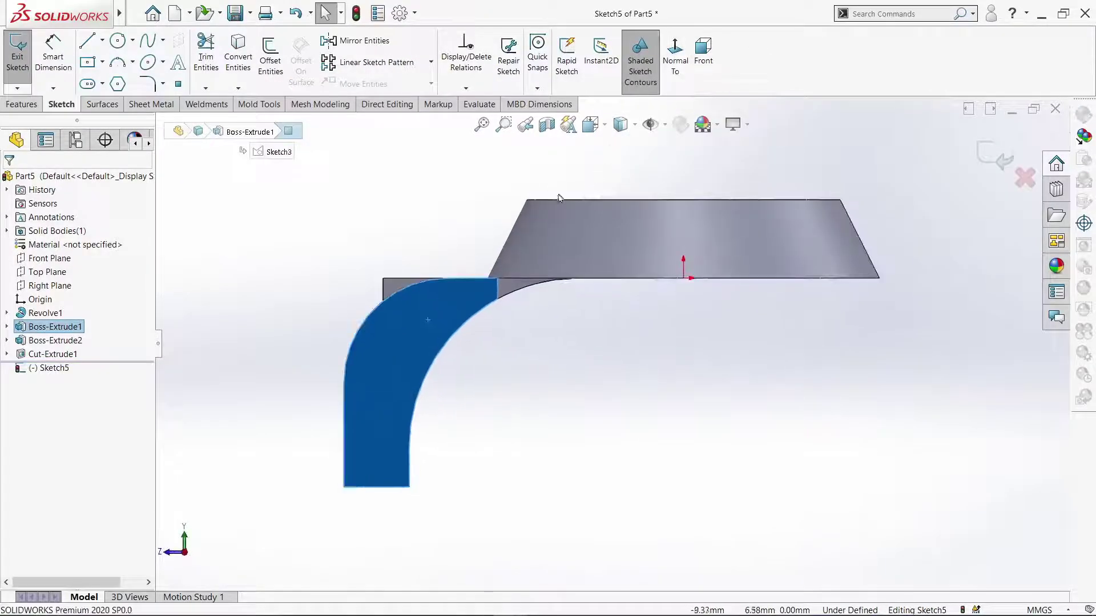
click(238, 57)
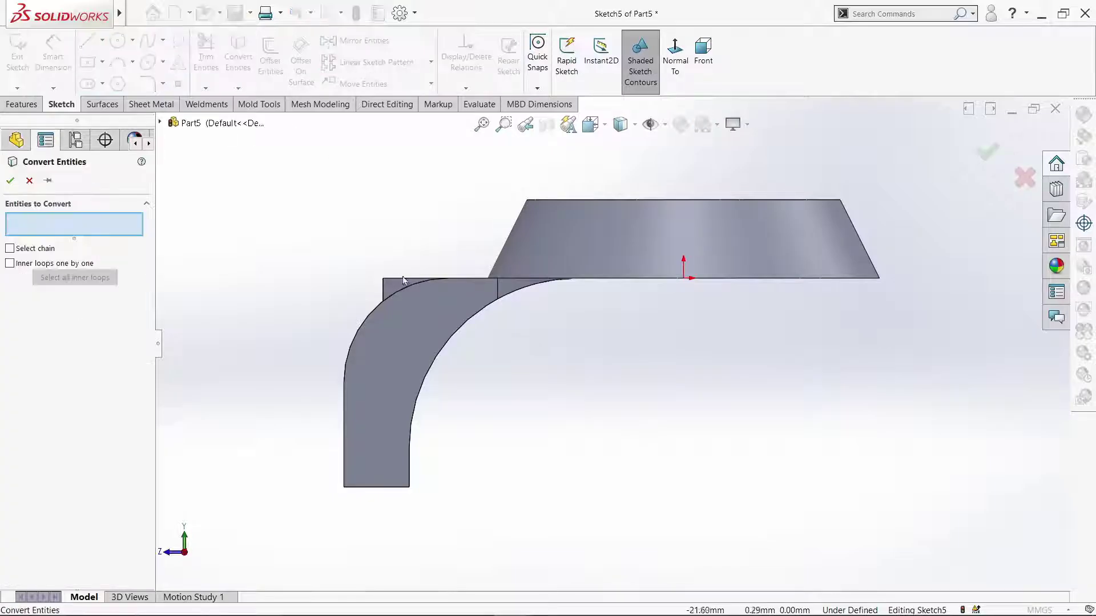
click(387, 294)
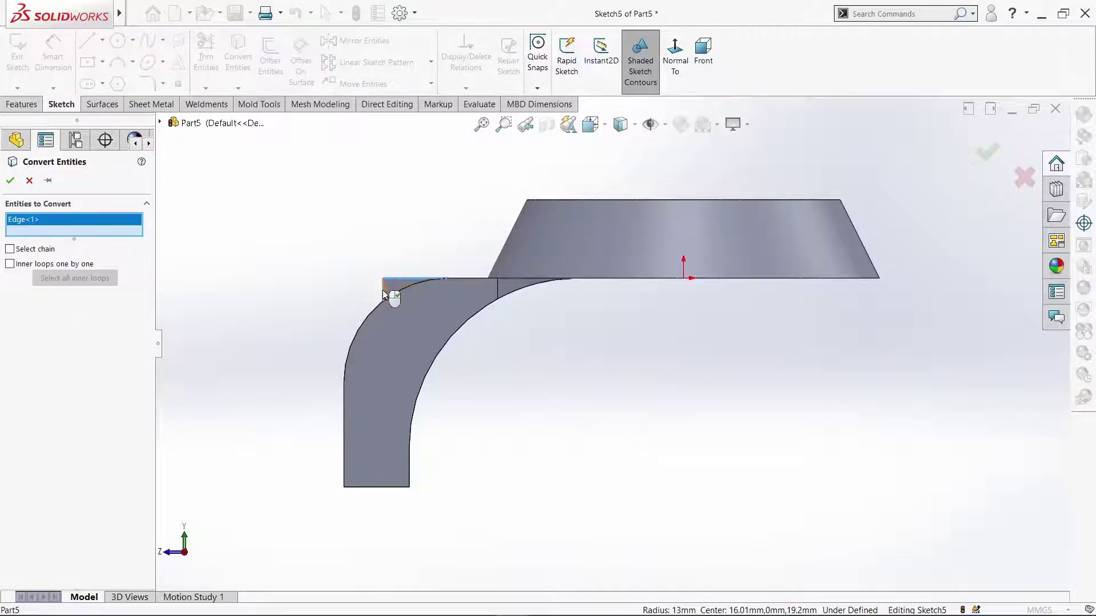
click(390, 294)
click(409, 296)
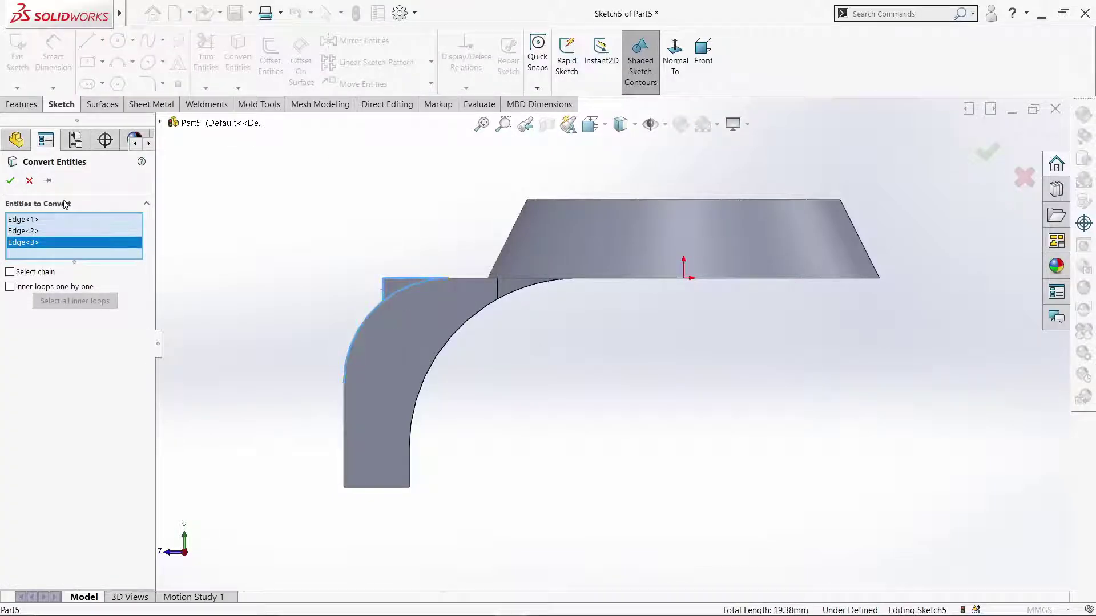
click(9, 181)
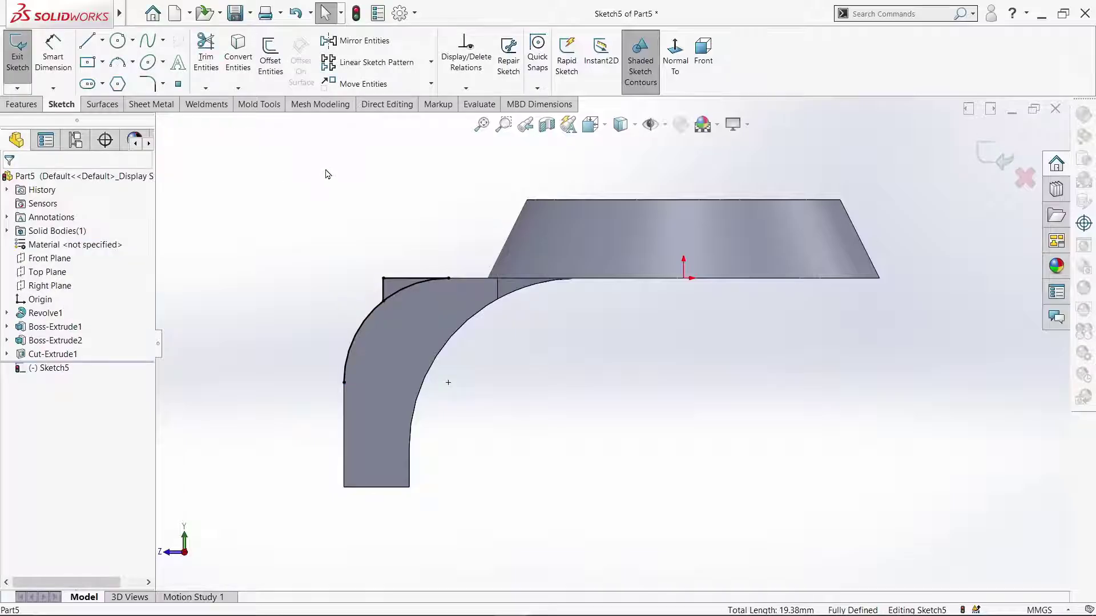
click(206, 54)
click(11, 182)
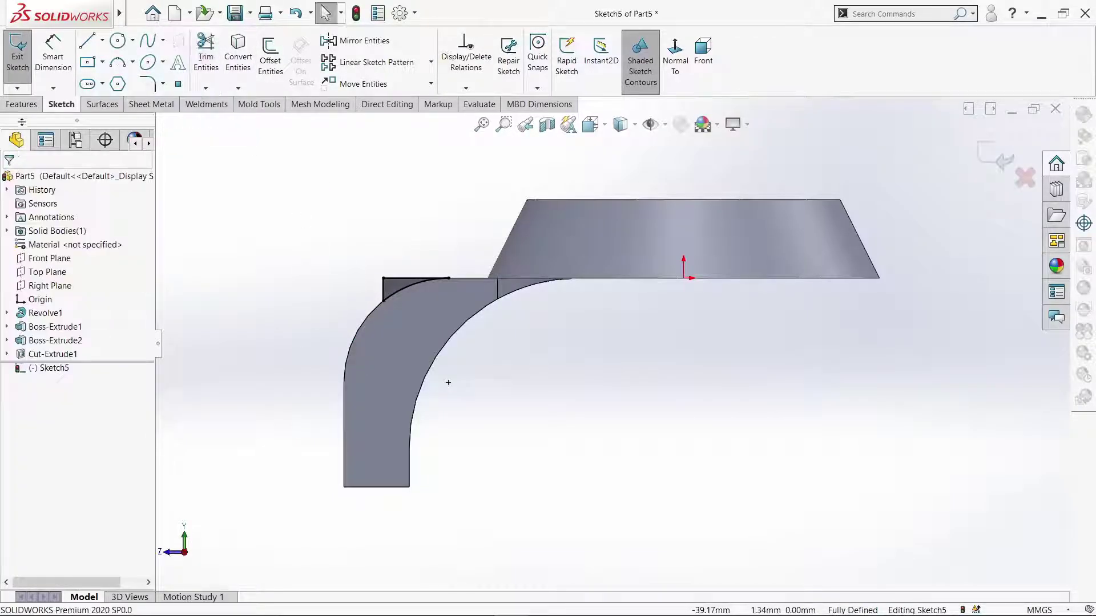
- Cut the corner profile above the arm's outer arc with a Blind extruded cut 27 mm deep
click(37, 104)
click(202, 65)
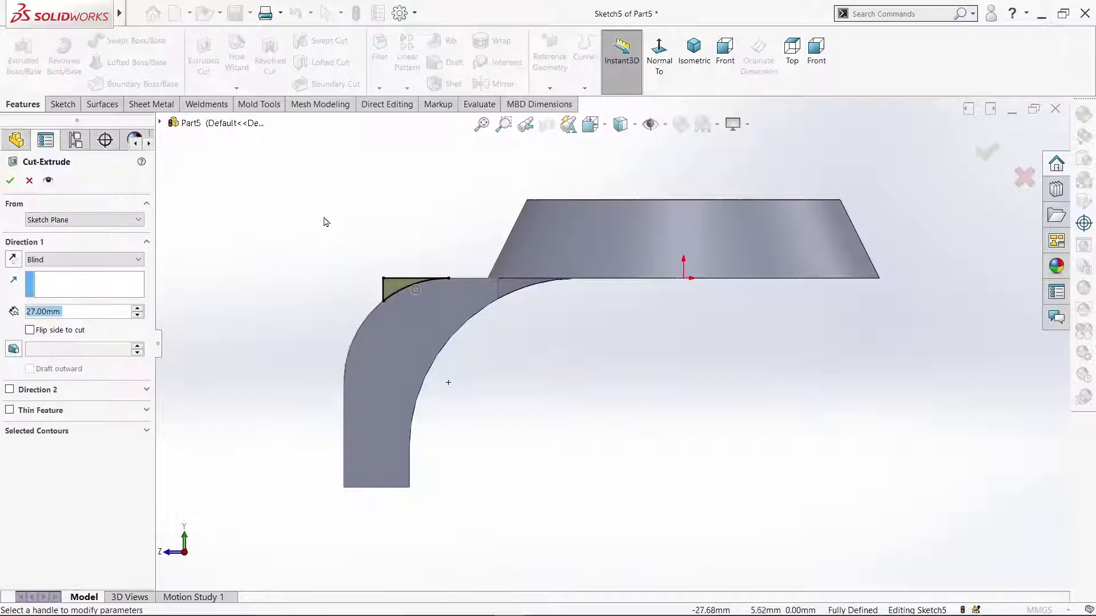
middle_drag(389, 290, 394, 296)
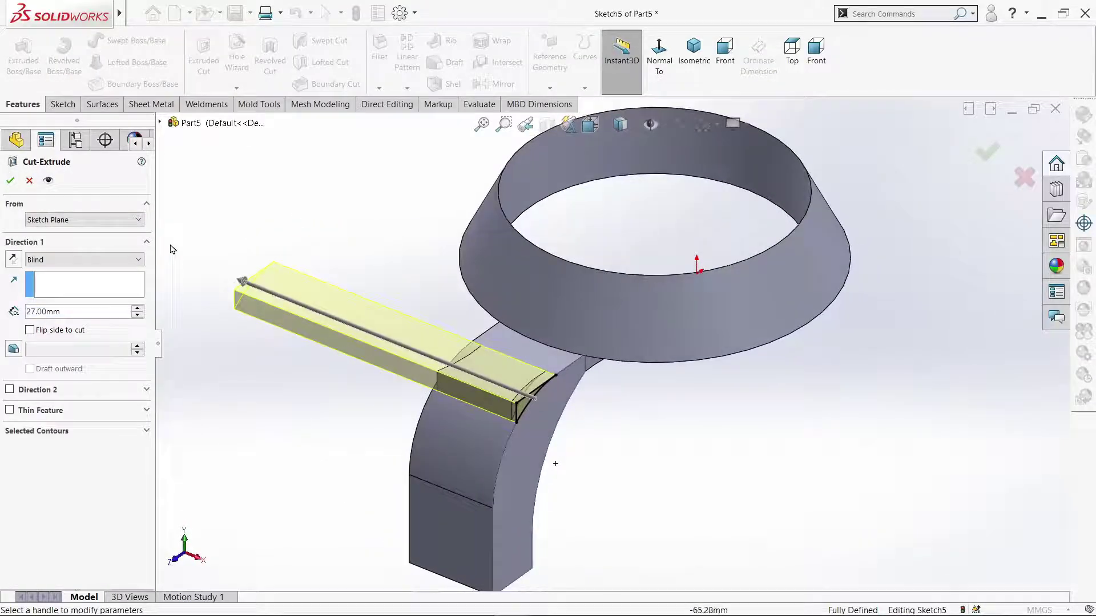
click(9, 181)
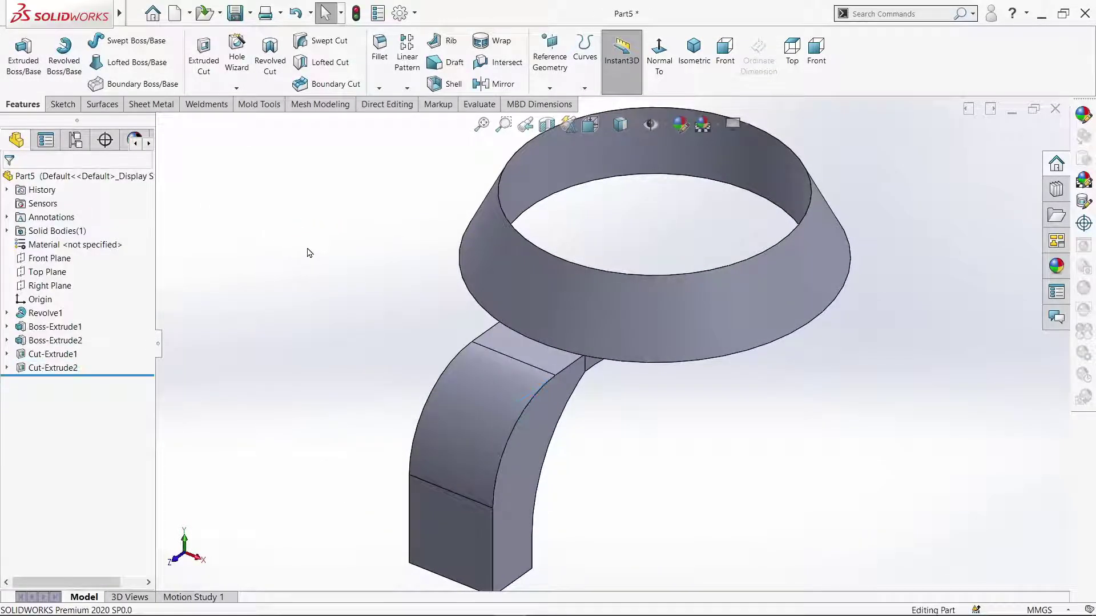
- Create a sketch on the arm's flat top face inside the ring by converting the face outline, and exit it
middle_drag(258, 215, 802, 480)
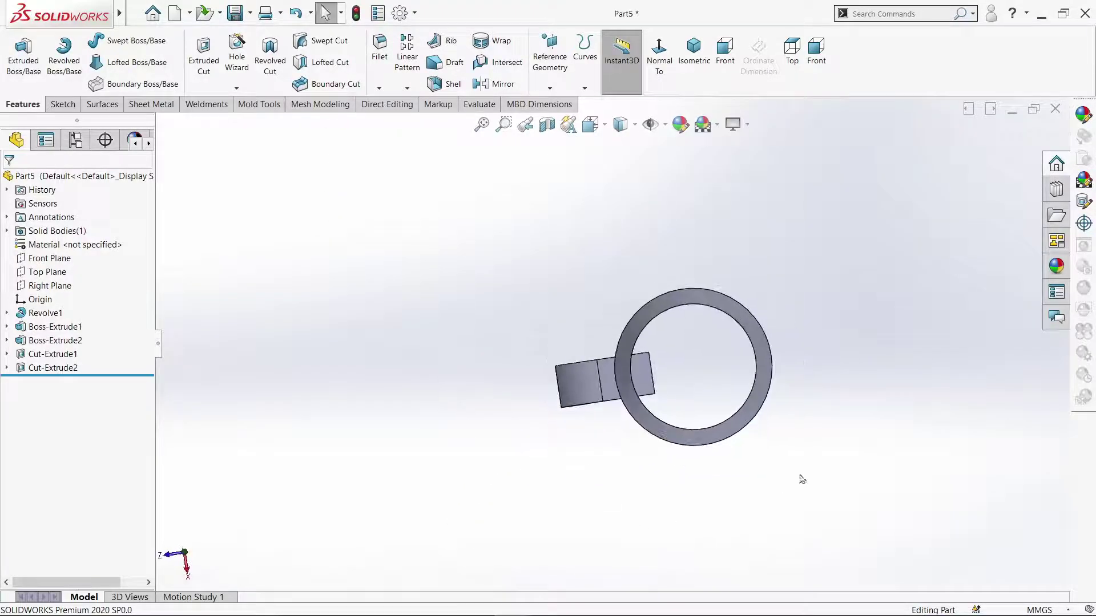
click(643, 385)
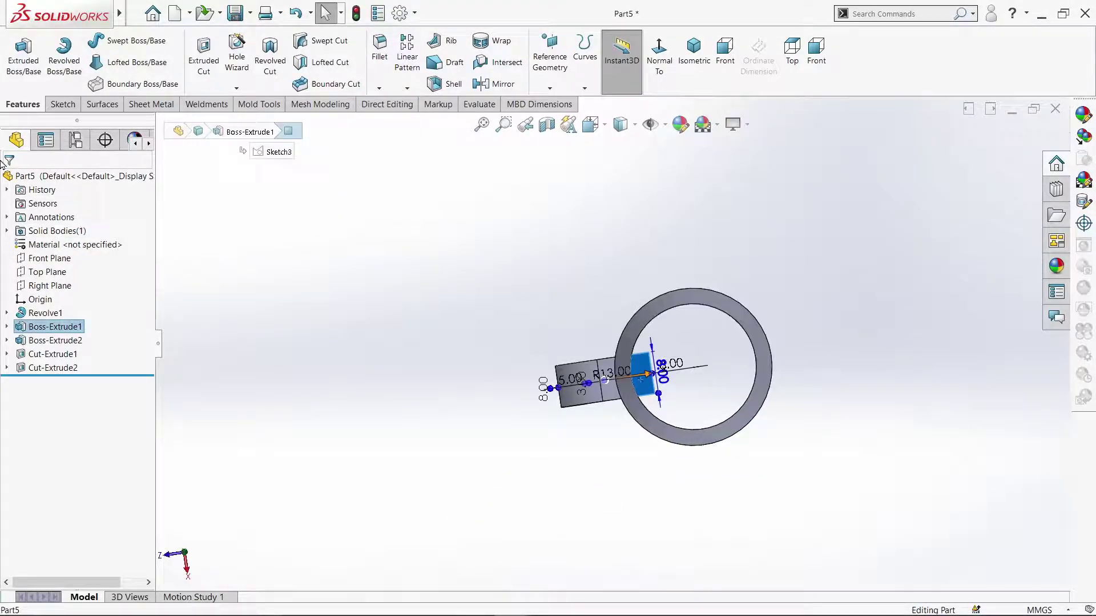
click(62, 104)
click(17, 52)
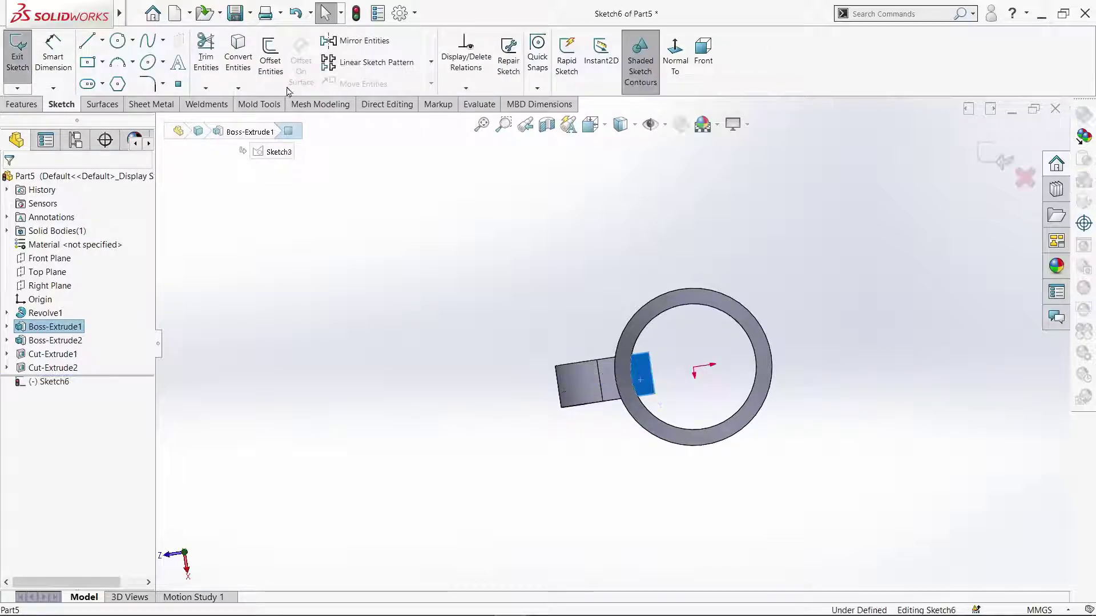
click(238, 52)
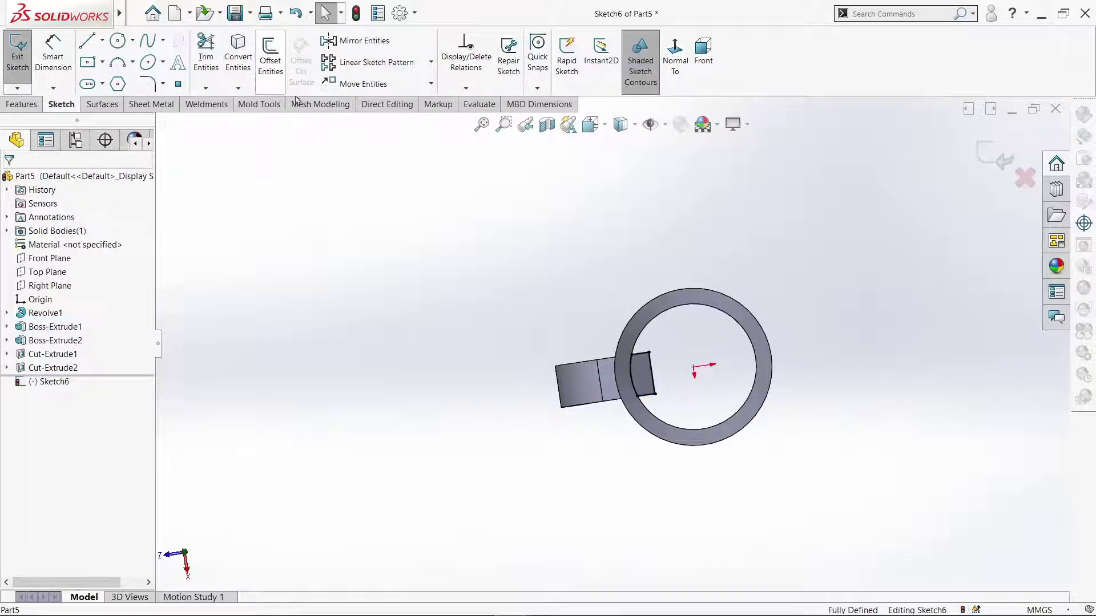
click(17, 60)
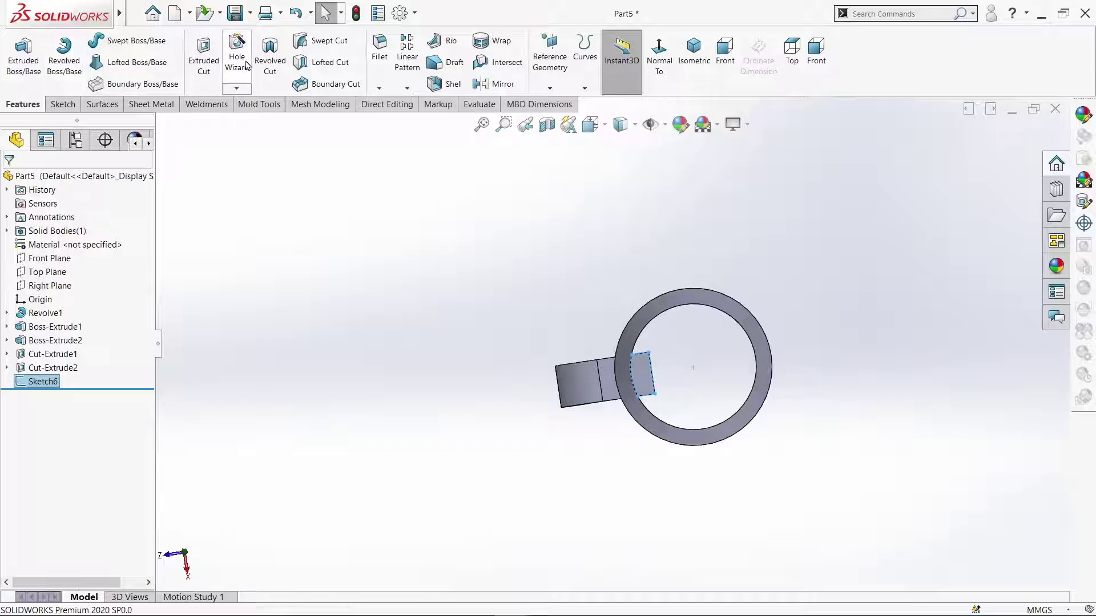
- Cut away the arm's protrusion inside the ring with a Blind extruded cut 27 mm deep from the converted face outline
click(204, 57)
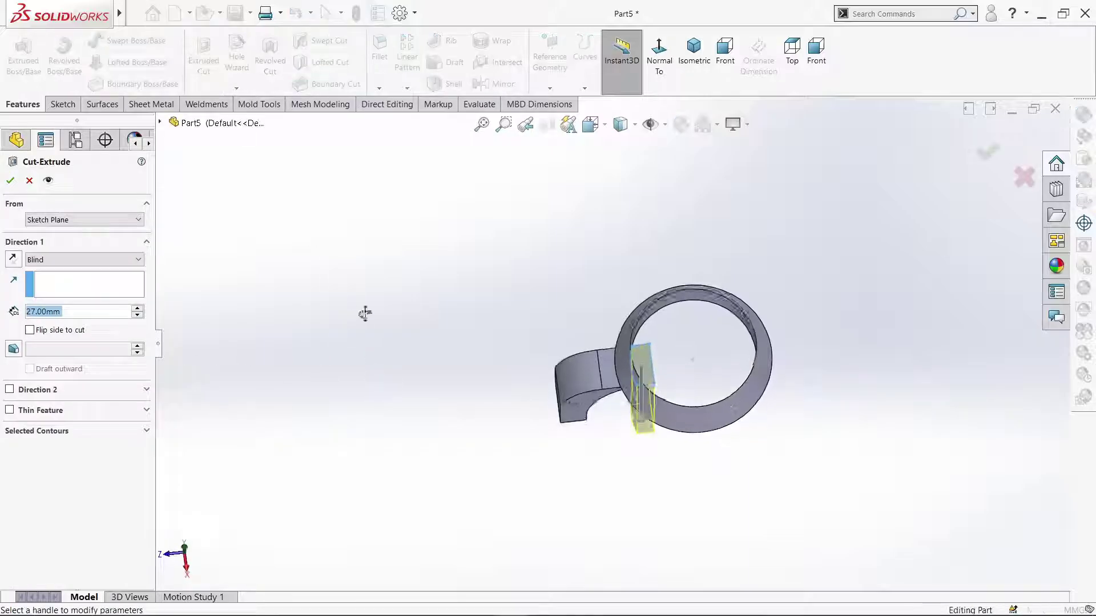
middle_drag(365, 313, 241, 294)
click(9, 180)
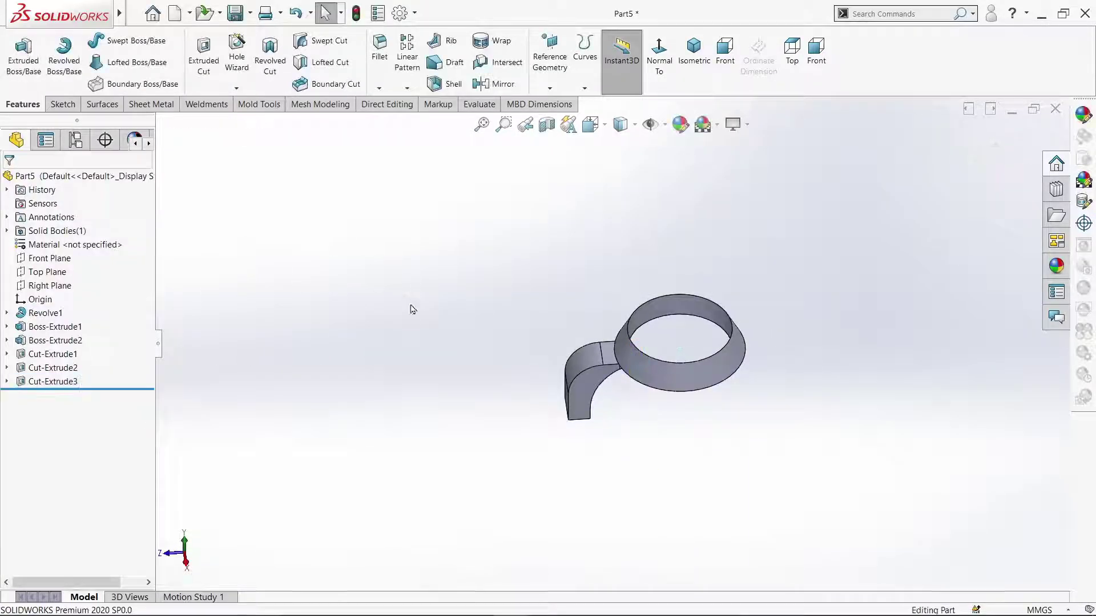
middle_drag(409, 308, 323, 220)
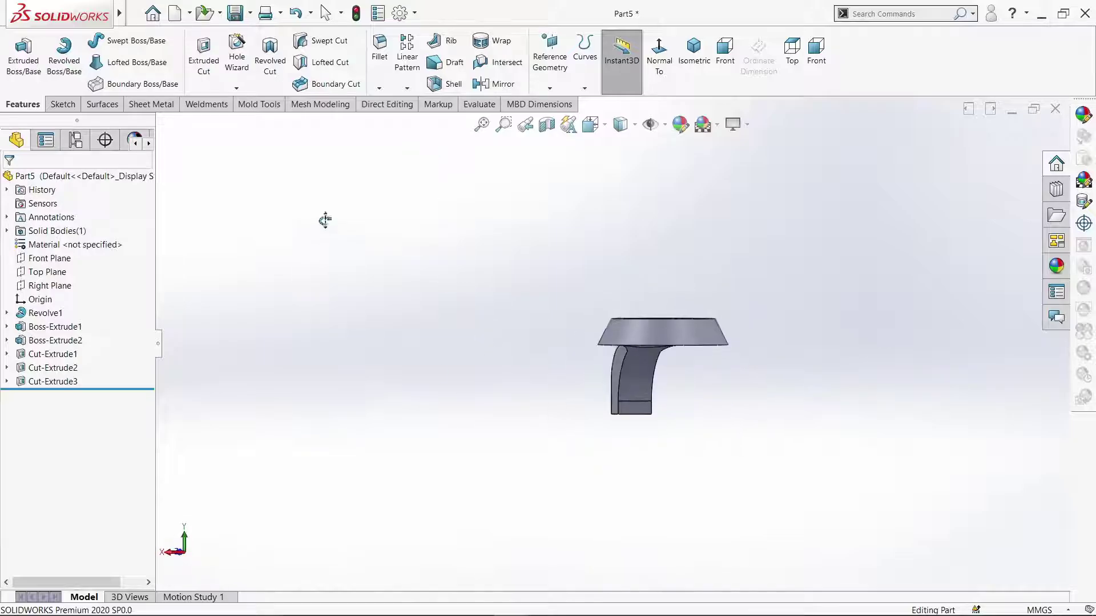
click(707, 87)
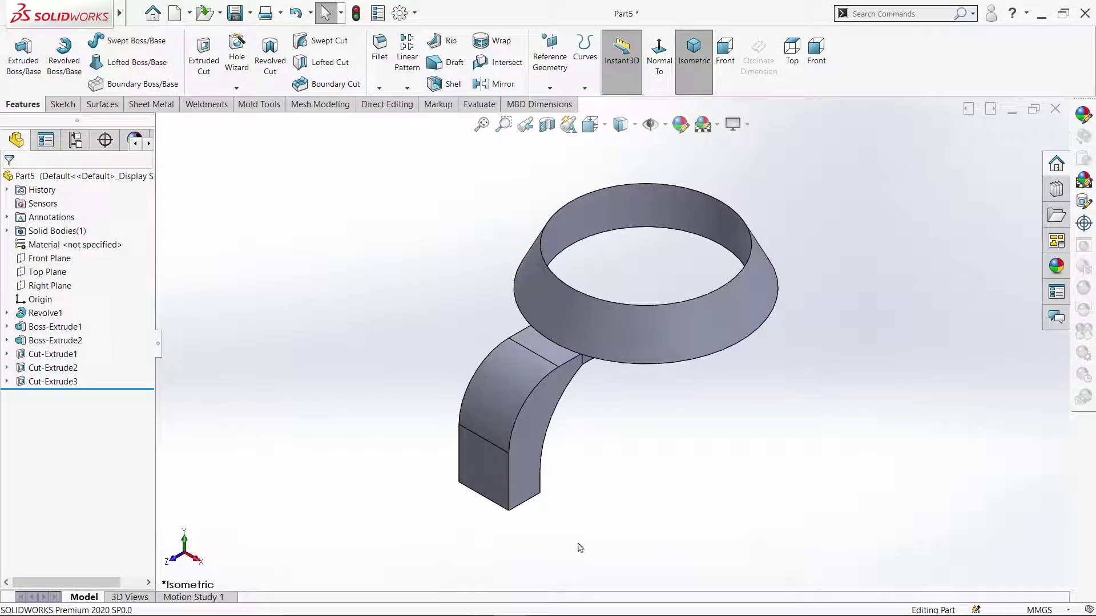
click(379, 88)
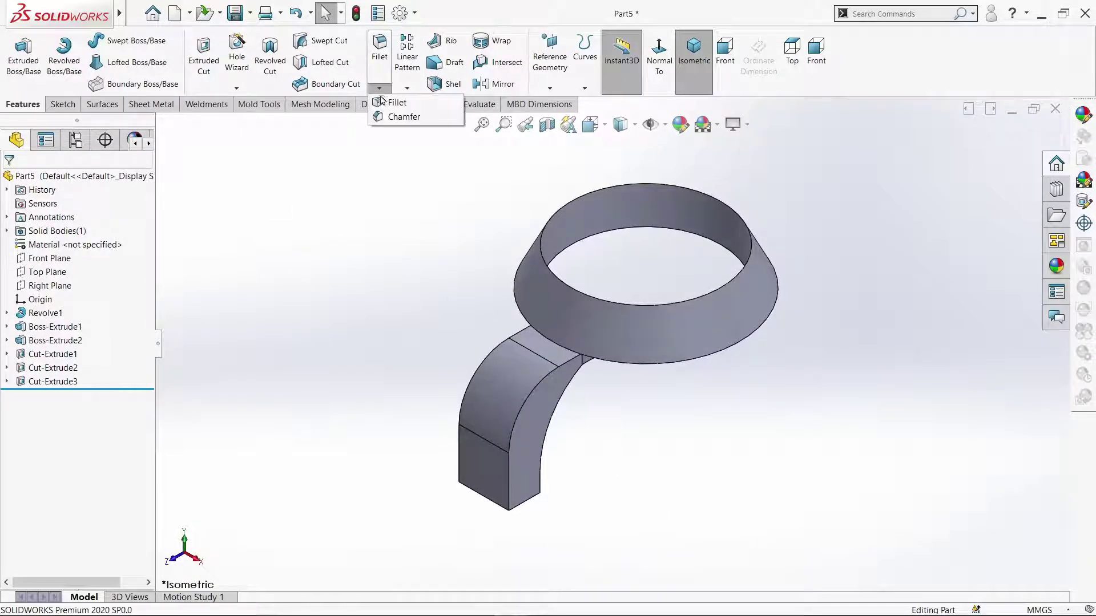
click(390, 117)
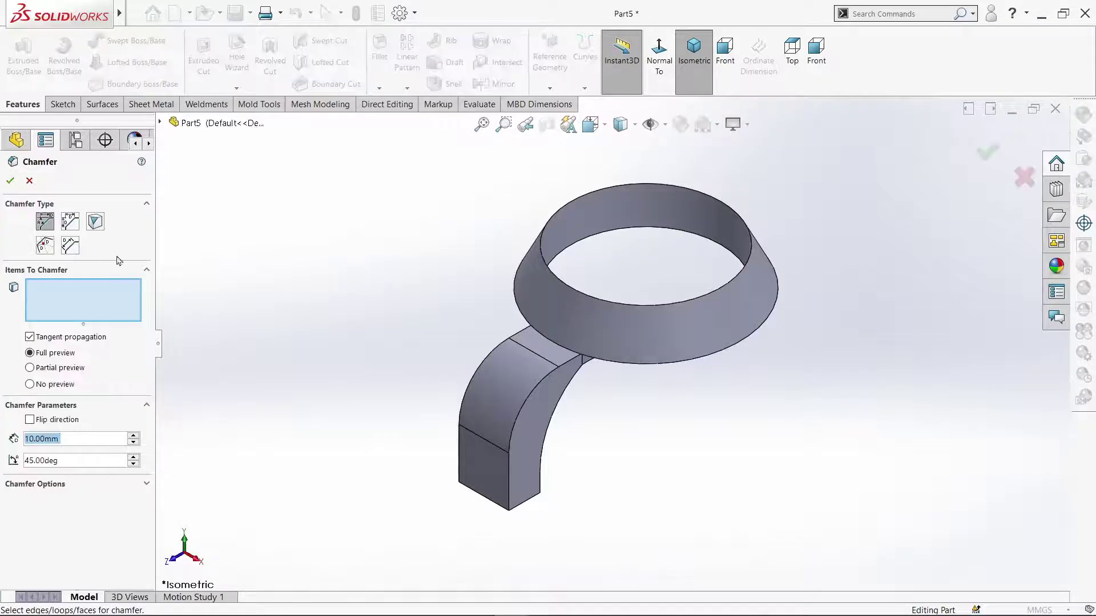
click(34, 182)
- Round the arm's free end with a full round fillet, using its two side faces and the bottom face as the center face
click(377, 48)
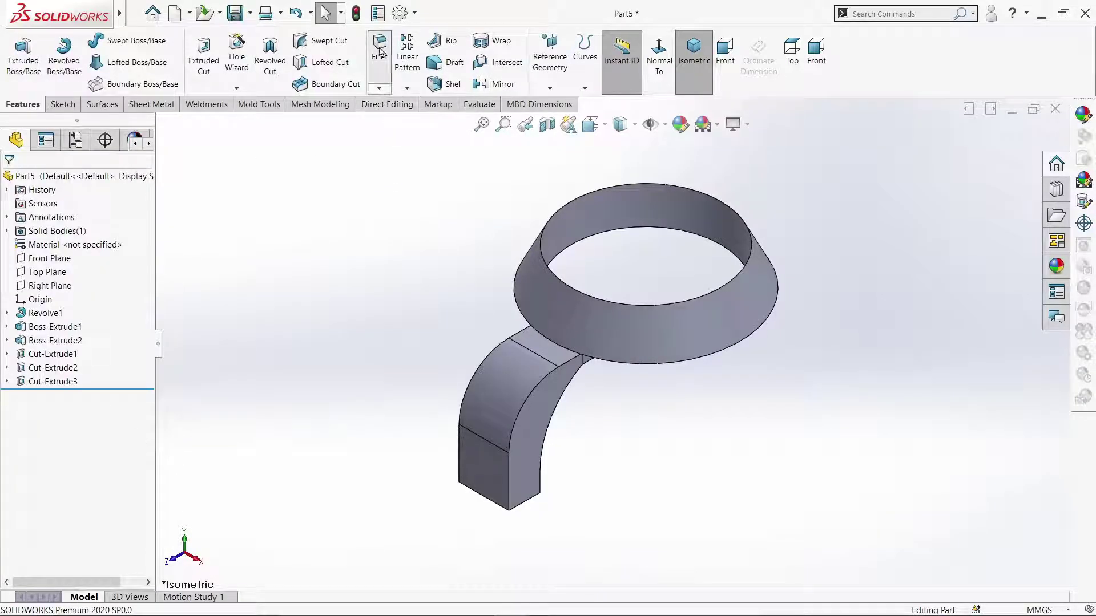
click(529, 485)
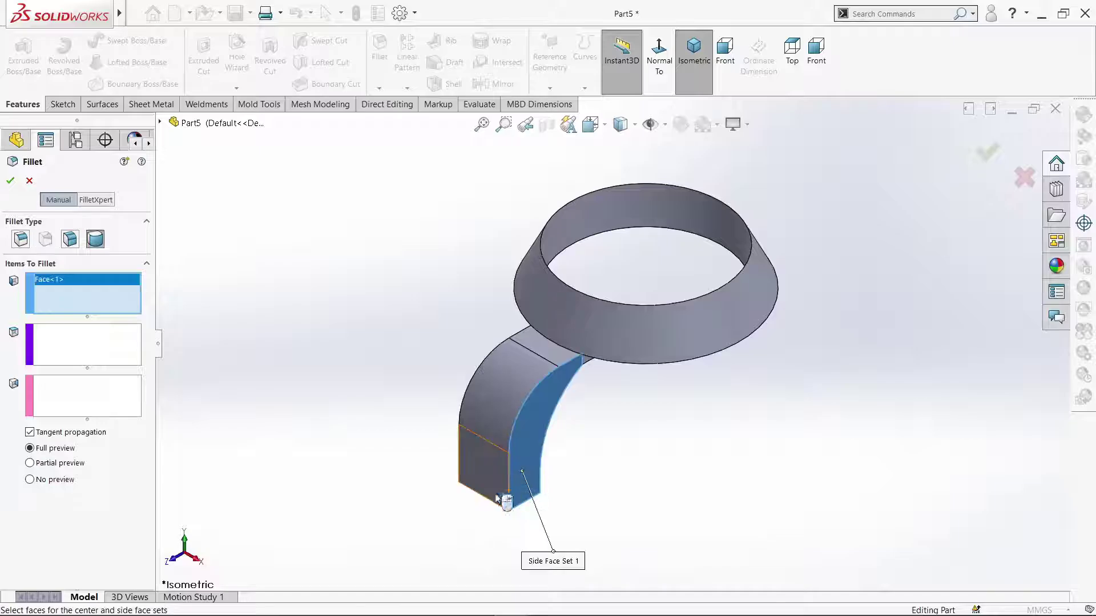
middle_drag(403, 430, 562, 373)
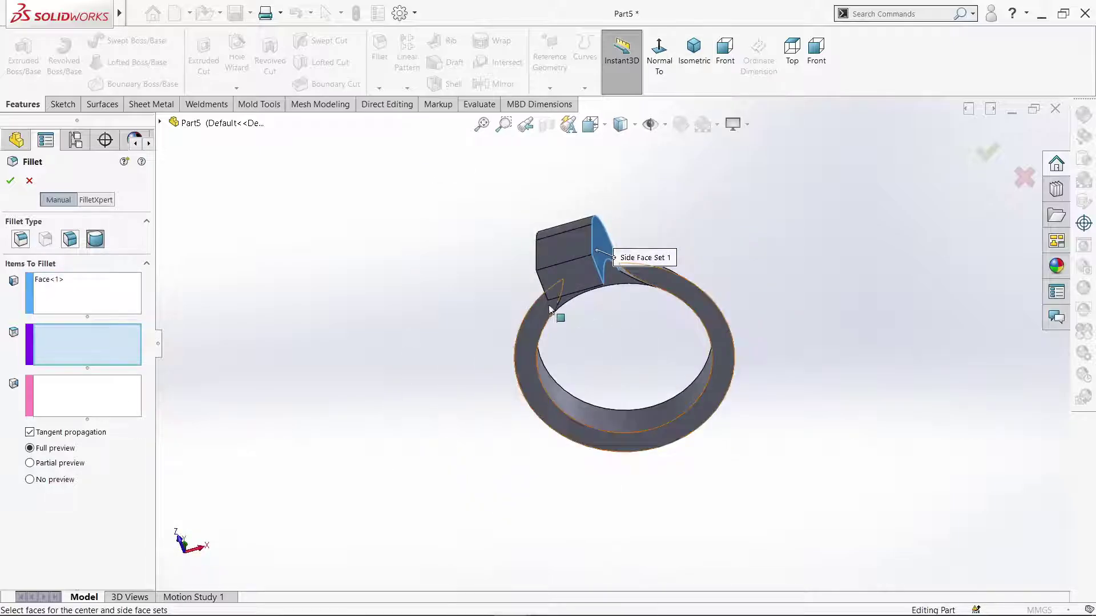
click(564, 284)
middle_drag(361, 262, 594, 274)
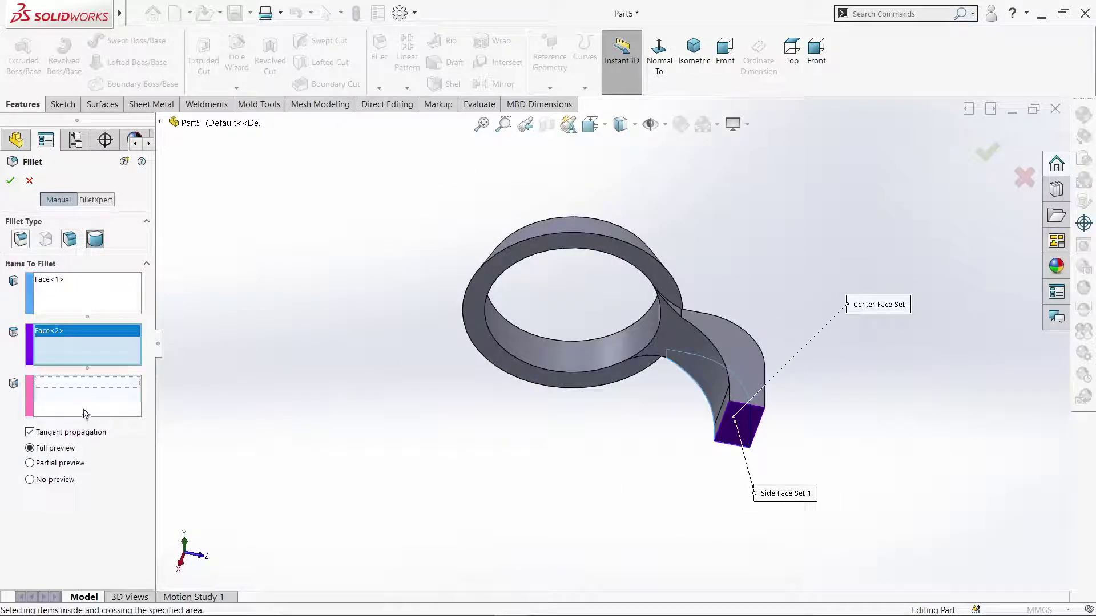
click(42, 380)
click(744, 384)
click(10, 180)
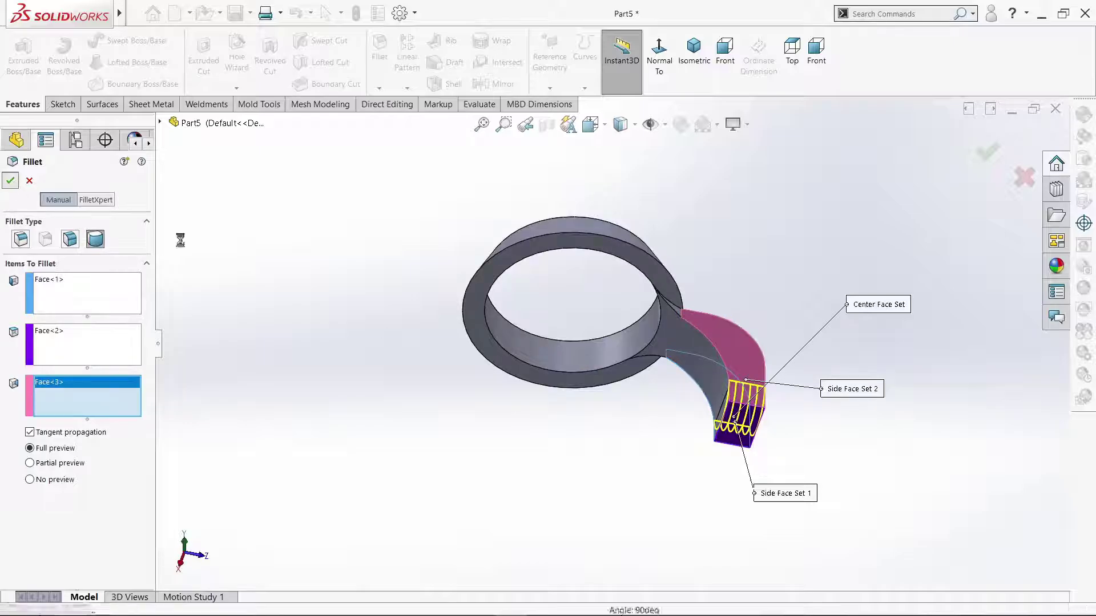
mouse_move(477, 255)
middle_down()
mouse_move(369, 294)
mouse_move(304, 362)
middle_up()
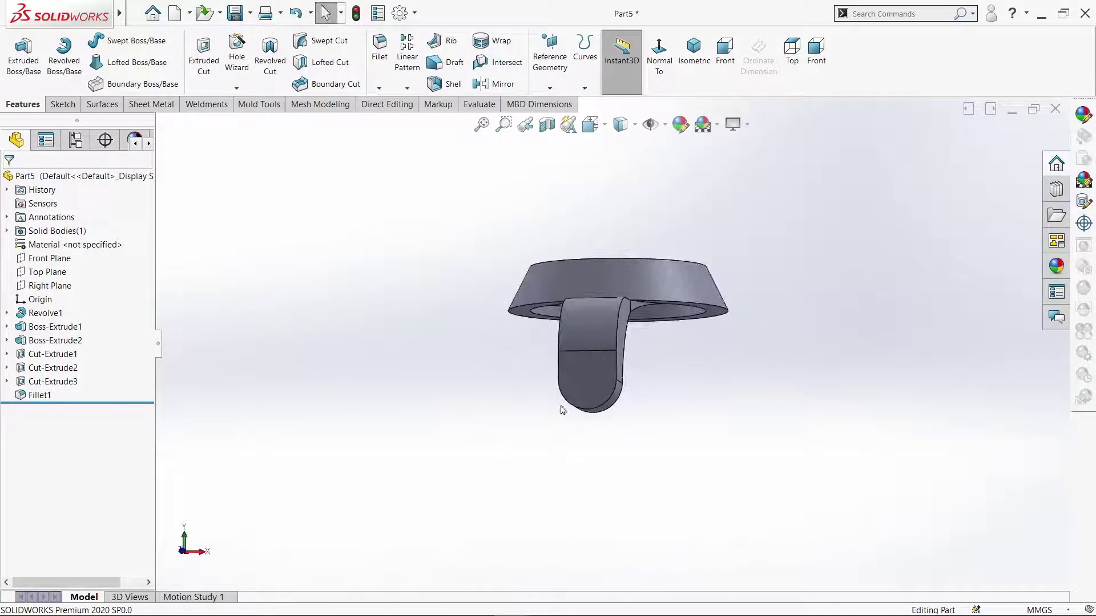
- Sketch a circle of 3 mm radius on the front face of the arm's rounded end, concentric with the rounding
click(601, 368)
click(652, 336)
click(675, 57)
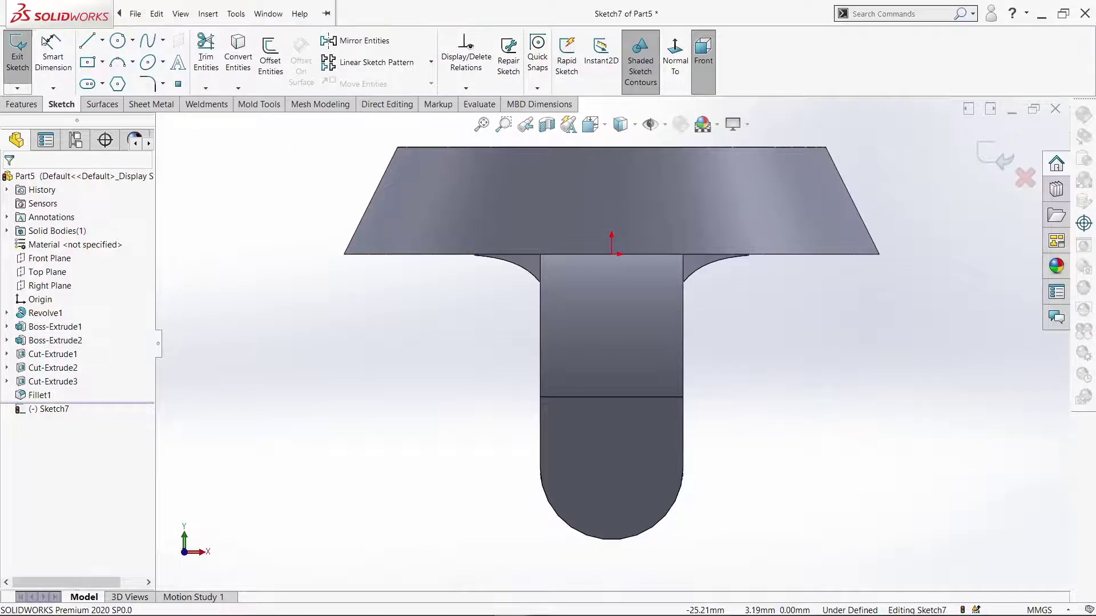
click(117, 41)
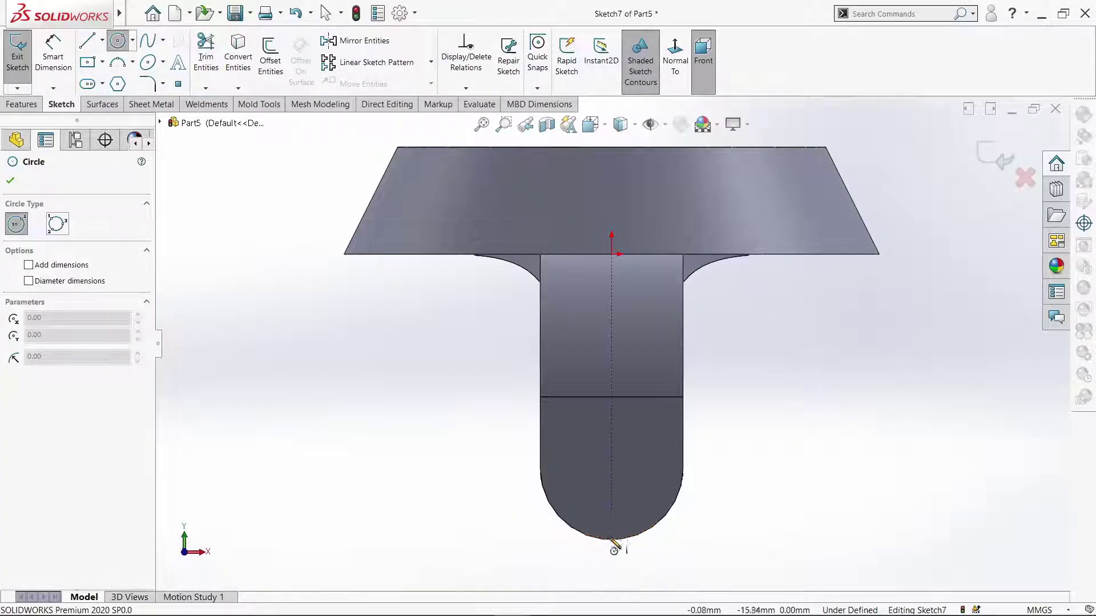
click(611, 469)
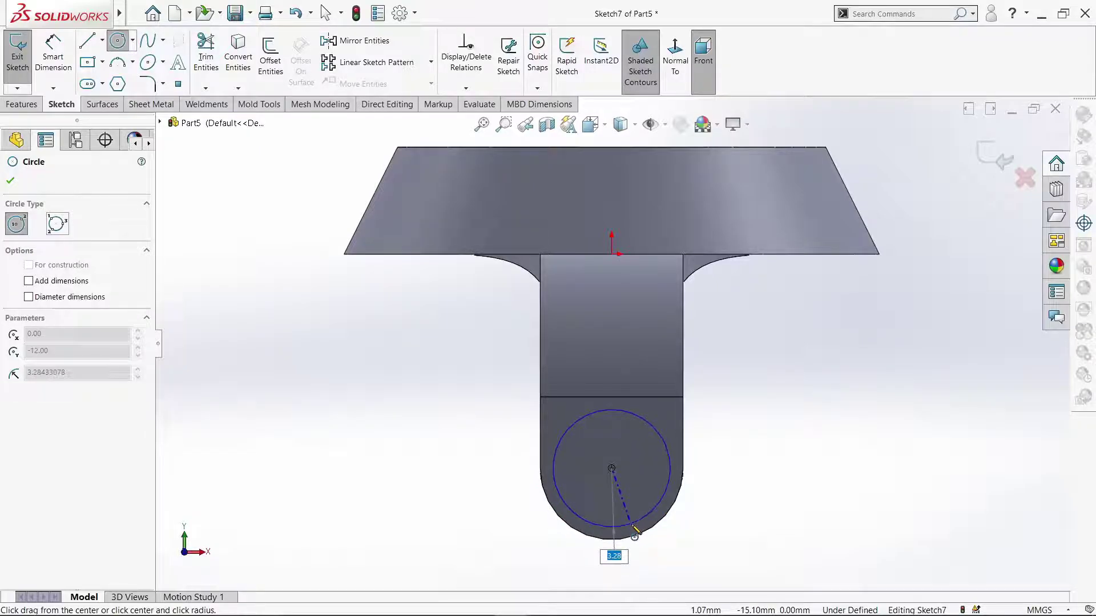
text(3)
key(Return)
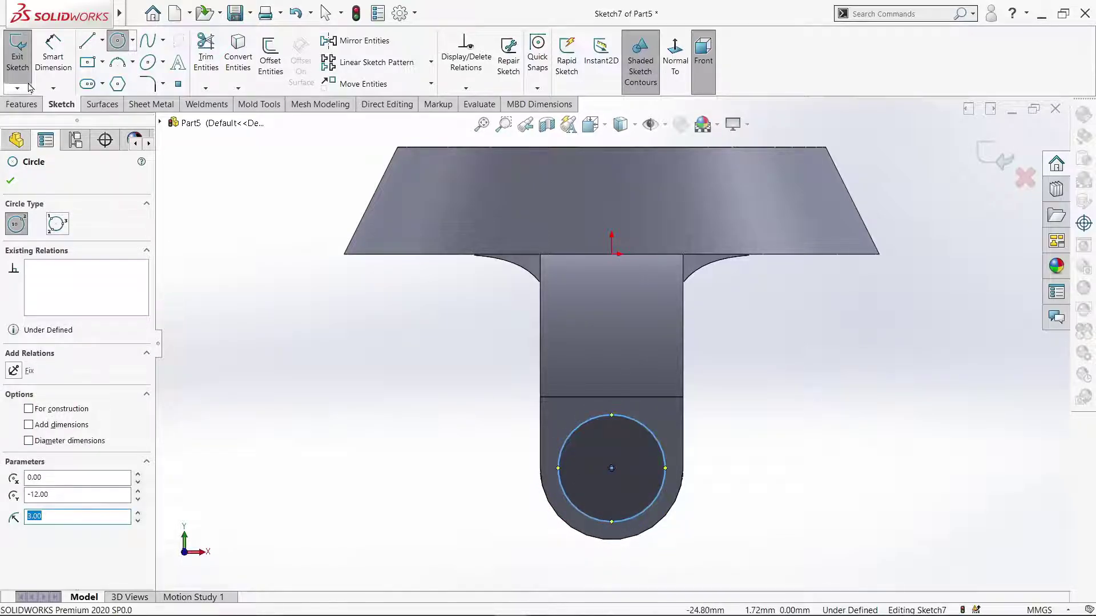
- Dimension the circle's diameter as 6 mm
click(53, 54)
click(543, 477)
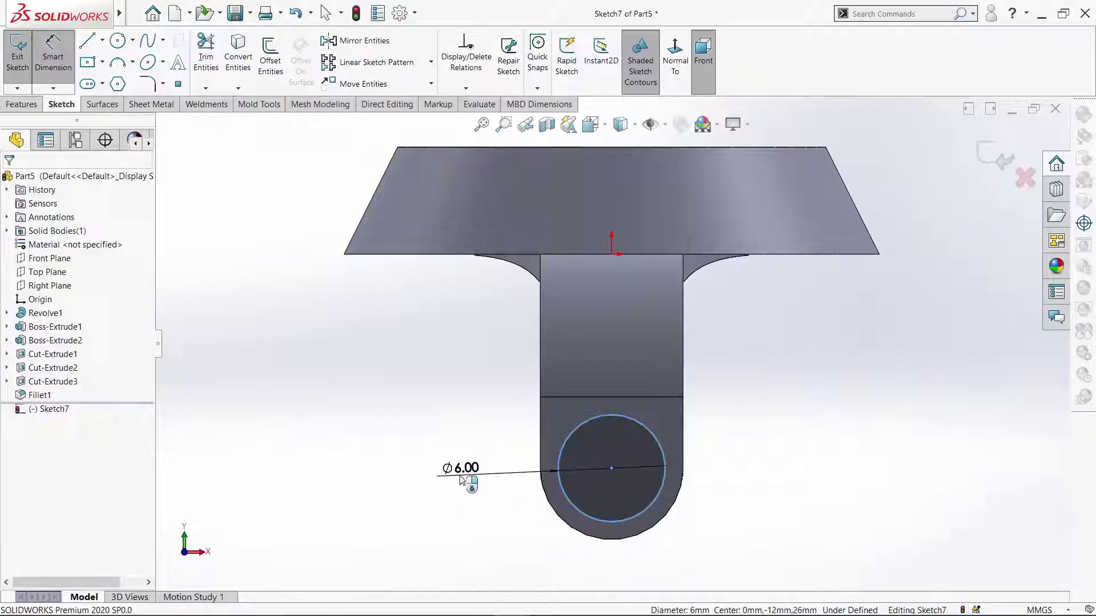
click(451, 474)
click(390, 455)
right_click(343, 363)
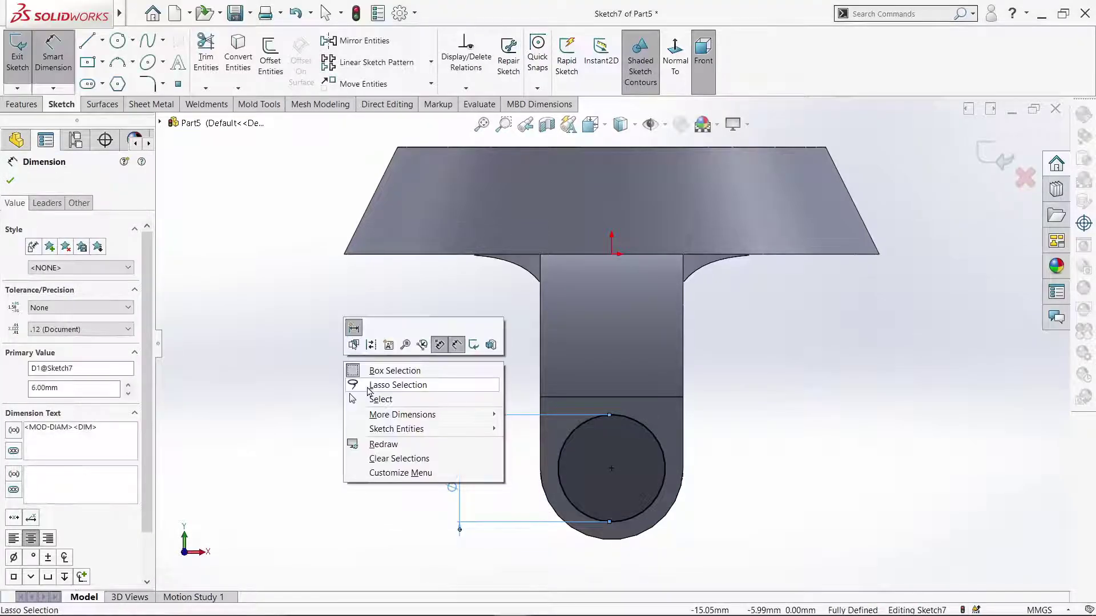
click(376, 400)
- Extrude the 6 mm circle as a Blind boss 27 mm long, merged with the arm
click(21, 104)
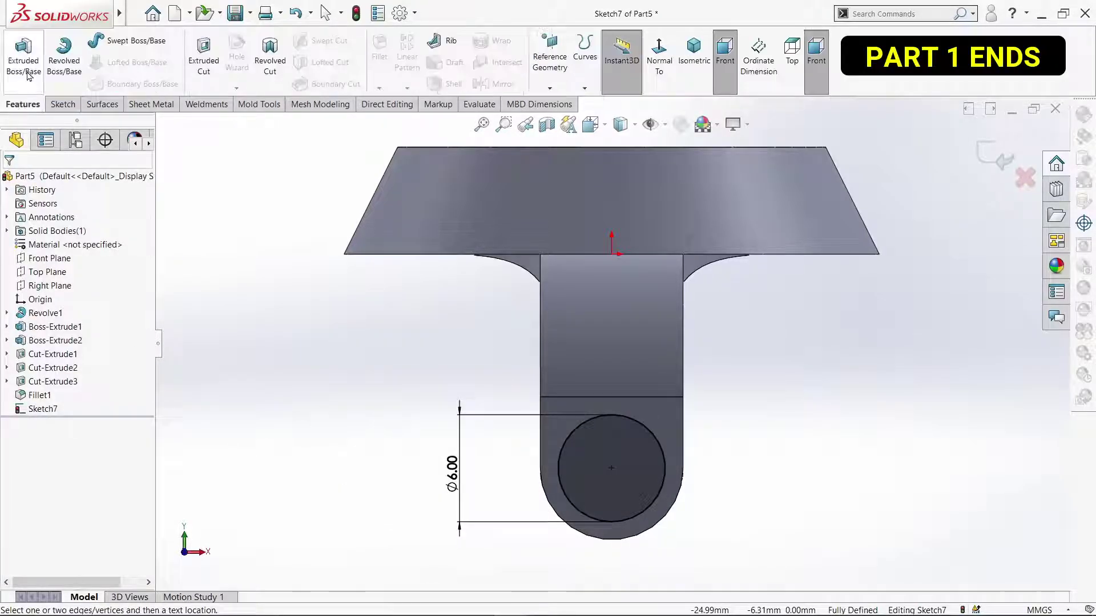
click(24, 57)
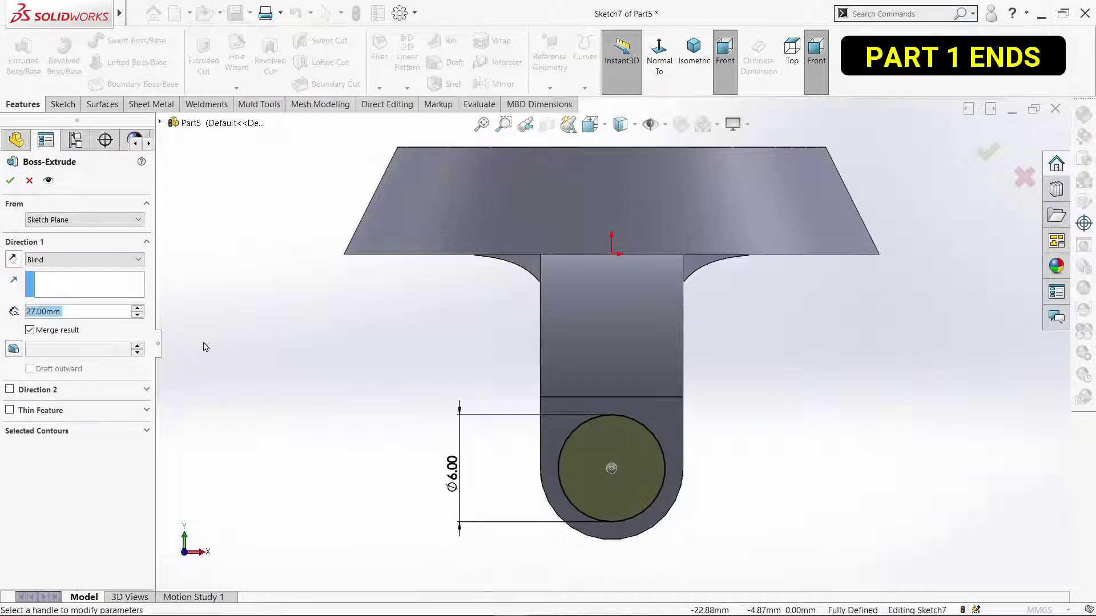
key(Return)
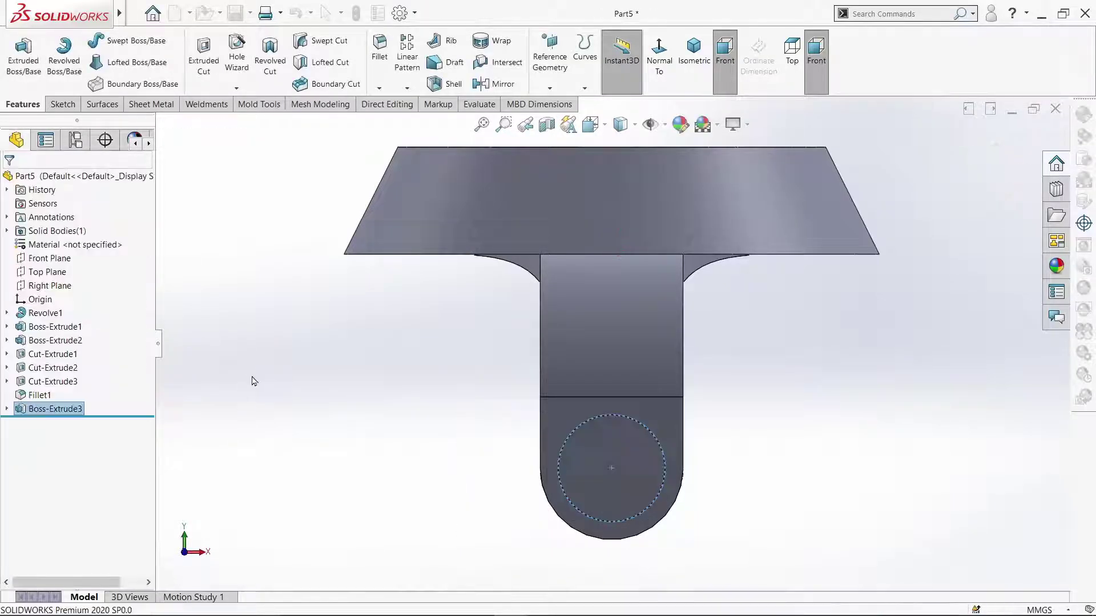
key(f)
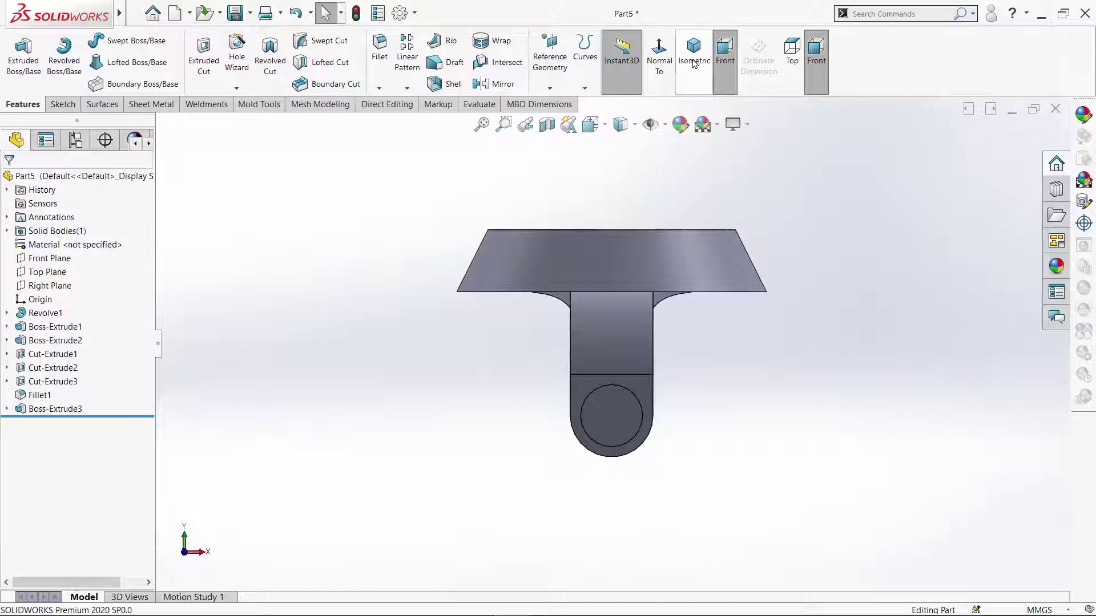
key(ctrl+7)
middle_drag(828, 372, 834, 346)
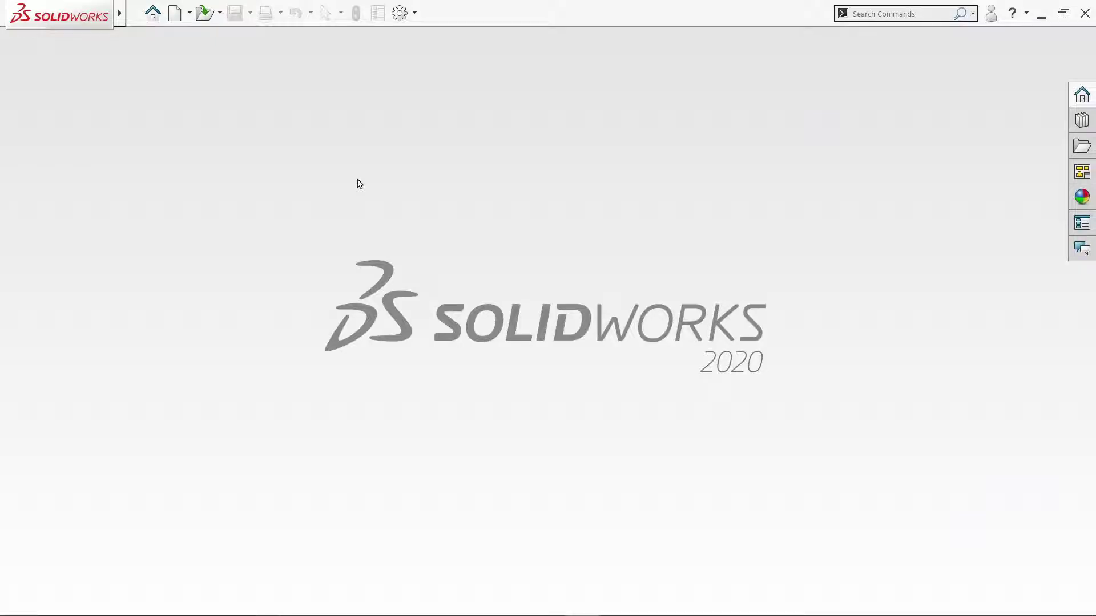
- Create a new part document and start a sketch on the Top Plane
key(ctrl+n)
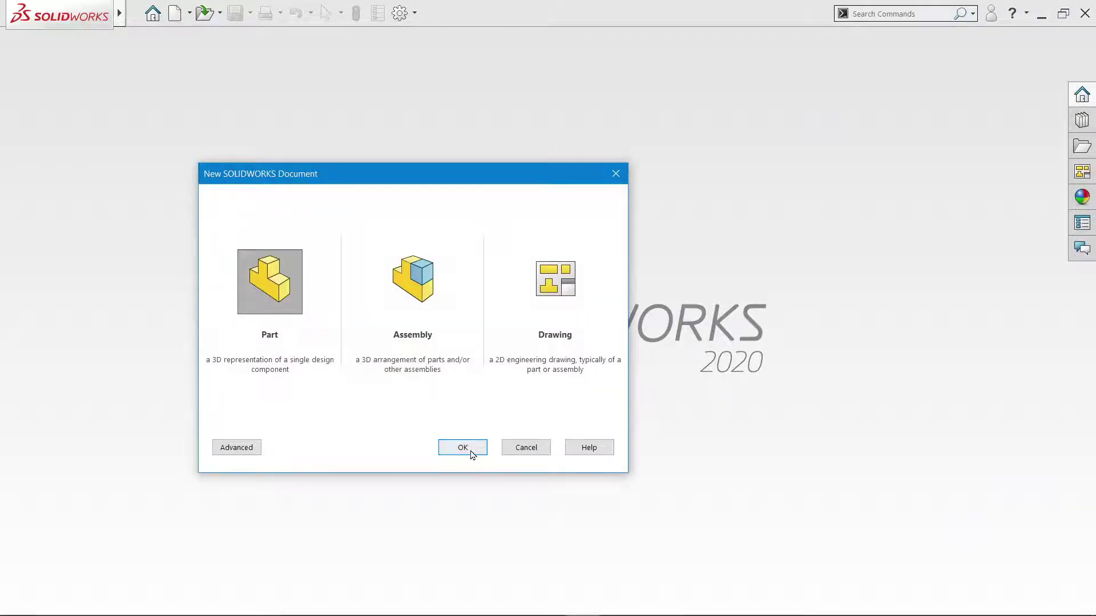
click(472, 452)
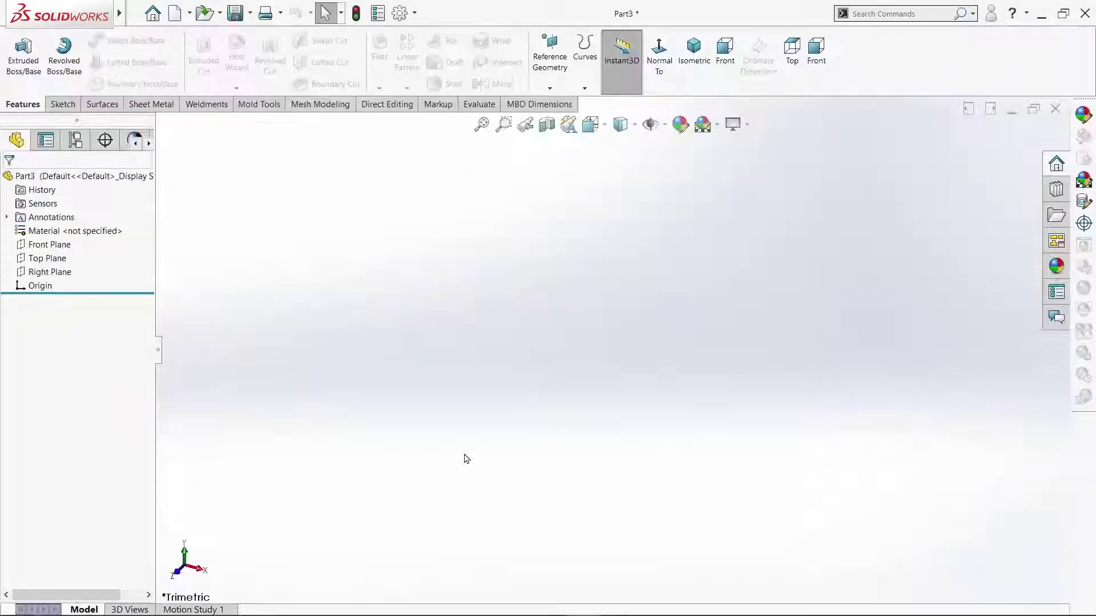
click(48, 258)
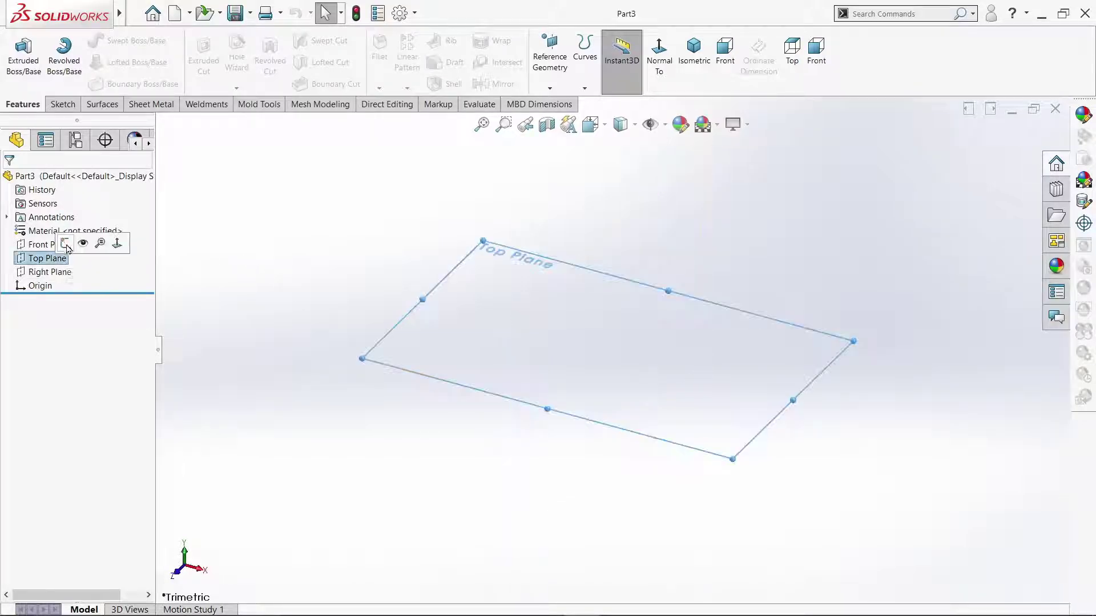
click(68, 246)
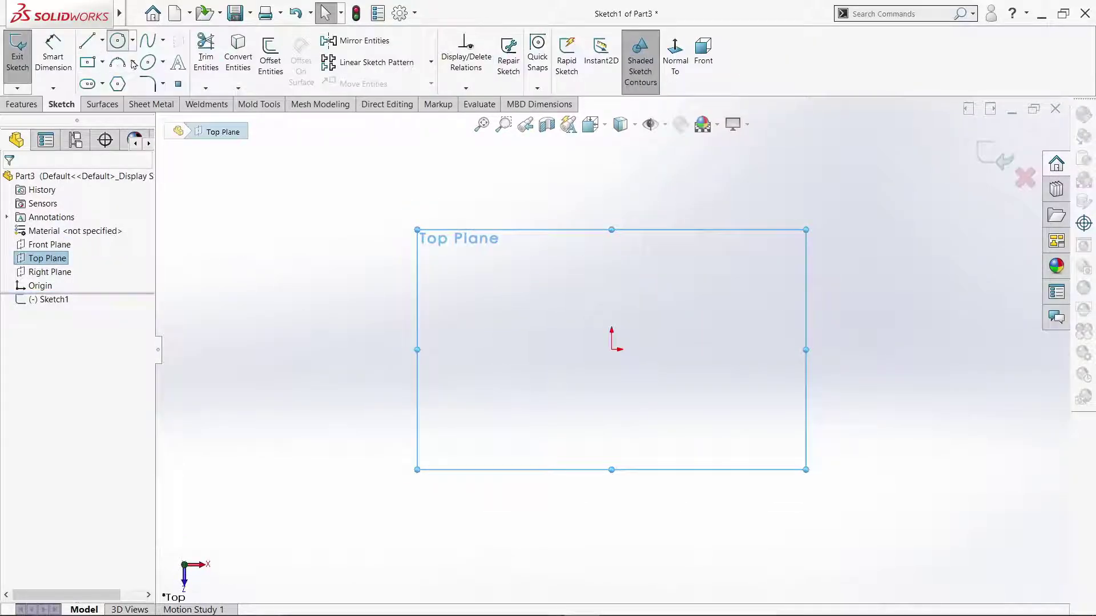
- Draw two concentric circles centered on the origin with radii of 11 mm and 12 mm
click(612, 350)
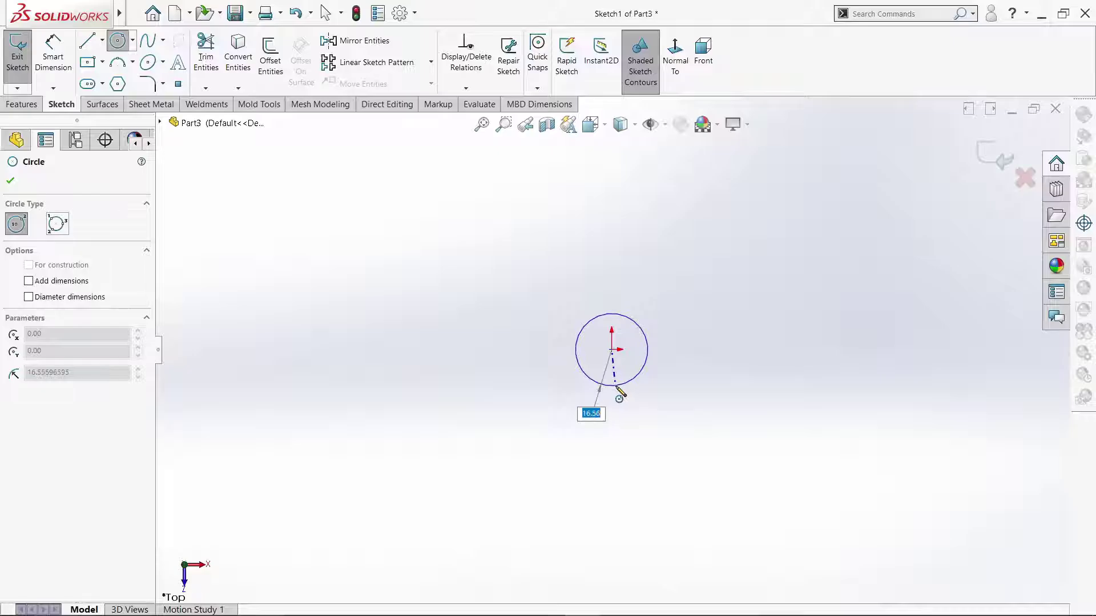
text(11)
key(Return)
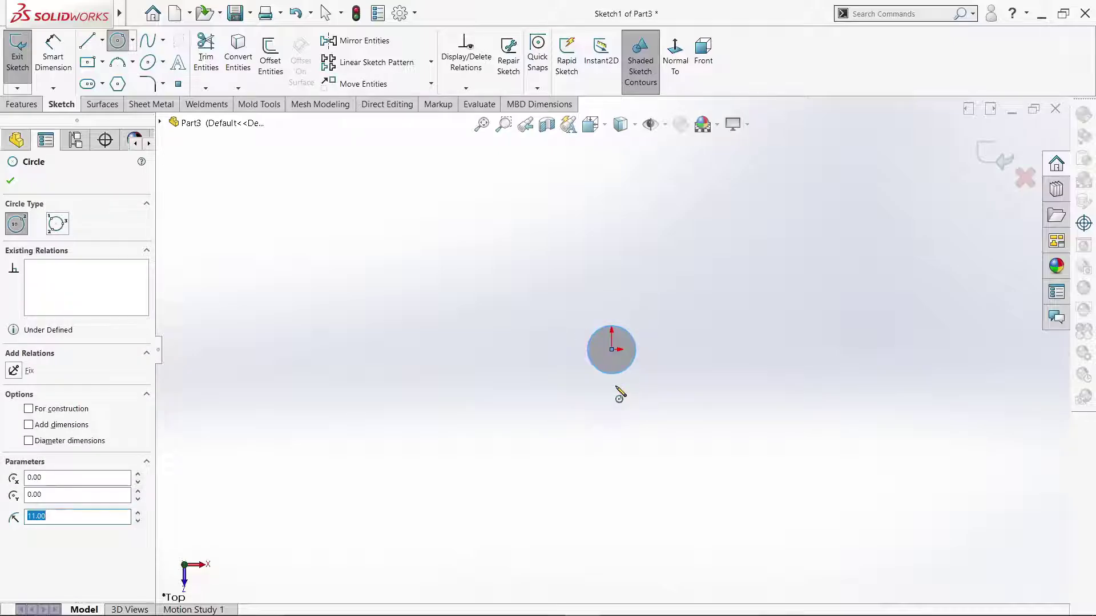
click(611, 349)
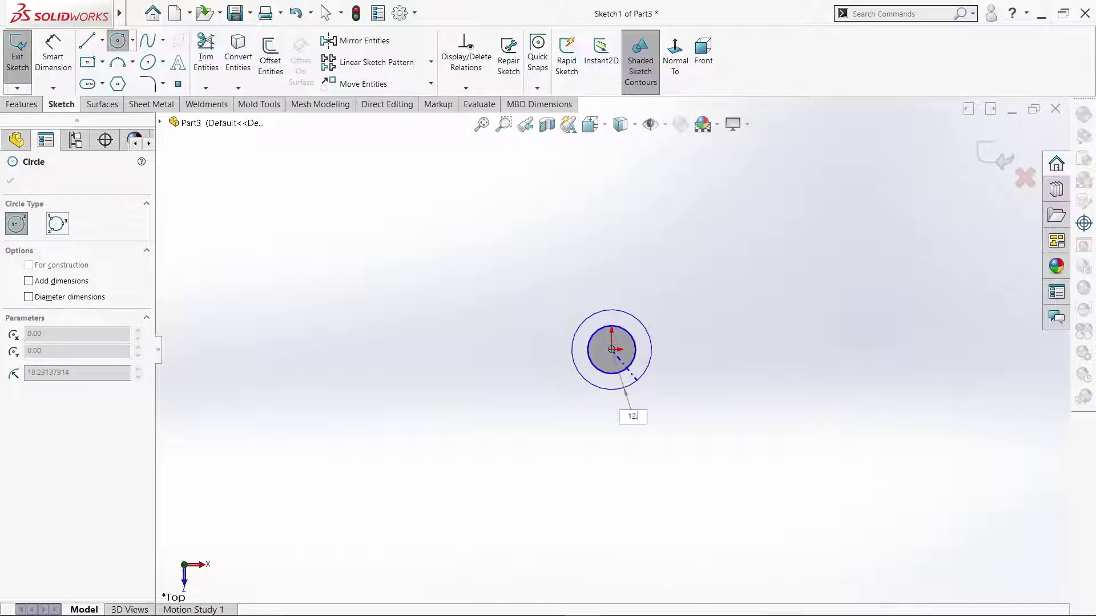
key(Return)
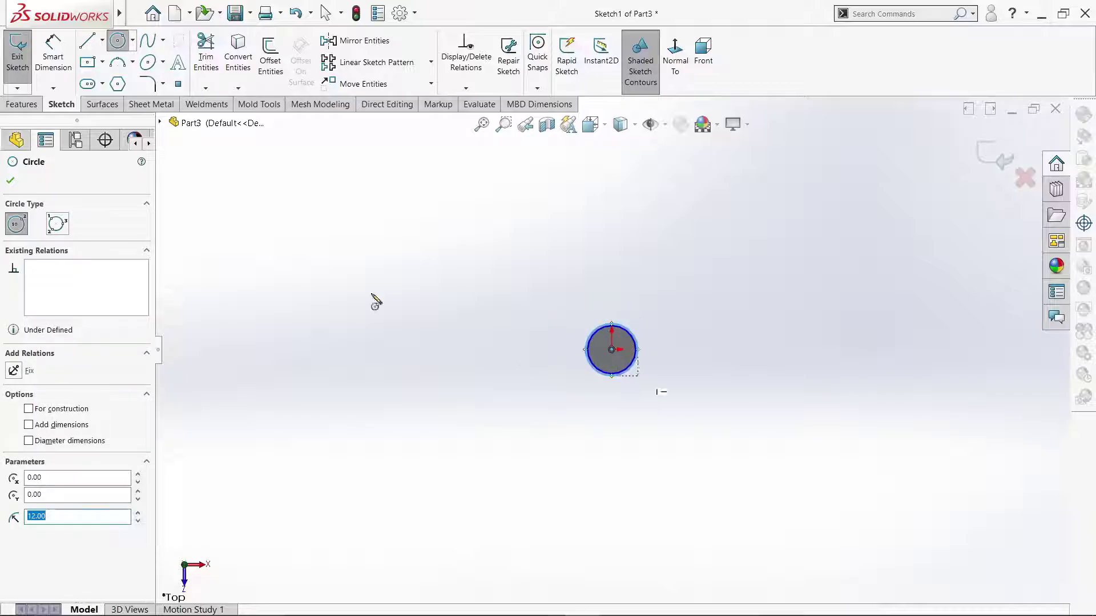
- Dimension the outer circle's diameter as 24 mm and the inner circle's diameter as 22 mm
click(53, 56)
scroll(638, 351, down, 4)
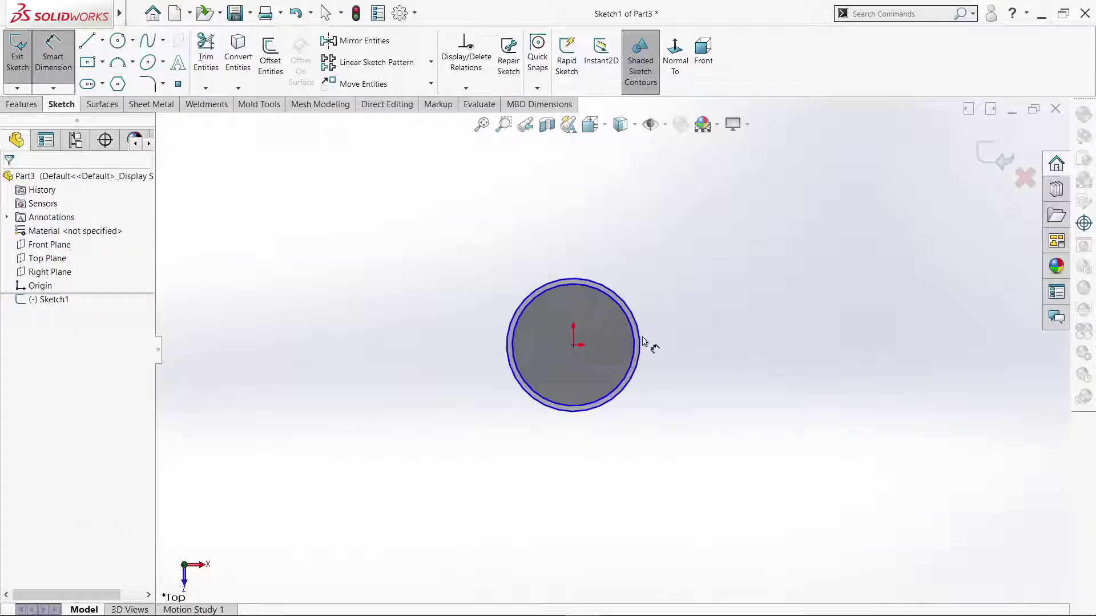
click(642, 343)
click(402, 336)
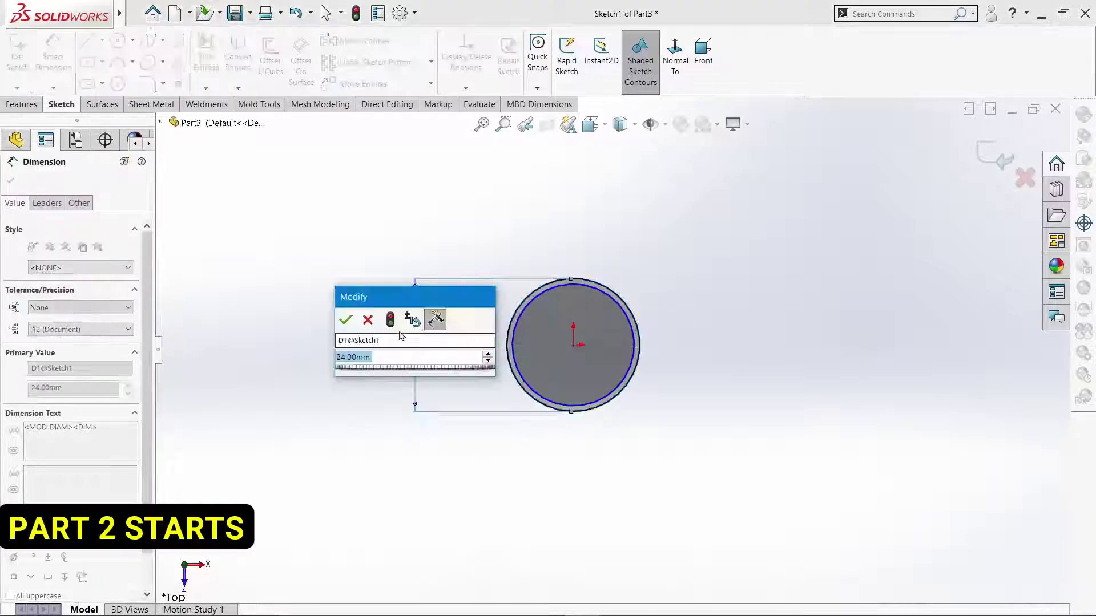
click(346, 320)
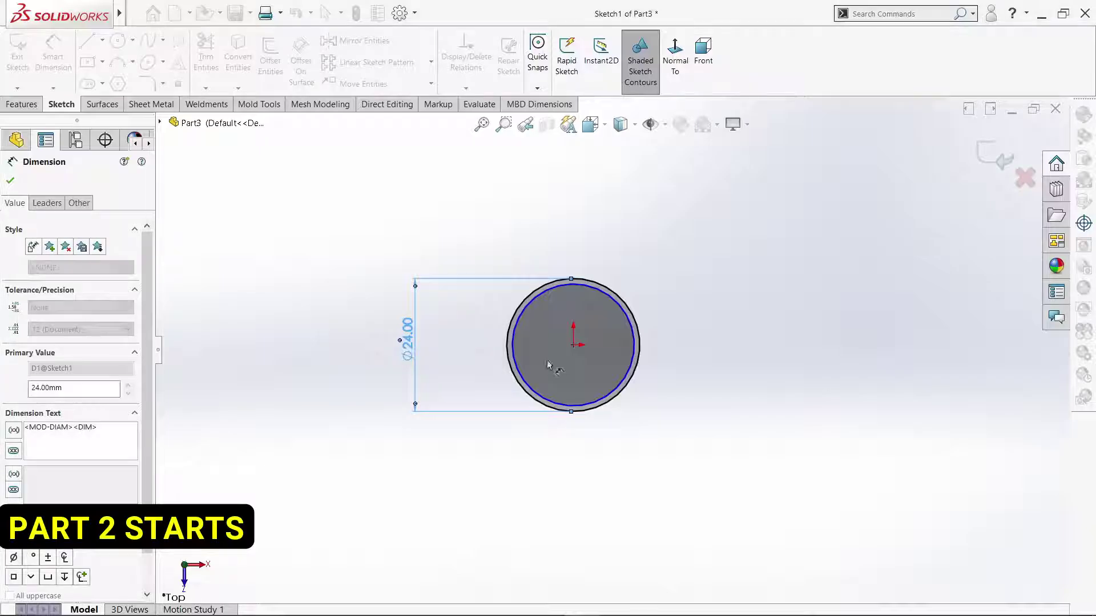
click(515, 350)
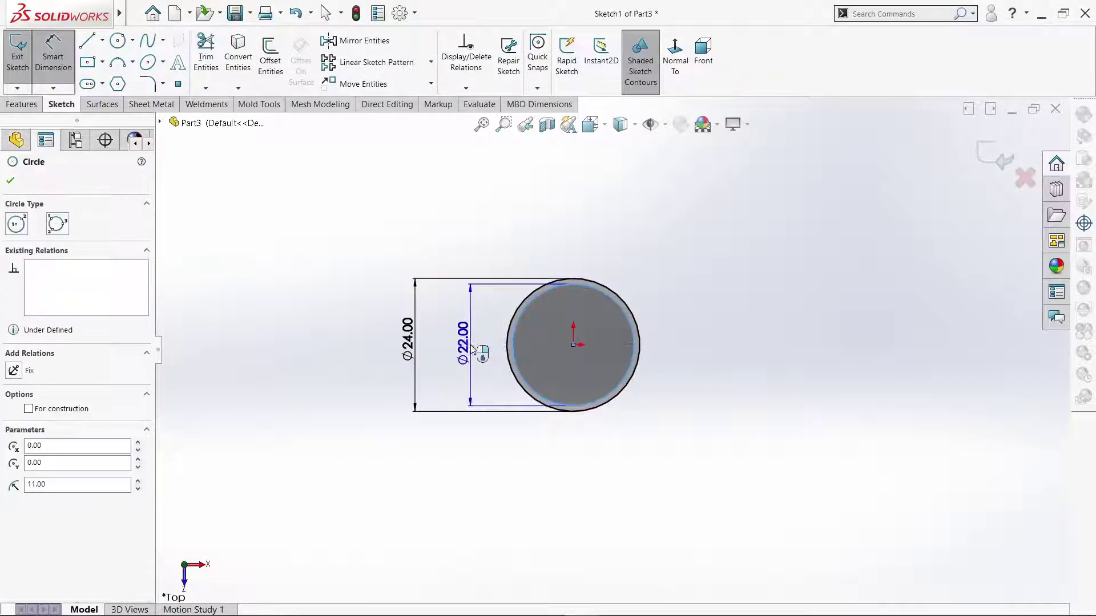
click(471, 345)
click(399, 323)
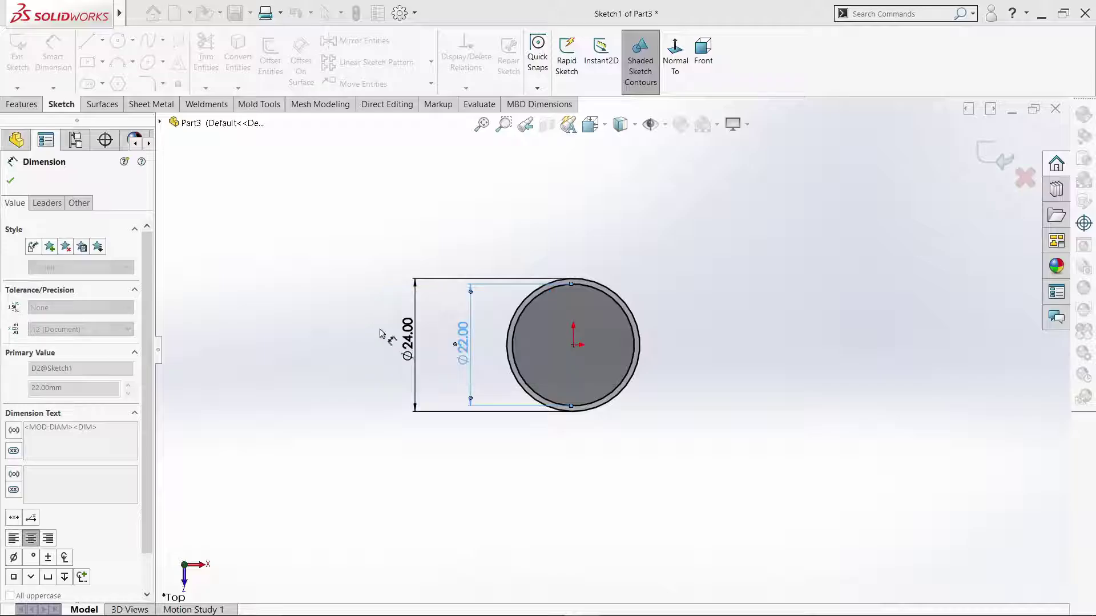
click(10, 180)
- Extrude the ring between the two concentric circles to a blind depth of 62 mm
click(22, 104)
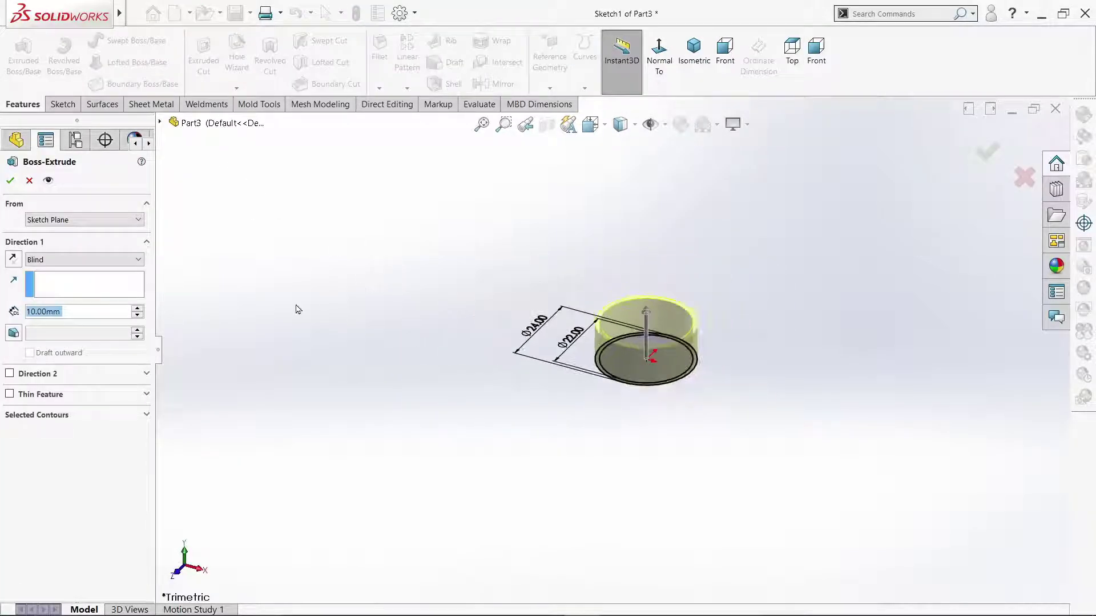
text(64)
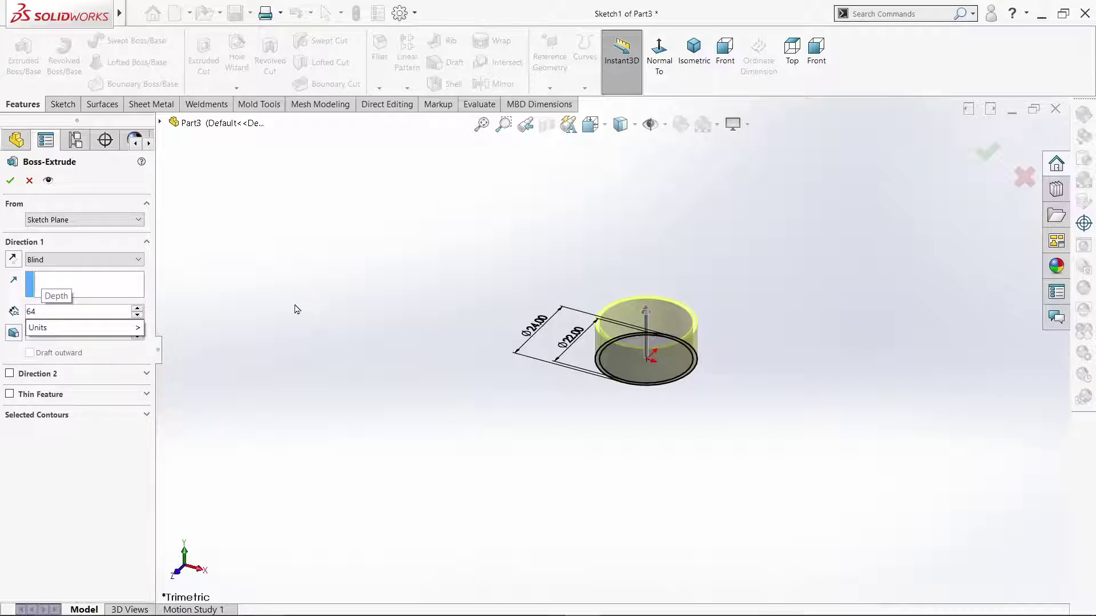
key(BackSpace)
text(2)
key(Return)
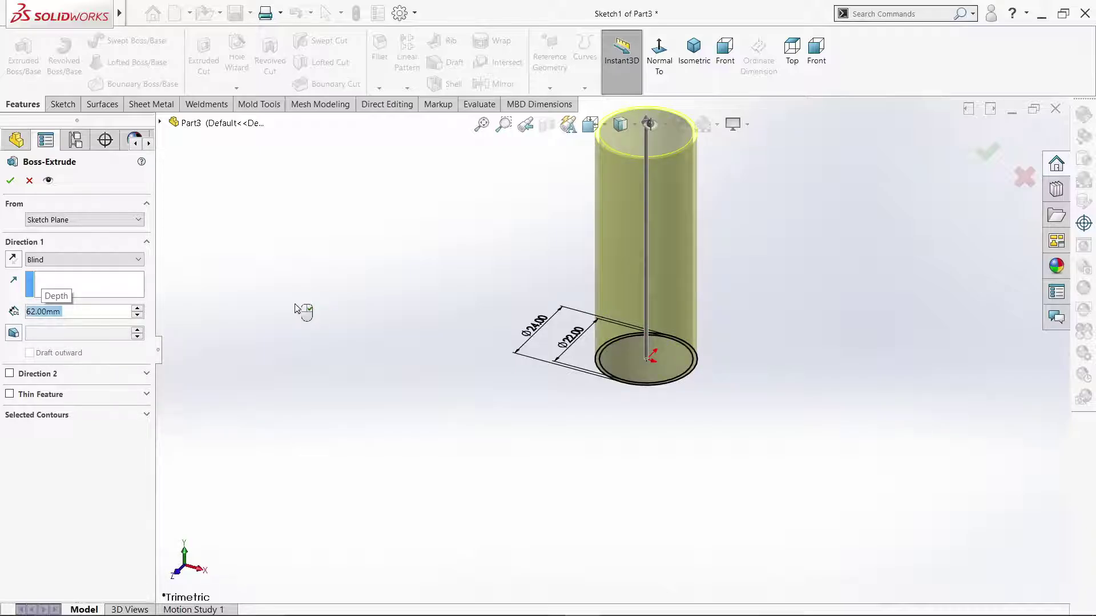
scroll(386, 322, up, 3)
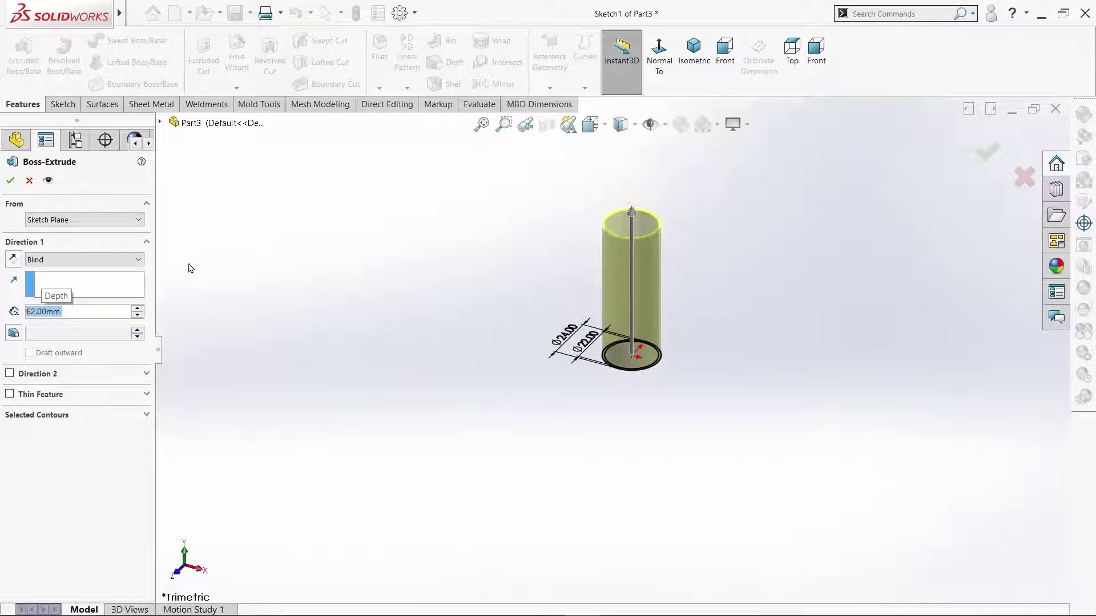
click(10, 181)
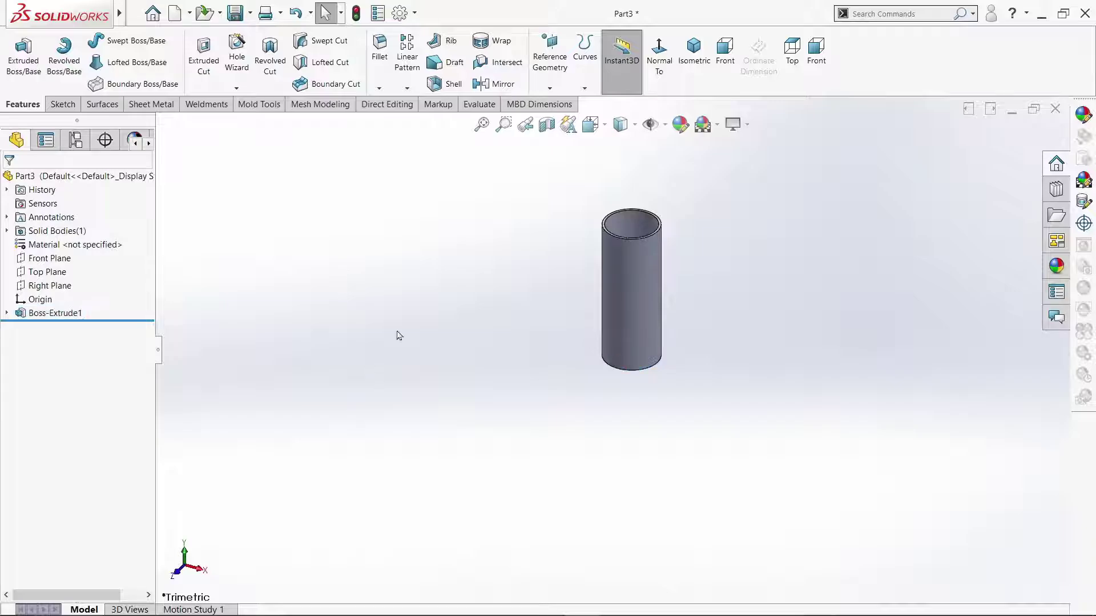
- Sketch on the Top Plane and convert the tube's outer circular edge into a sketch circle
click(584, 88)
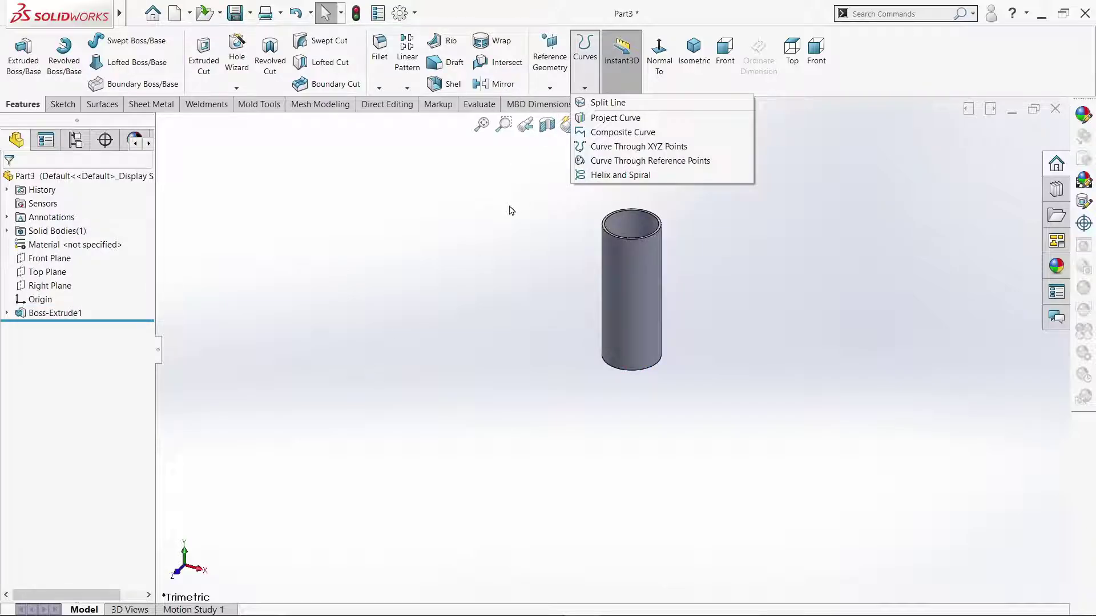
click(511, 211)
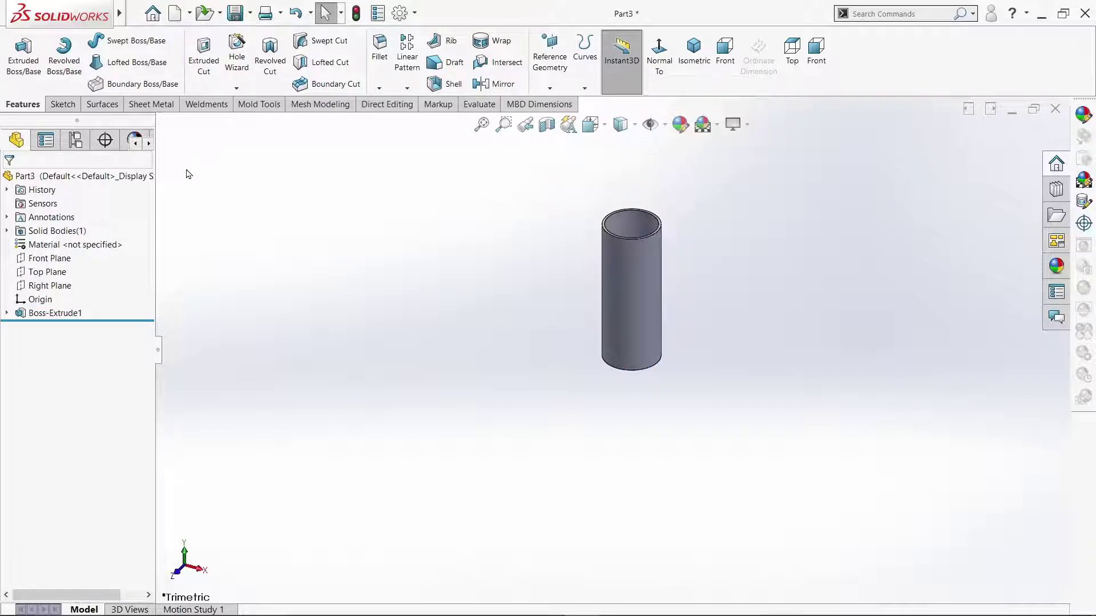
click(55, 277)
click(65, 258)
click(676, 70)
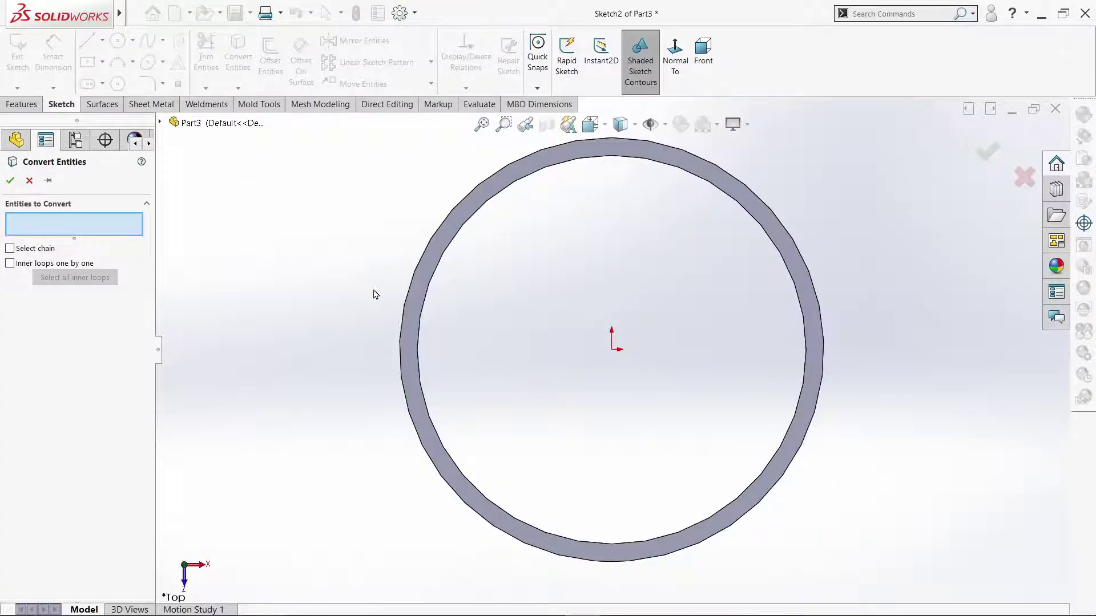
click(410, 279)
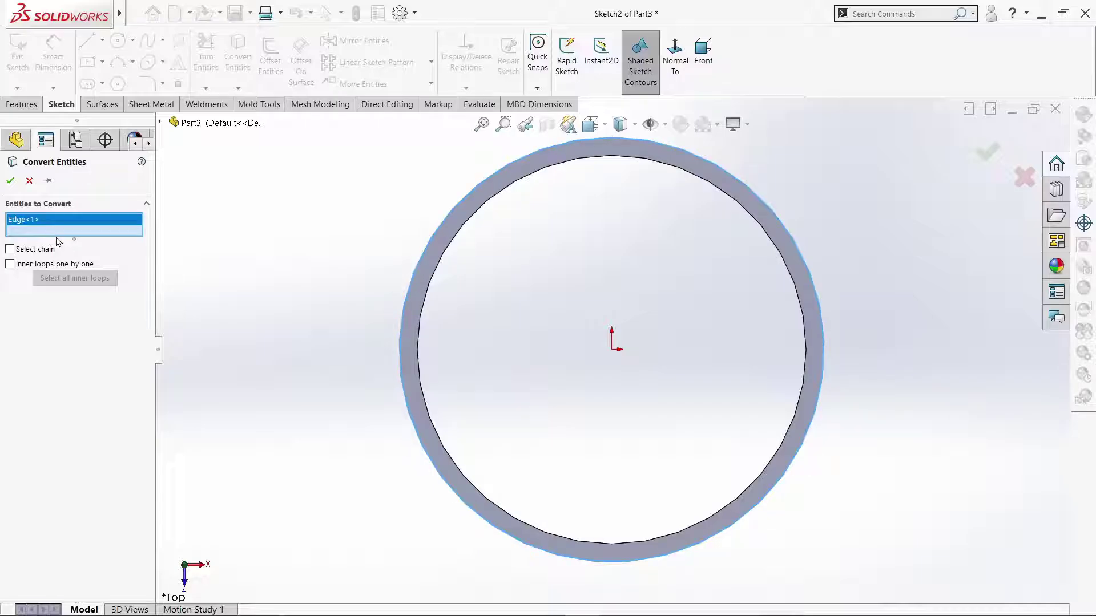
click(11, 182)
click(985, 158)
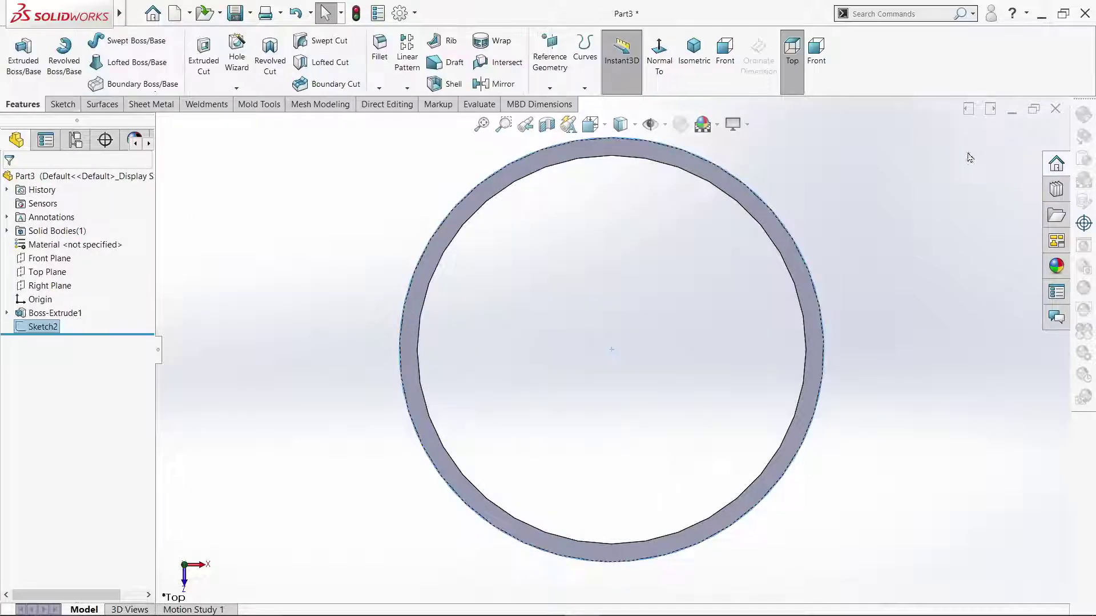
- Start a helix from the converted circle, defined by Height and Pitch, with a height of 6 mm and a pitch of 4 mm
click(584, 85)
click(596, 175)
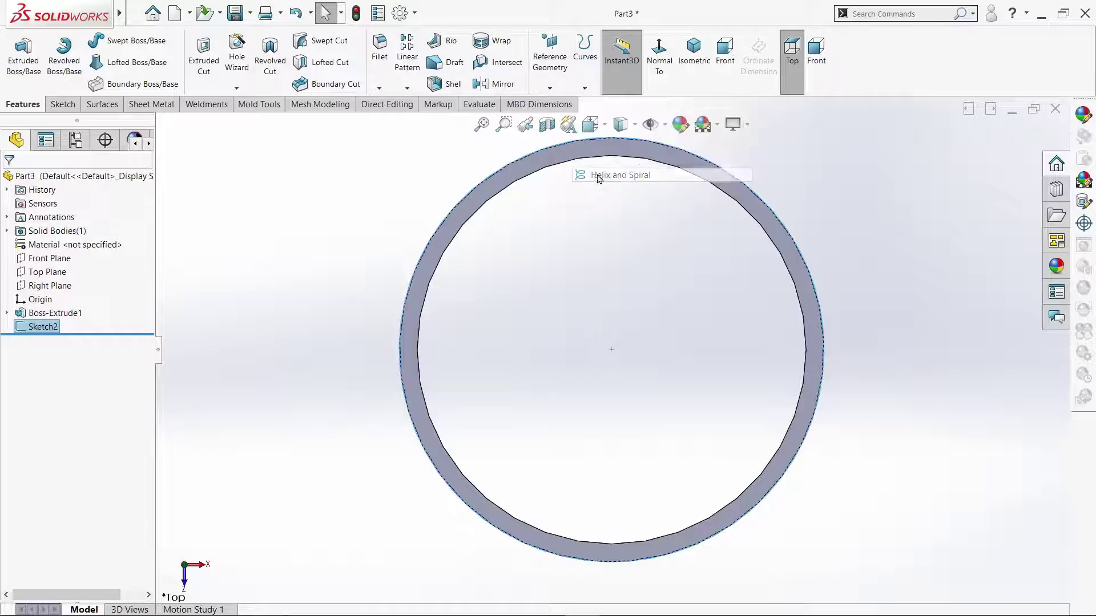
scroll(589, 366, up, 5)
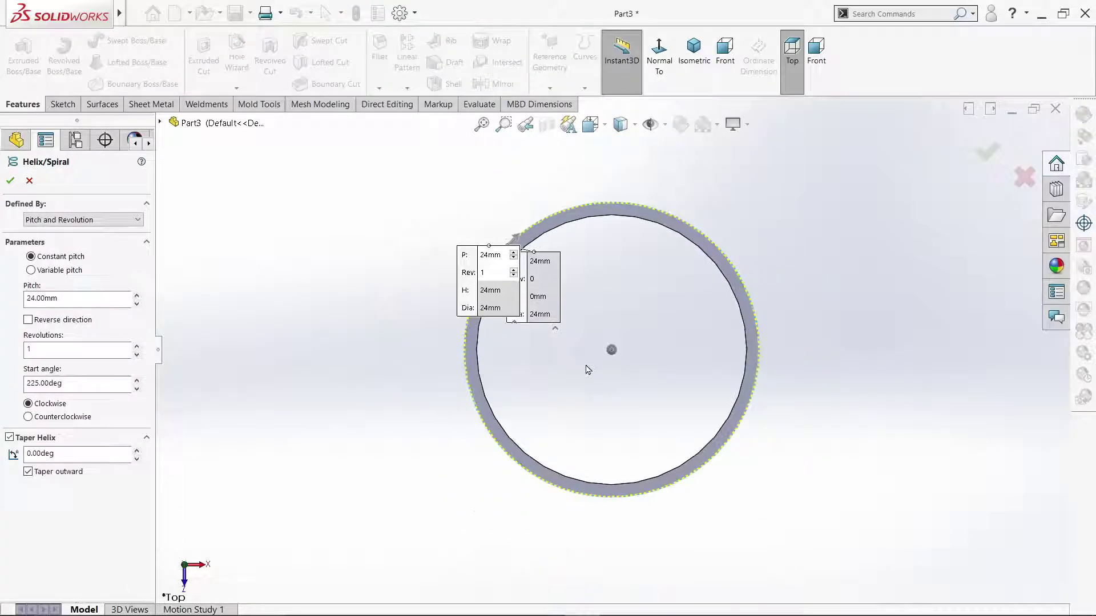
middle_drag(604, 392, 614, 280)
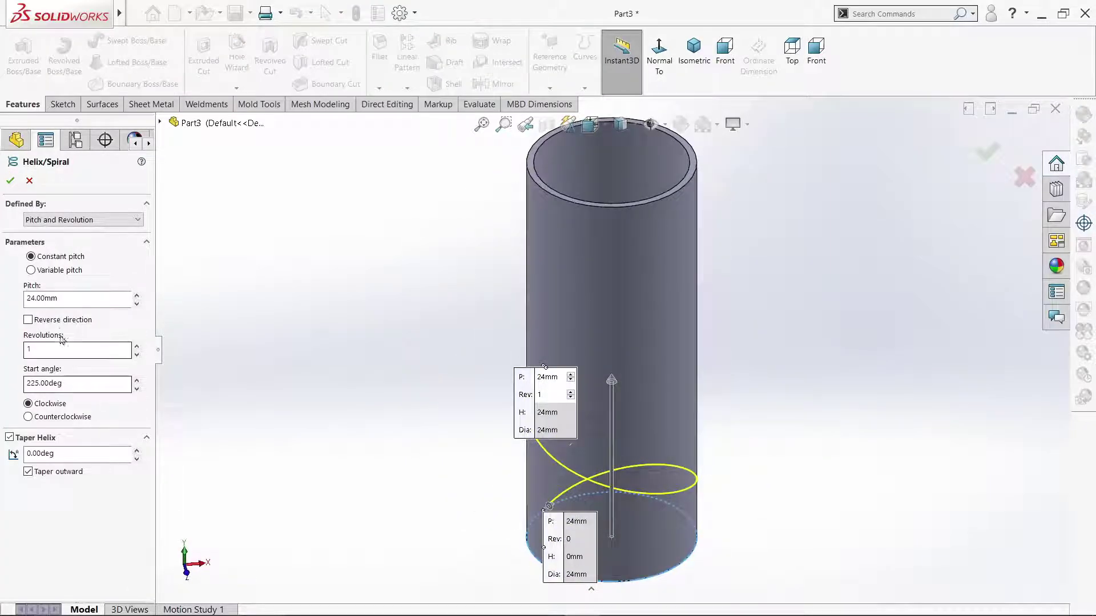
click(74, 220)
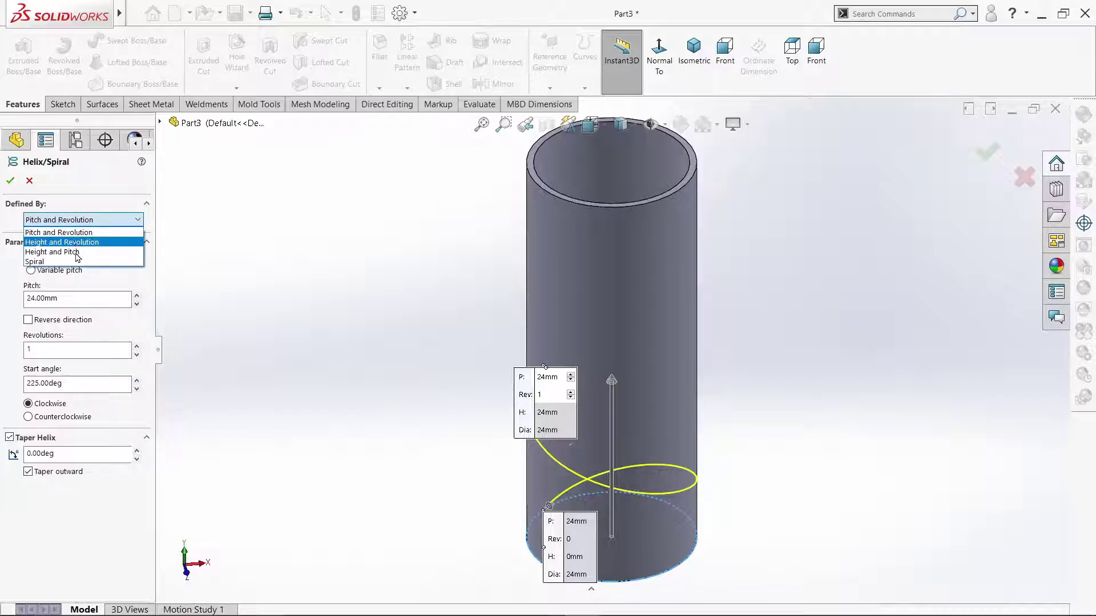
click(78, 252)
drag(74, 303, 2, 285)
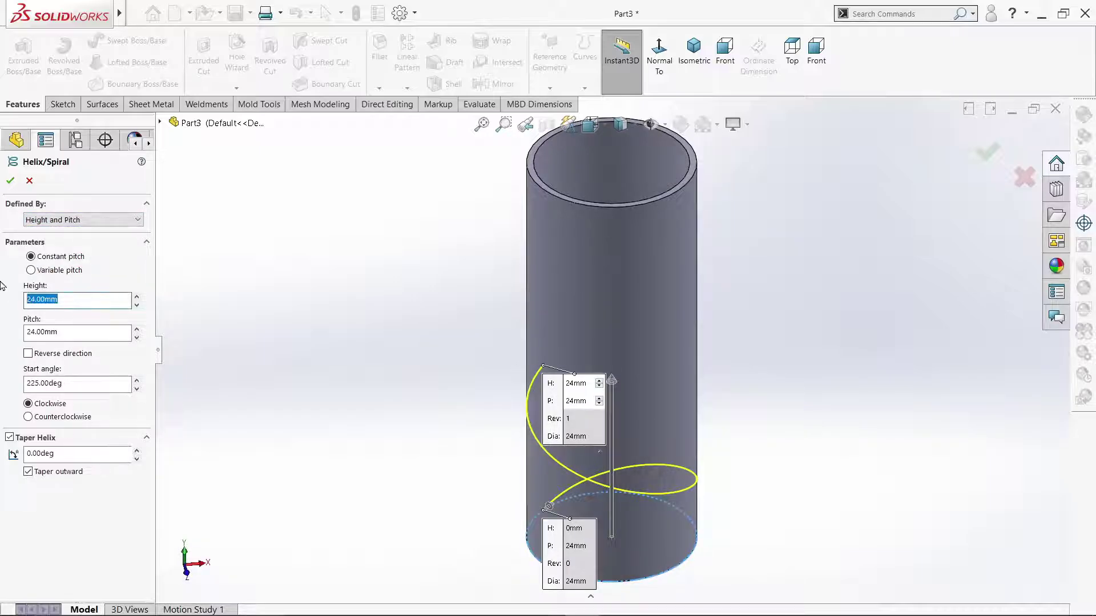
text(6)
key(Return)
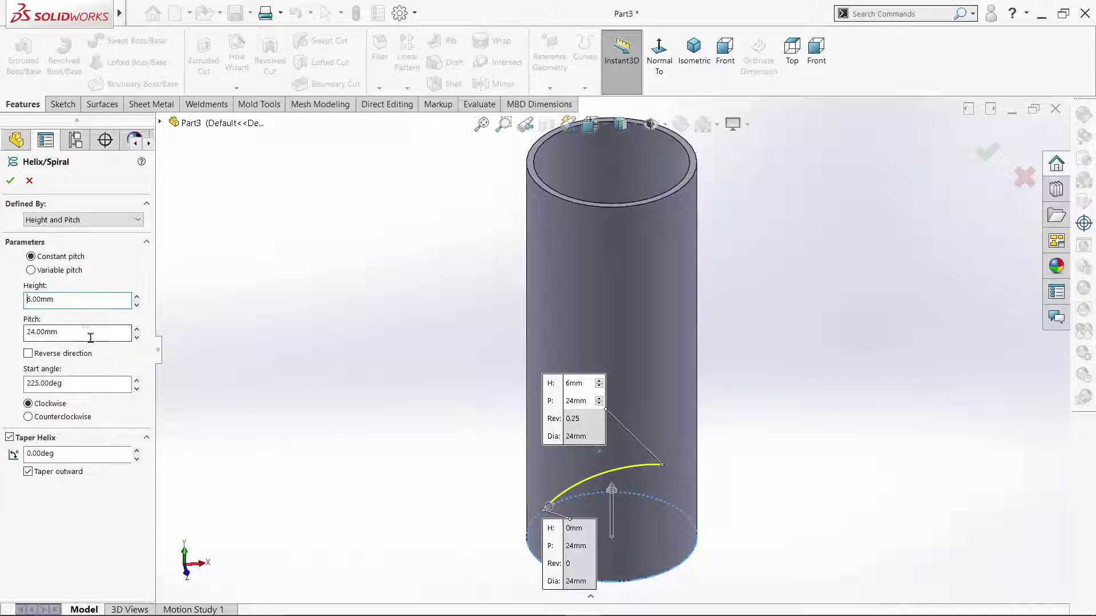
click(138, 338)
click(139, 339)
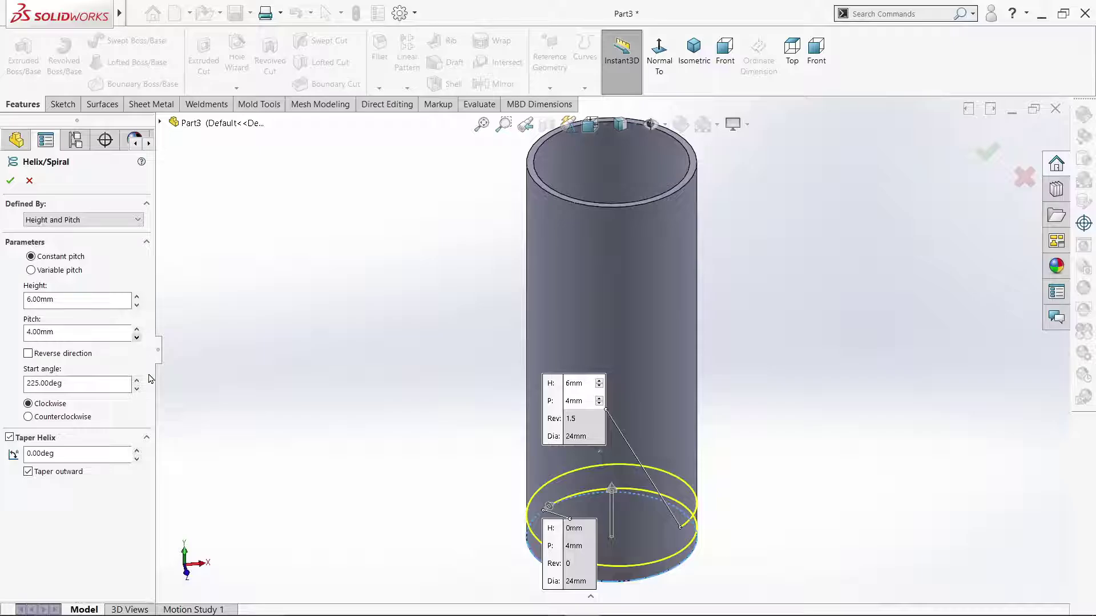
- Redefine the helix by Height and Revolution with 9 revolutions and create it
click(69, 222)
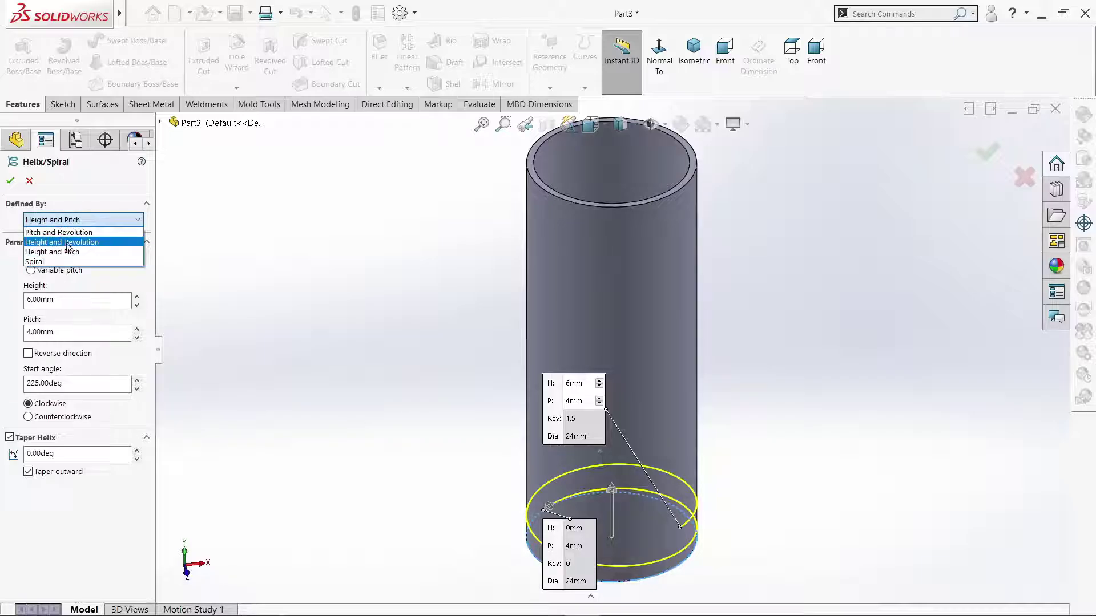
click(108, 240)
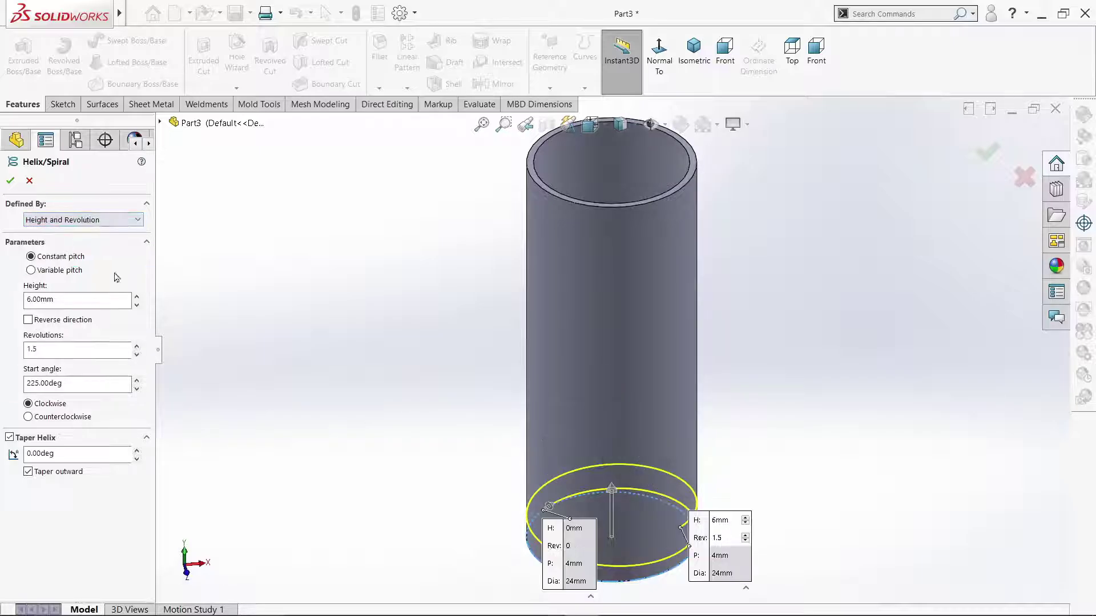
click(137, 350)
click(137, 350)
click(137, 350)
click(137, 350)
click(137, 351)
click(137, 351)
click(137, 350)
click(137, 351)
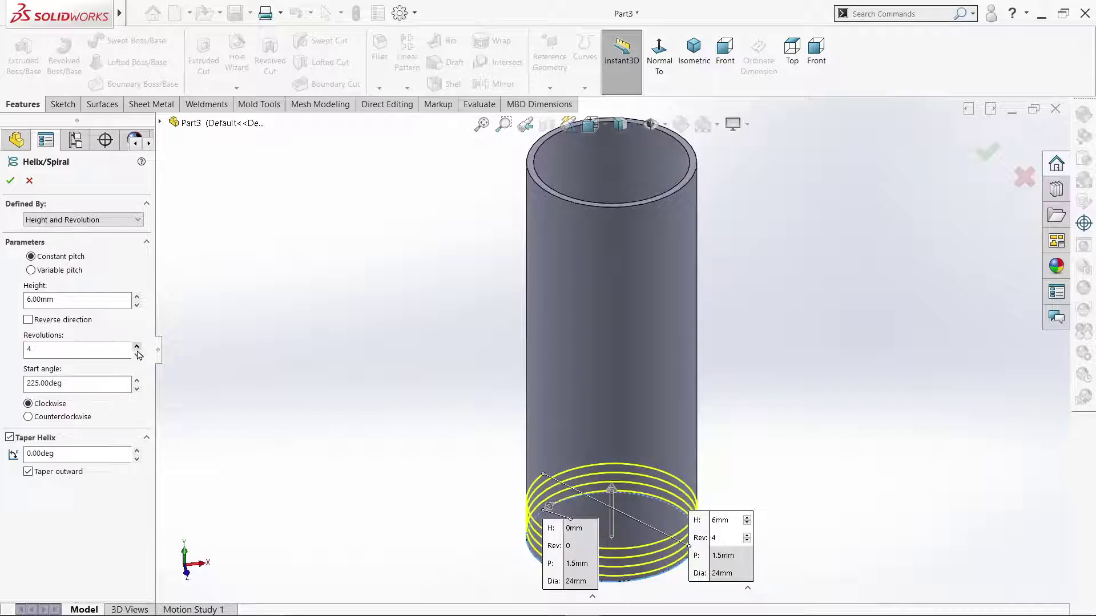
click(137, 347)
click(137, 347)
click(137, 347)
click(137, 347)
click(137, 347)
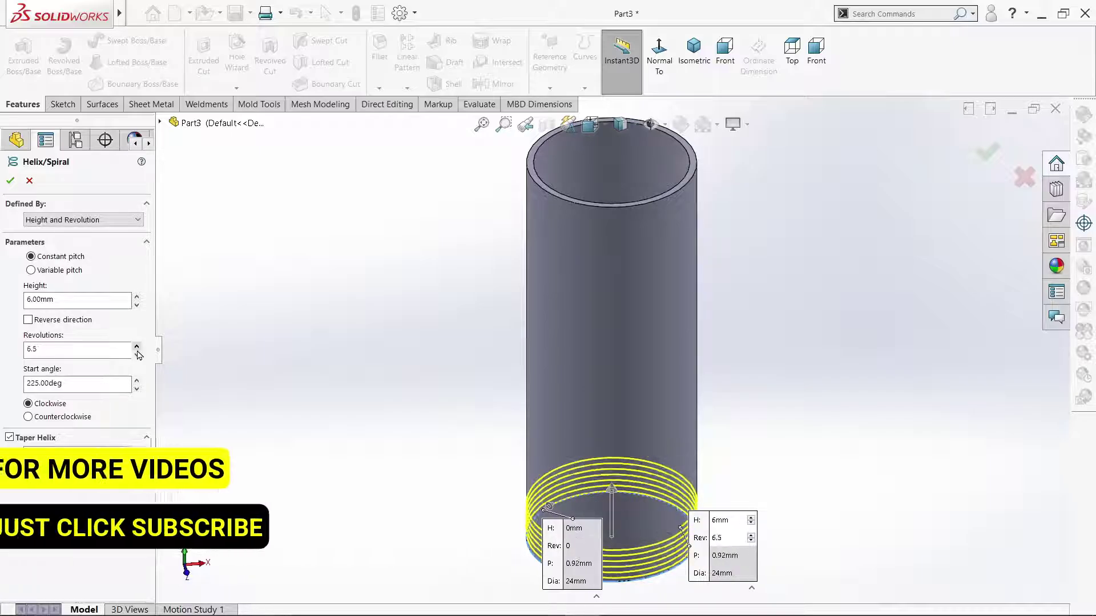
click(137, 348)
click(137, 348)
click(137, 348)
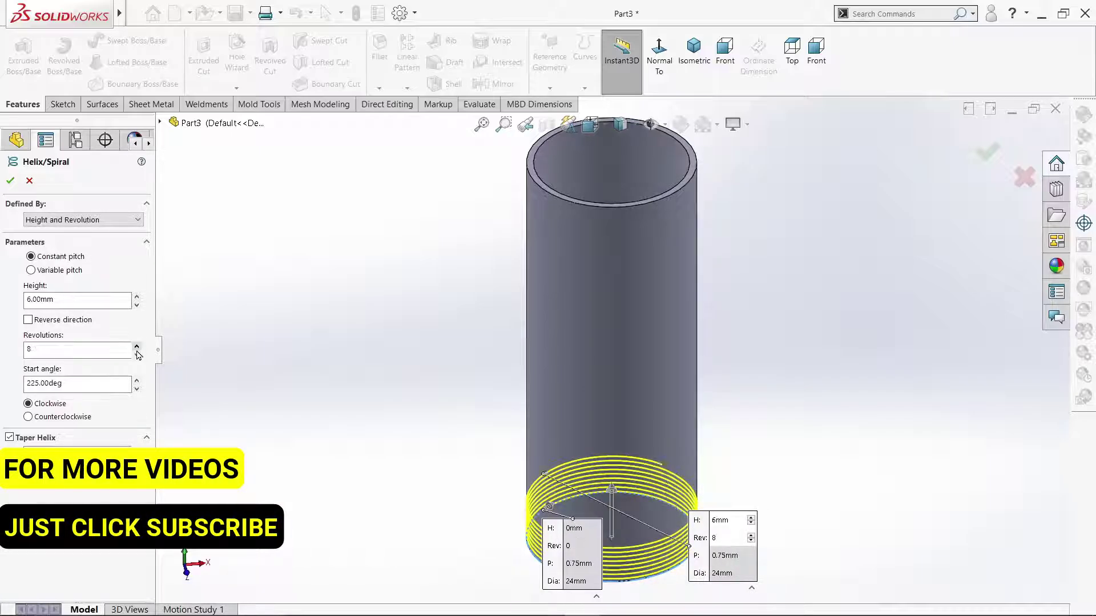
click(137, 350)
click(137, 349)
click(137, 349)
click(137, 349)
scroll(807, 426, up, 2)
scroll(807, 426, down, 2)
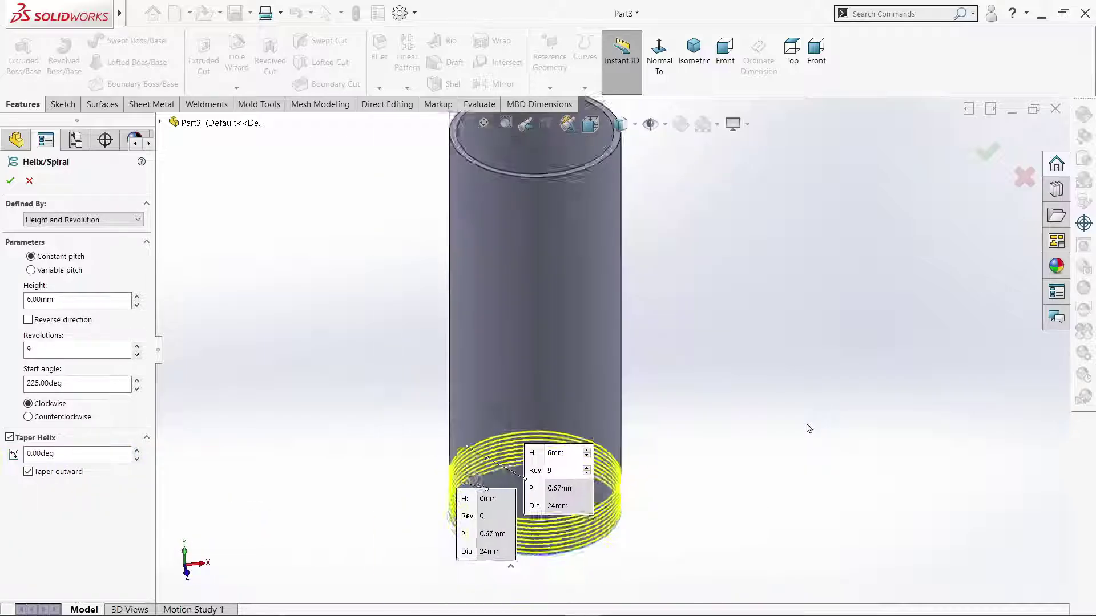
scroll(807, 427, up, 2)
middle_drag(614, 518, 370, 479)
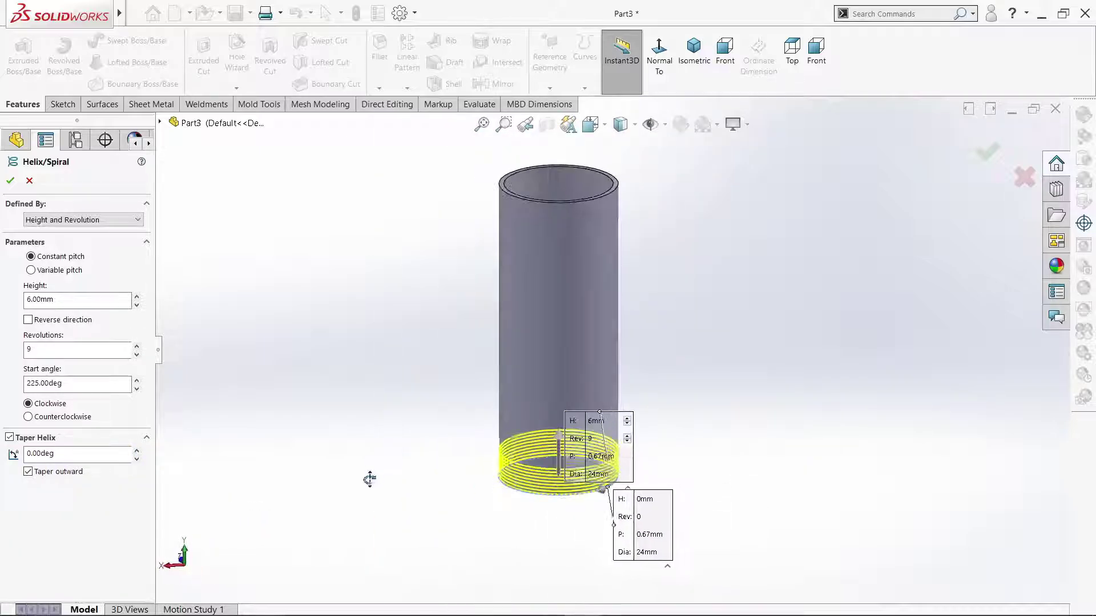
scroll(617, 472, down, 5)
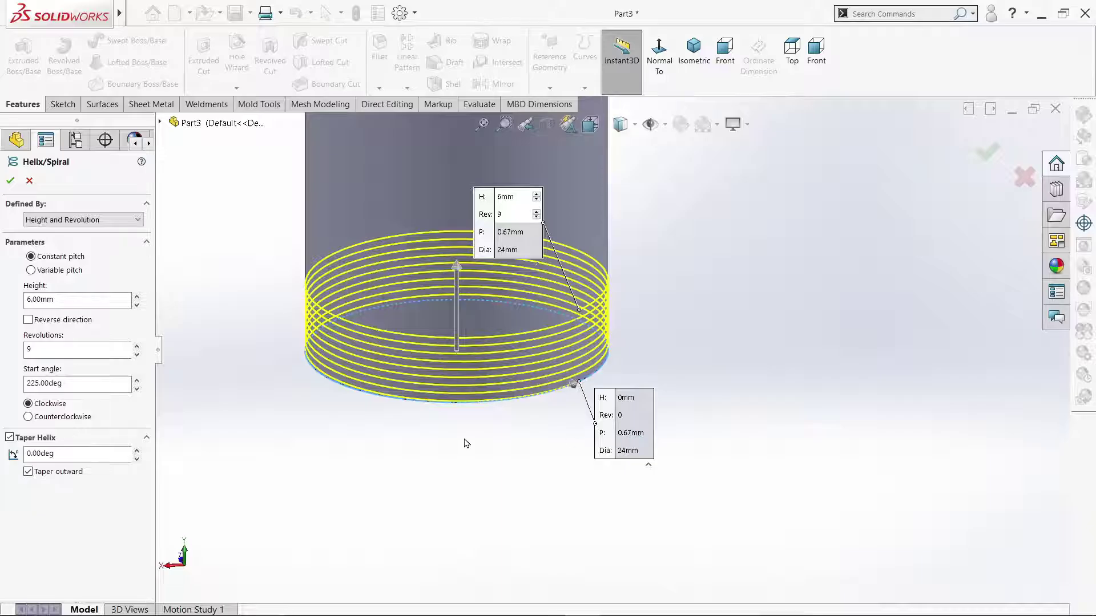
click(8, 184)
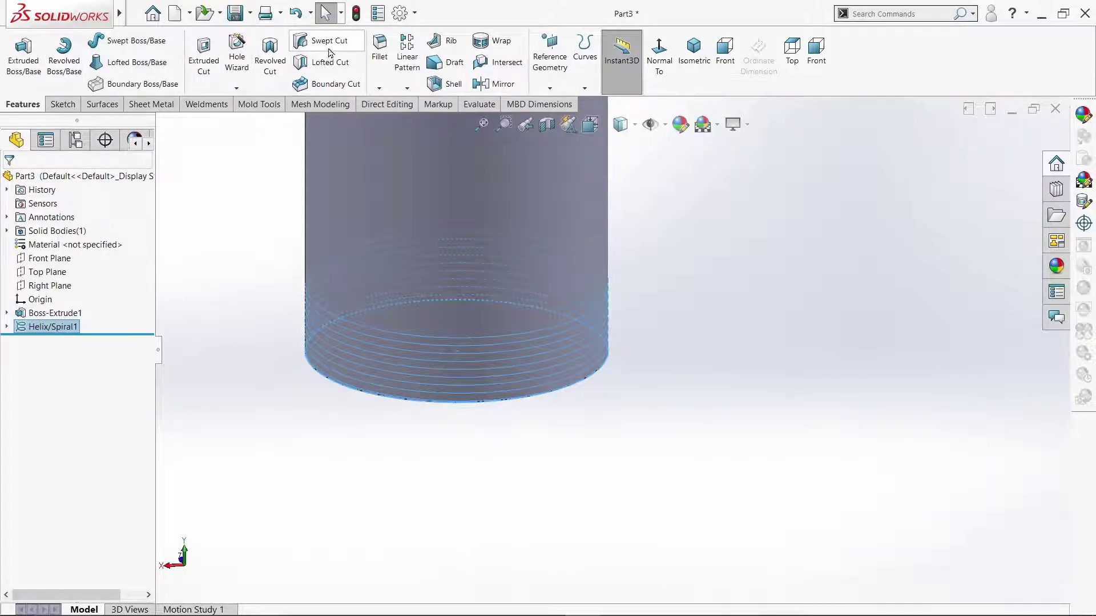
- Start a swept cut along the helix using a circular profile with a diameter of 1 mm
click(329, 47)
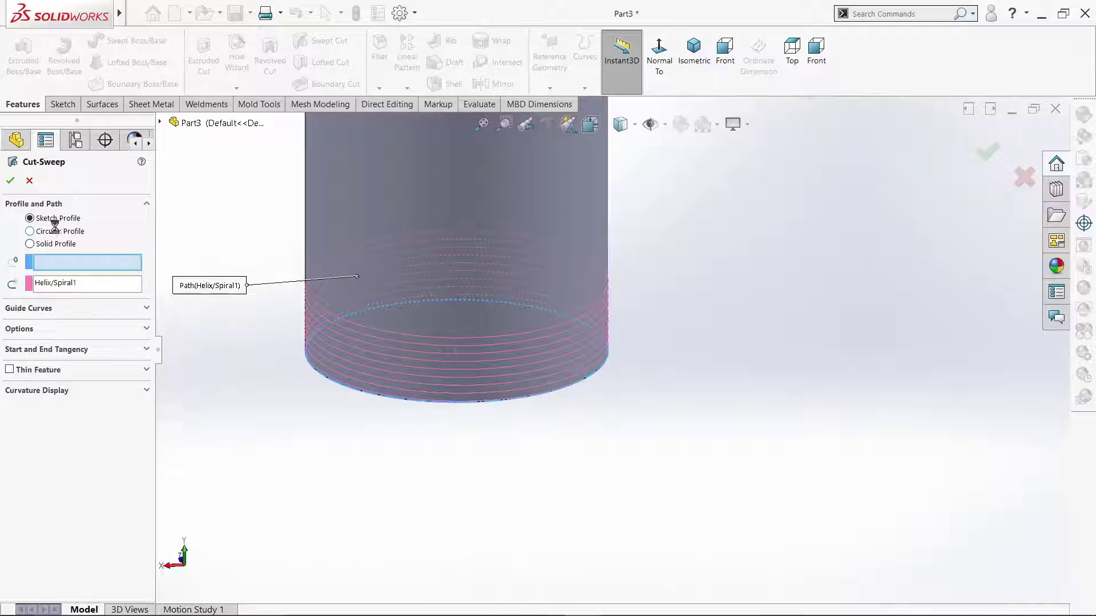
click(60, 230)
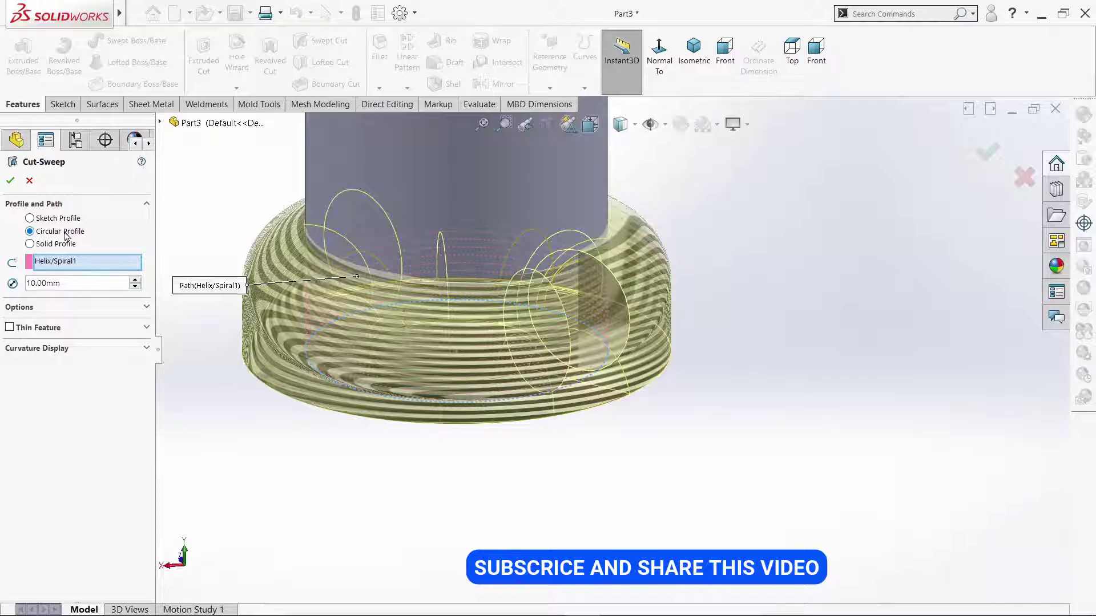
double_click(61, 282)
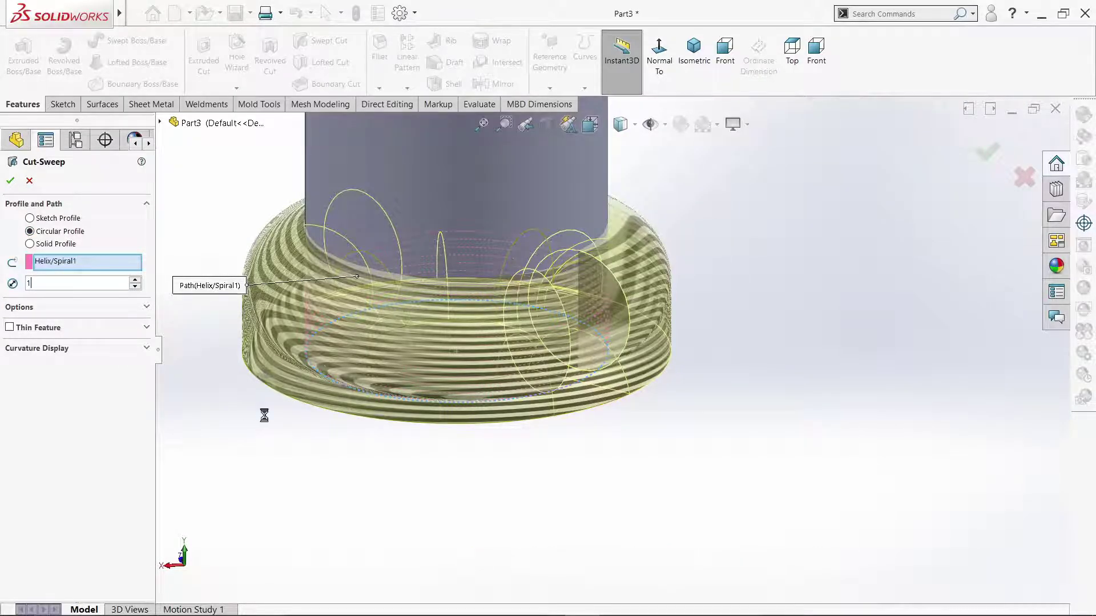
text(1)
key(Return)
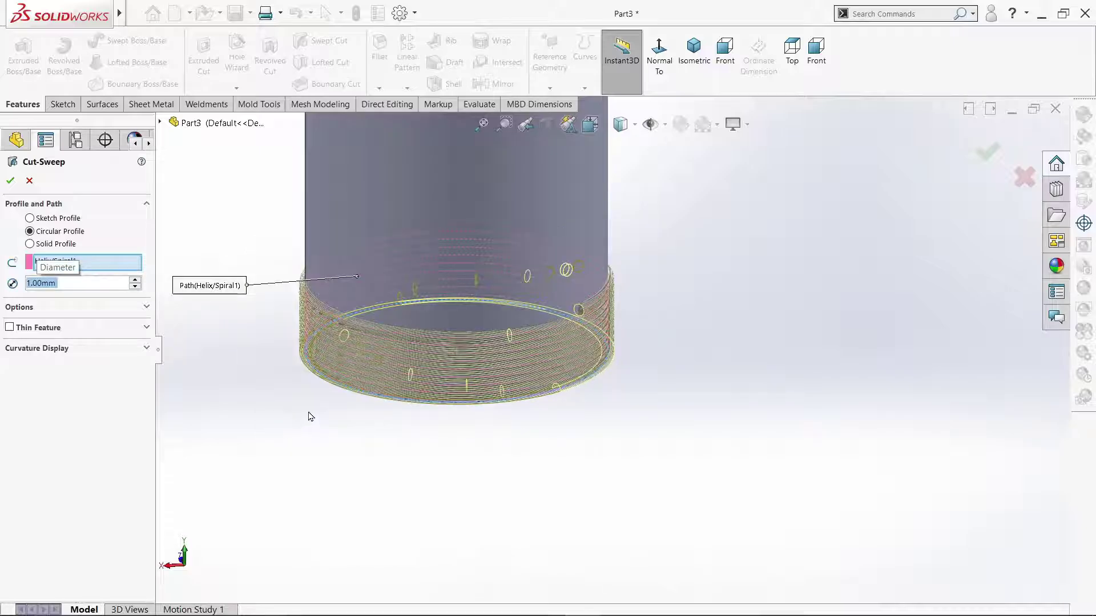
- Reduce the swept cut's circular profile diameter to 0.5 mm and create the thread cut
middle_drag(308, 417, 332, 405)
scroll(333, 406, up, 3)
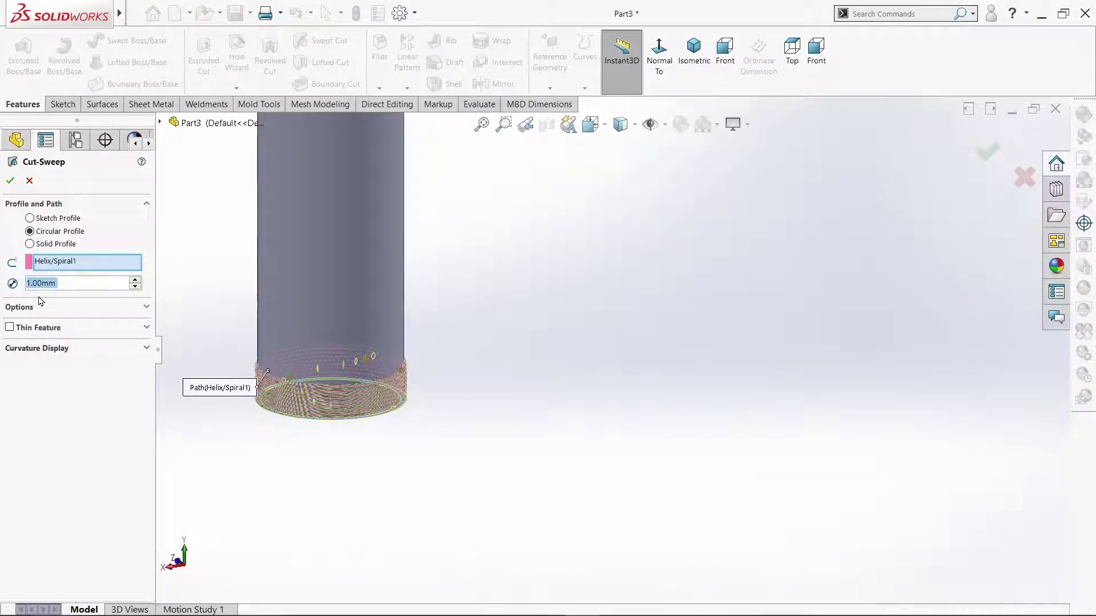
text(0.5)
key(Return)
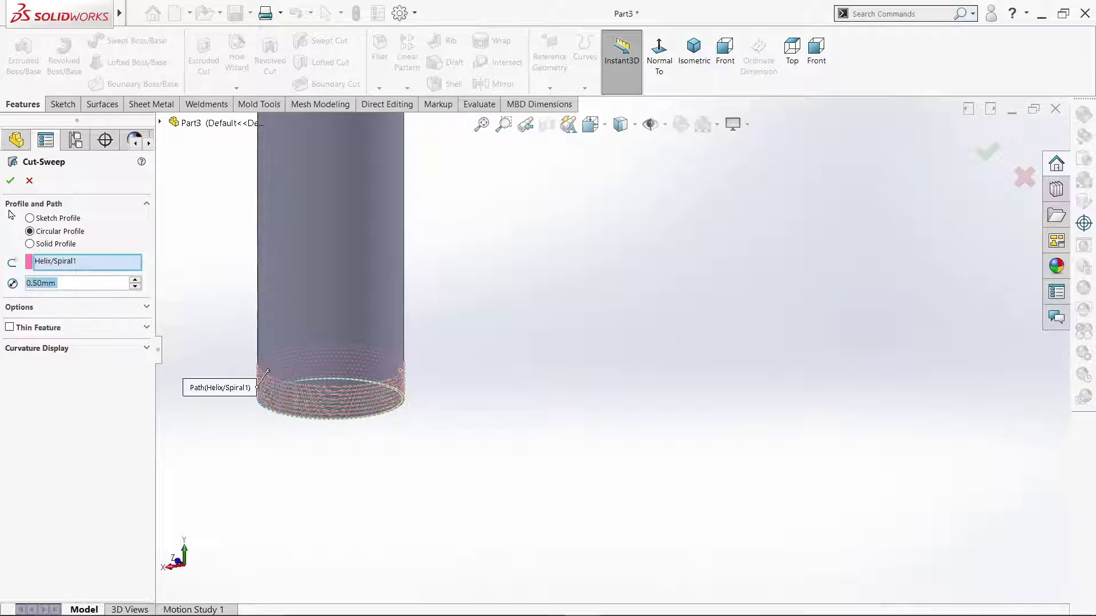
click(10, 181)
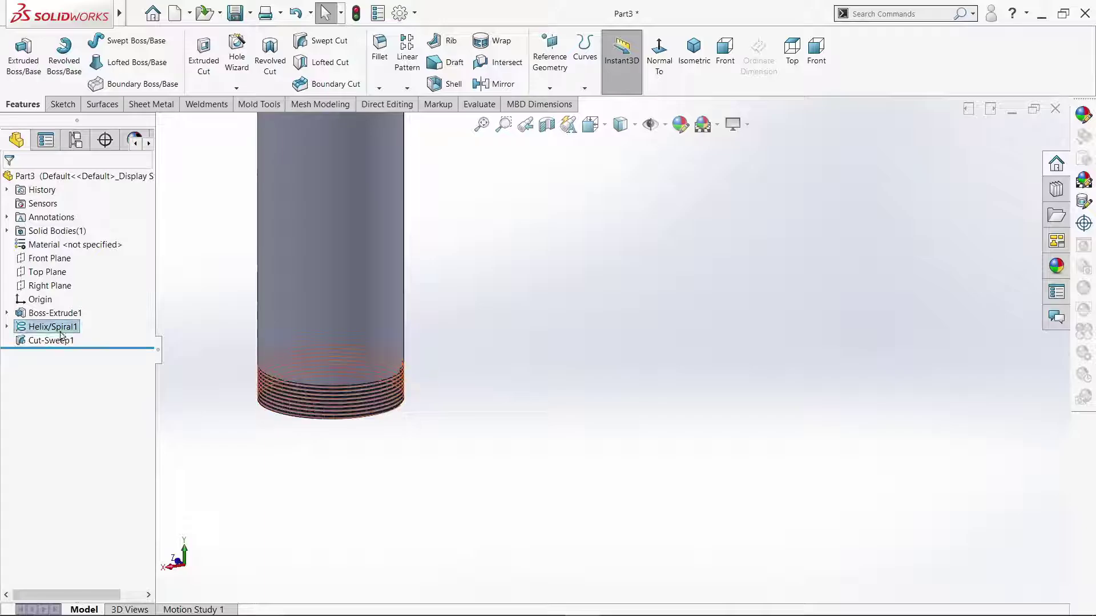
- Hide the helix curve used for the thread
right_click(79, 328)
key(Escape)
- Start a sketch on the flat half-round face where the thread groove ends at its upper side, viewed normal to that face
middle_drag(337, 465, 188, 465)
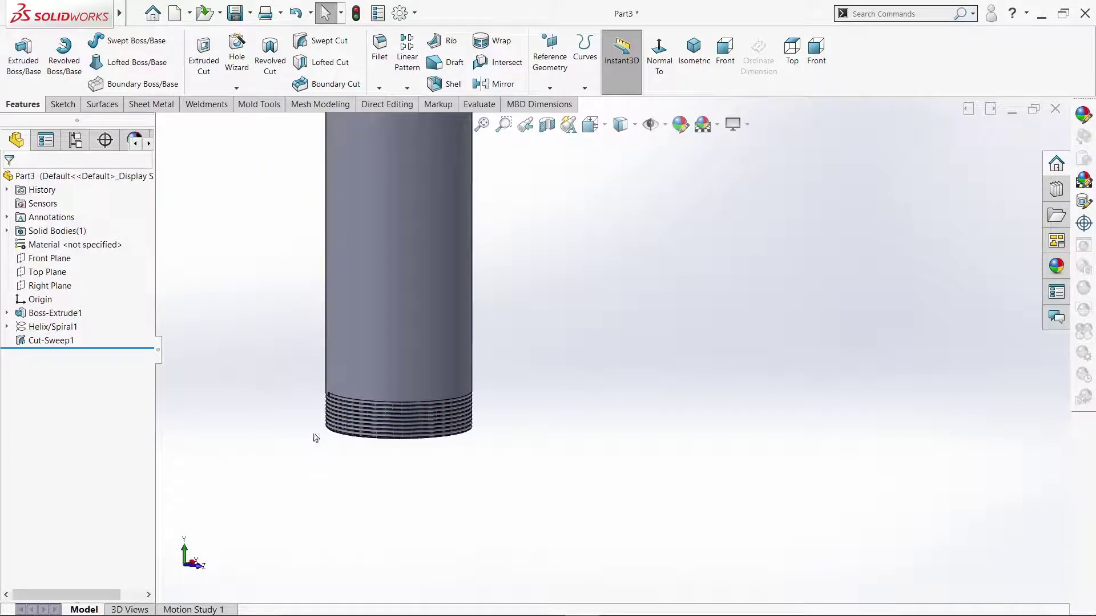
scroll(316, 438, down, 10)
scroll(482, 333, down, 2)
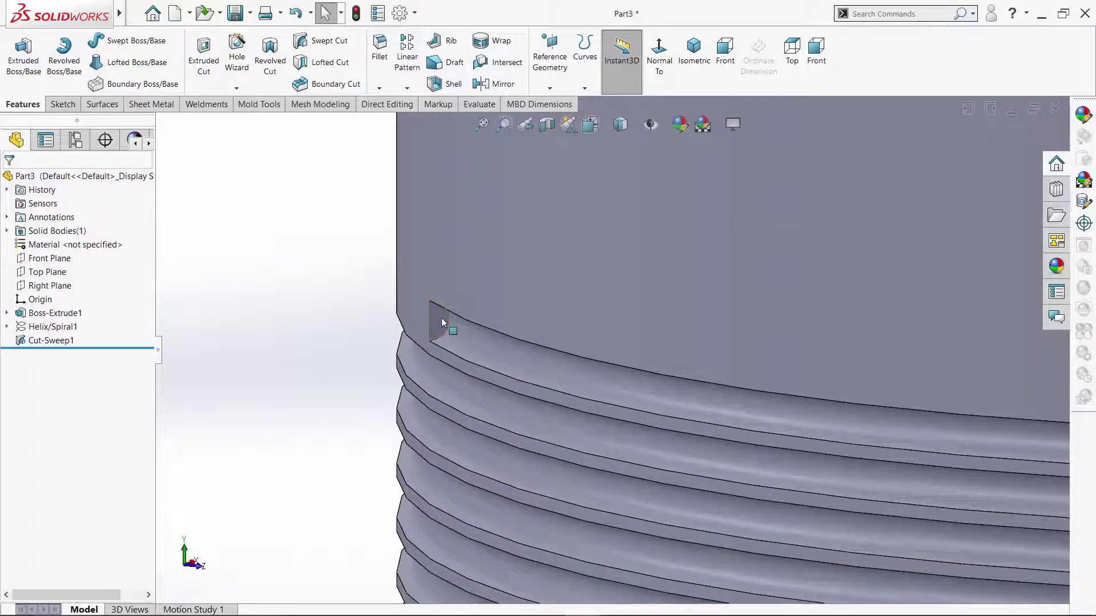
click(441, 318)
click(491, 284)
click(676, 54)
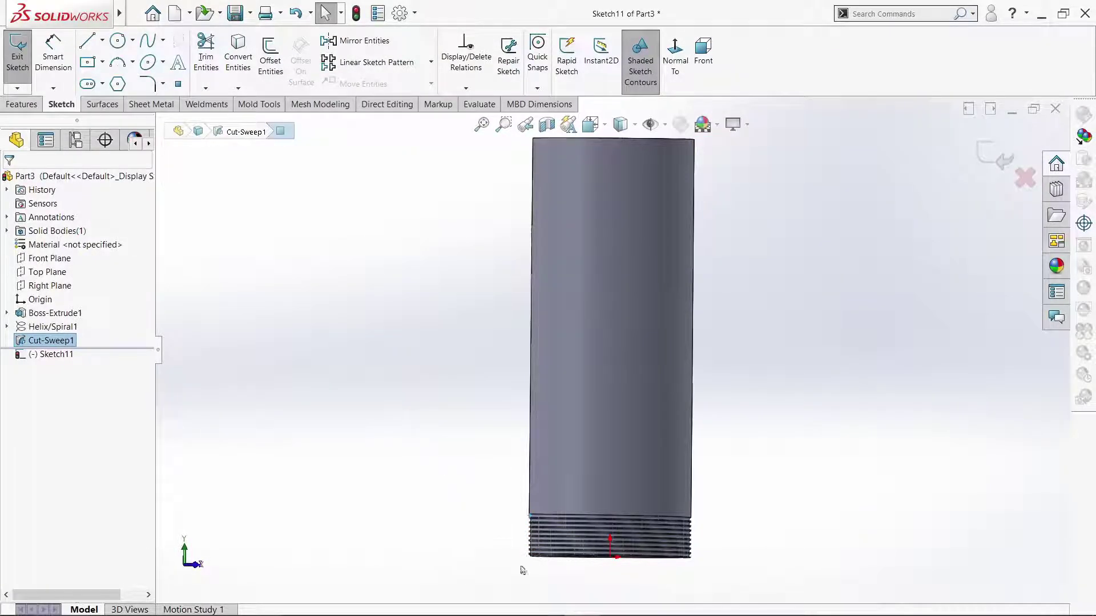
- Convert the half-round face's edges into the sketch and extrude-cut this profile to run out the end of the thread
scroll(523, 570, down, 10)
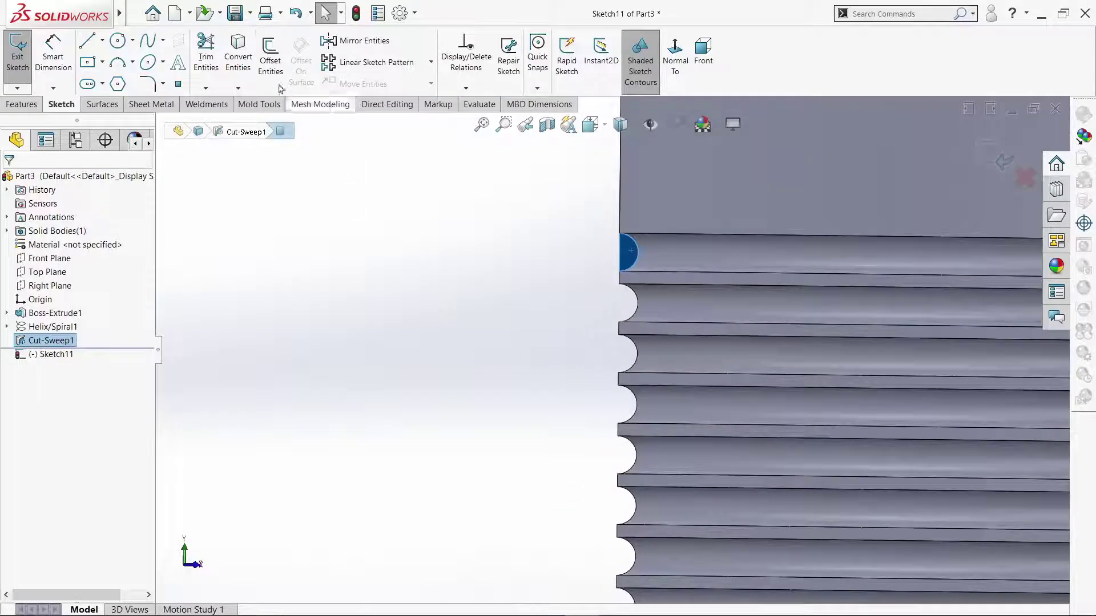
click(235, 57)
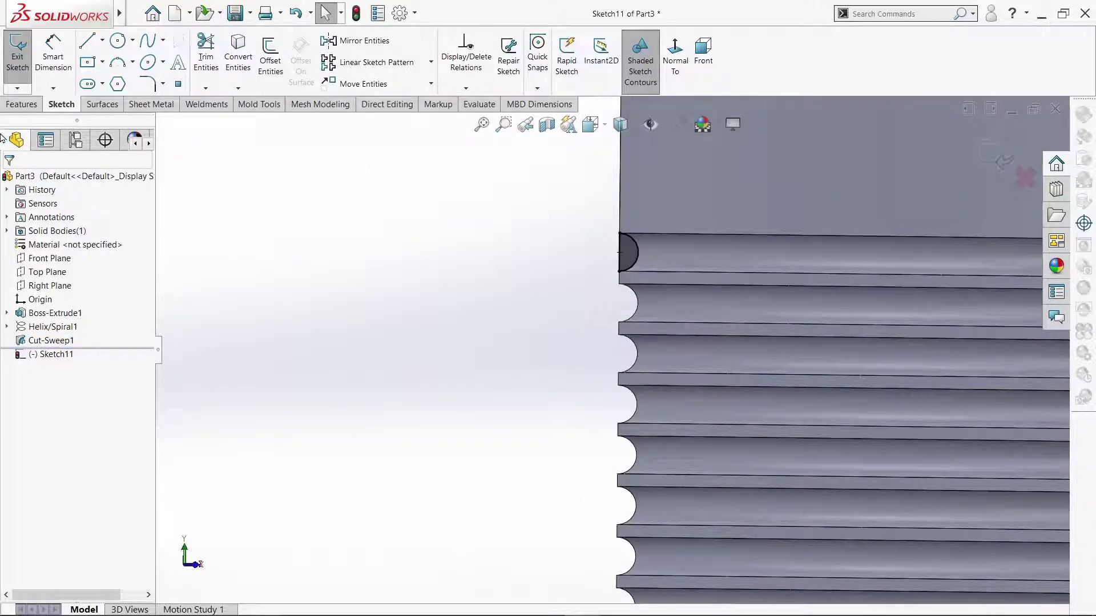
click(21, 104)
click(204, 60)
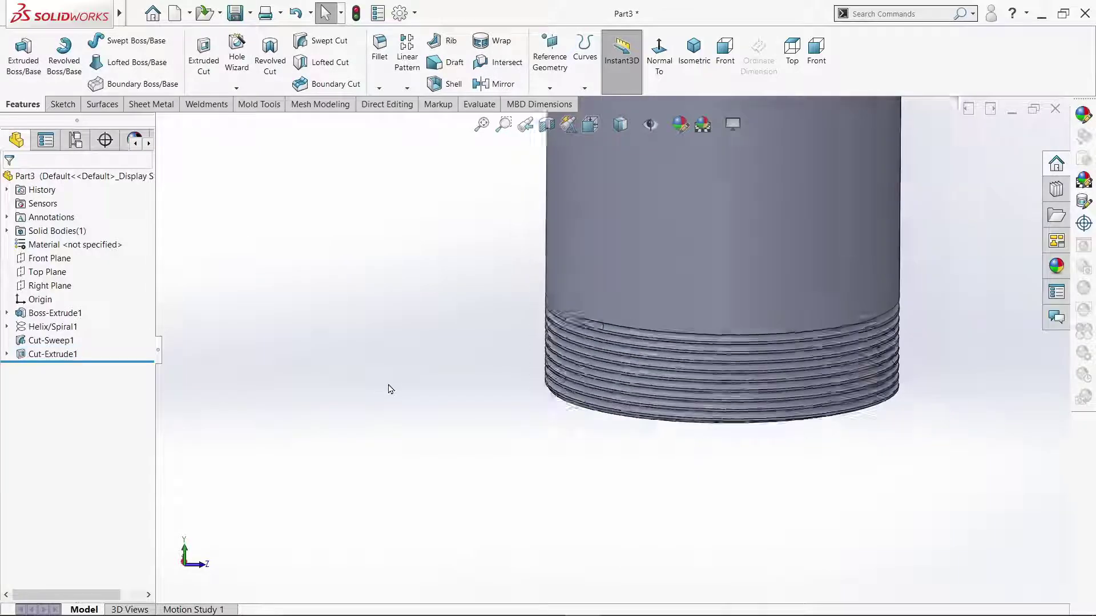
- In a new Front Plane sketch, draw a horizontal line about 12.7 mm long just below the tube's upper edge
middle_drag(406, 400, 447, 380)
scroll(449, 386, up, 6)
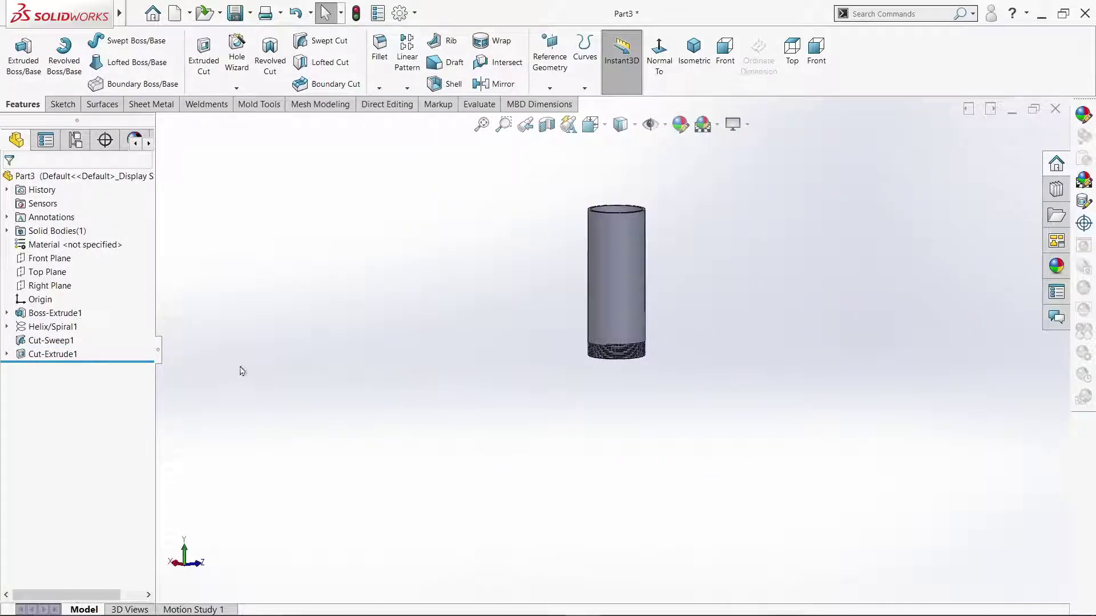
click(48, 260)
click(56, 245)
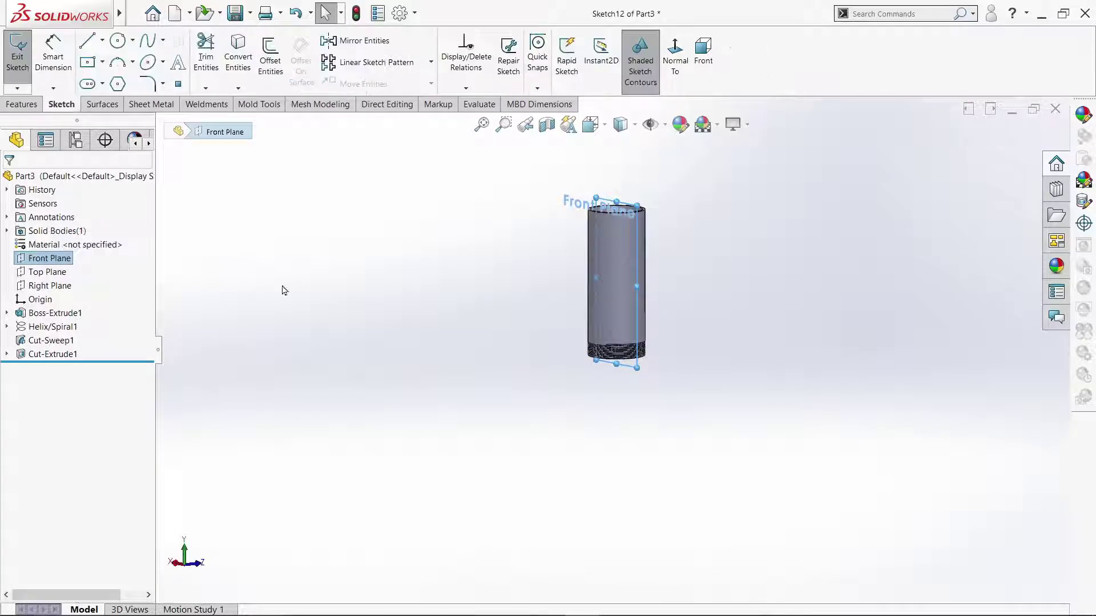
click(666, 67)
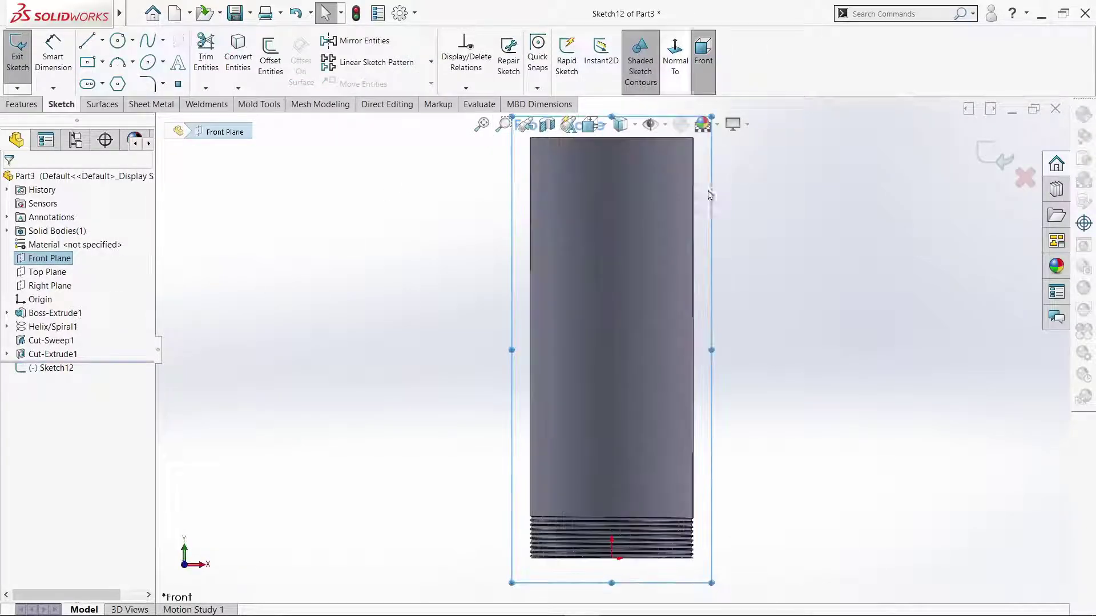
click(651, 421)
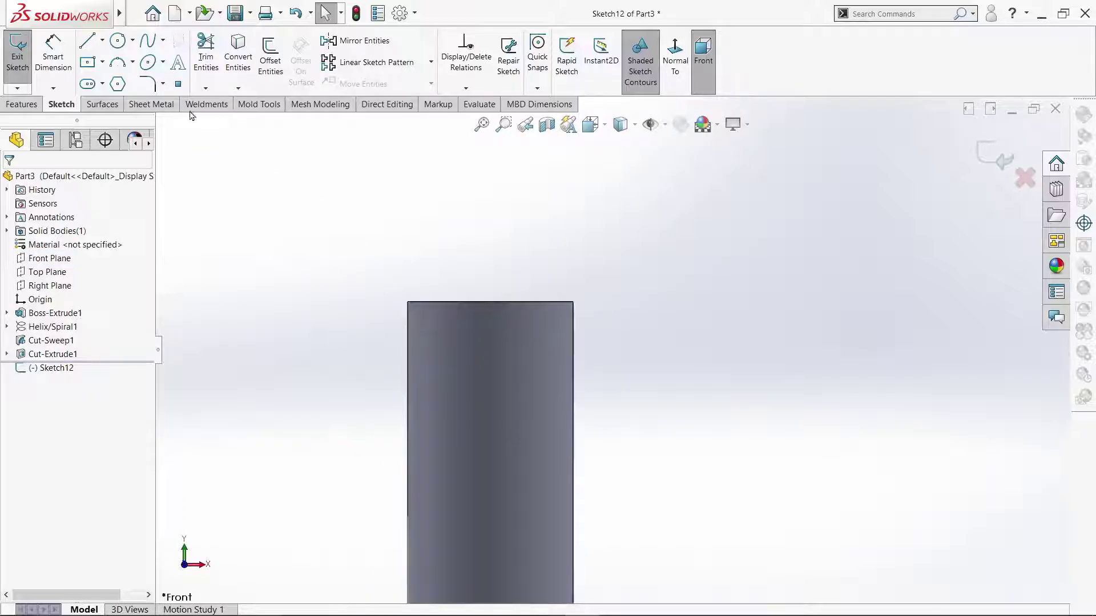
key(l)
scroll(477, 365, down, 3)
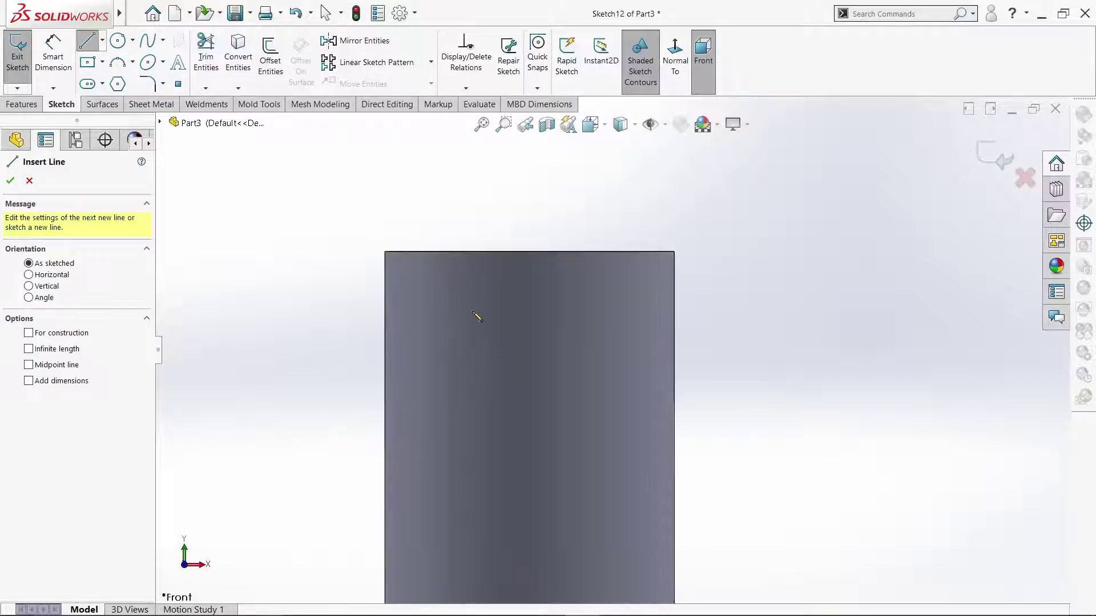
click(469, 304)
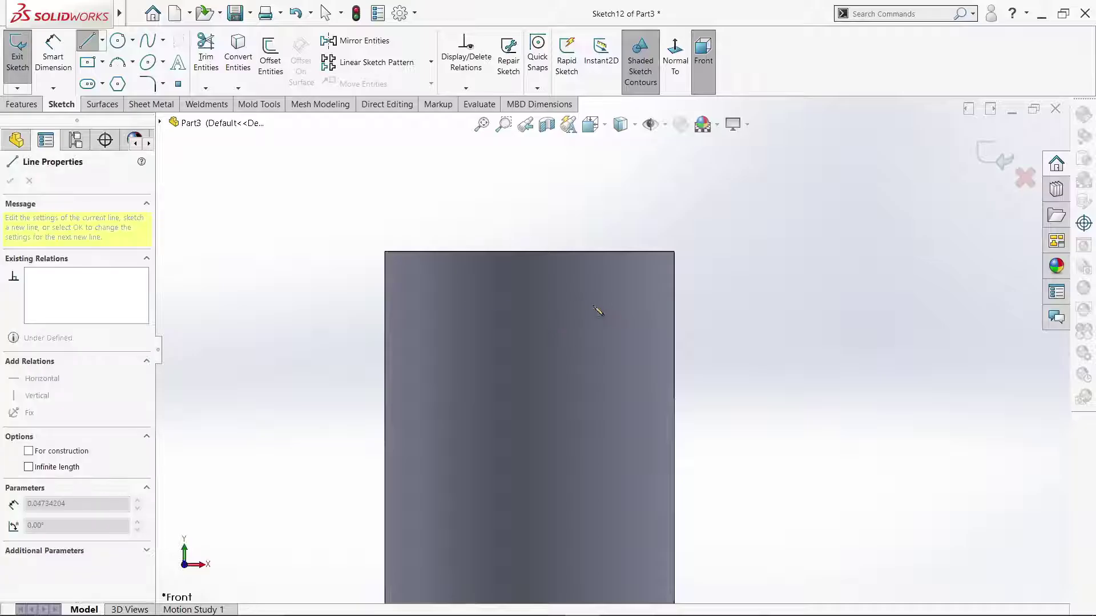
right_click(625, 309)
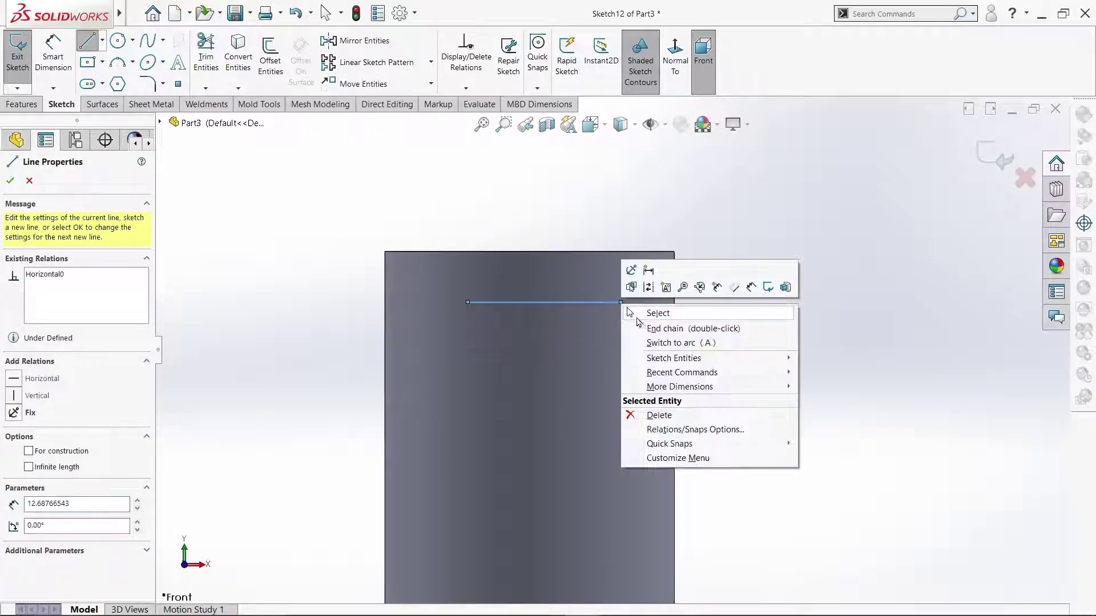
click(648, 313)
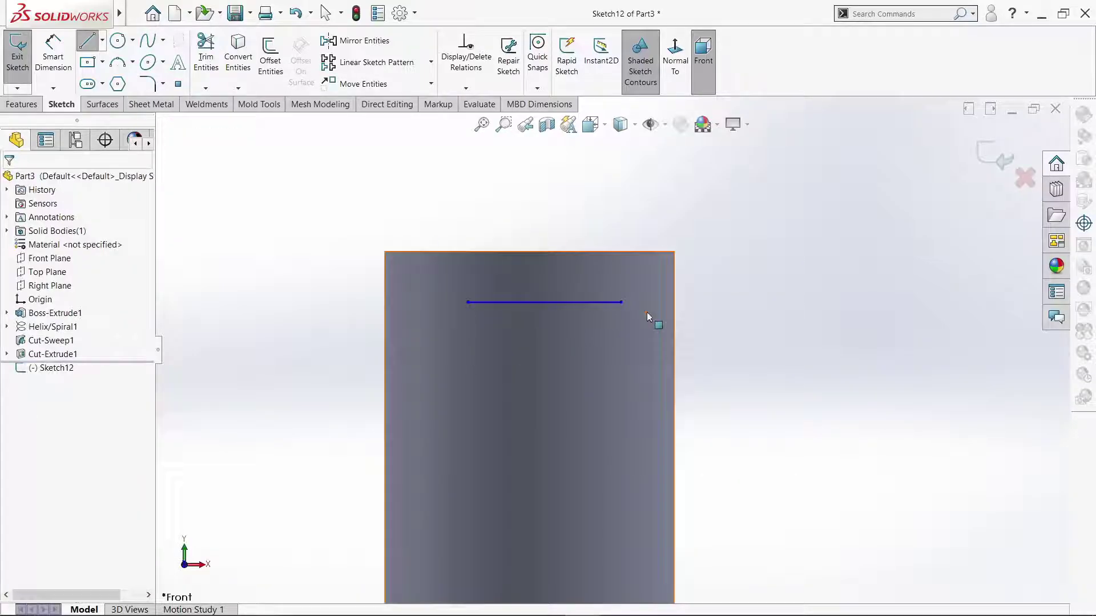
- Draw two connected three-point arcs down from the line's right end: one bowing inward, radius about 8.3 mm, and one bowing outward, radius about 2.4 mm
click(117, 62)
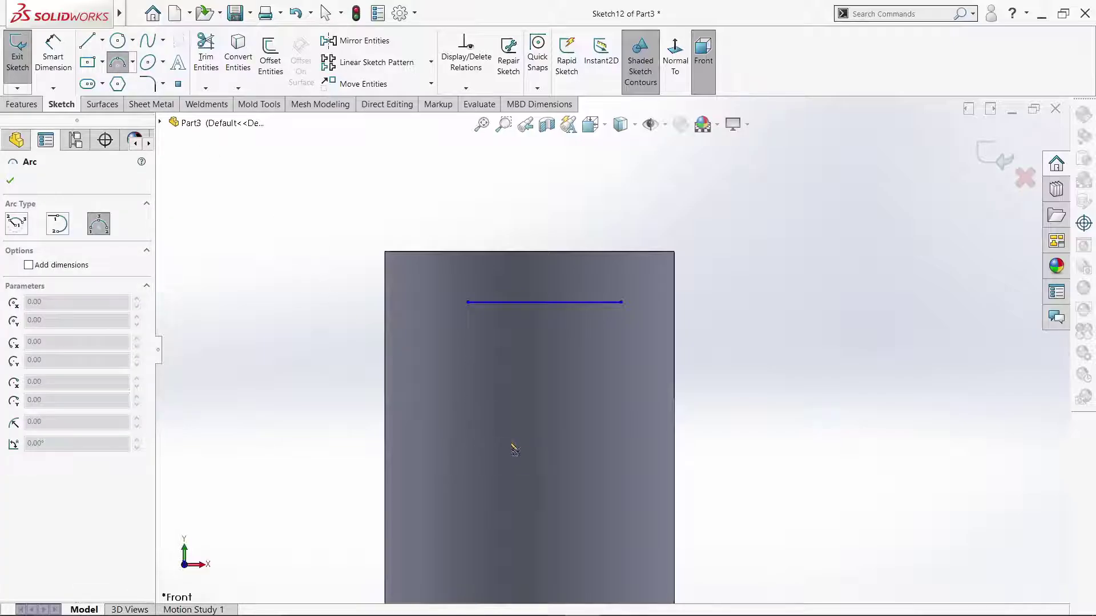
click(621, 303)
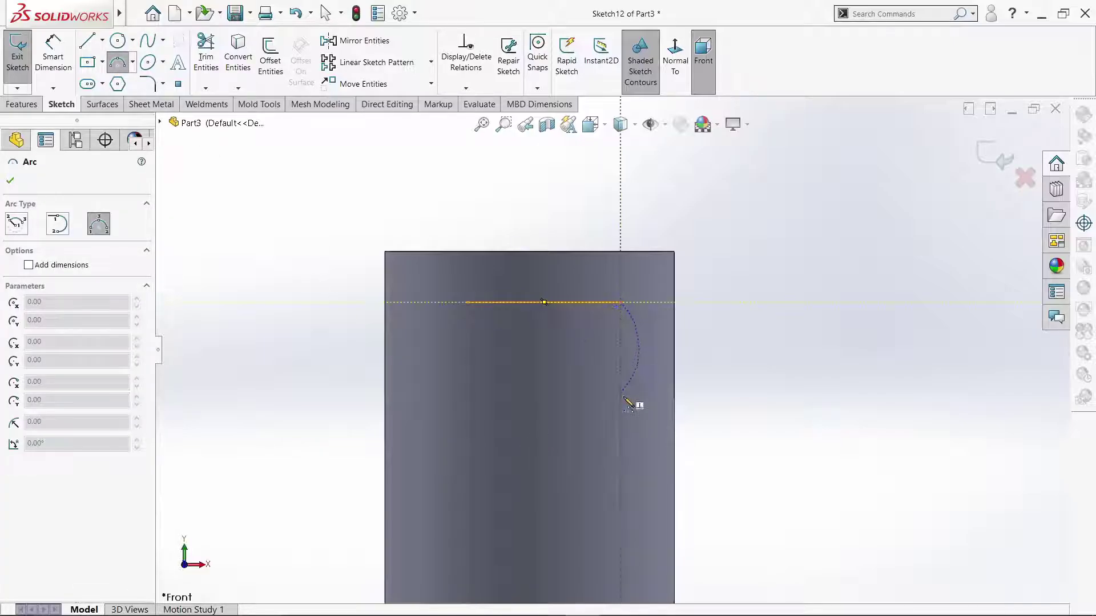
click(626, 418)
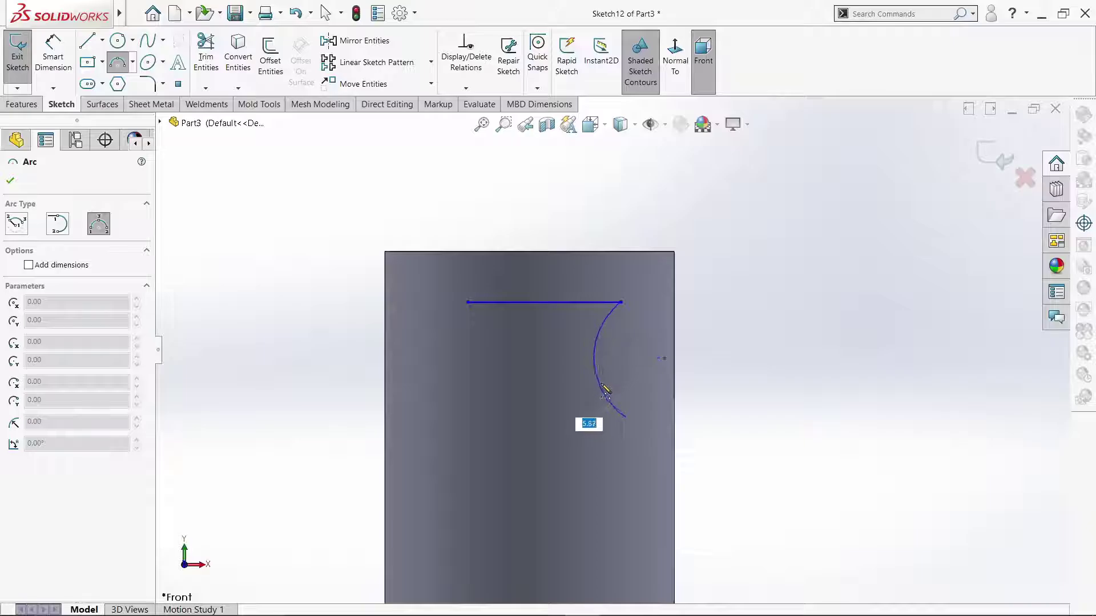
click(607, 375)
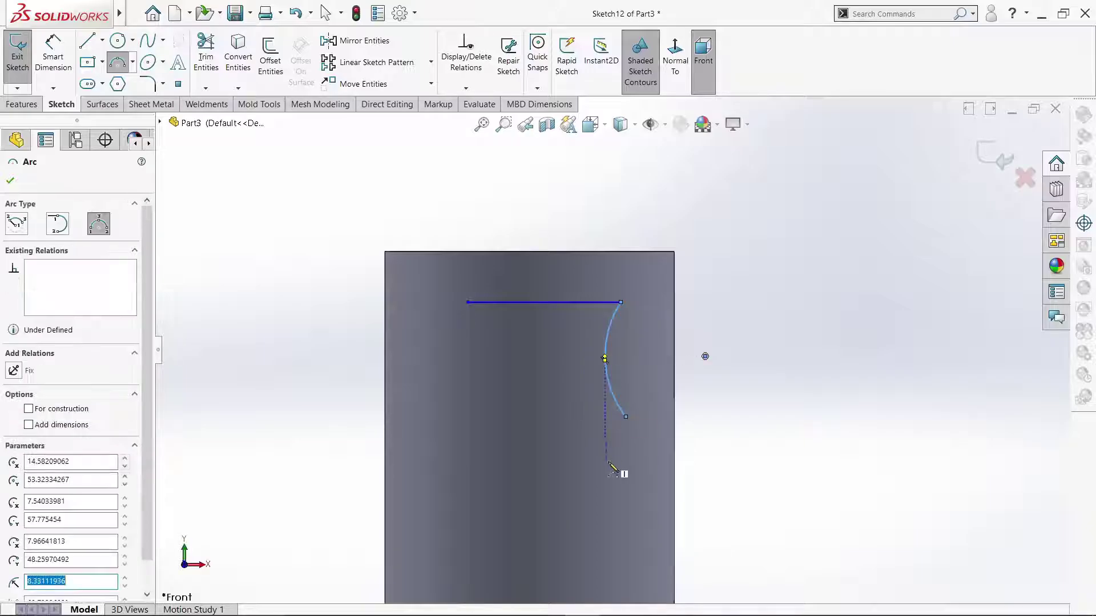
click(626, 417)
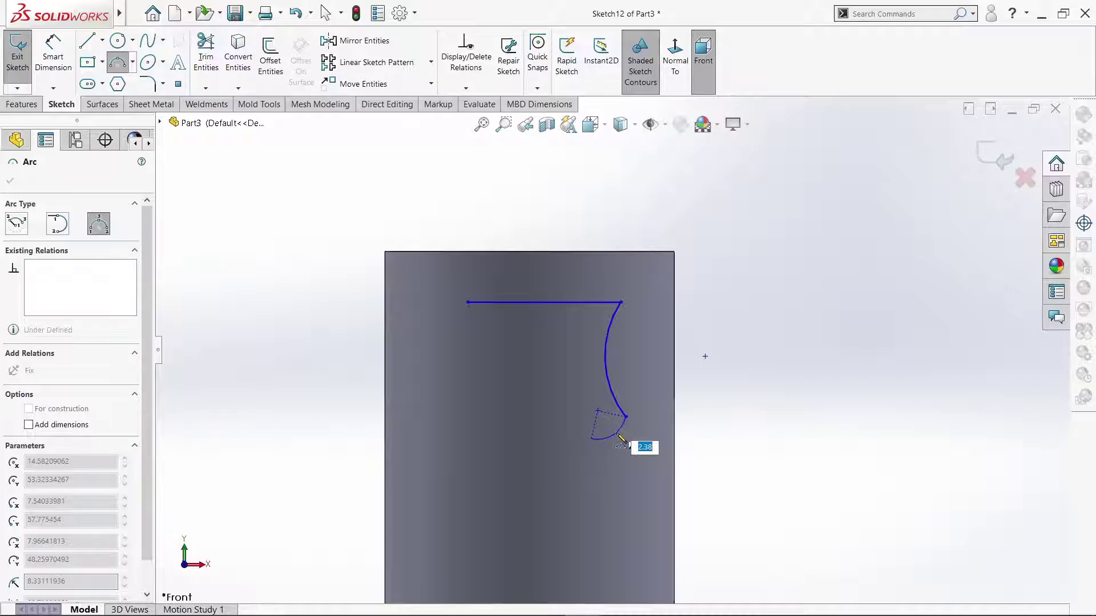
click(616, 436)
right_click(511, 400)
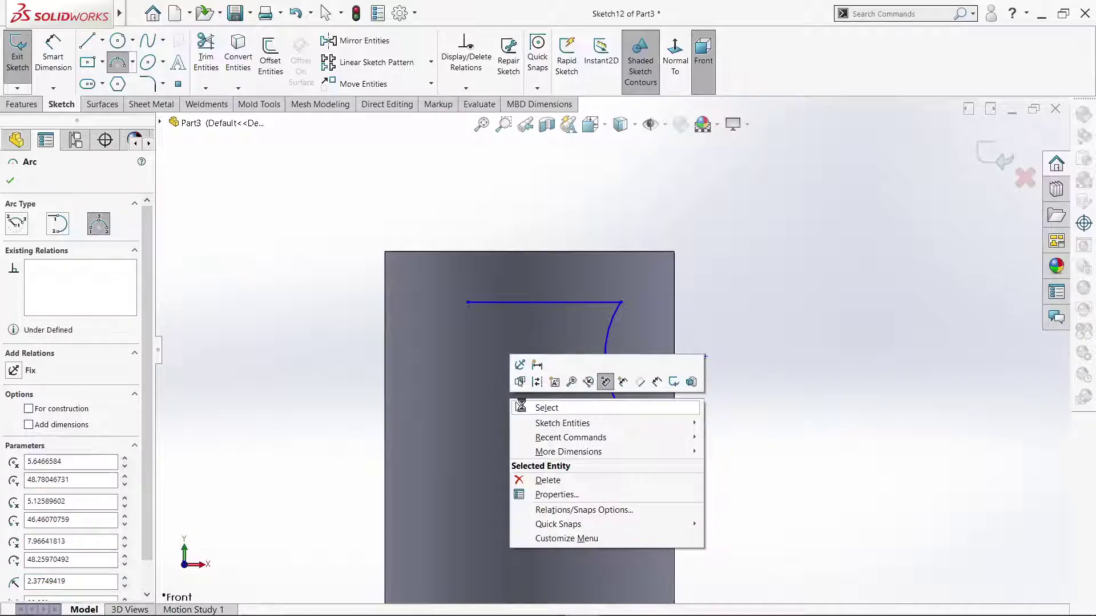
click(520, 407)
- Draw a vertical construction line from the midpoint of the tube's upper edge down past the lower arc
click(88, 40)
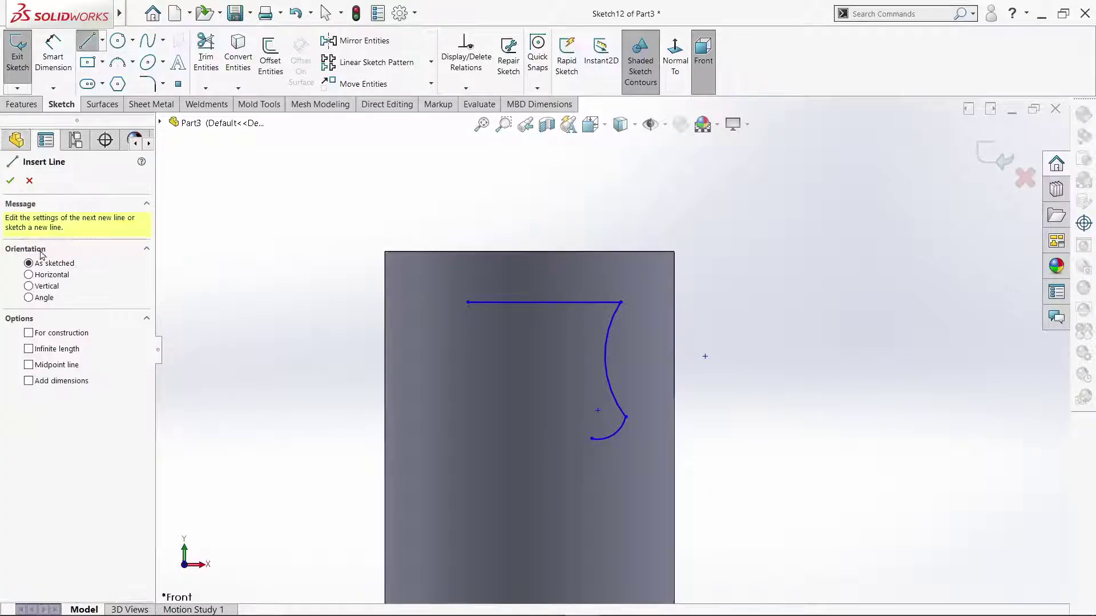
click(528, 251)
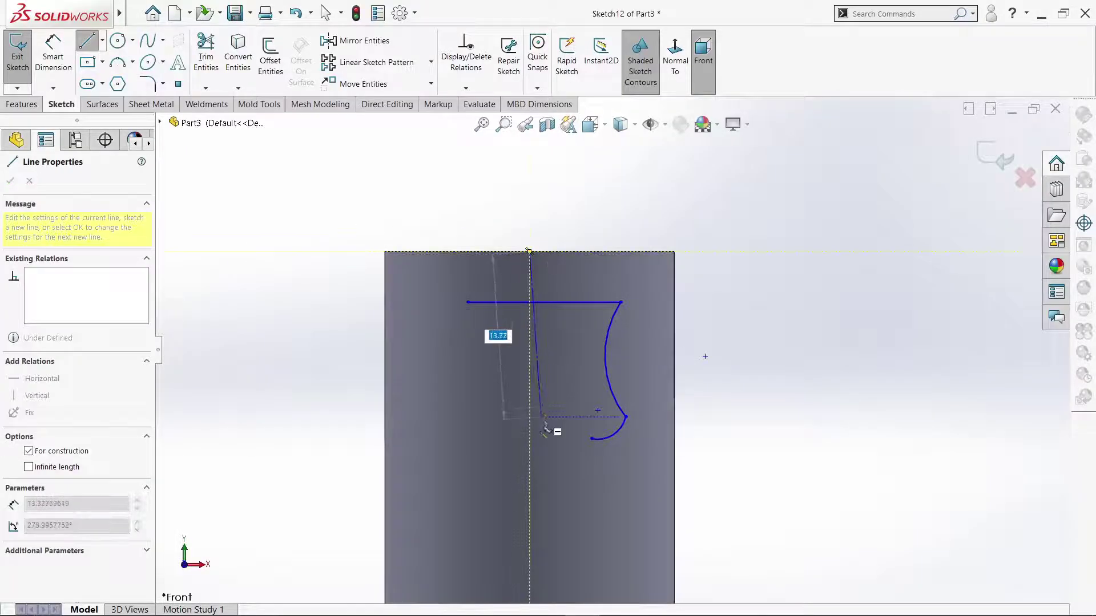
click(530, 504)
right_click(530, 505)
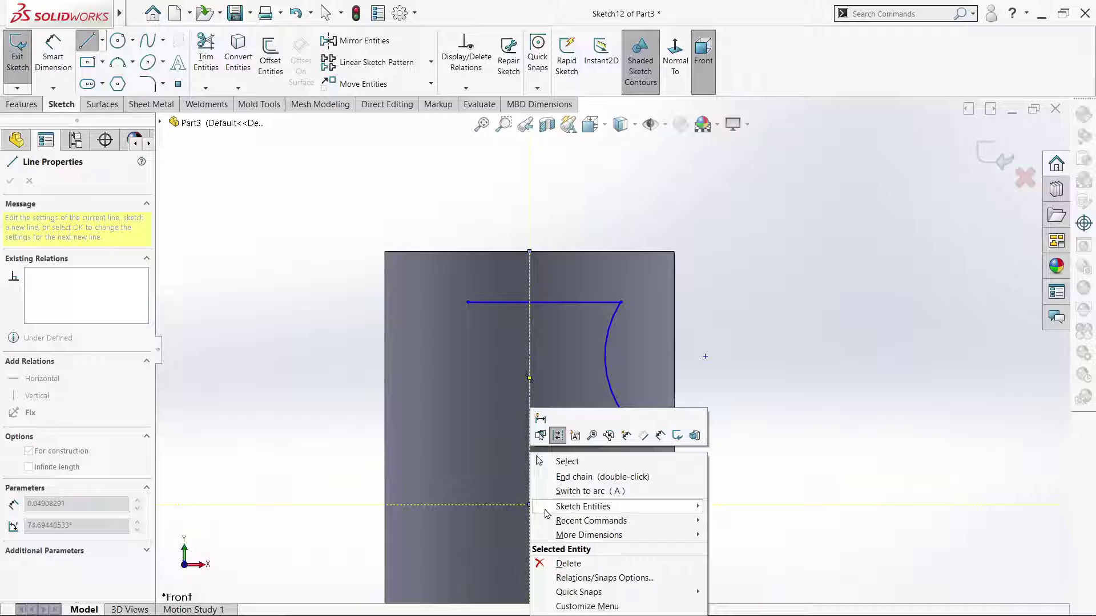
click(573, 476)
key(Escape)
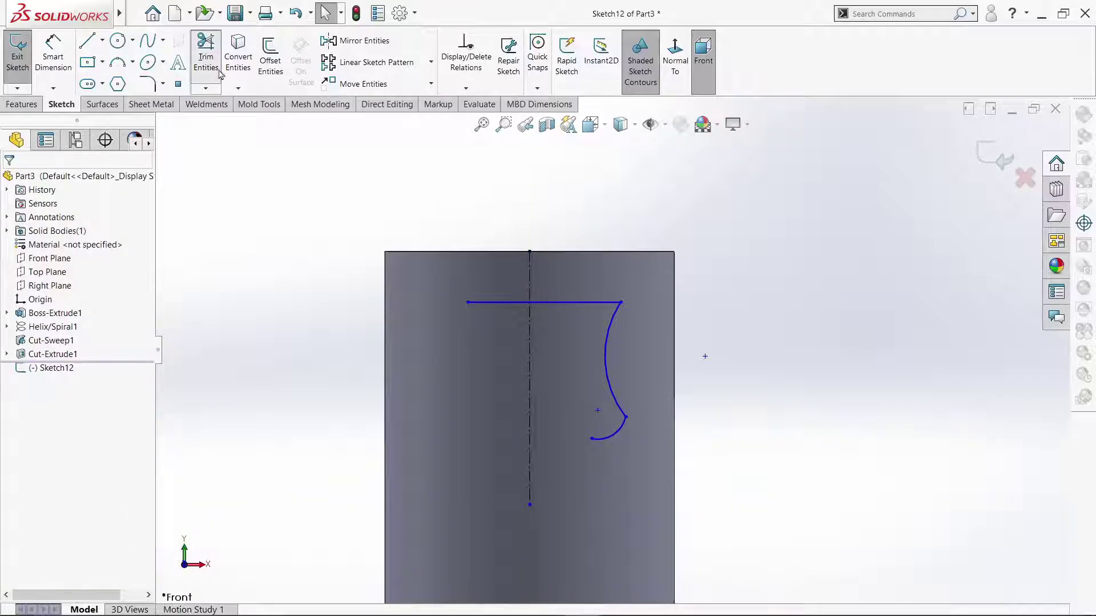
- Trim the horizontal line left of the centerline and add a lower horizontal line from the small arc's end to the centerline
click(205, 54)
drag(482, 282, 494, 321)
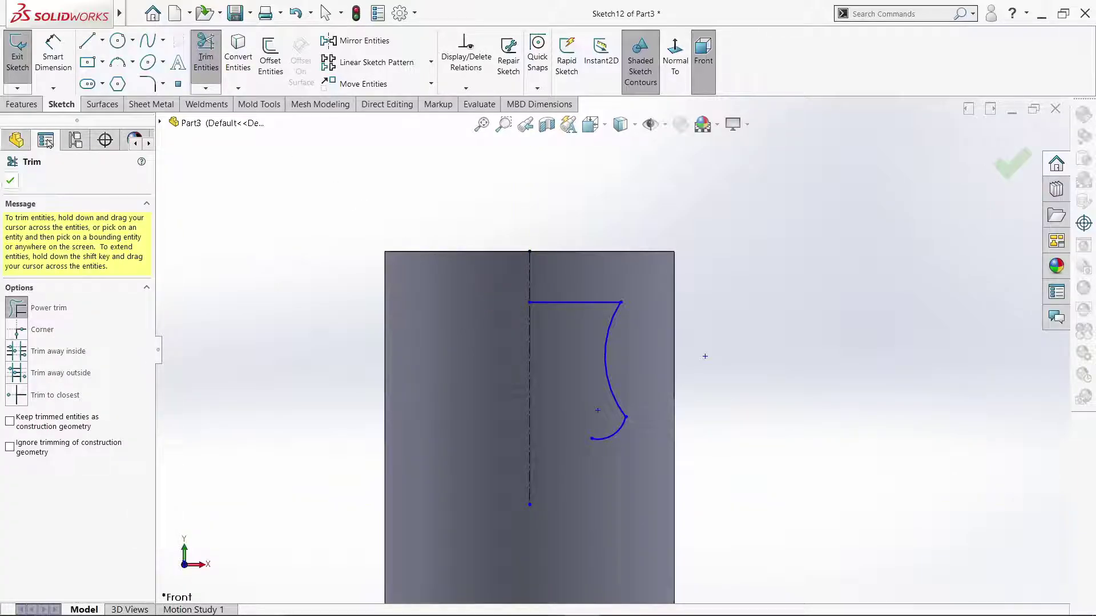
click(87, 40)
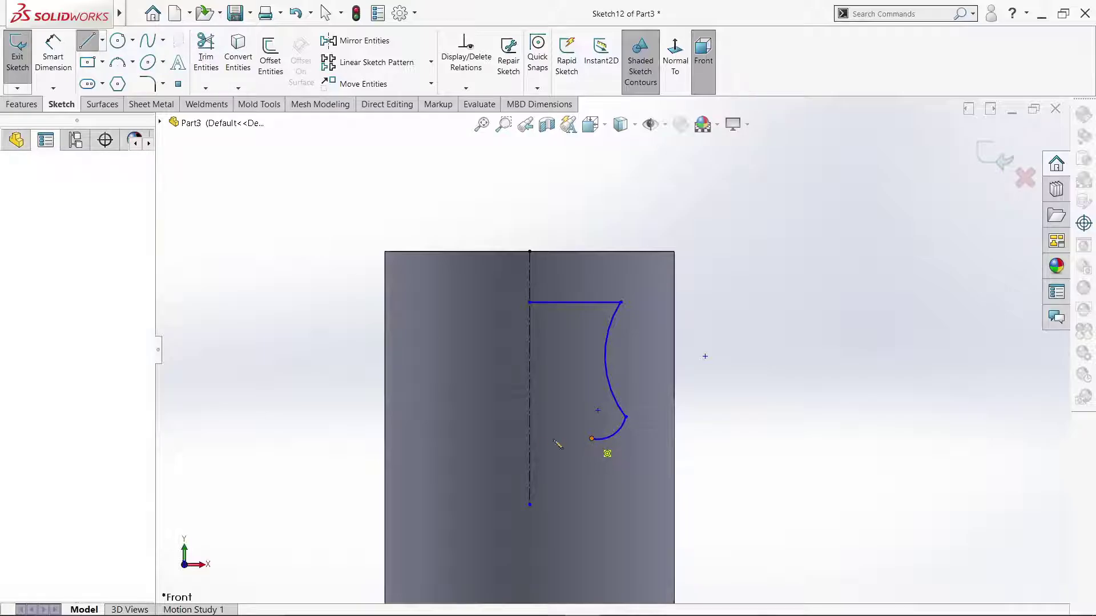
click(592, 438)
click(529, 438)
right_click(529, 439)
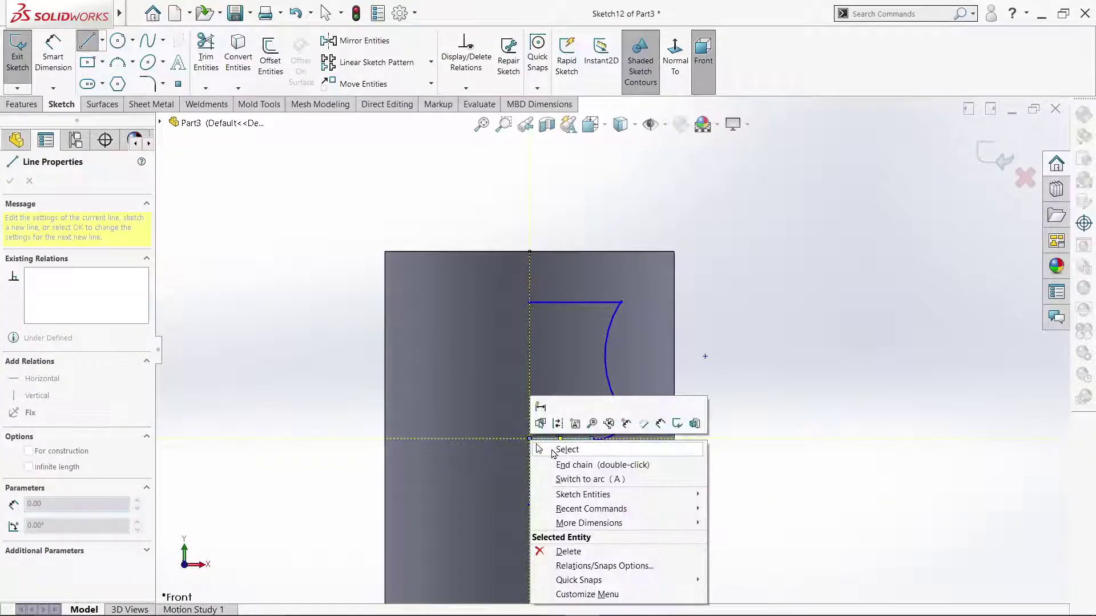
click(553, 451)
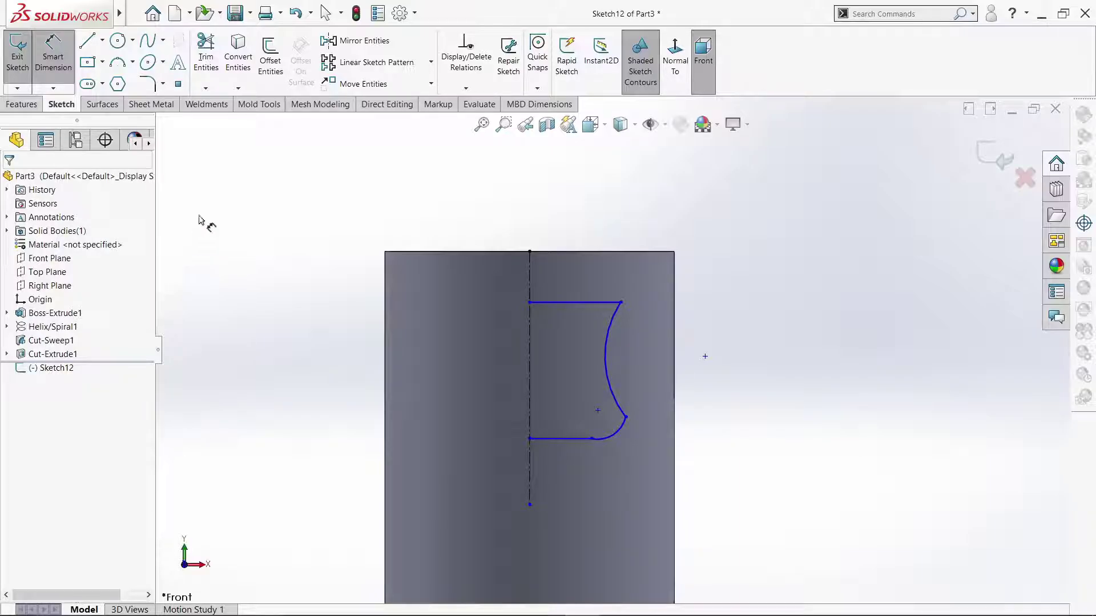
- Fillet the corner between the upper horizontal line and the inward-bowing arc with a 0.70 mm radius
click(148, 84)
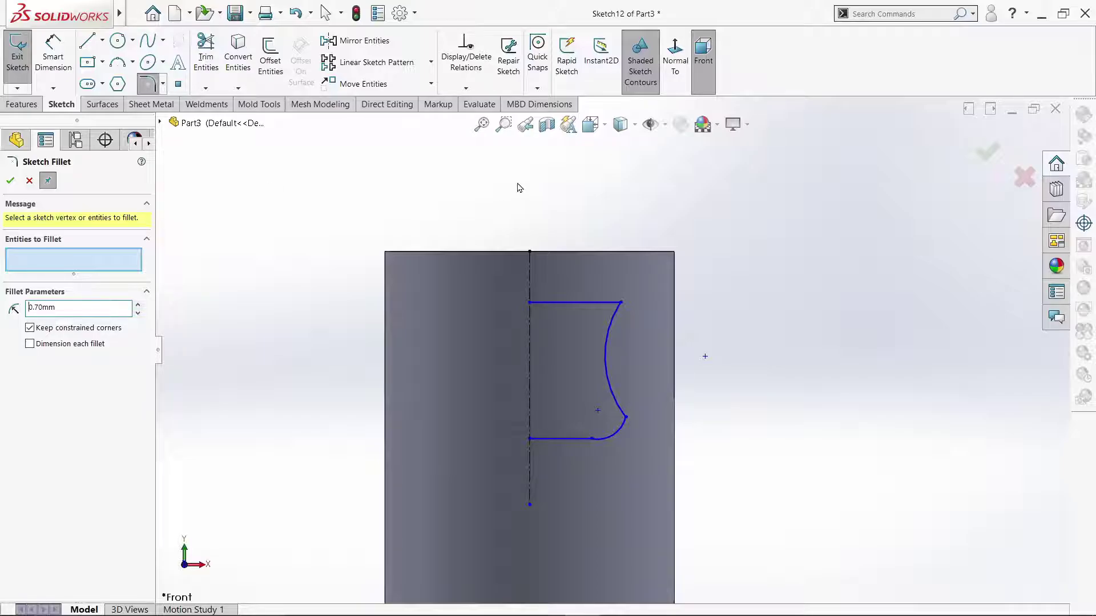
click(619, 304)
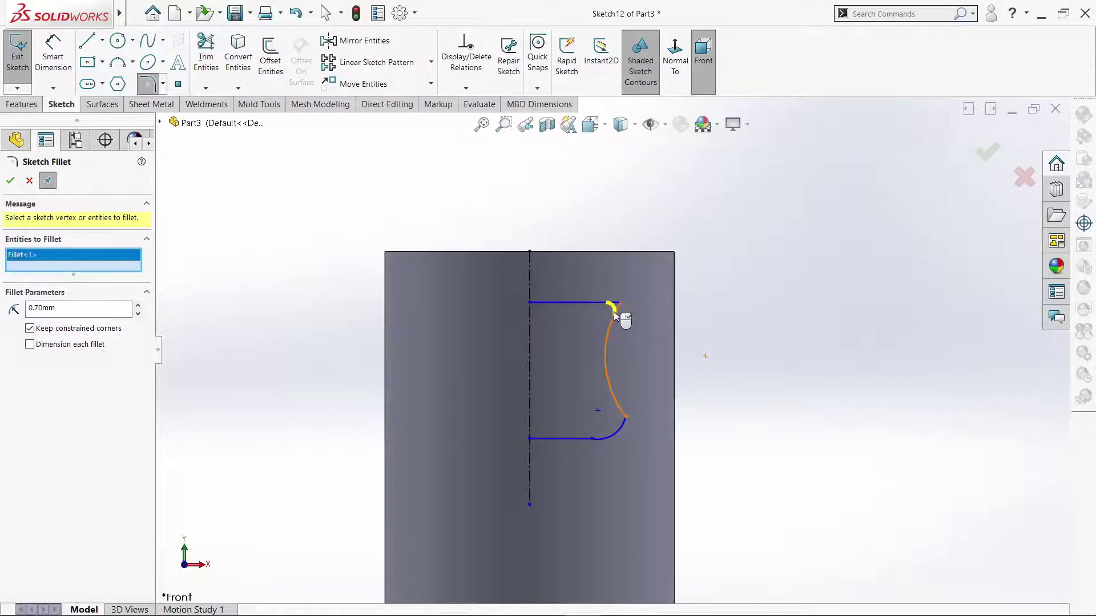
right_click(328, 274)
click(353, 350)
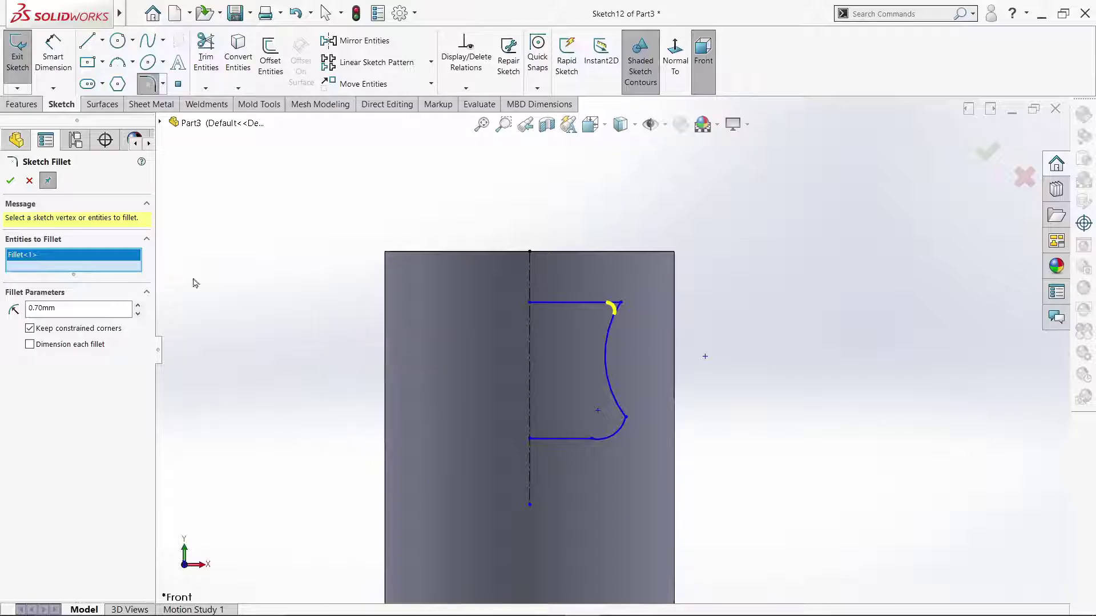
click(9, 182)
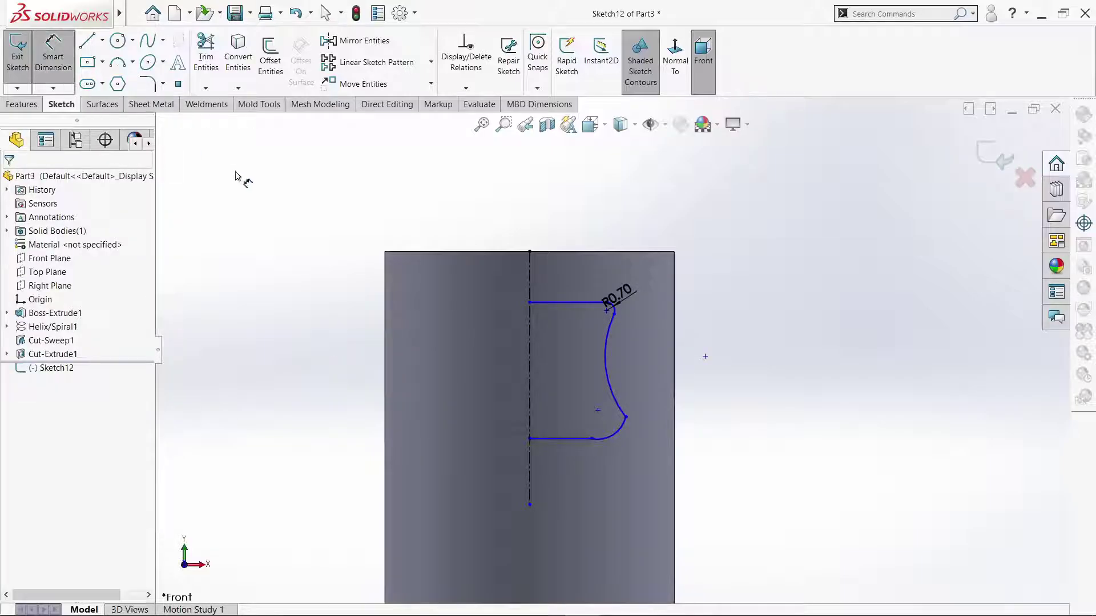
- Dimension the horizontal distance from the centerline to the fillet's center point as 1.5 mm
click(530, 322)
click(607, 310)
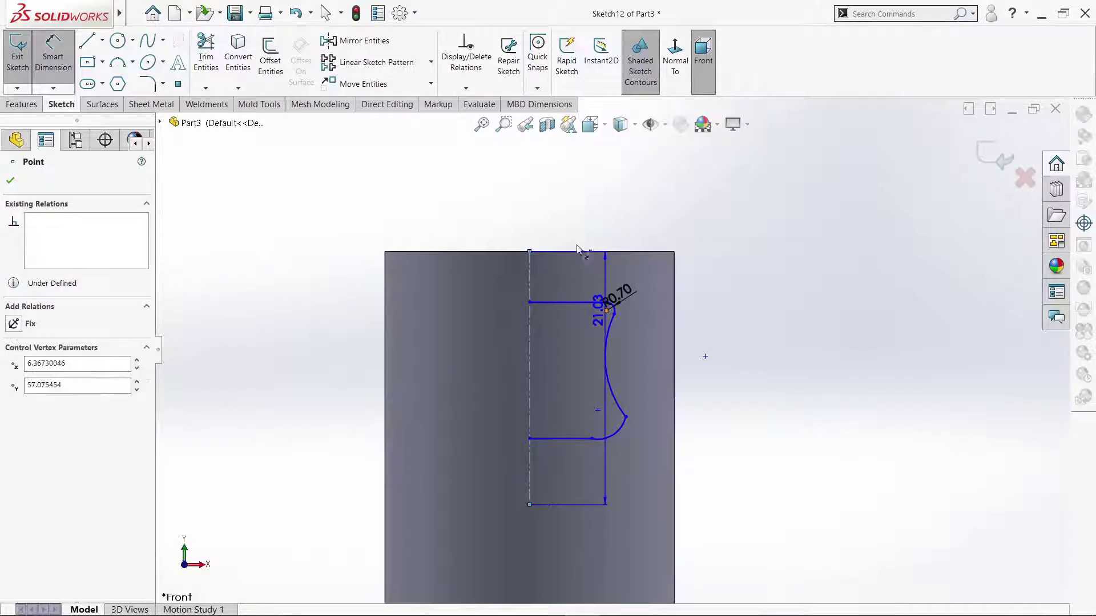
click(572, 214)
text(1.5)
key(Return)
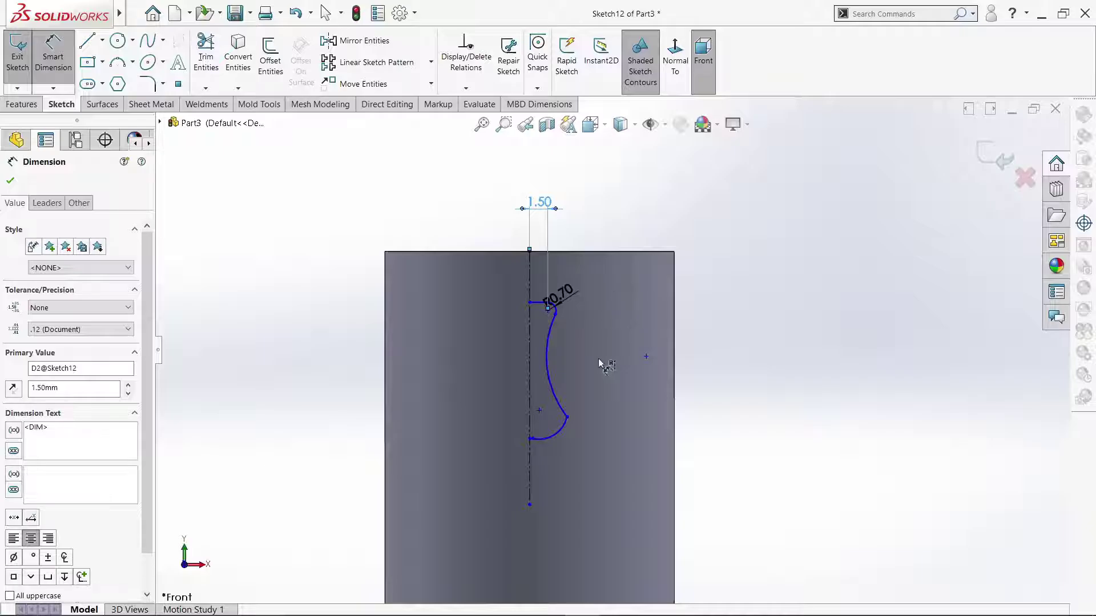
- Dimension the inward-bowing arc with a radius of 5.7 mm
click(553, 358)
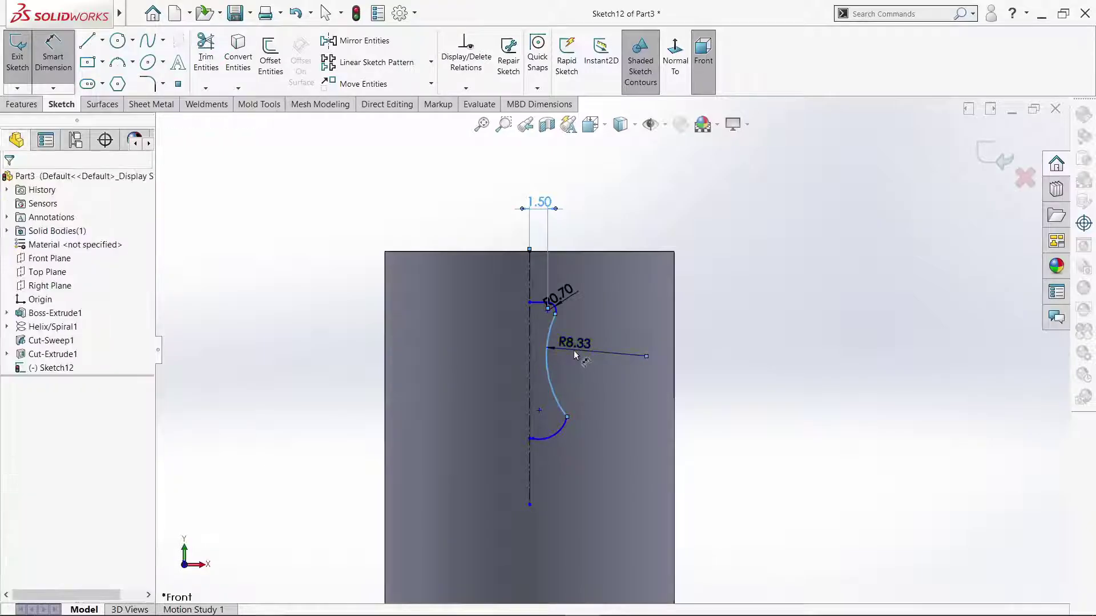
click(574, 350)
text(5.7)
key(Return)
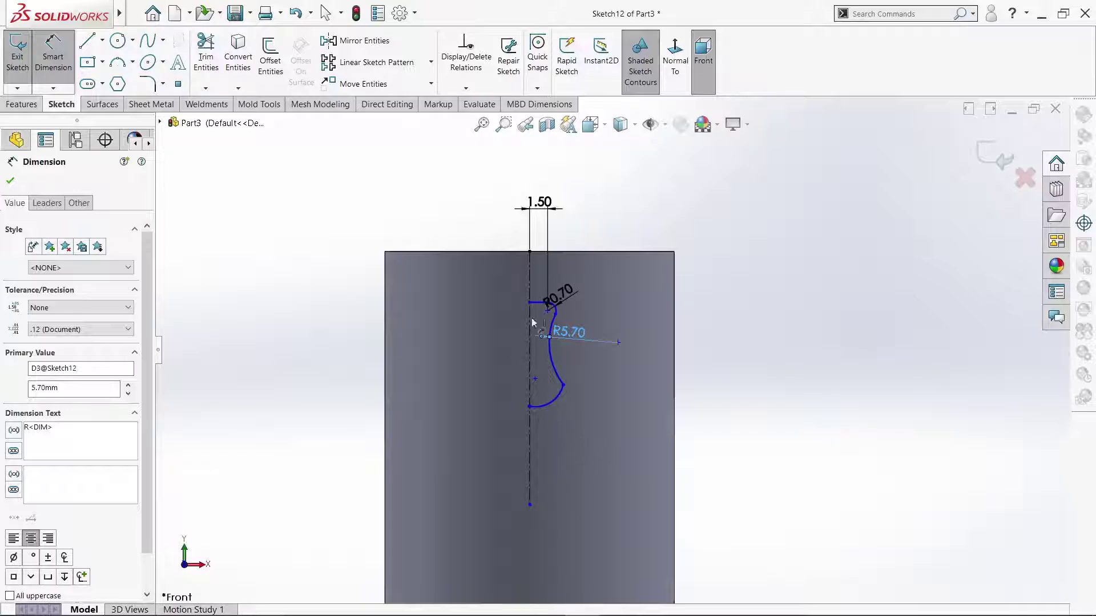
- Dimension the profile's height from the upper horizontal line to the lower arc as 7 mm and leave dimensioning
scroll(540, 318, down, 2)
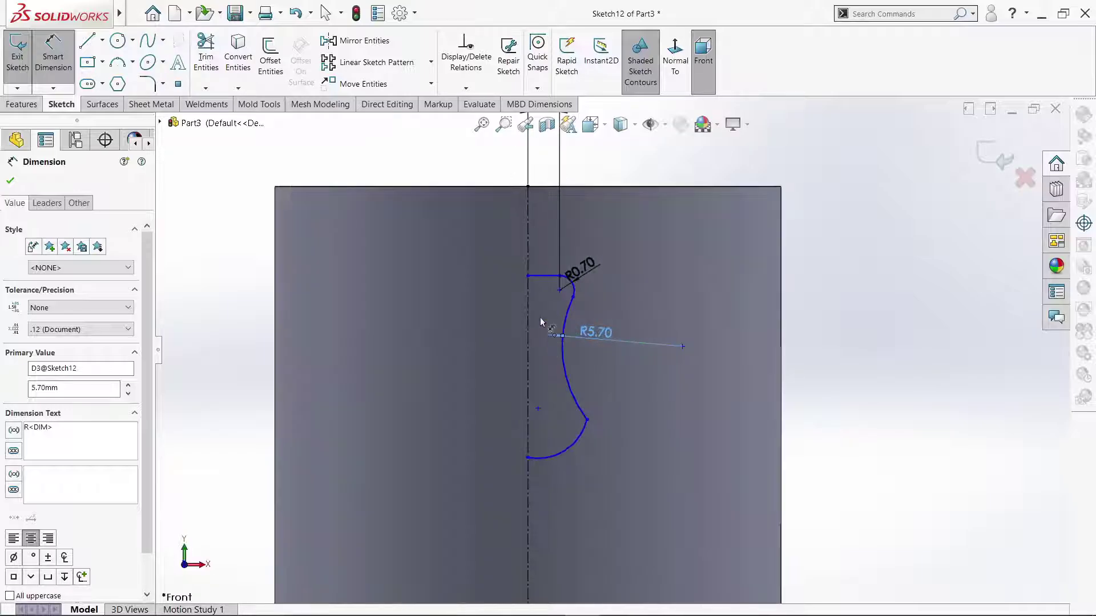
click(540, 278)
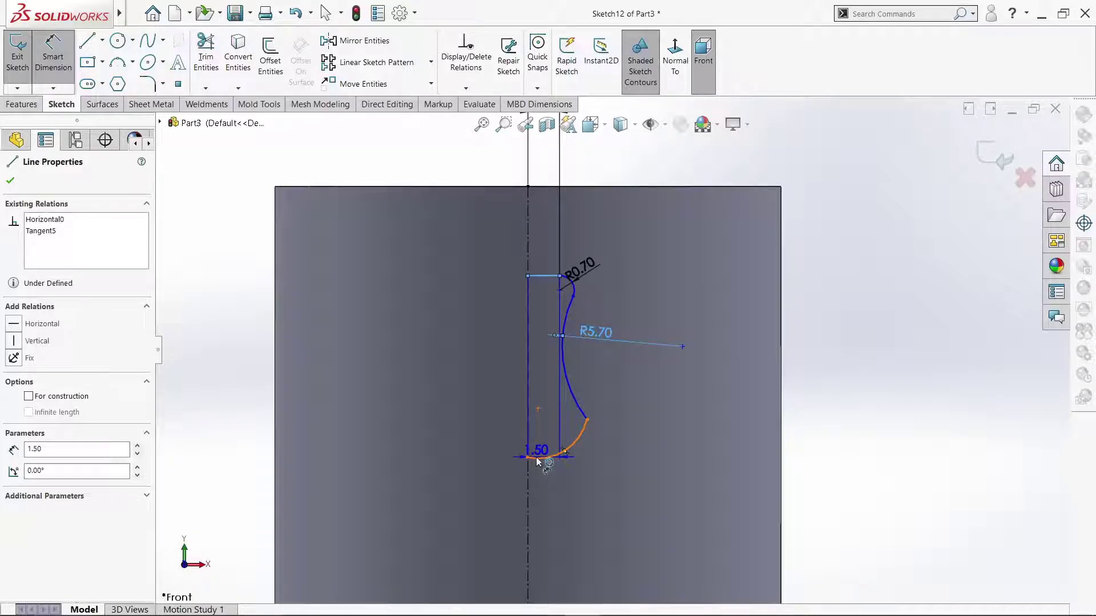
click(615, 438)
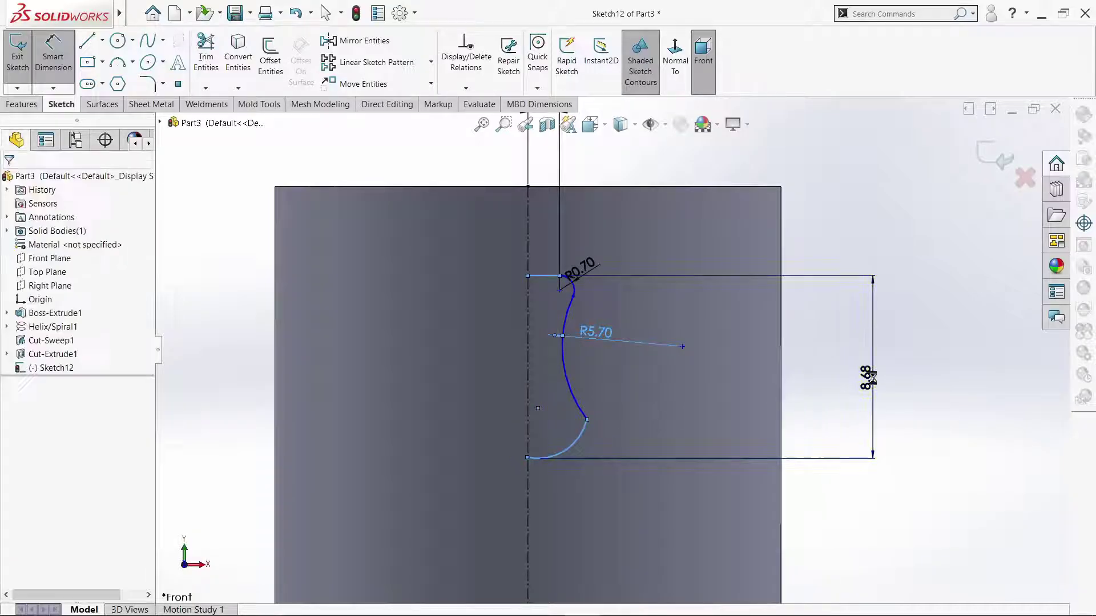
click(879, 386)
text(7)
key(Return)
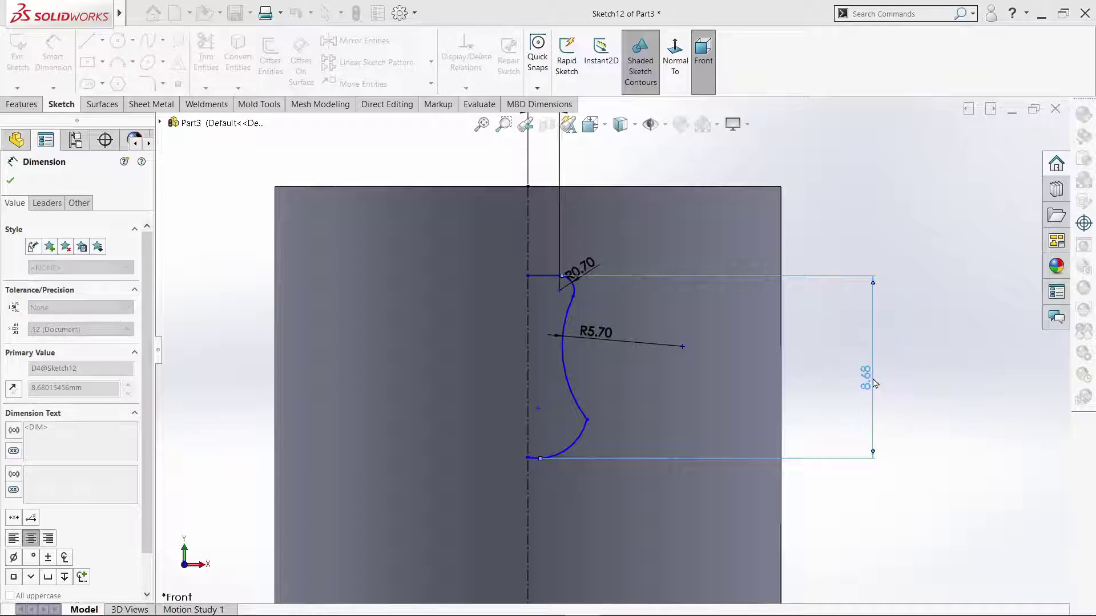
right_click(831, 359)
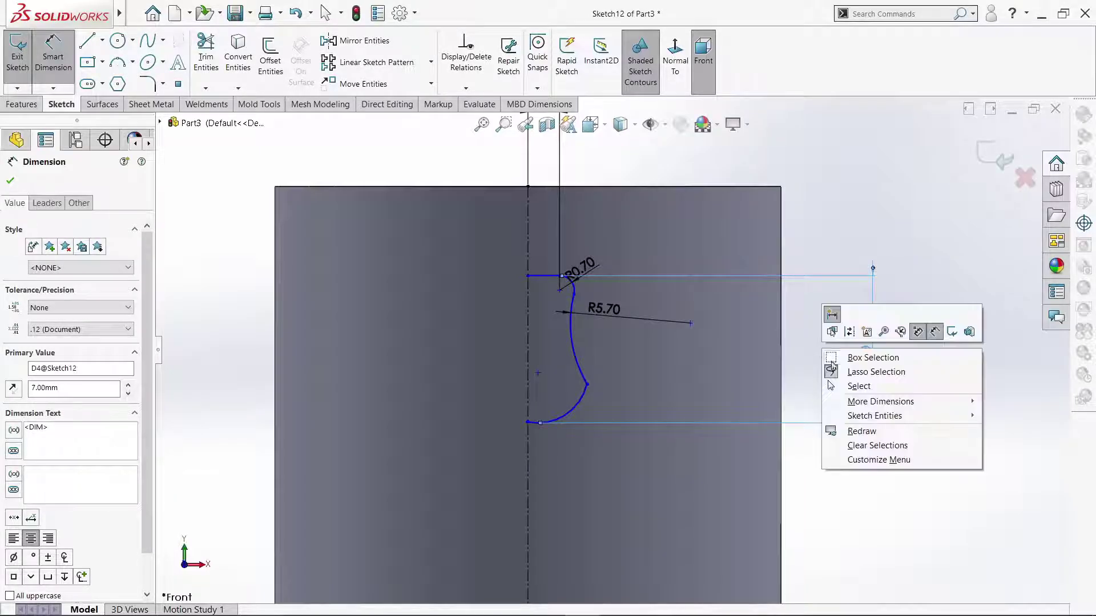
click(853, 386)
- Trim away the lower arc and replace it with a horizontal line about 2.4 mm long from the centerline and a connecting arc, radius about 0.95 mm
click(206, 51)
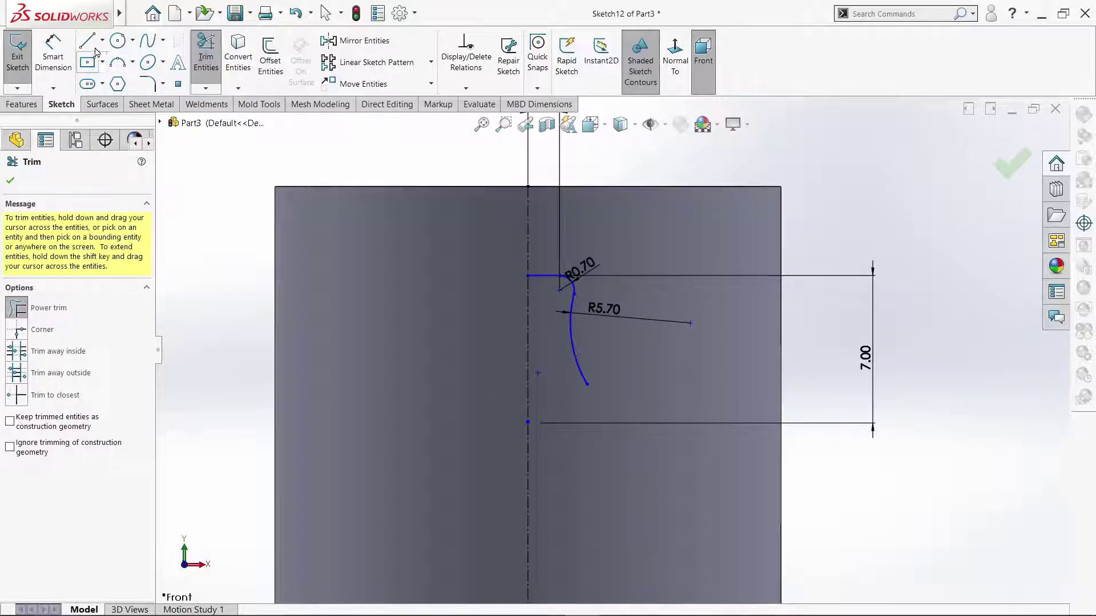
click(89, 41)
click(528, 422)
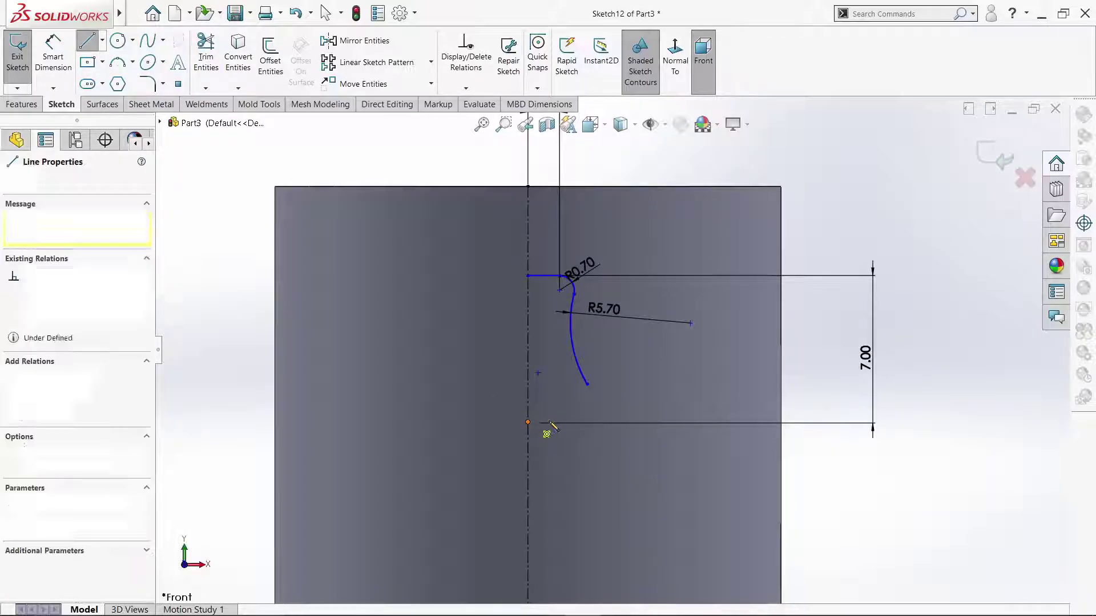
click(578, 422)
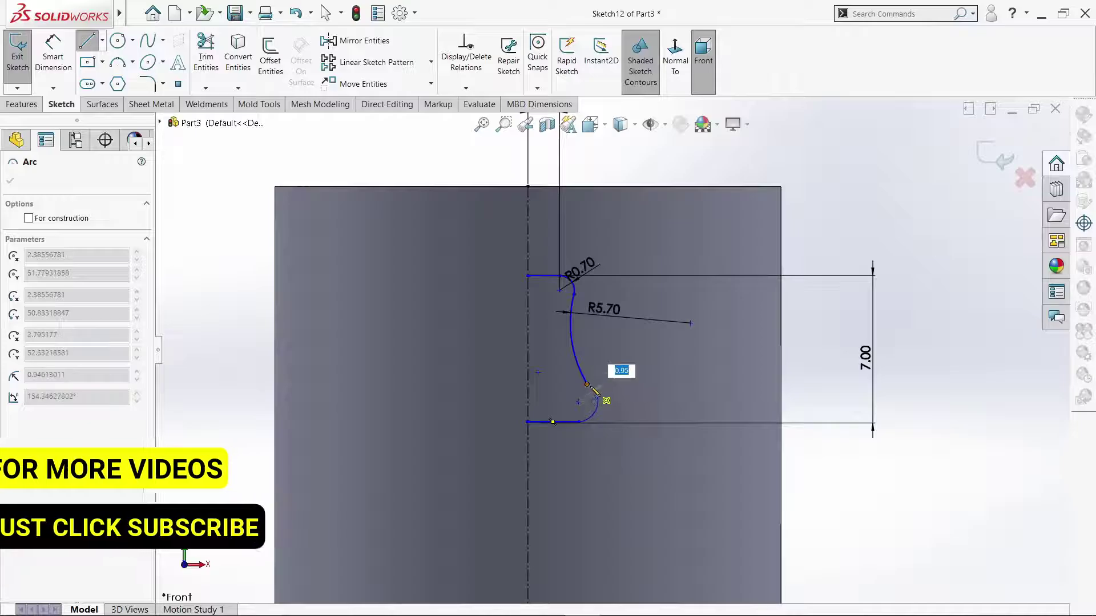
click(588, 385)
key(Escape)
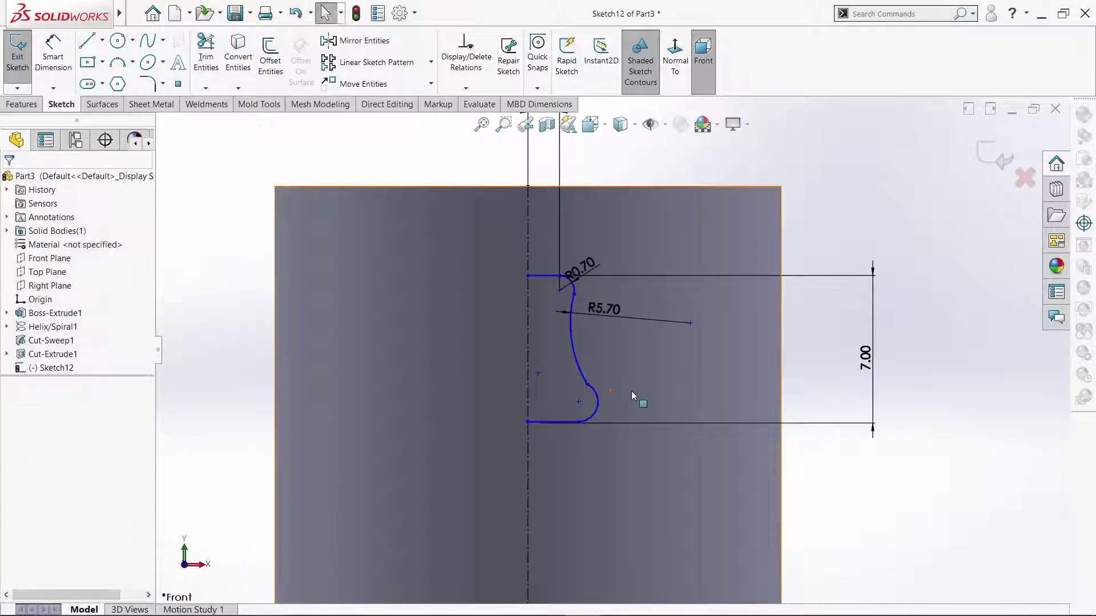
- Make the 5.7 mm arc tangent to the small lower arc and to the 0.70 mm fillet at their shared endpoints
click(587, 384)
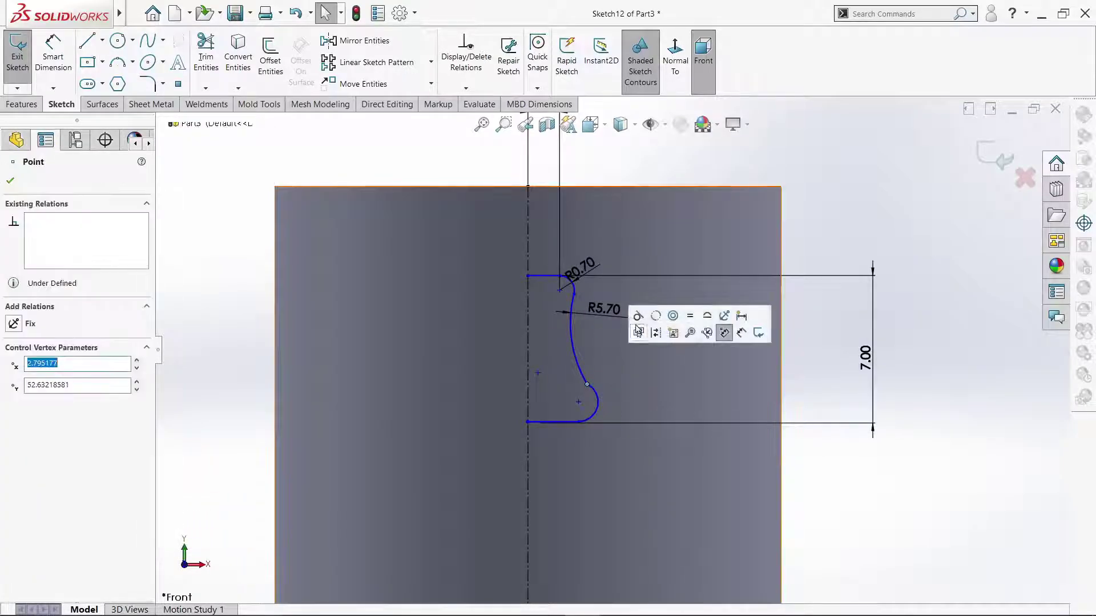
click(639, 331)
click(574, 294)
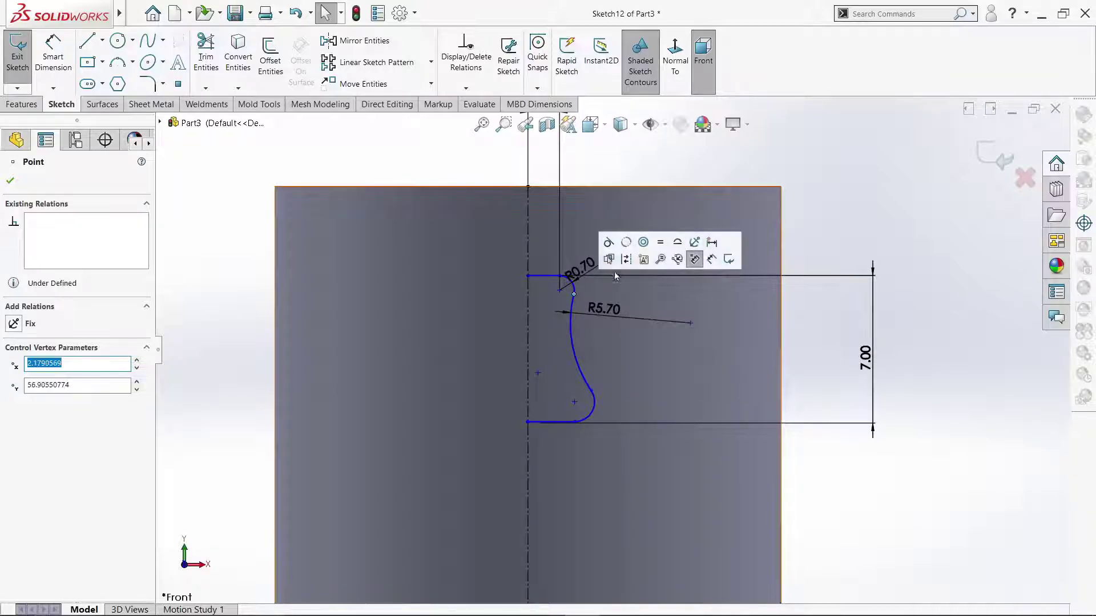
click(610, 245)
scroll(561, 281, down, 4)
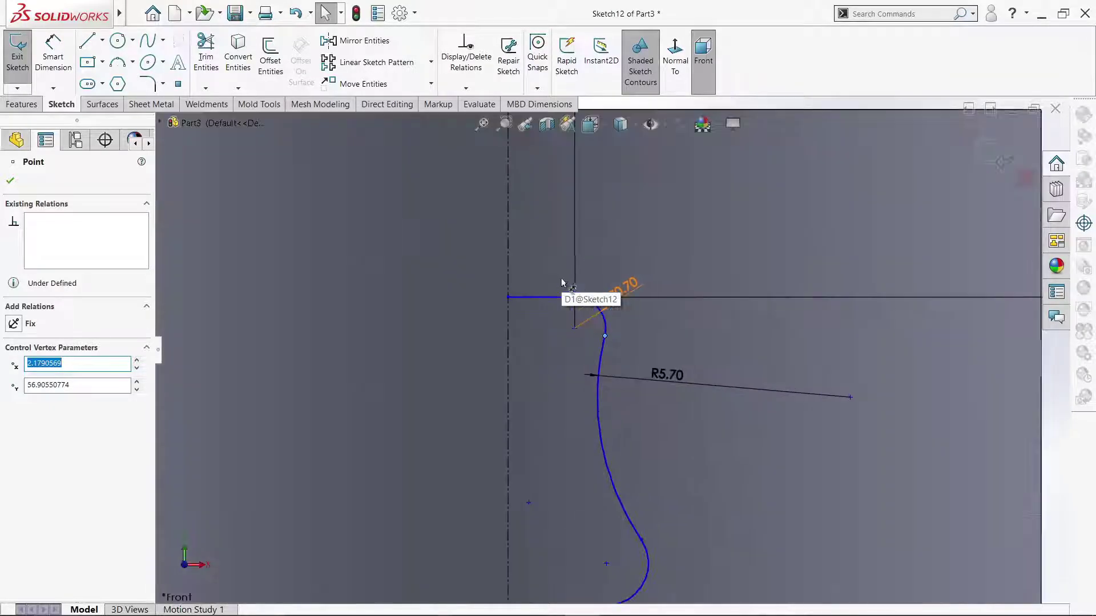
click(575, 298)
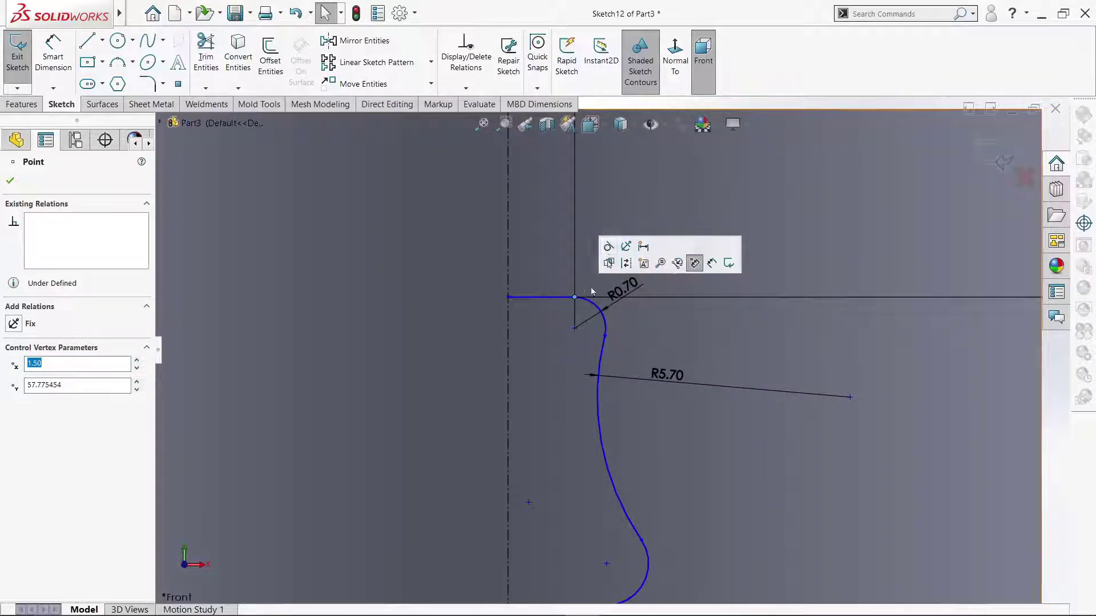
scroll(590, 294, up, 6)
click(741, 162)
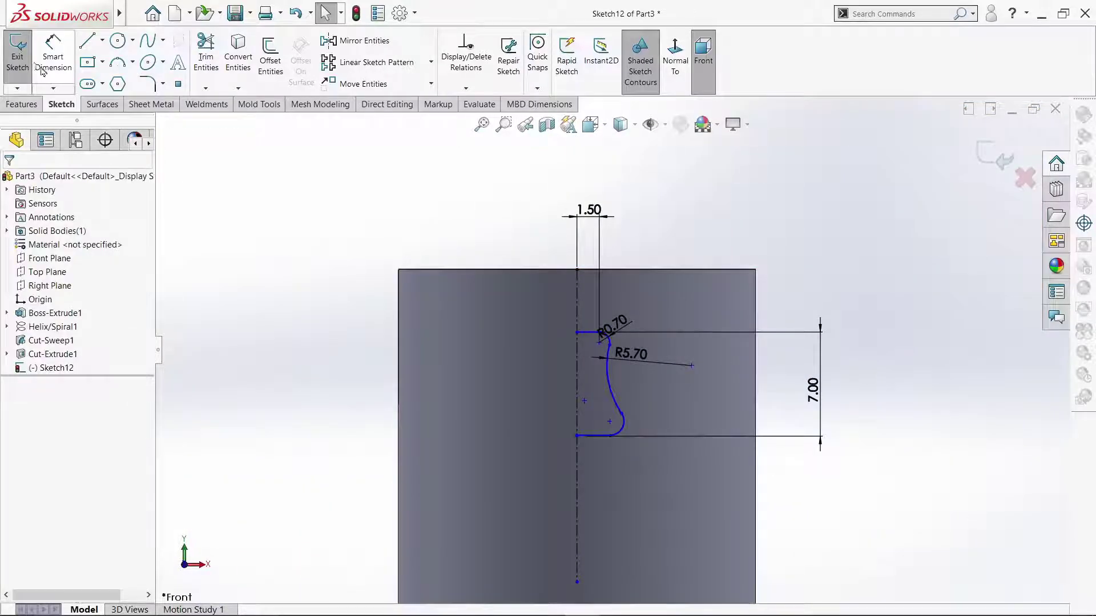
- Dimension the small lower arc with a radius of 1.2 mm
click(53, 57)
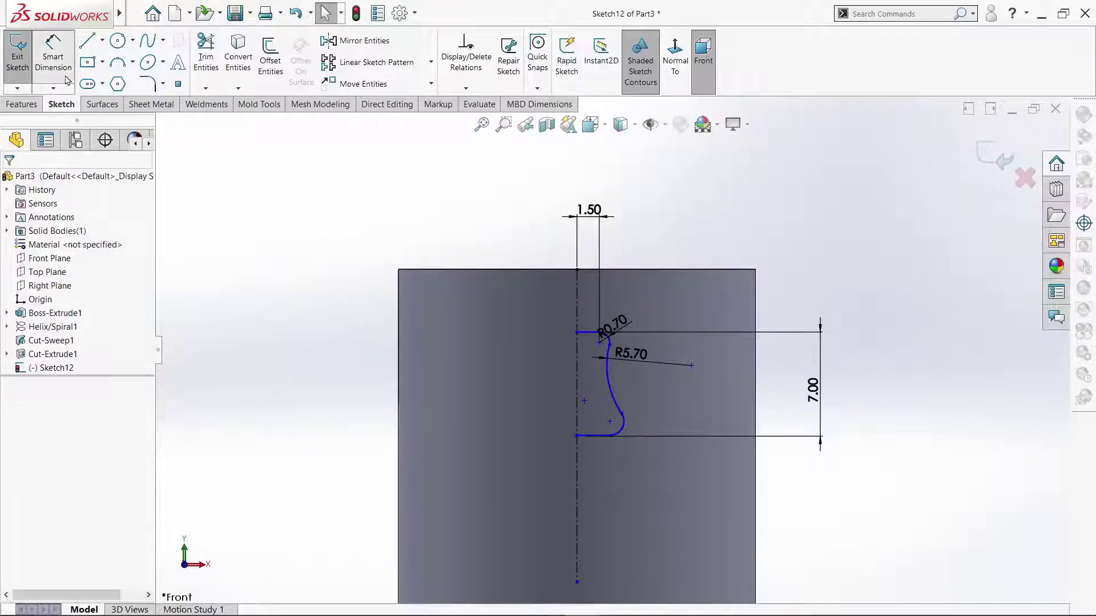
click(623, 426)
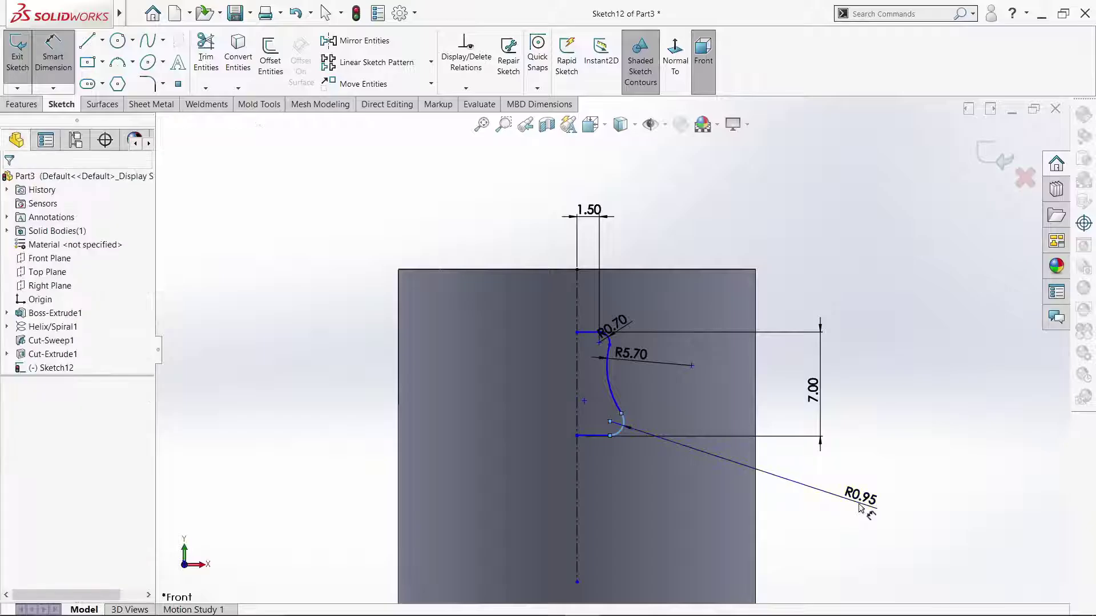
click(860, 504)
text(1.2)
key(Return)
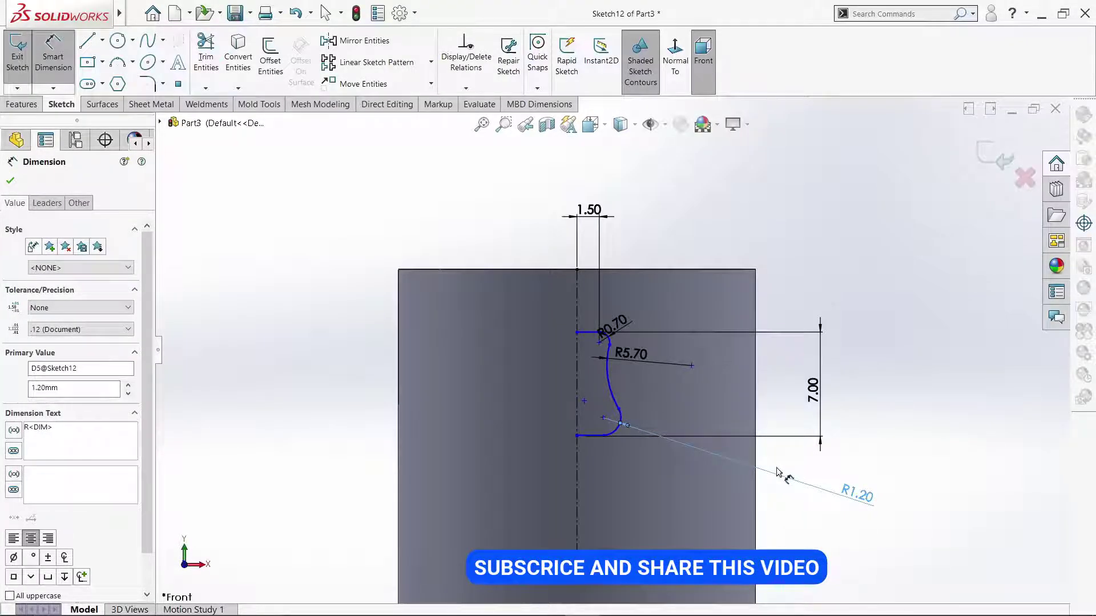
- Dimension the horizontal distance from the centerline to the lower arc's center point as 3 mm
click(577, 428)
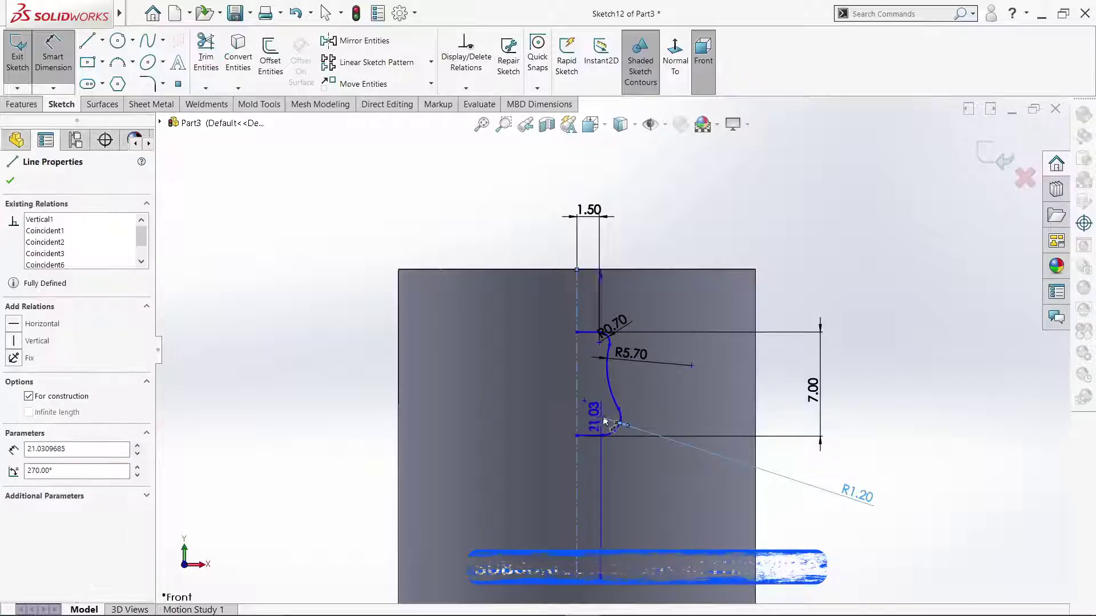
click(604, 417)
click(594, 473)
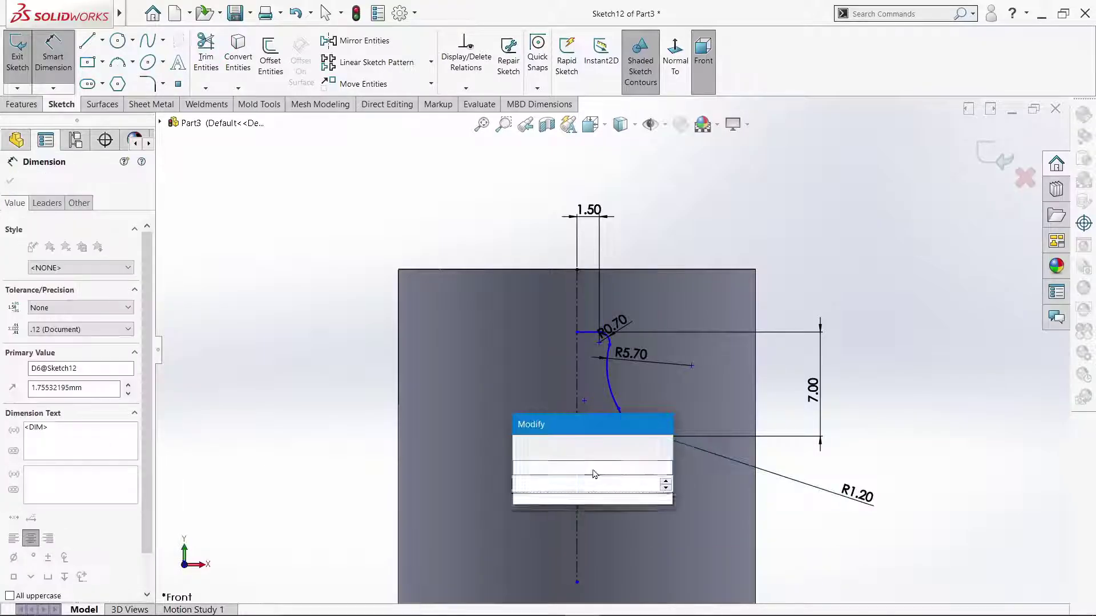
text(3)
key(Return)
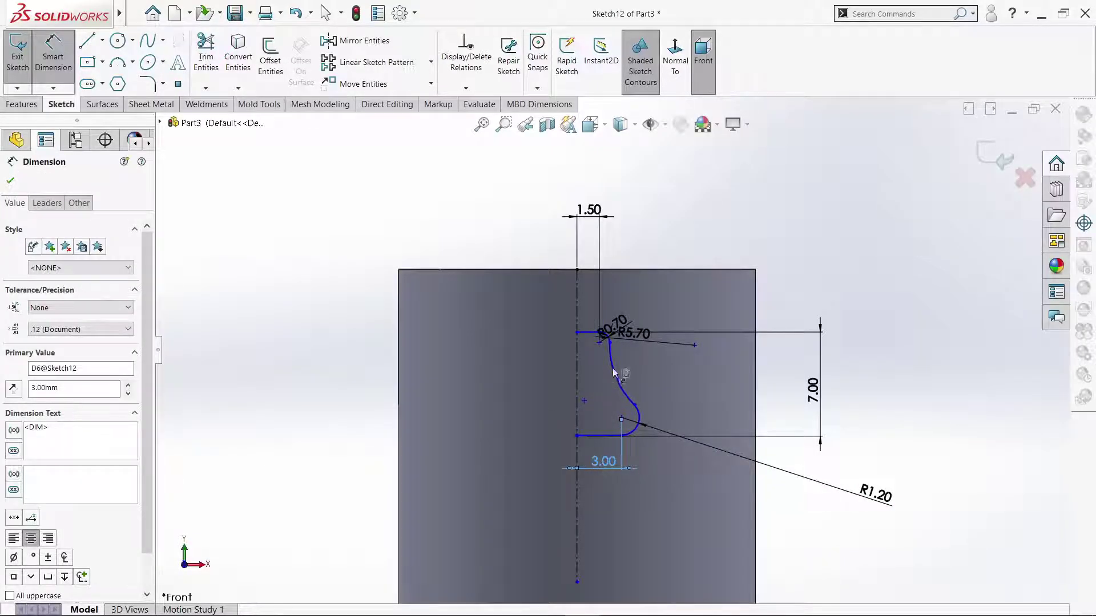
- Dimension the vertical distance between the fillet's center and the lower arc's center as 5.10 mm and leave dimensioning
scroll(614, 372, down, 5)
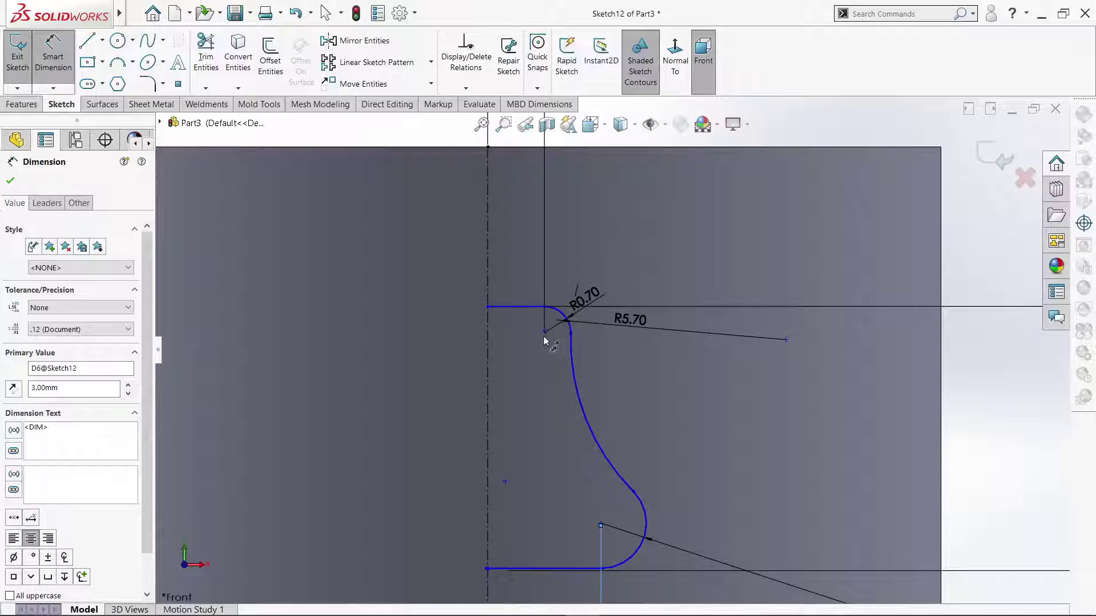
click(600, 524)
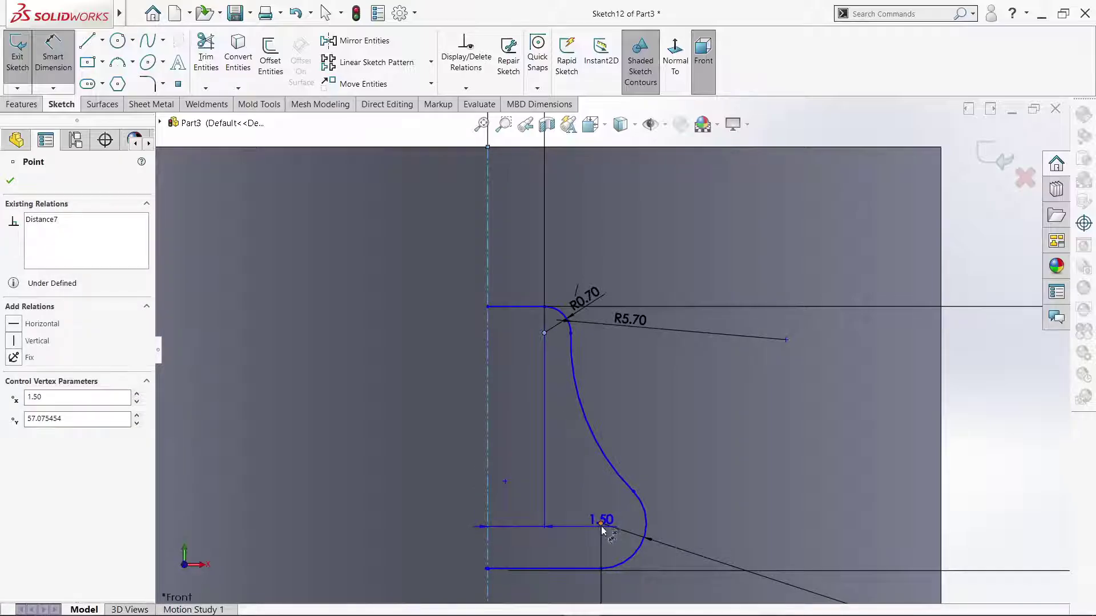
click(751, 440)
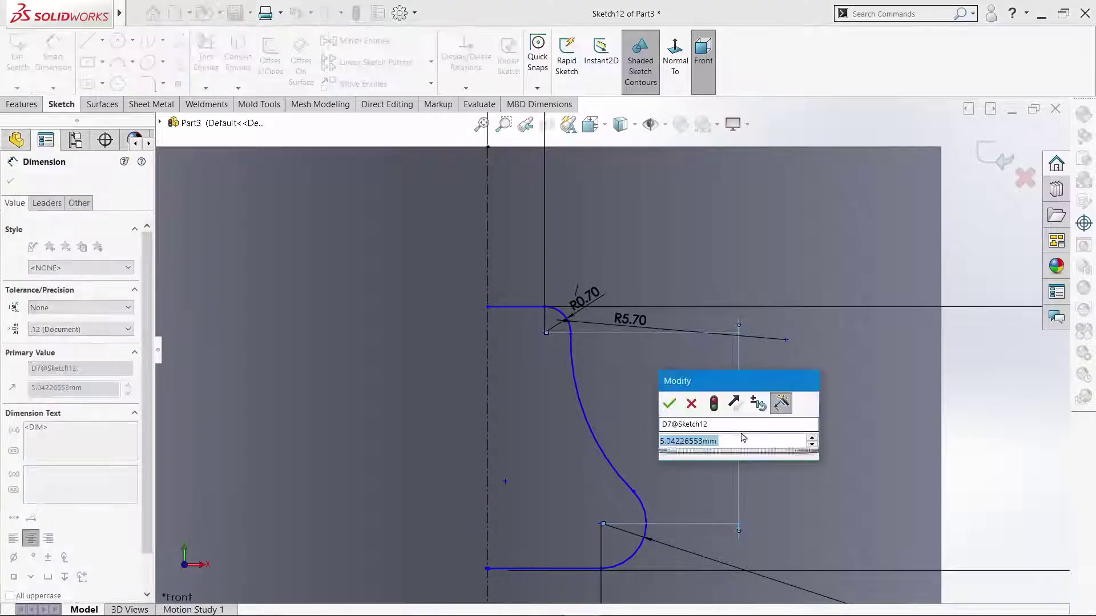
text(5.10)
key(Return)
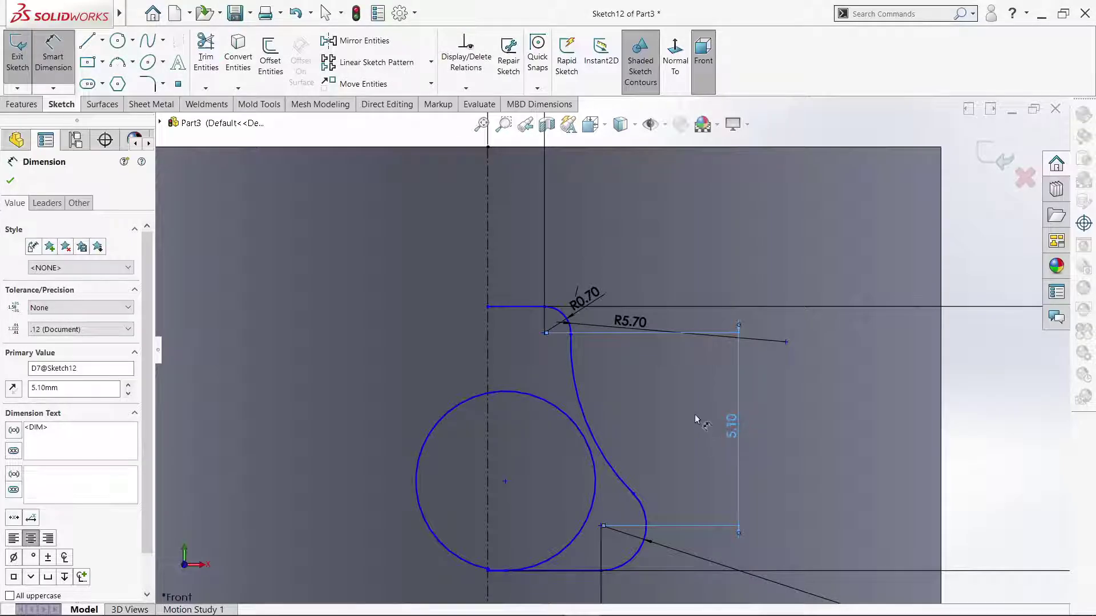
right_click(695, 417)
click(726, 450)
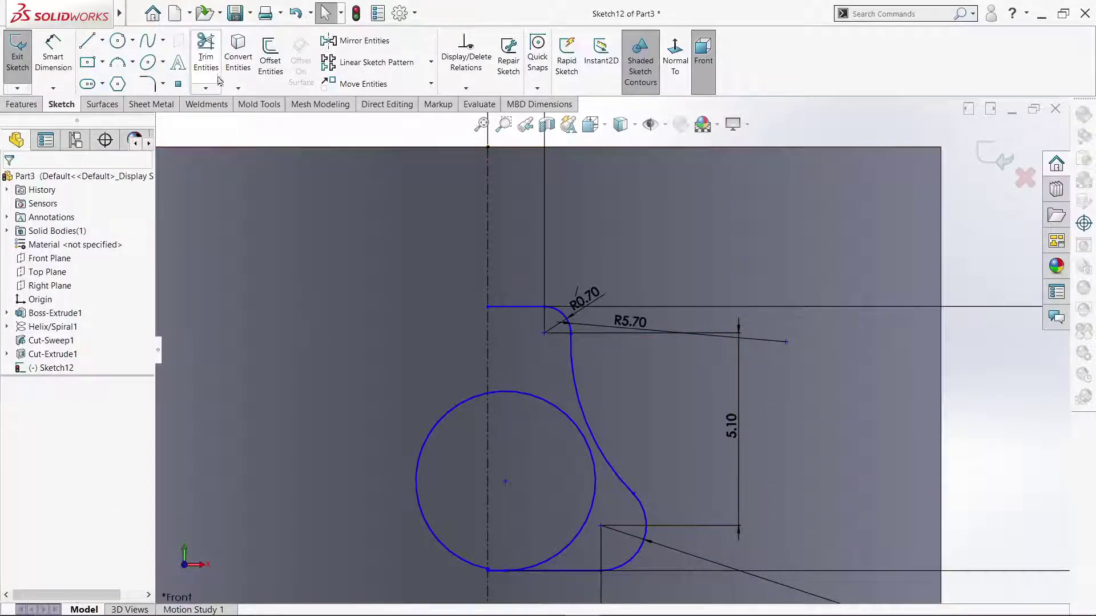
- Trim away both portions of the stray circle crossing the centerline
click(206, 54)
drag(374, 320, 442, 453)
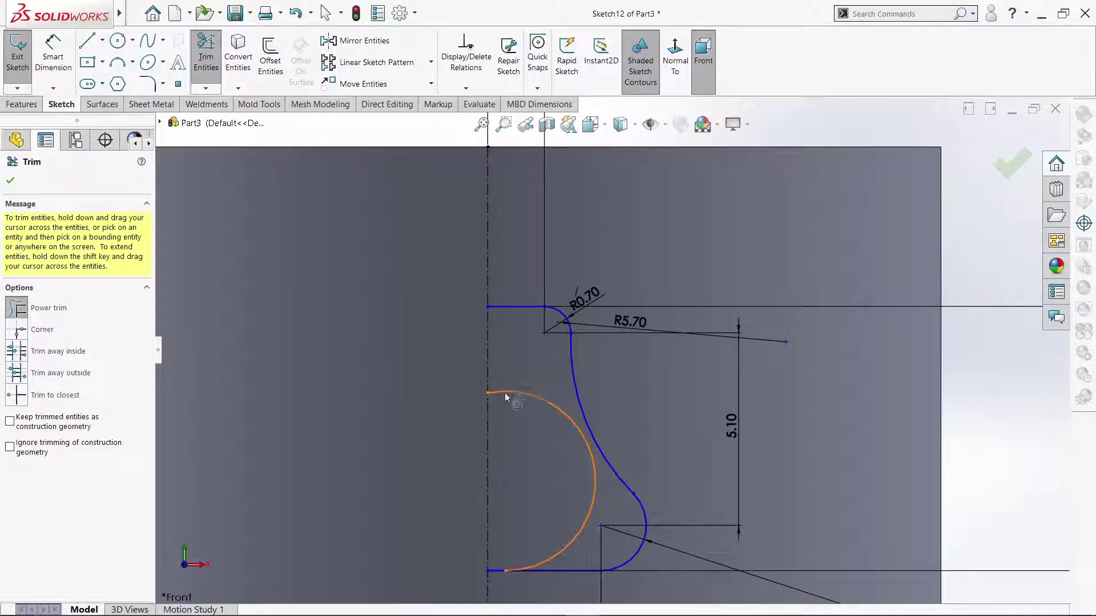
drag(518, 377, 544, 463)
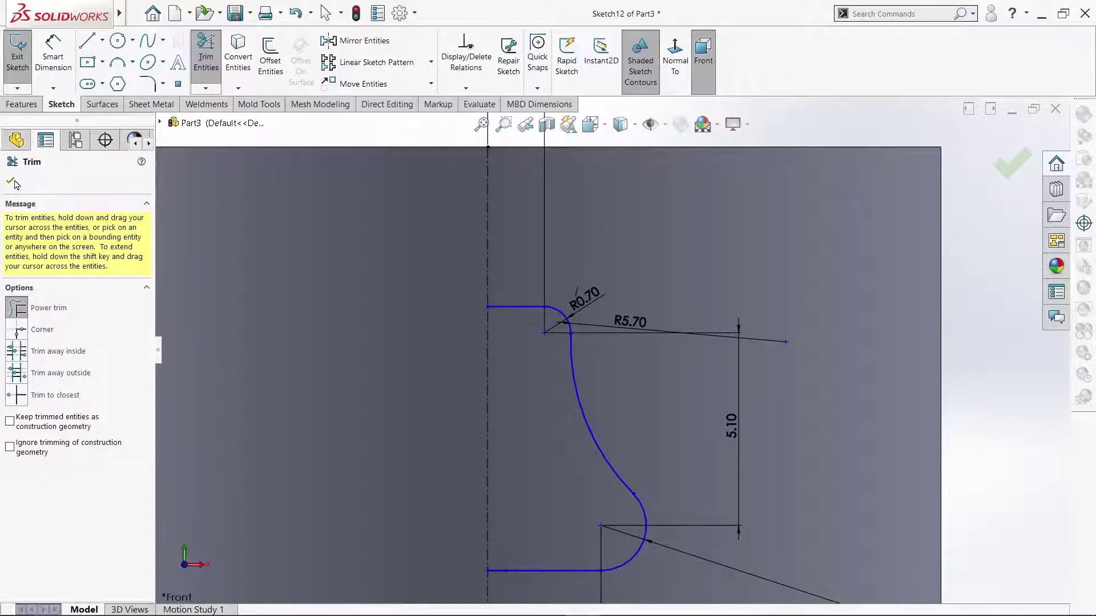
- Finish trimming and reposition the R1.20, R5.70 and R0.70 radius dimensions so their labels are clearly readable
click(11, 181)
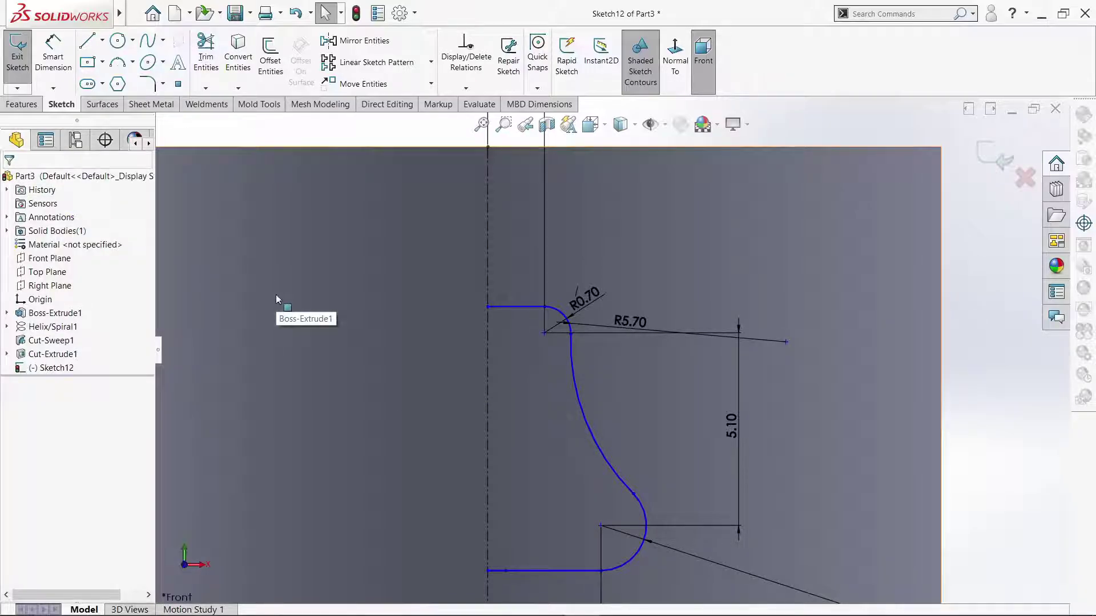
scroll(309, 313, up, 3)
scroll(519, 448, up, 2)
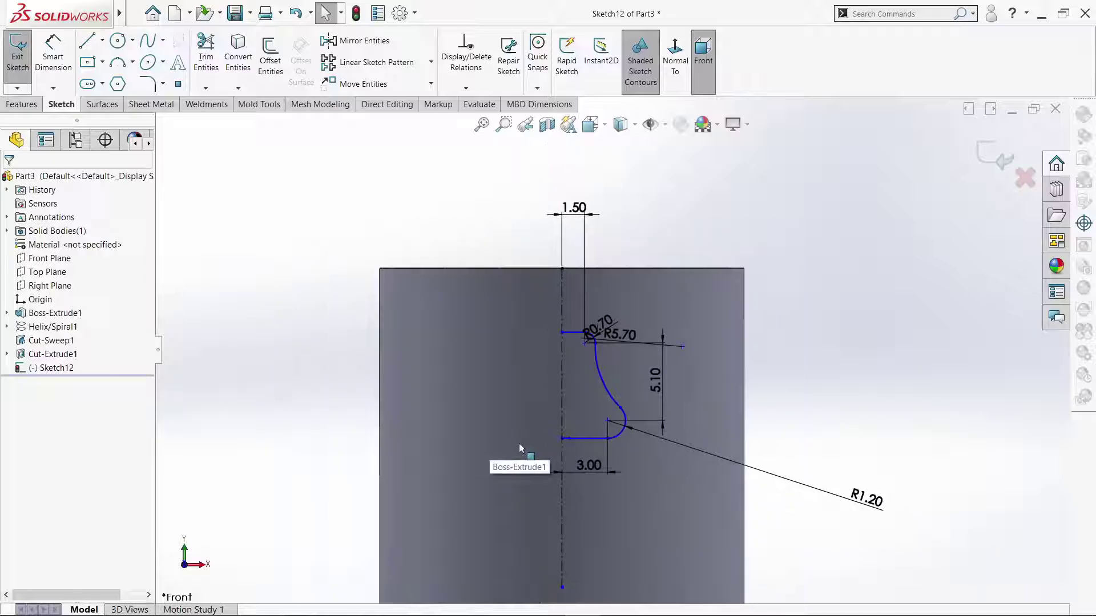
drag(857, 492, 654, 464)
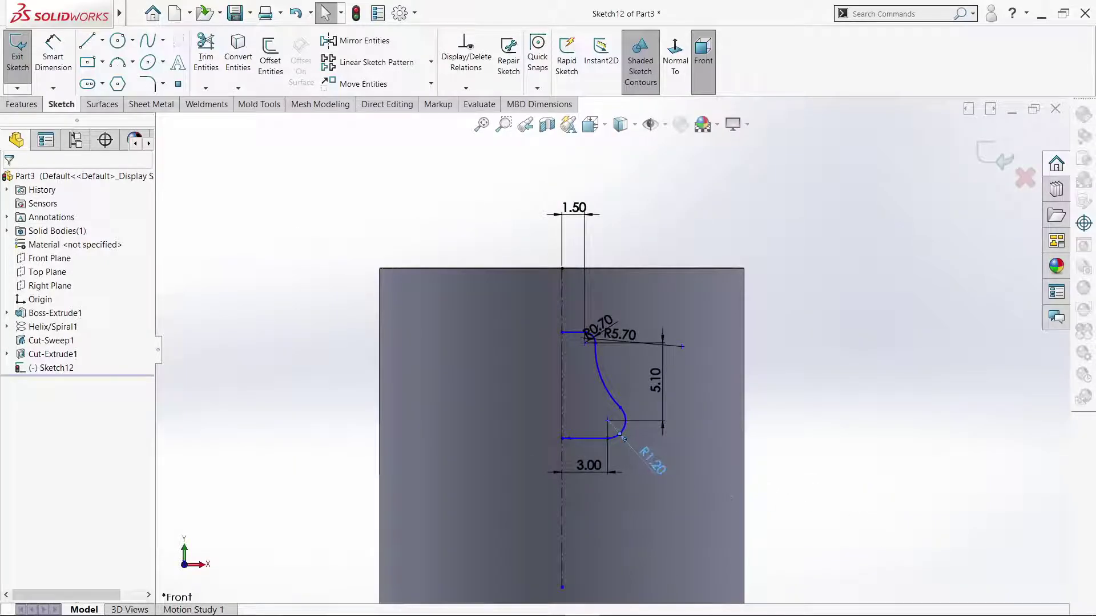
drag(624, 336, 676, 244)
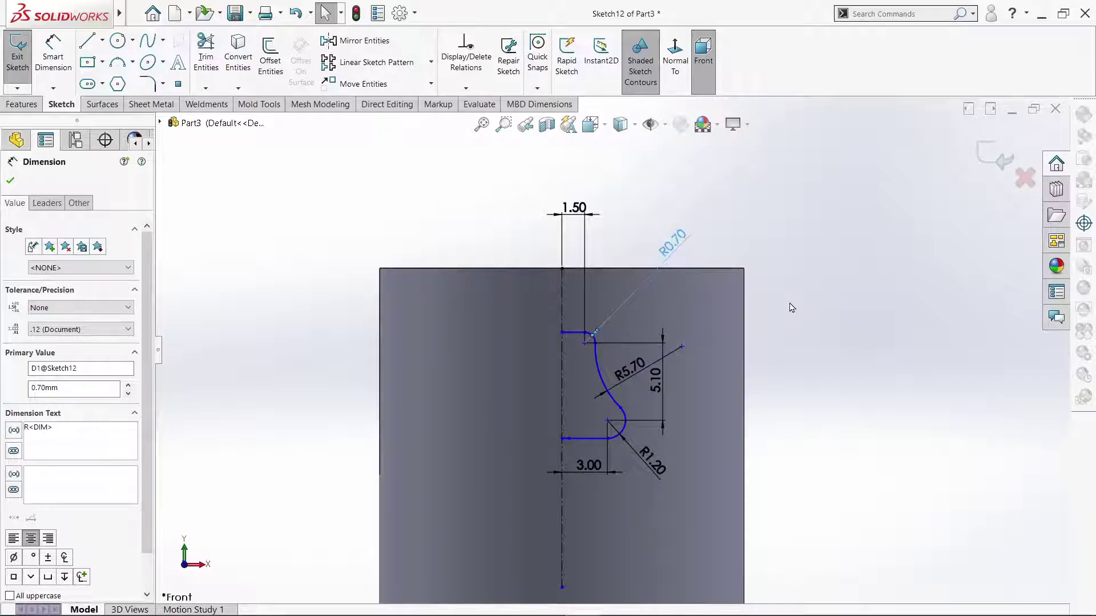
click(792, 308)
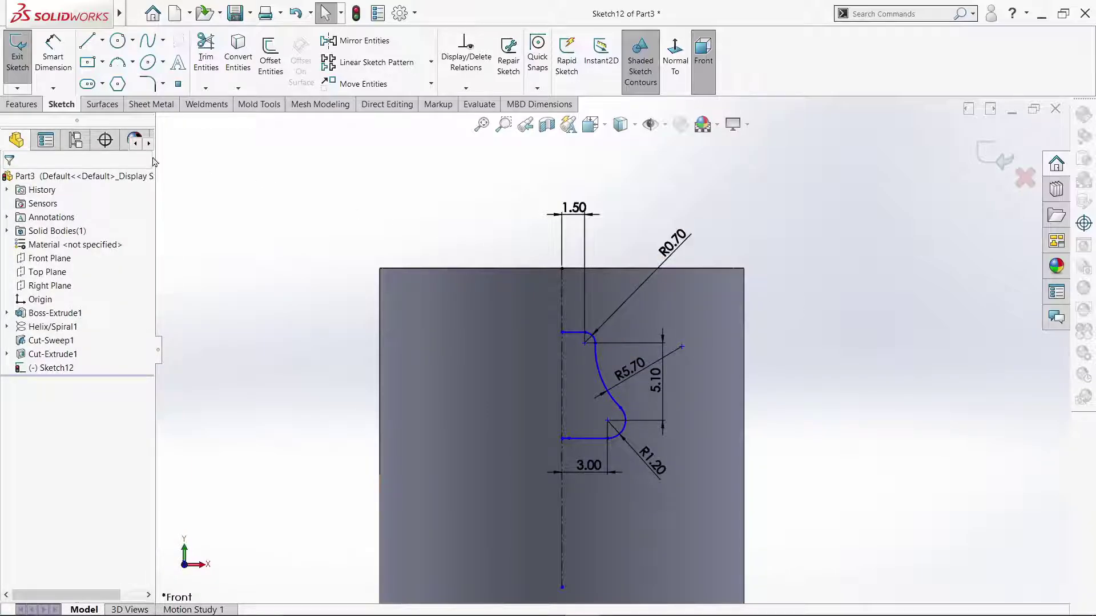
- Dimension the vertical distance from the tube's top edge to the profile's upper line as 4 mm and leave dimensioning
click(53, 56)
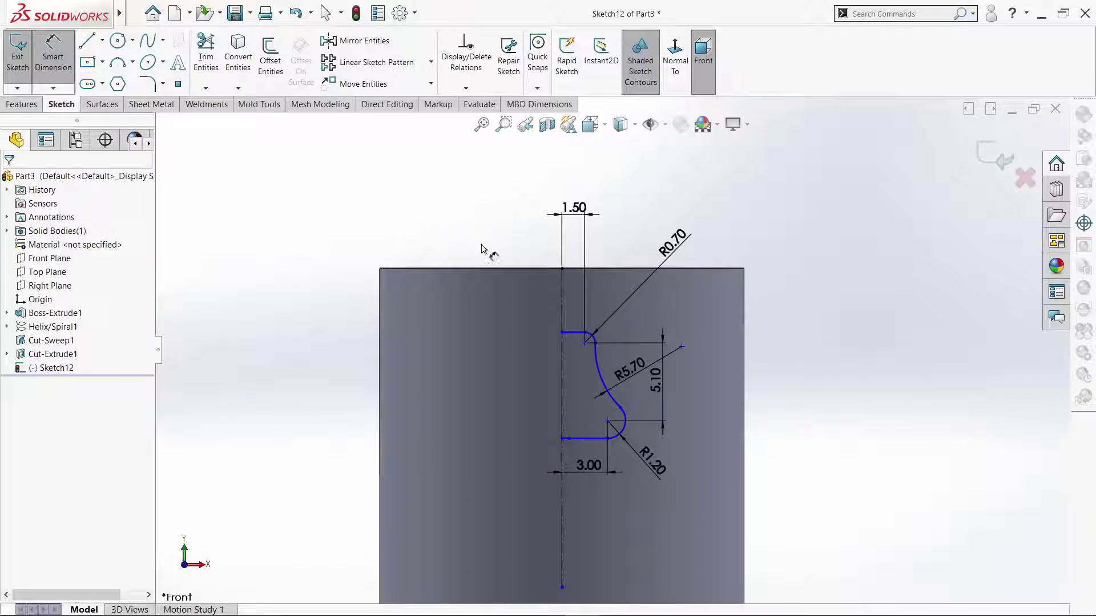
click(571, 268)
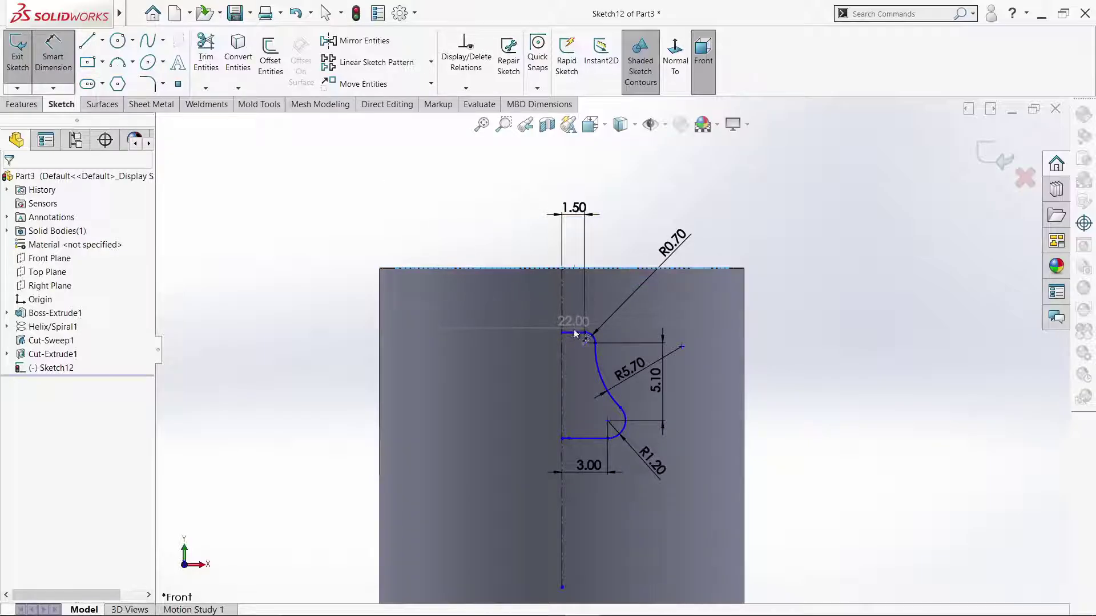
click(574, 331)
click(804, 313)
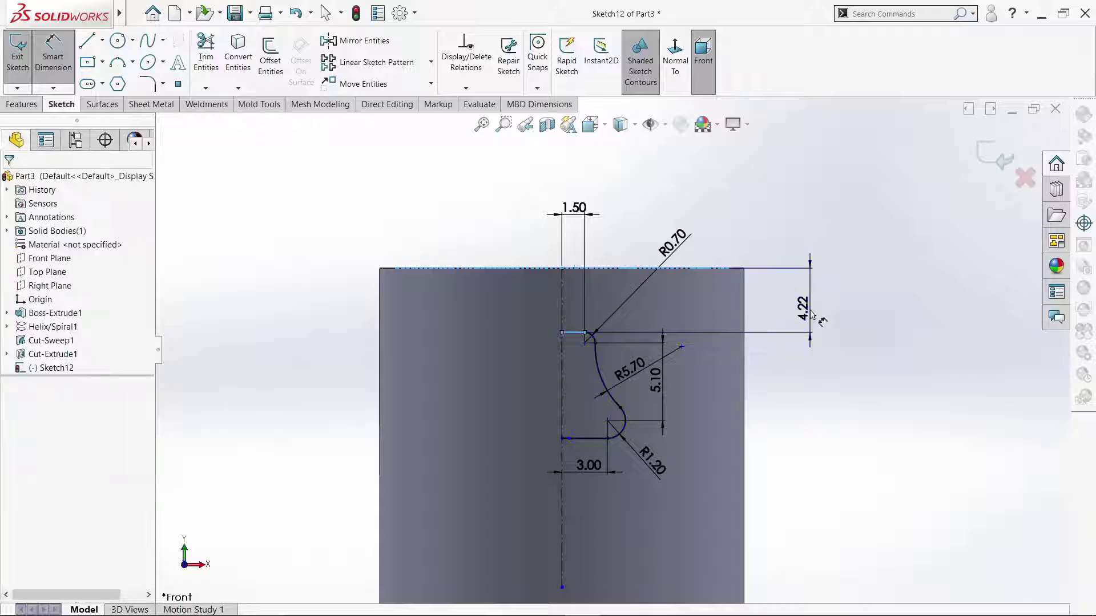
text(4.00mm)
key(Return)
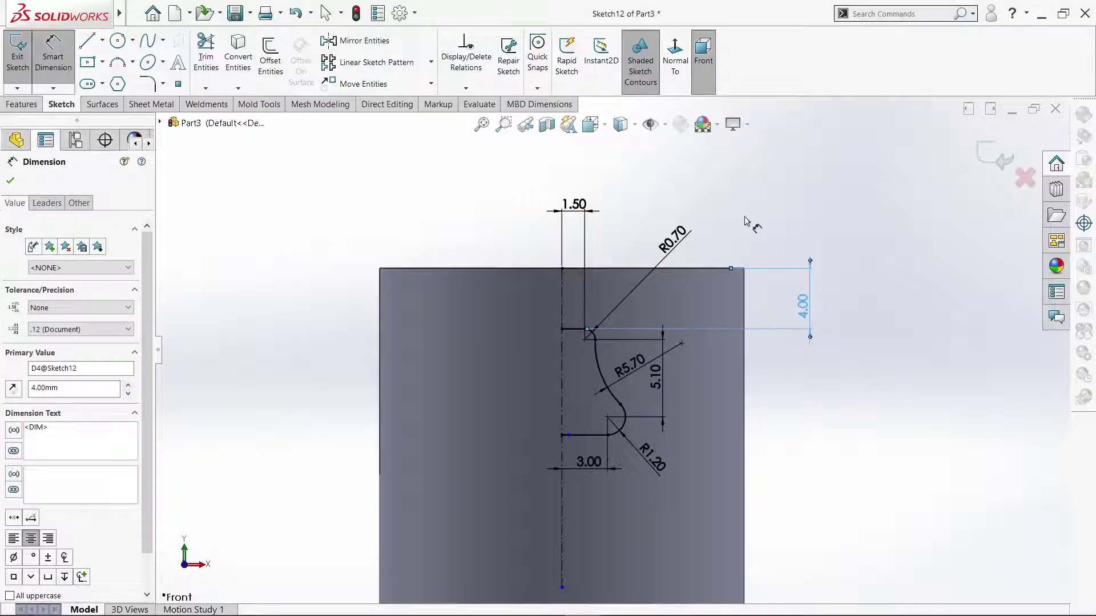
right_click(746, 222)
click(753, 255)
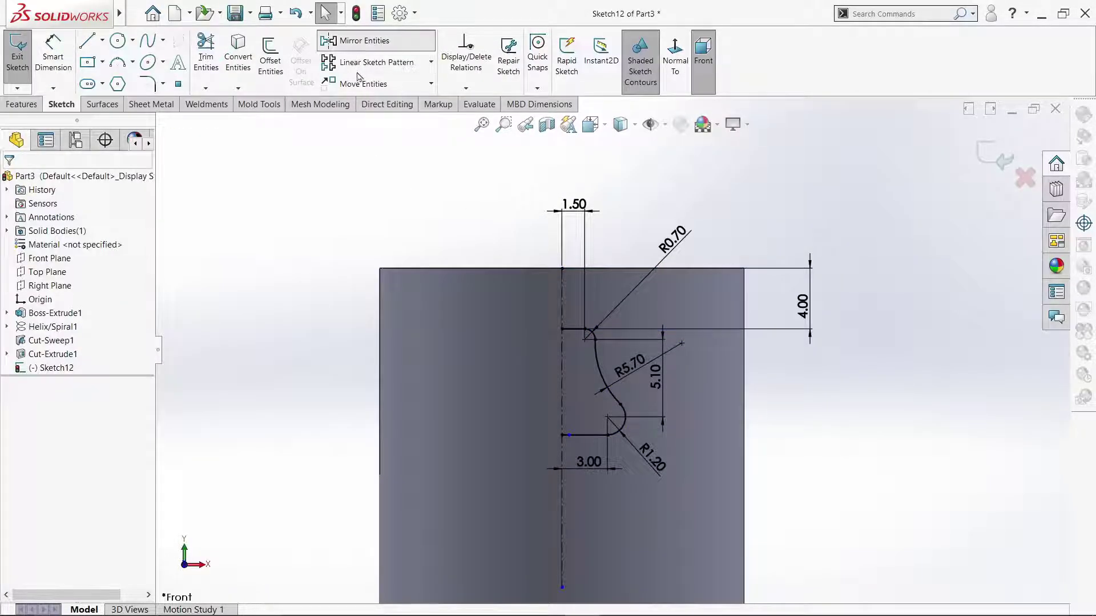
- Mirror the half profile's two horizontal lines and three arcs about the vertical centerline
click(360, 41)
click(575, 330)
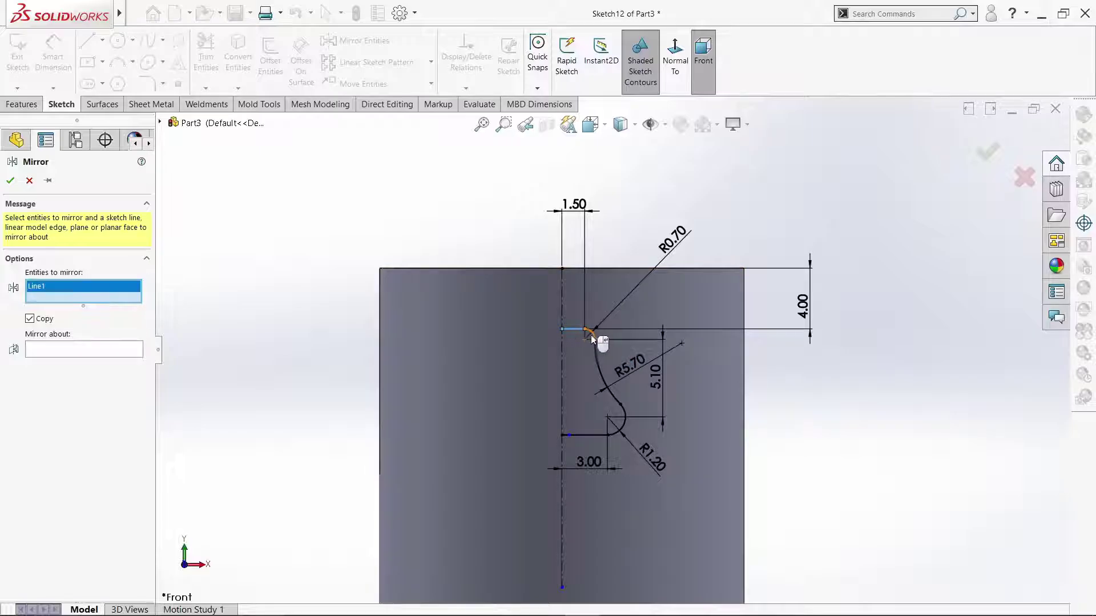
click(594, 335)
click(603, 374)
click(631, 428)
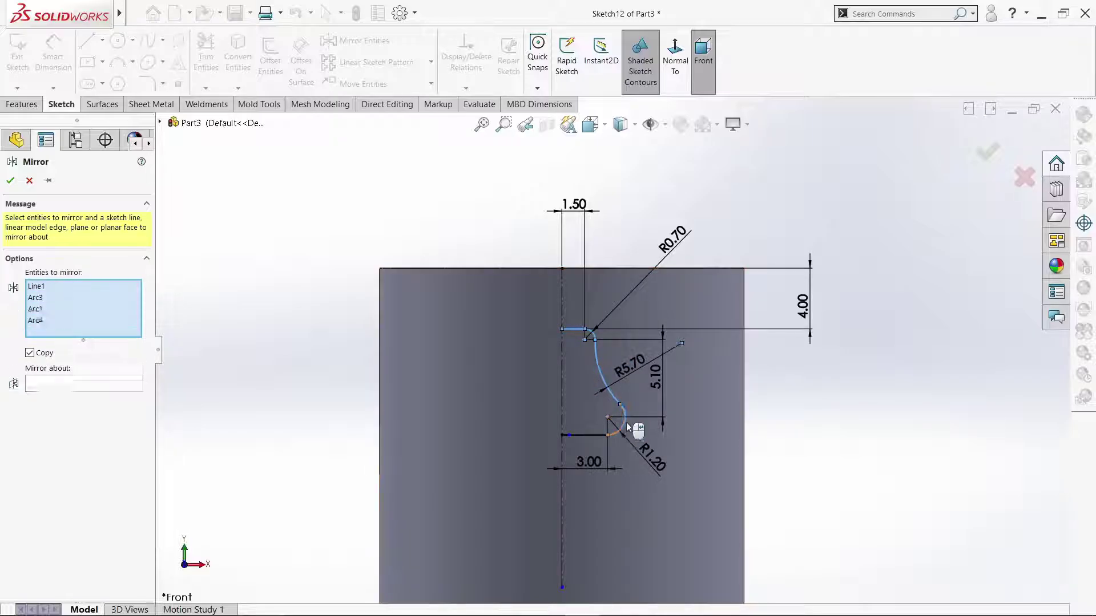
click(588, 436)
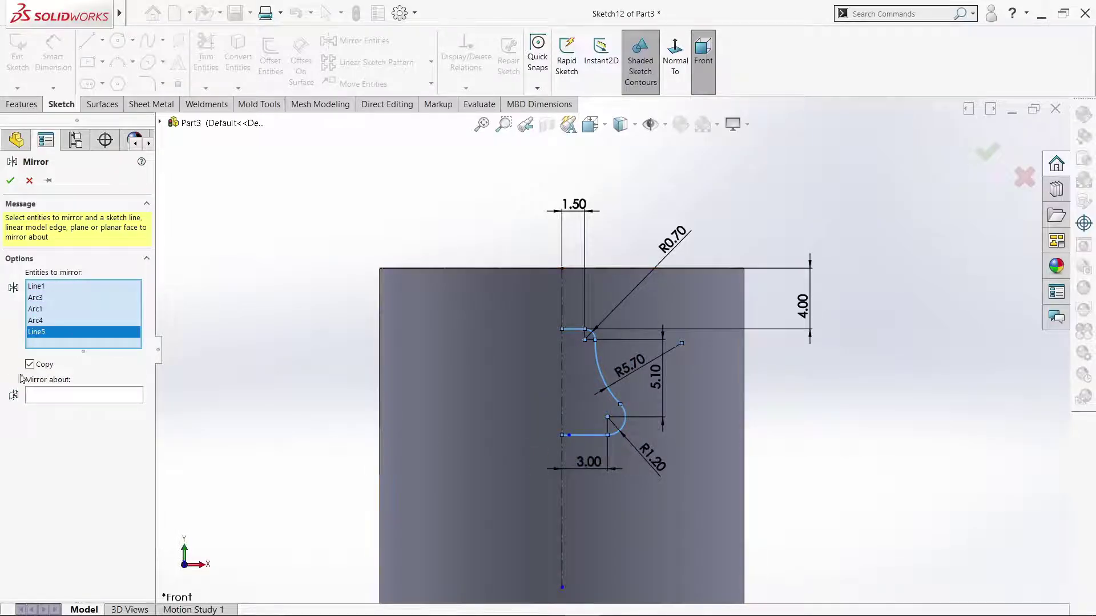
click(65, 396)
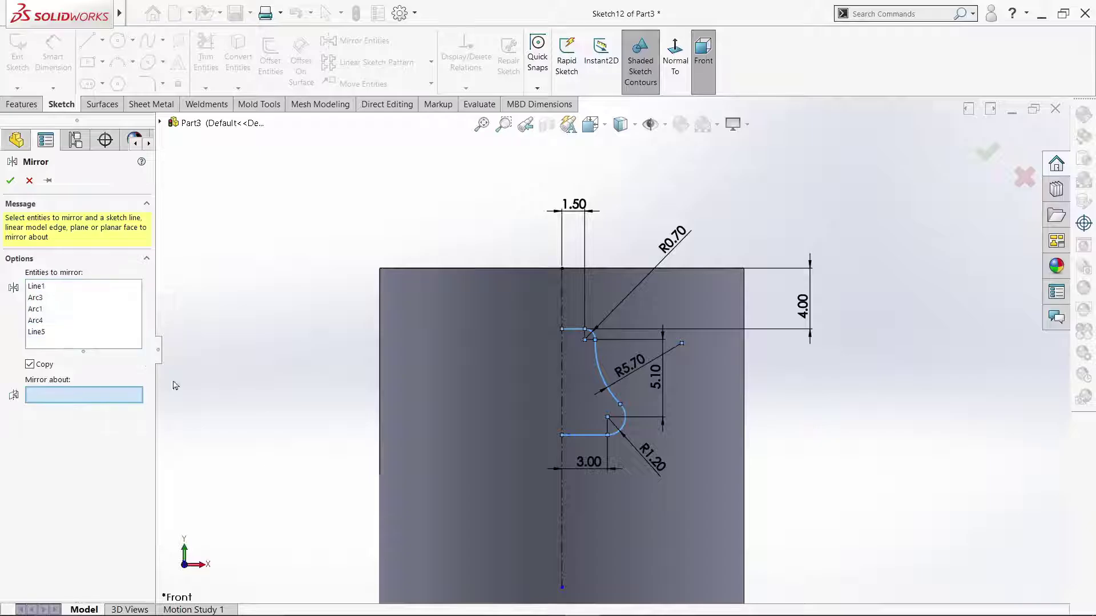
click(562, 363)
click(11, 180)
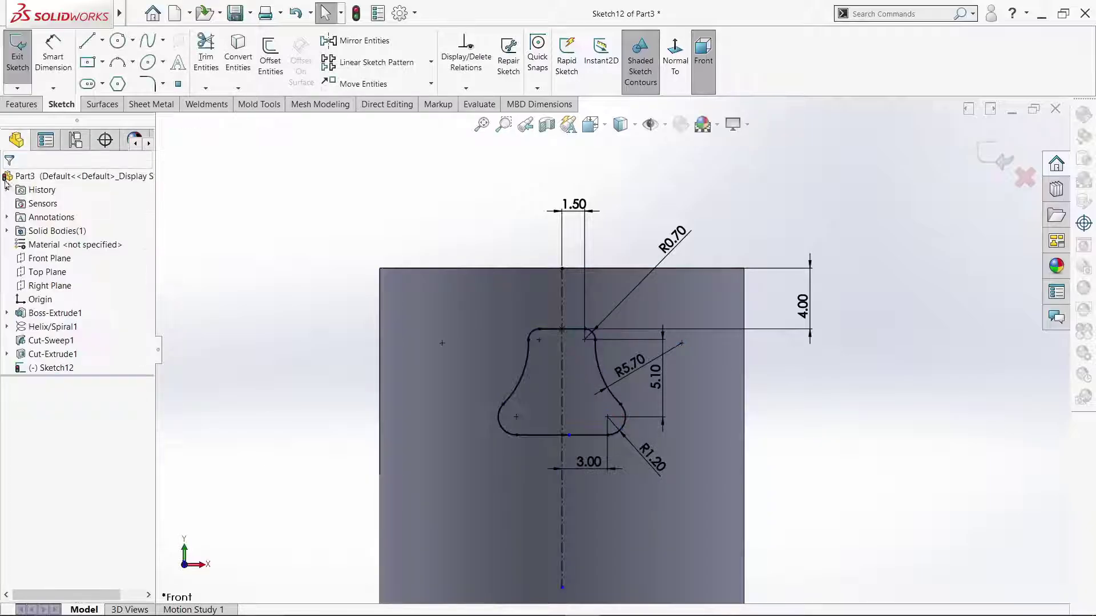
- Cut-extrude both halves of the closed profile Through All in one direction through the tube wall
click(23, 104)
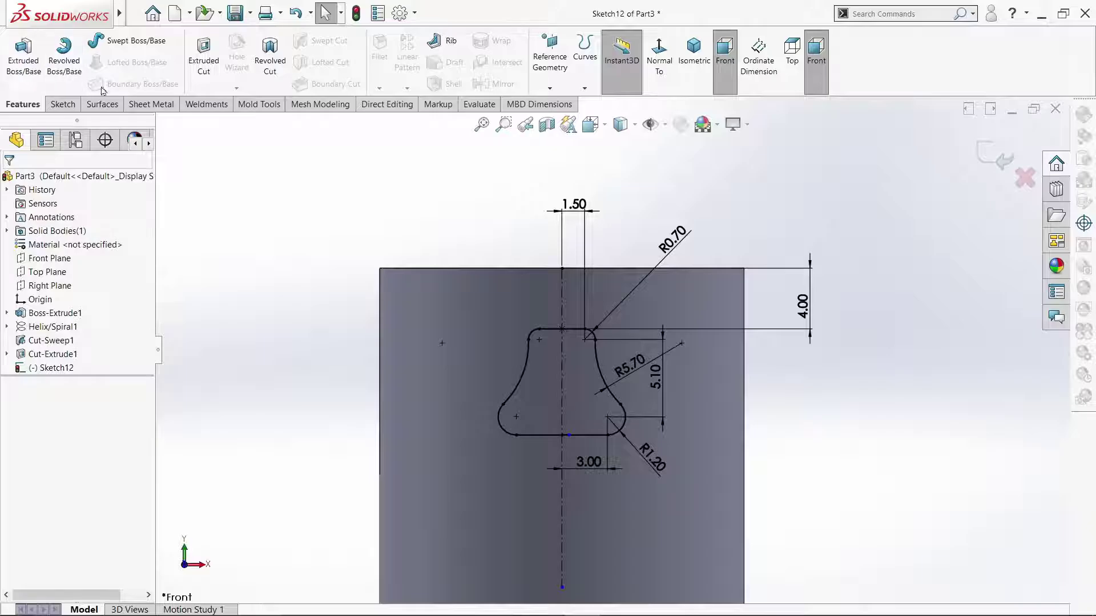
click(204, 57)
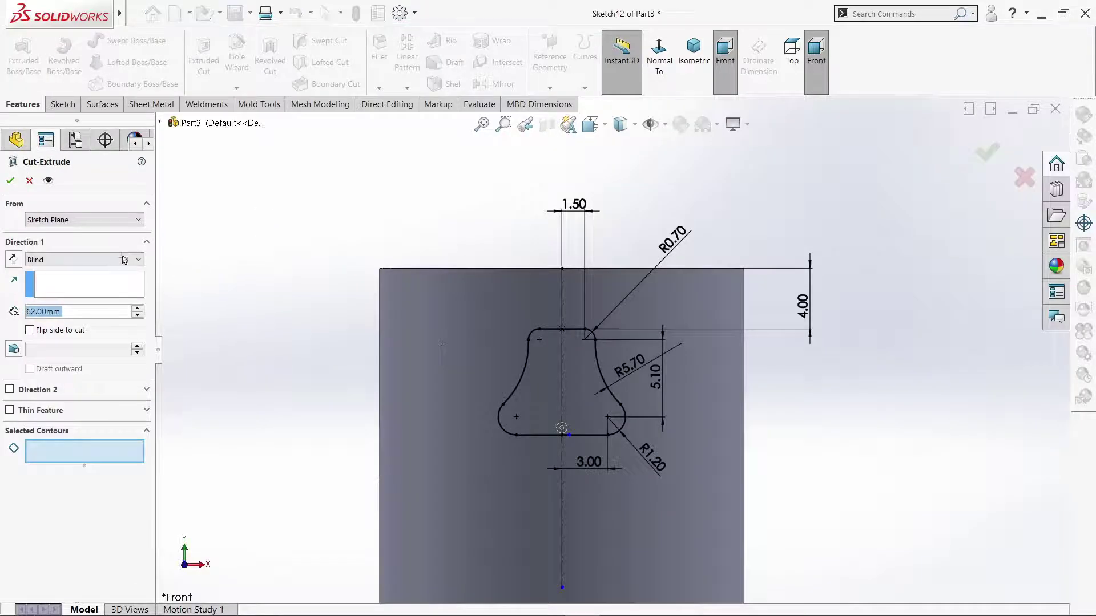
click(82, 260)
click(58, 281)
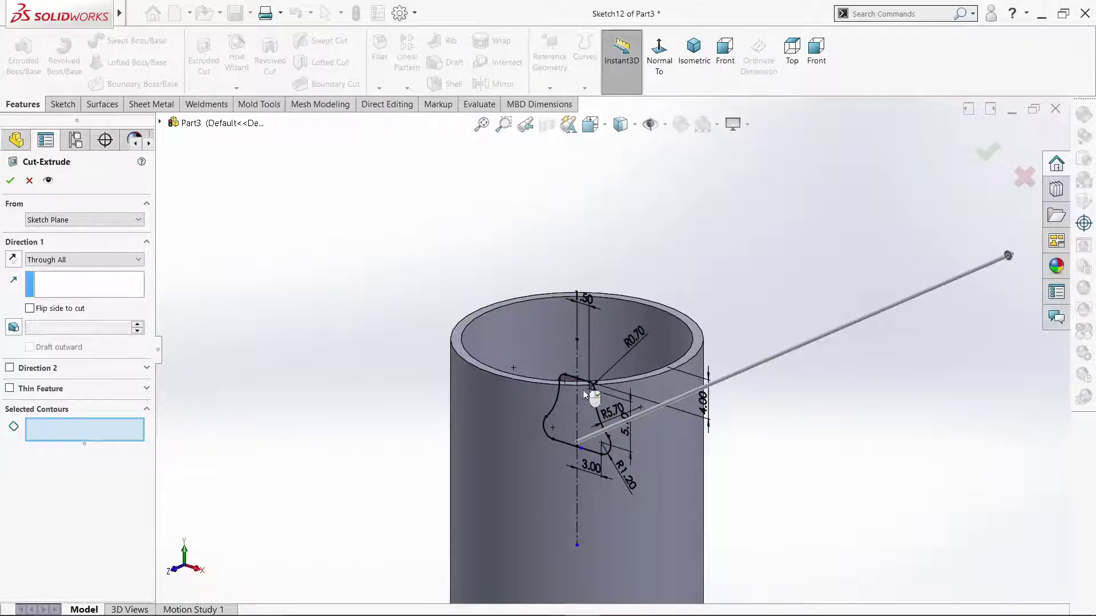
scroll(588, 394, up, 2)
mouse_move(588, 394)
middle_down()
mouse_move(625, 447)
mouse_move(616, 474)
middle_up()
scroll(625, 447, down, 4)
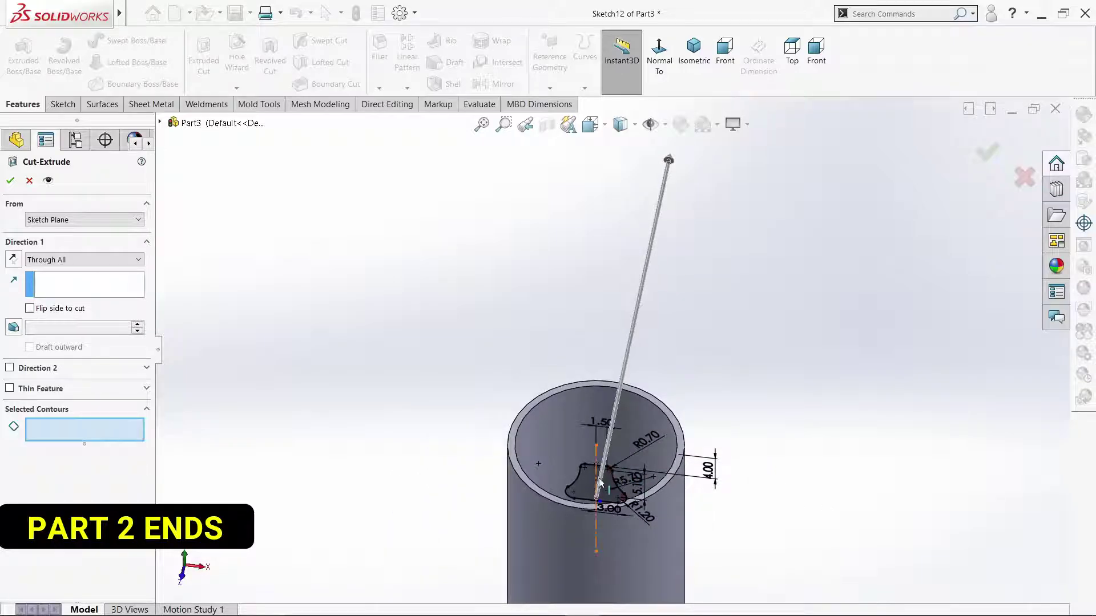
click(606, 495)
click(586, 492)
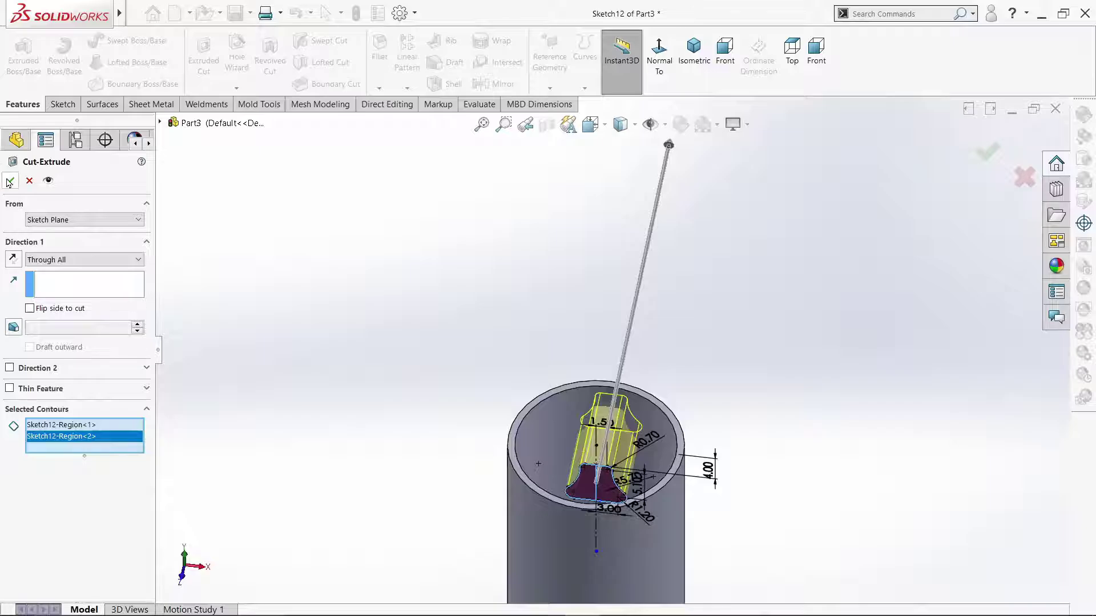
key(Return)
click(334, 246)
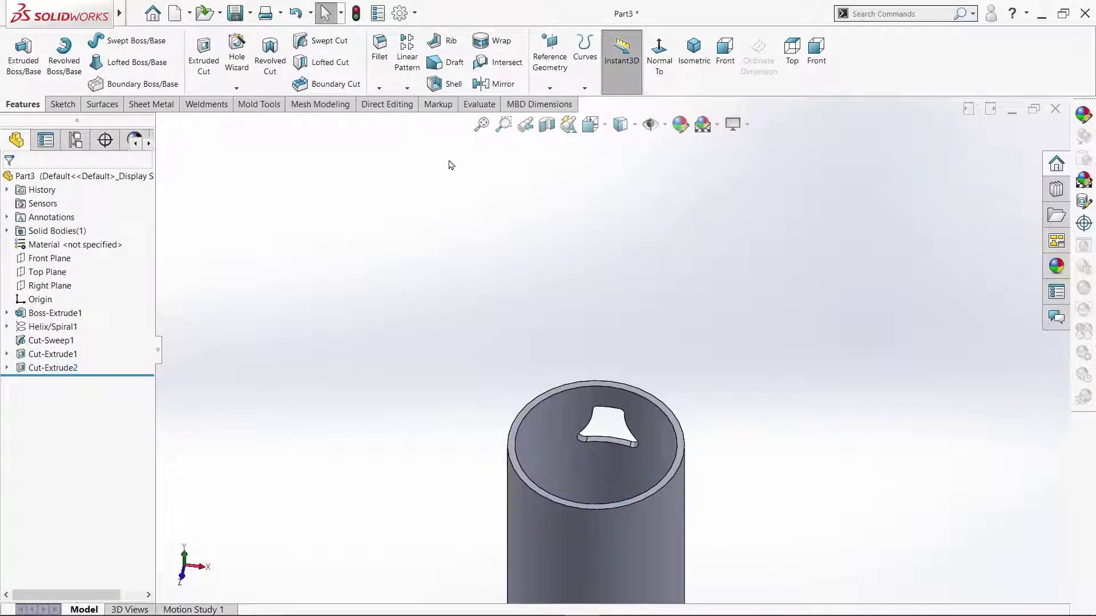
- Circular-pattern the profile cutout around the tube's upper inner edge with 5 equally spaced instances over 360 degrees
click(407, 89)
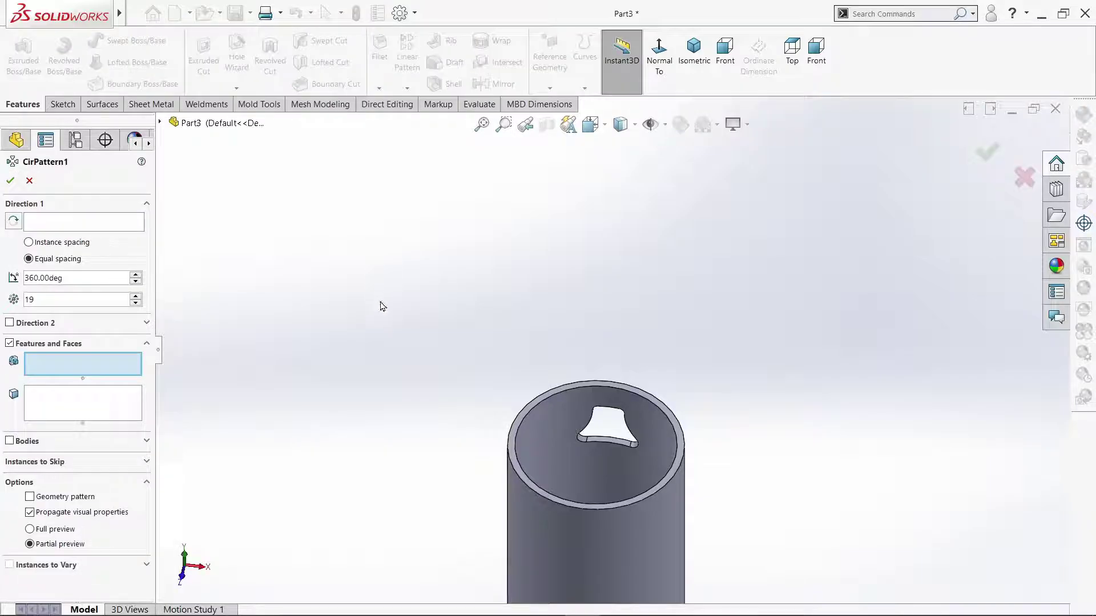
click(115, 225)
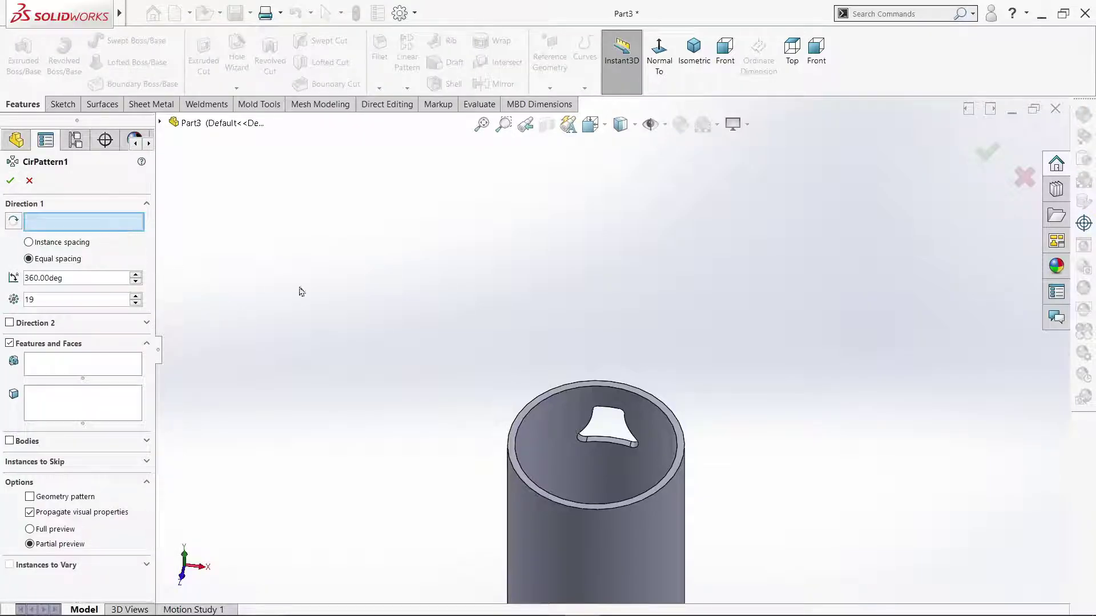
click(556, 394)
click(81, 370)
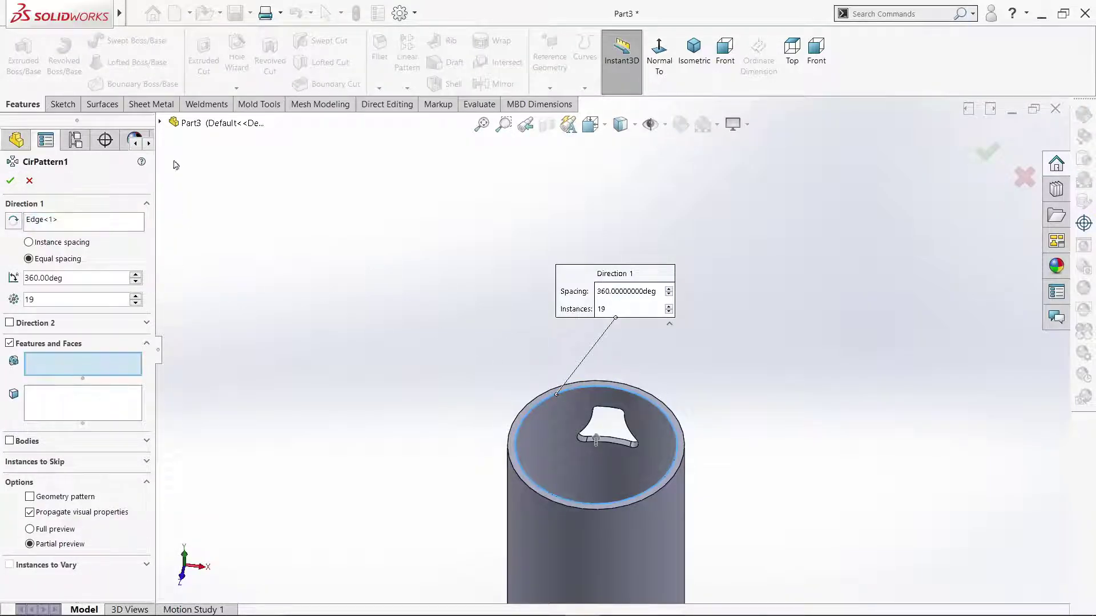
click(160, 123)
click(215, 315)
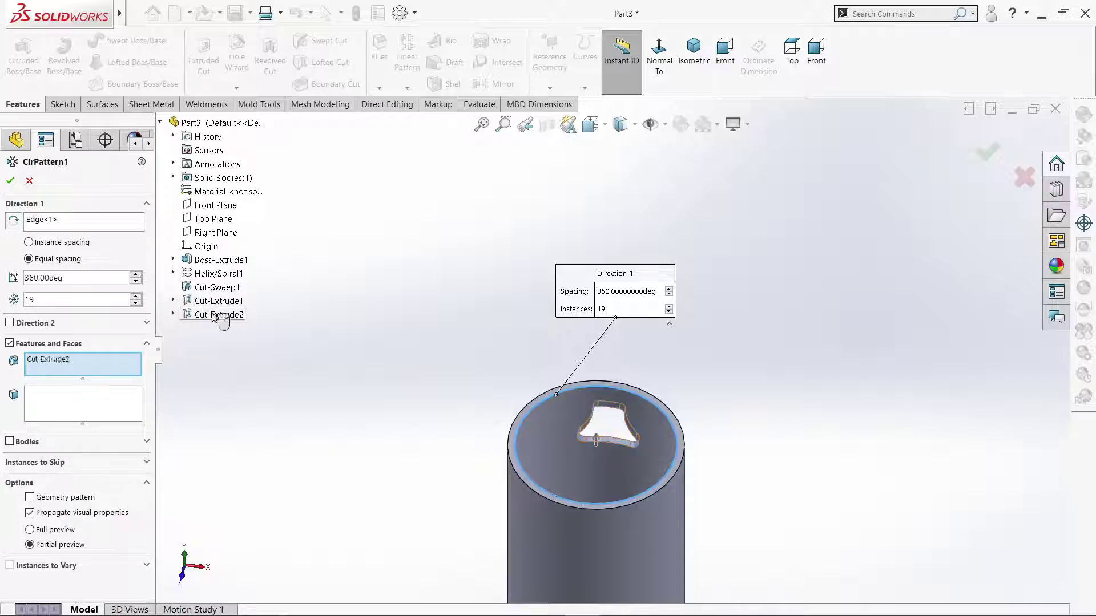
double_click(56, 301)
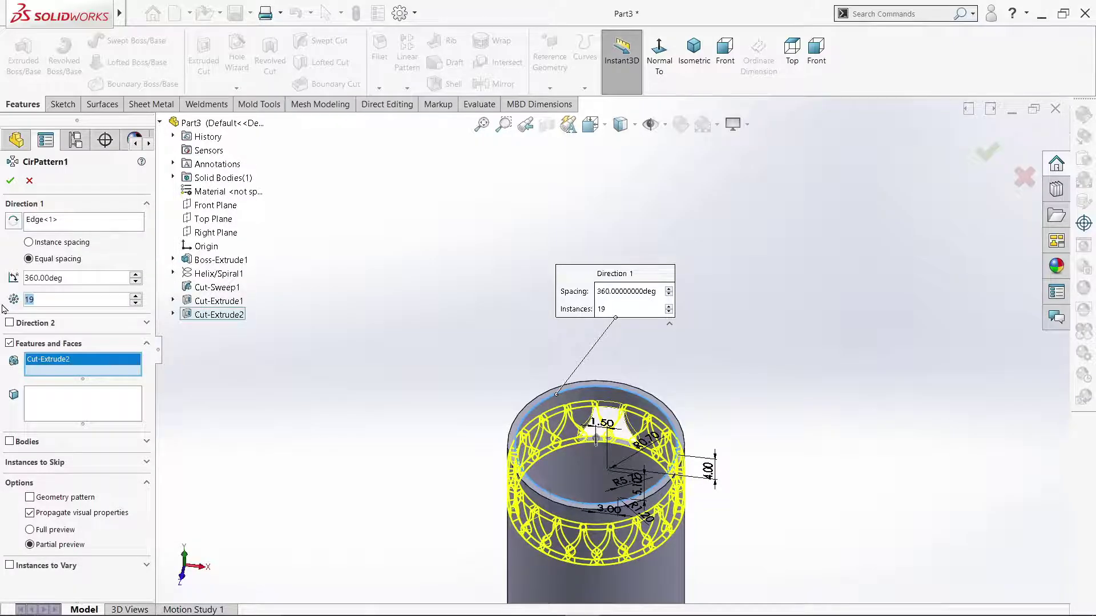
text(5)
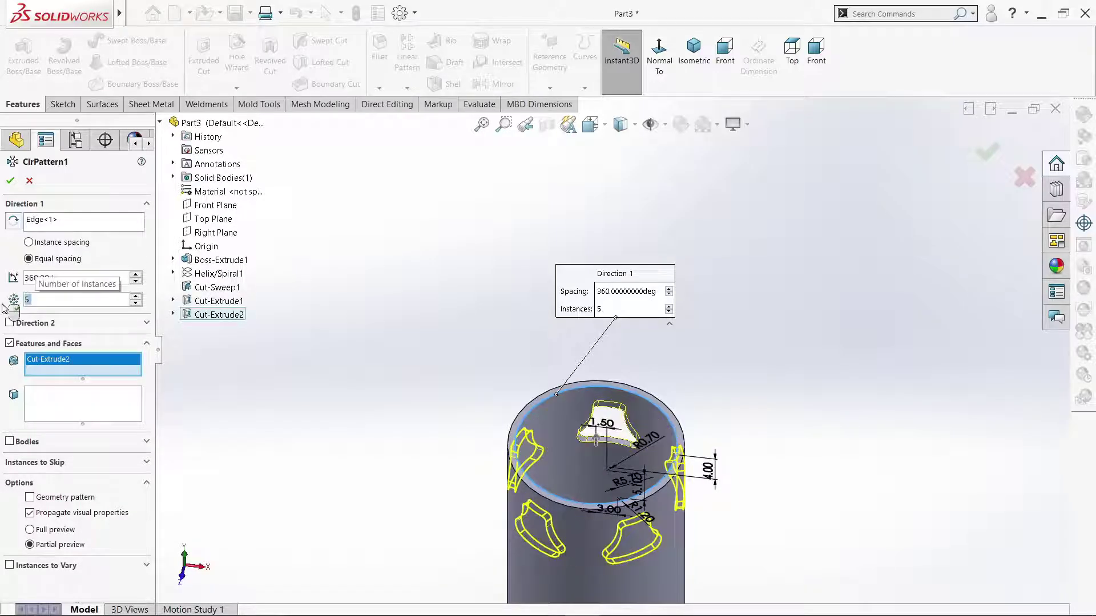
click(10, 182)
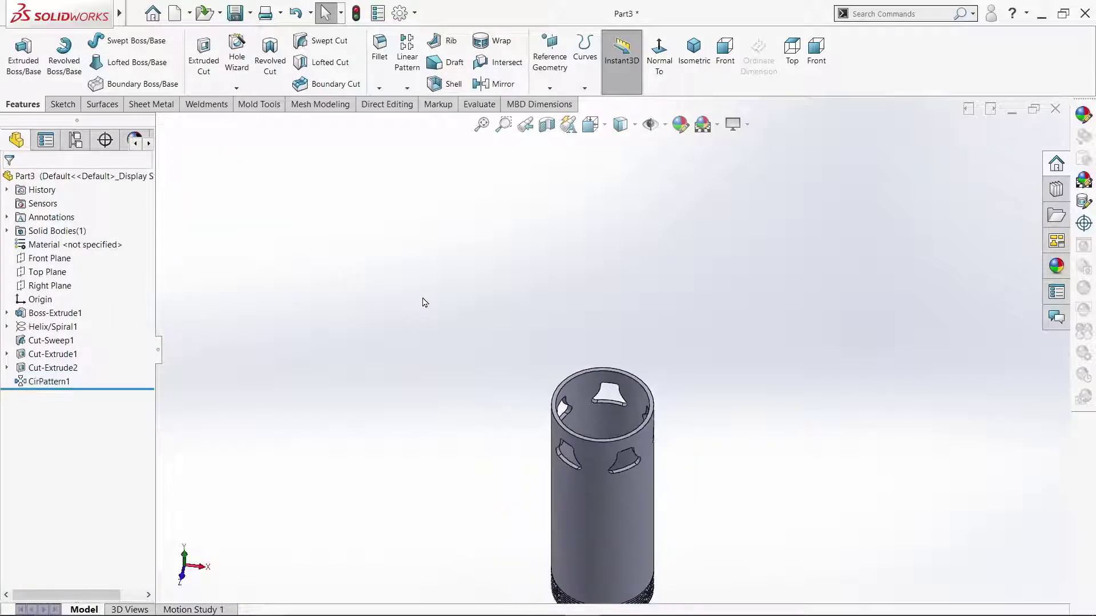
scroll(432, 315, up, 2)
middle_drag(436, 321, 410, 267)
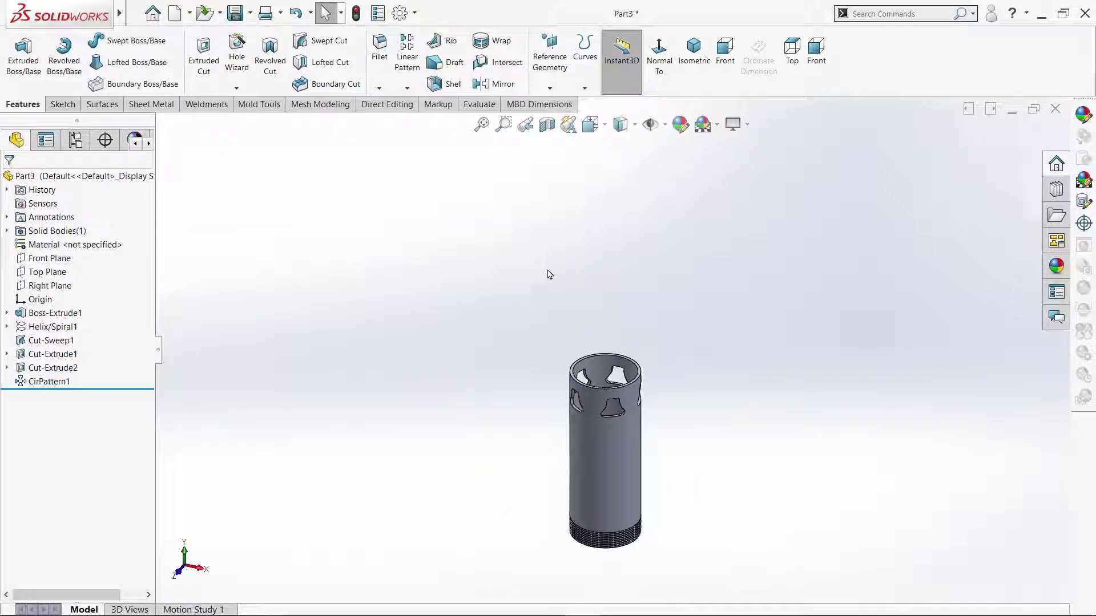
click(692, 80)
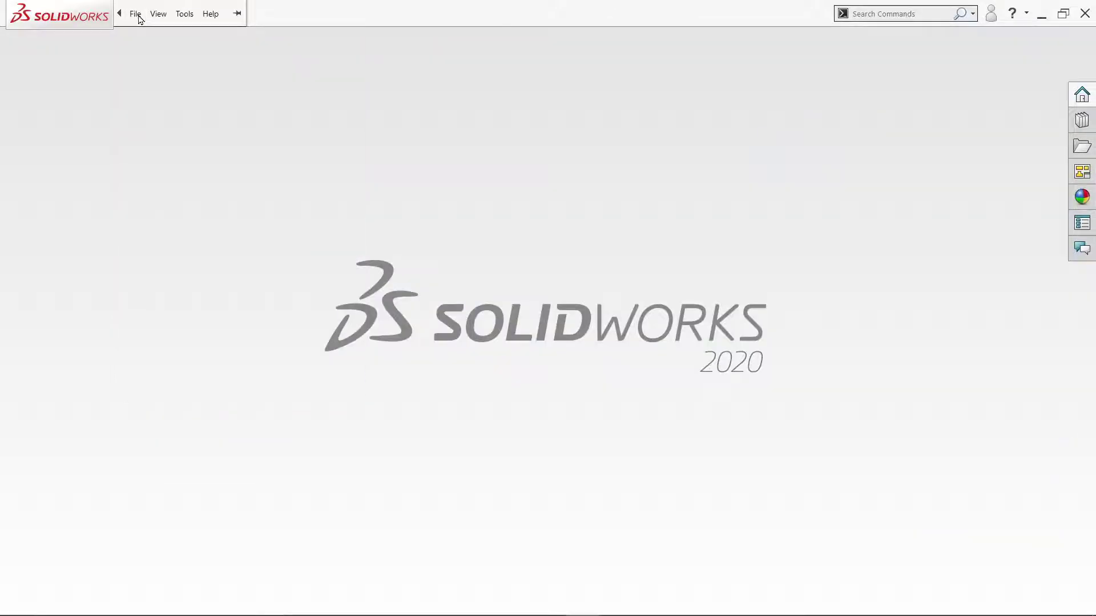
- Create a new part document
click(137, 12)
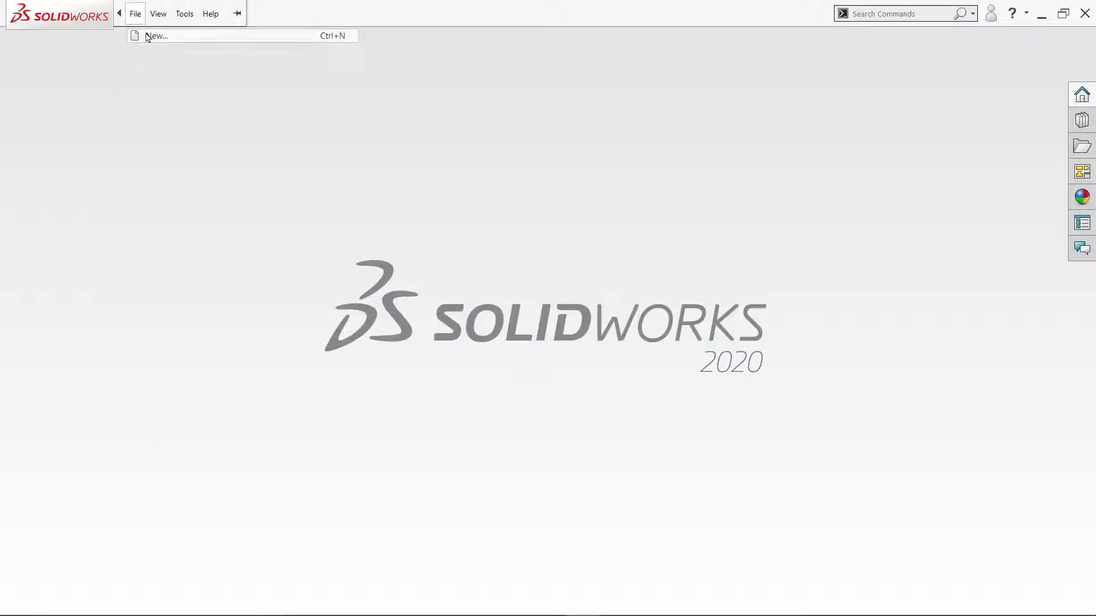
click(150, 35)
click(271, 289)
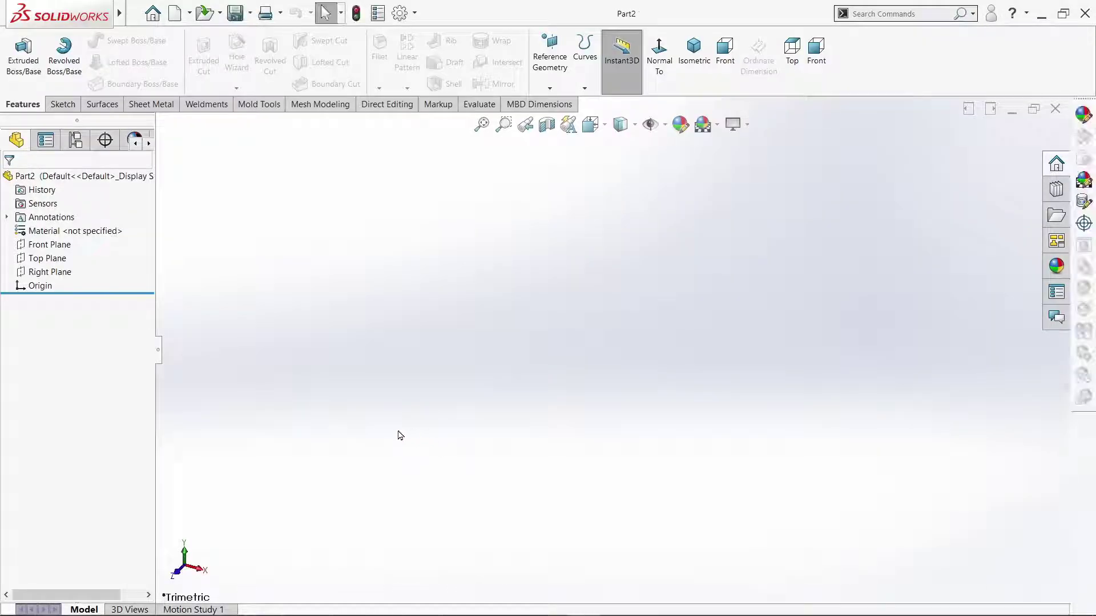
- On the Top Plane, sketch two concentric circles centered on the origin with radii of 12 mm and 3 mm
click(46, 261)
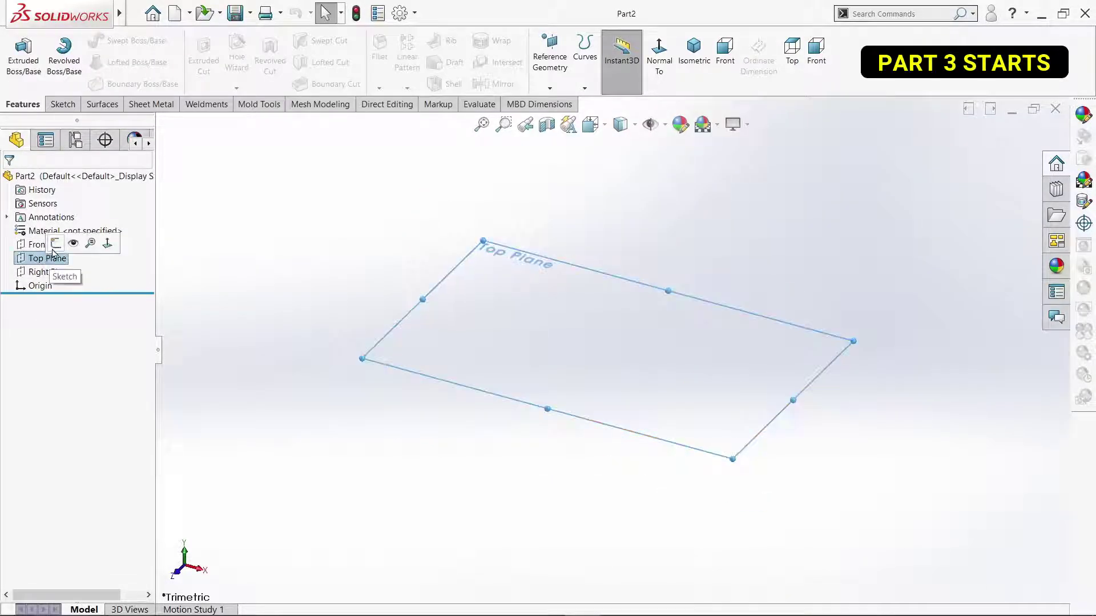
click(55, 244)
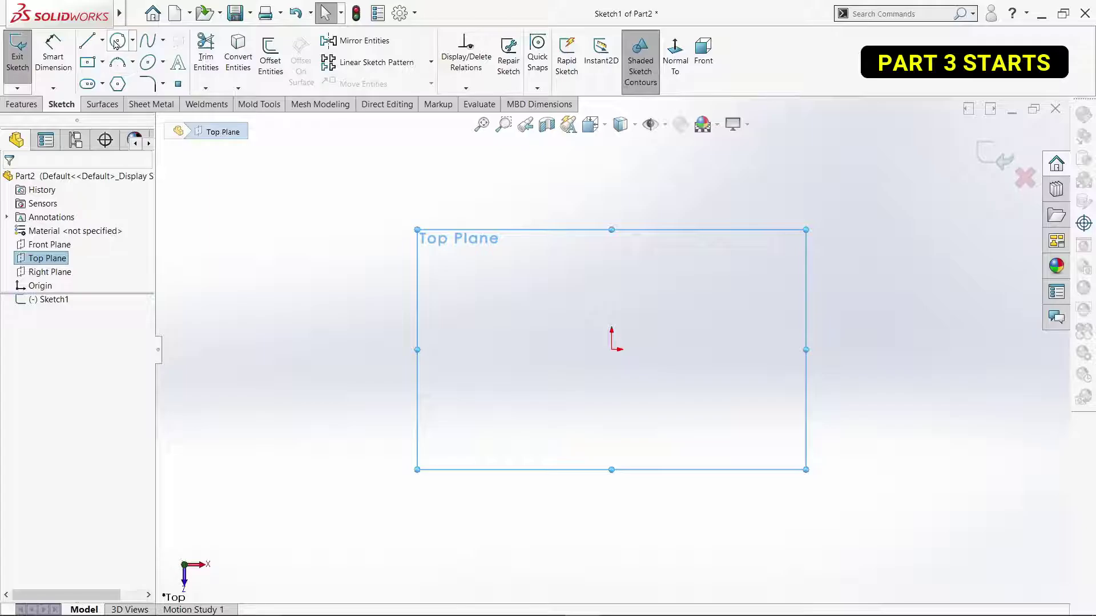
click(117, 41)
click(612, 349)
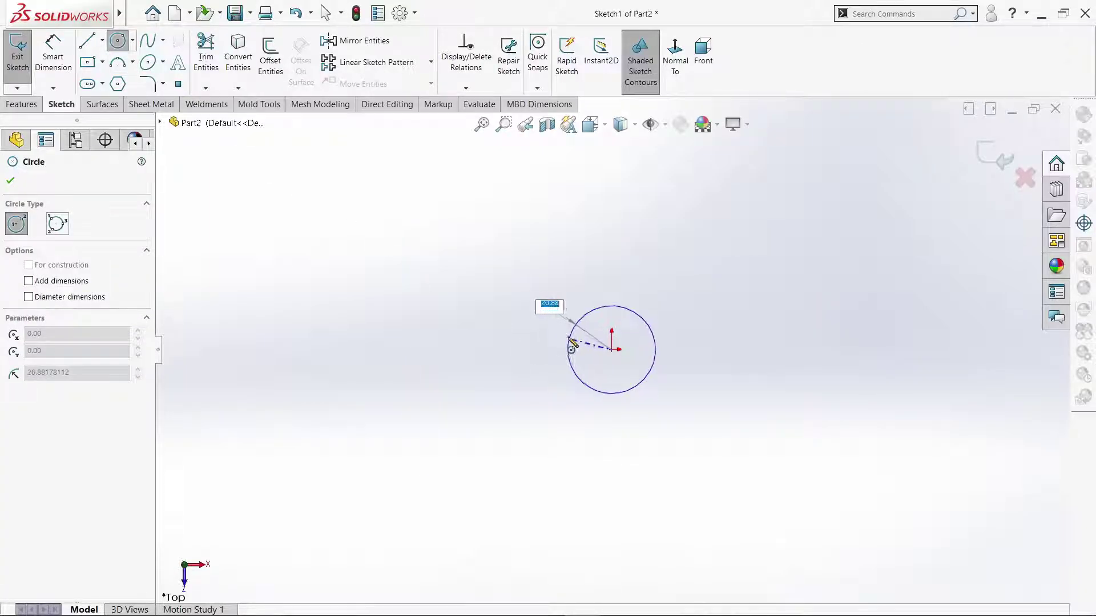
text(12)
key(Return)
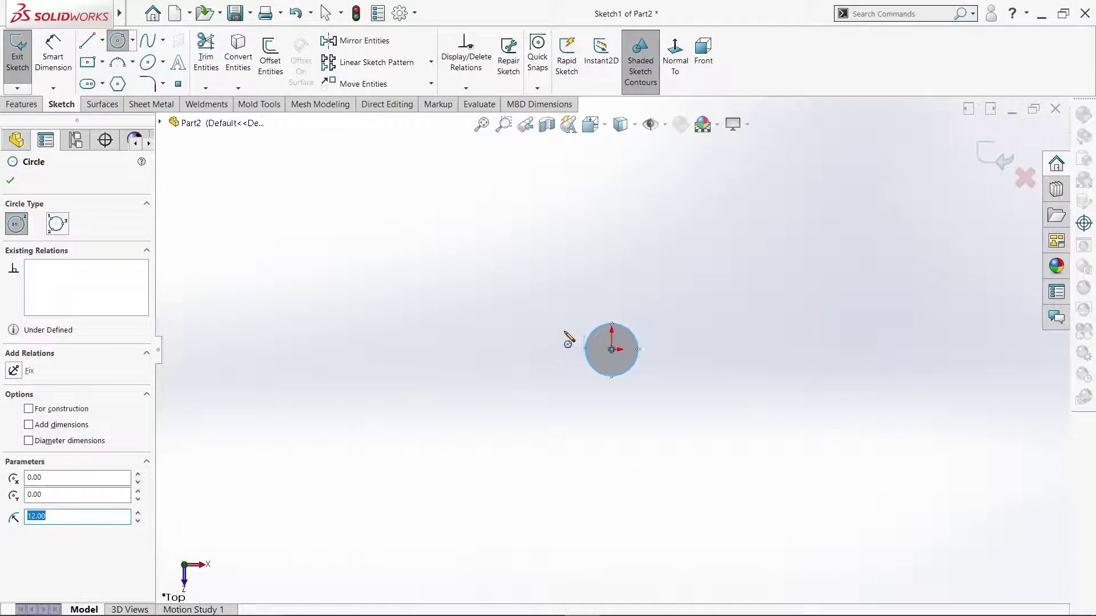
scroll(617, 353, down, 3)
click(614, 368)
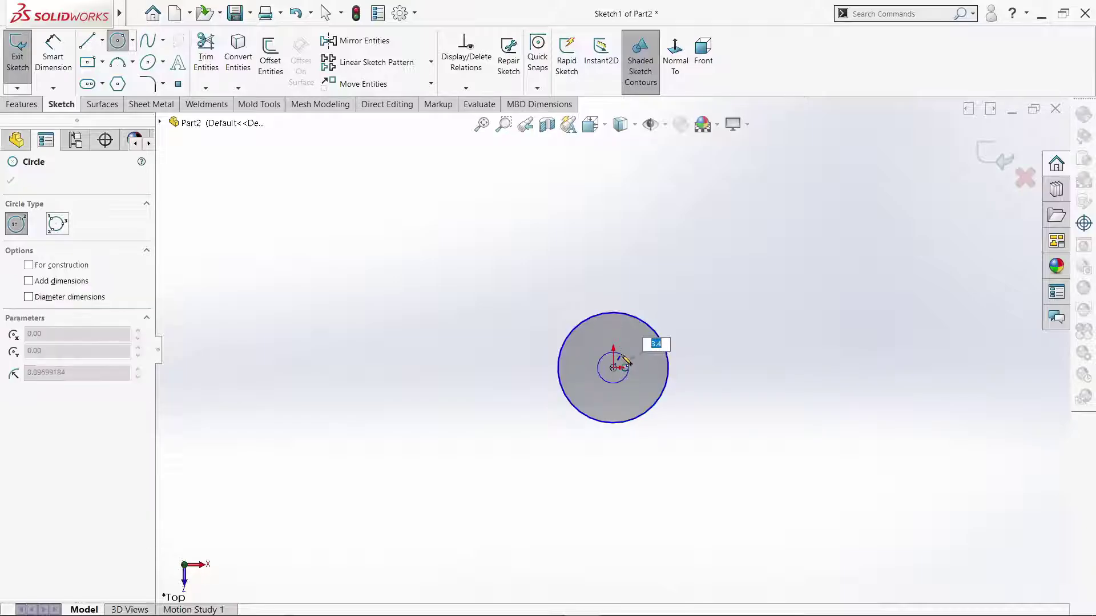
text(3)
key(Return)
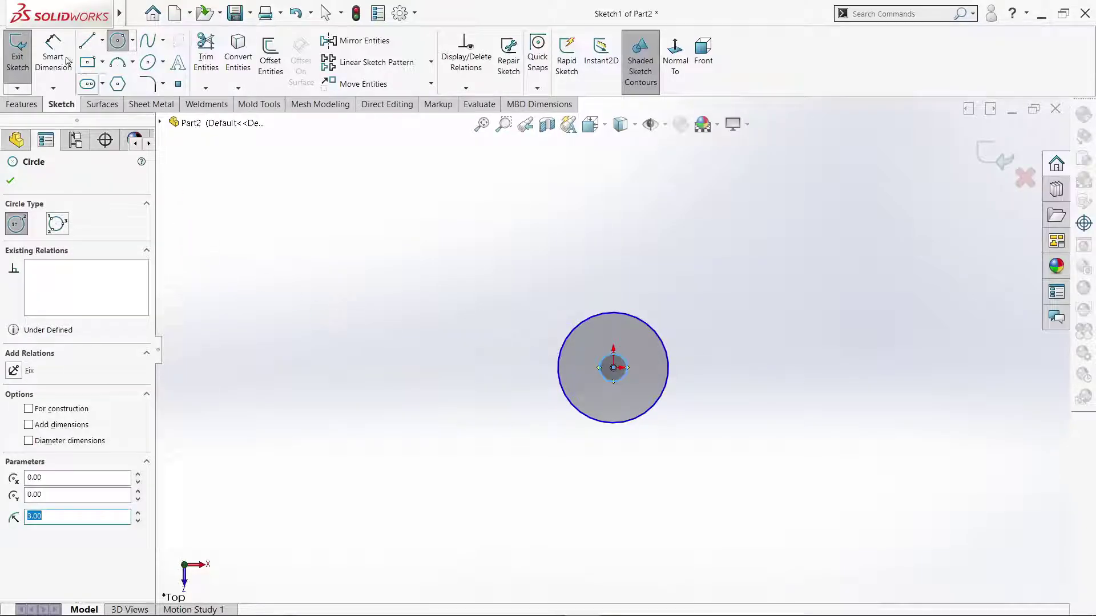
- Dimension the outer circle's diameter as 12 mm and the inner circle's diameter as 6 mm
click(66, 59)
click(559, 363)
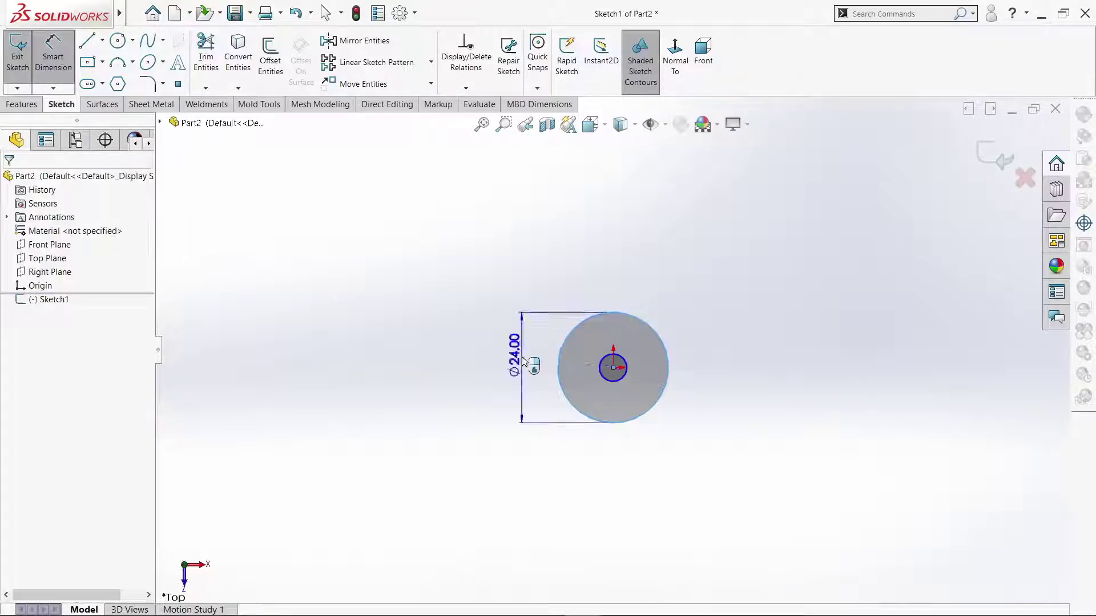
click(525, 364)
text(12)
key(Return)
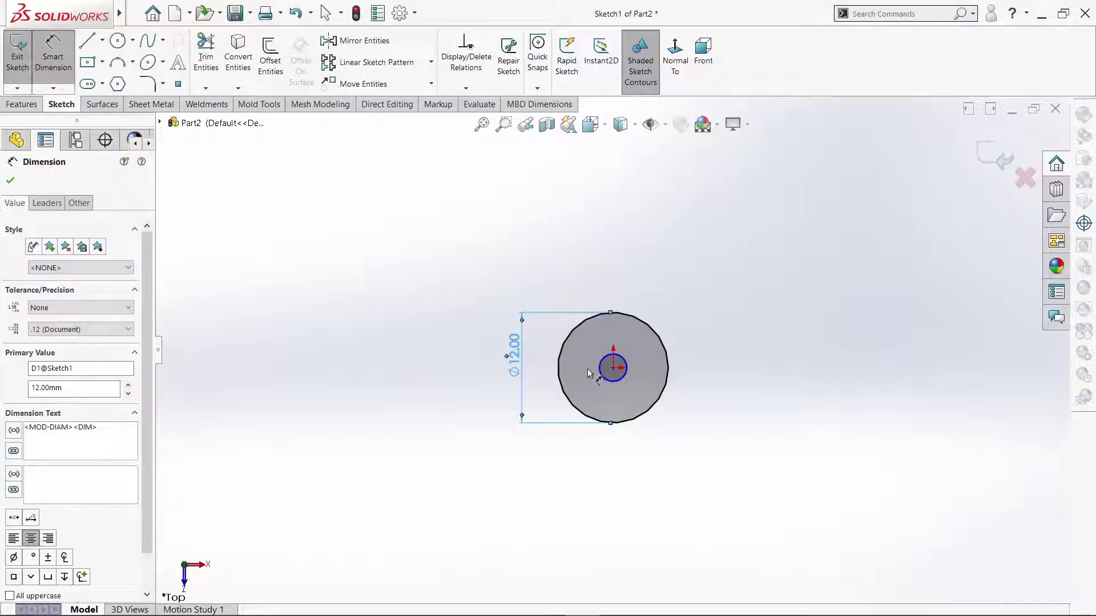
click(603, 372)
click(448, 370)
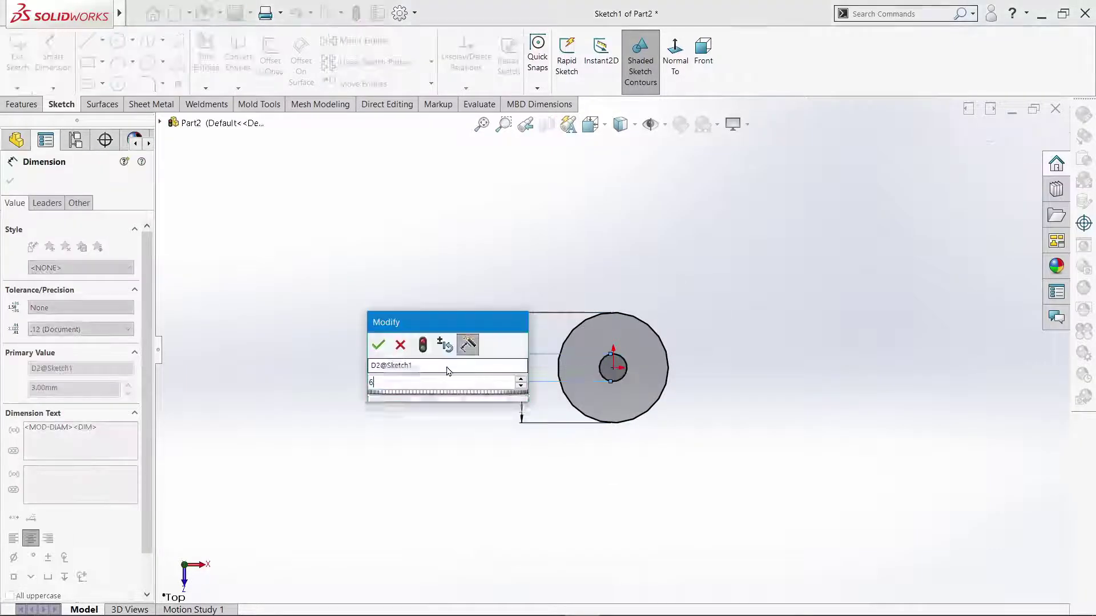
text(6)
key(Return)
click(11, 182)
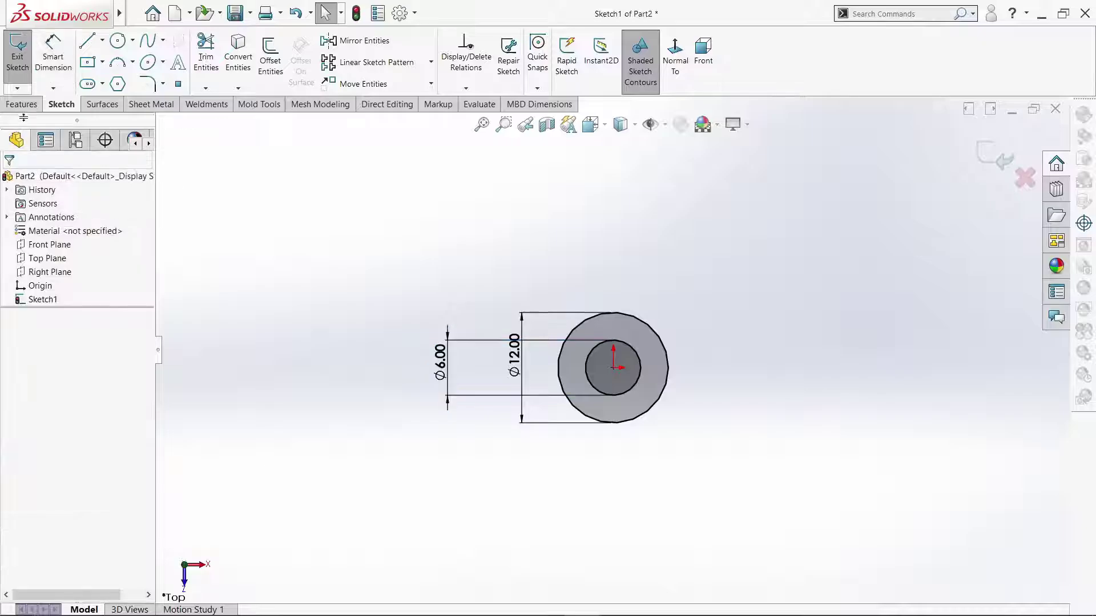
- Extrude the ring profile 6 mm with the Mid Plane end condition
click(23, 105)
click(30, 64)
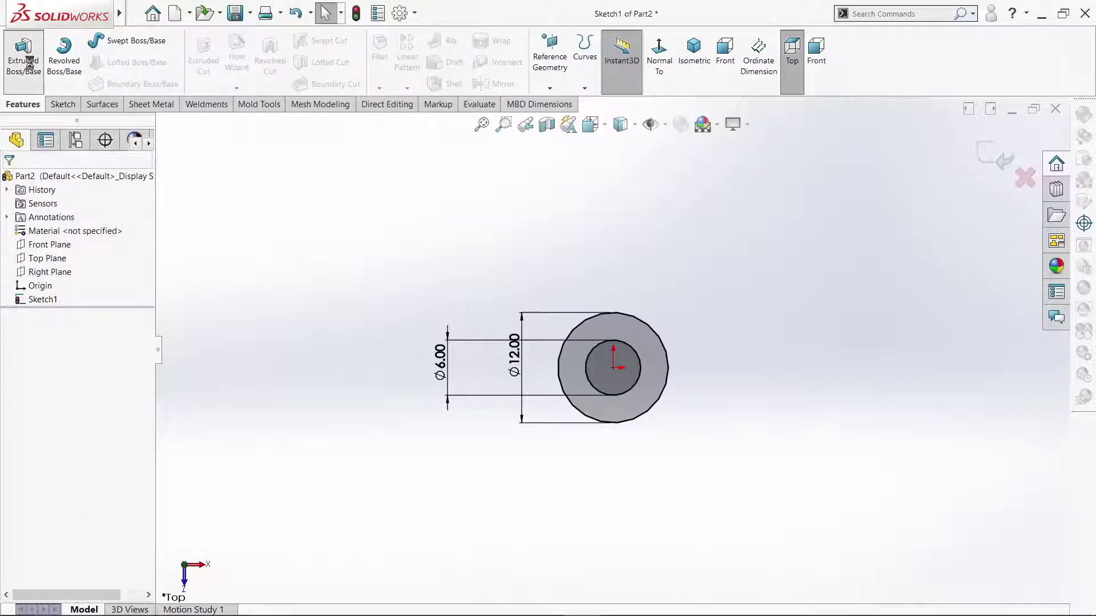
click(56, 259)
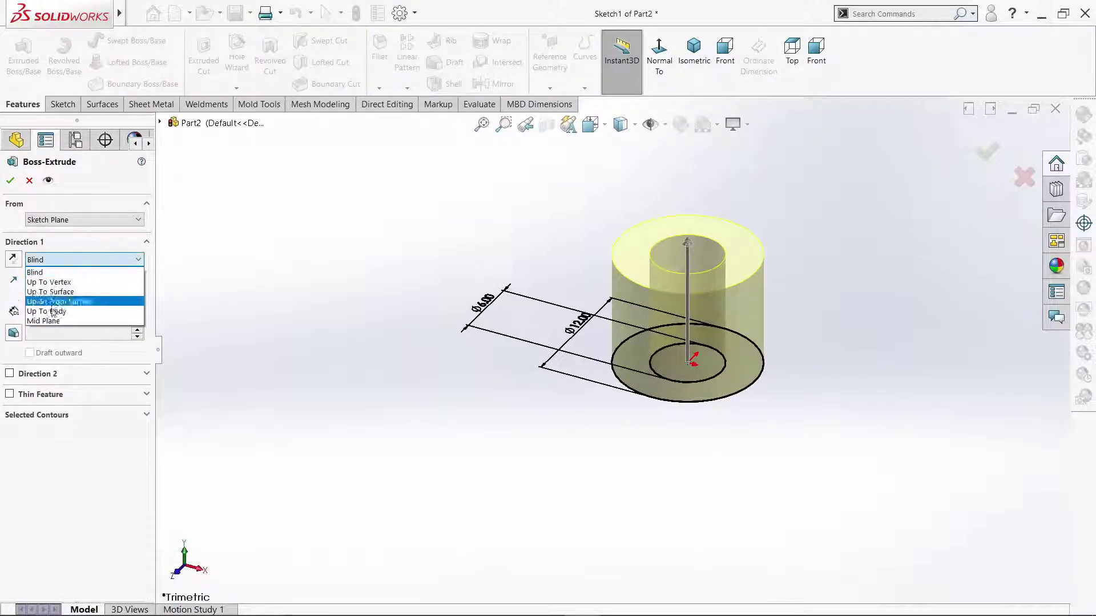
click(54, 321)
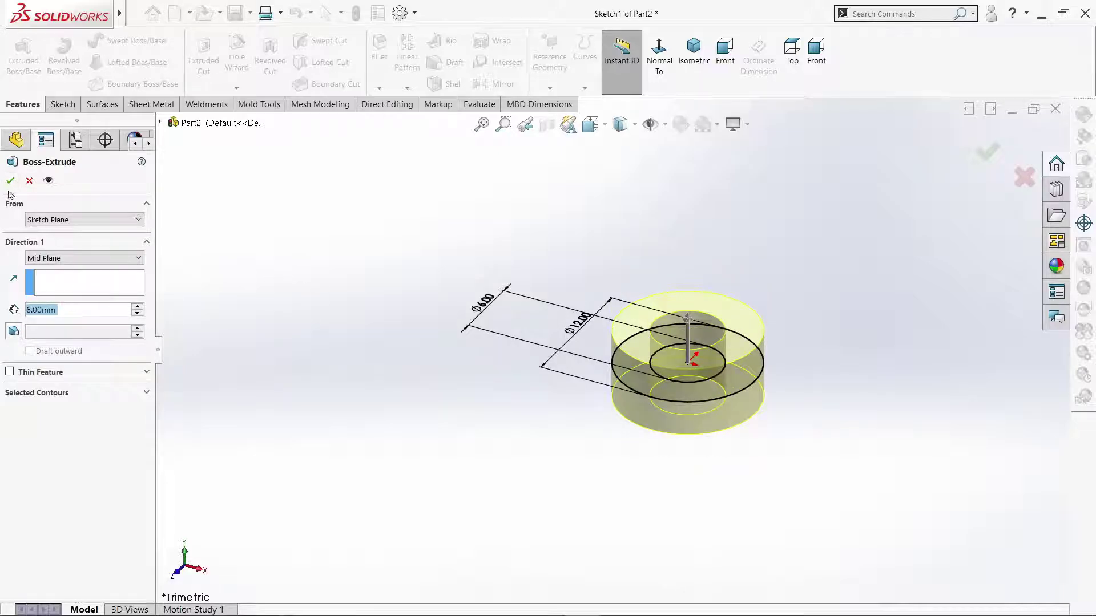
key(Return)
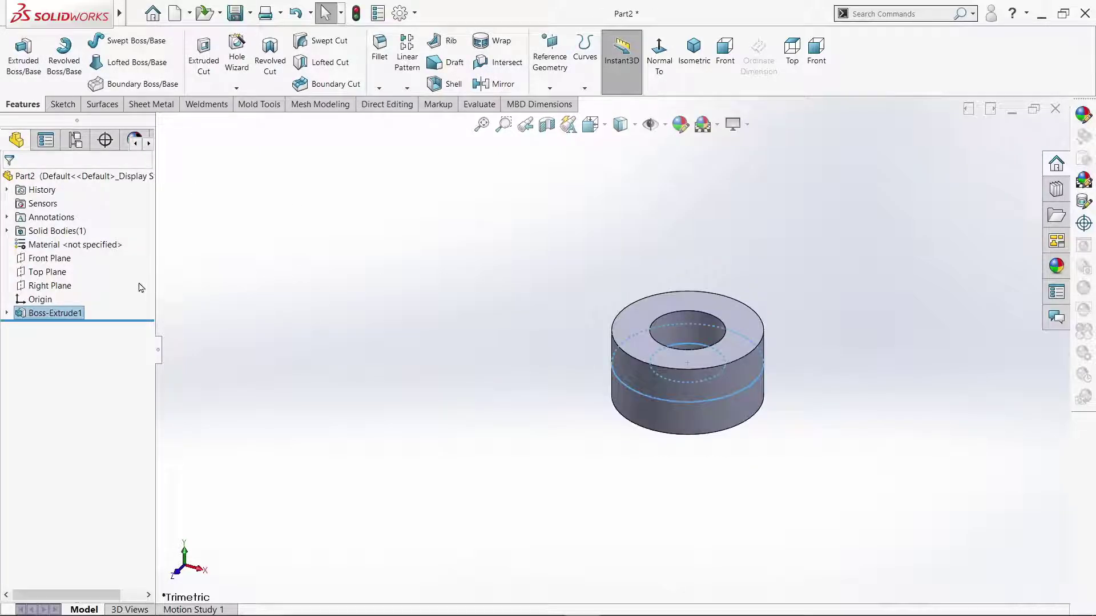
- Start a sketch on the Front Plane and draw a vertical construction line about 9.9 mm long through the origin
click(66, 260)
click(76, 243)
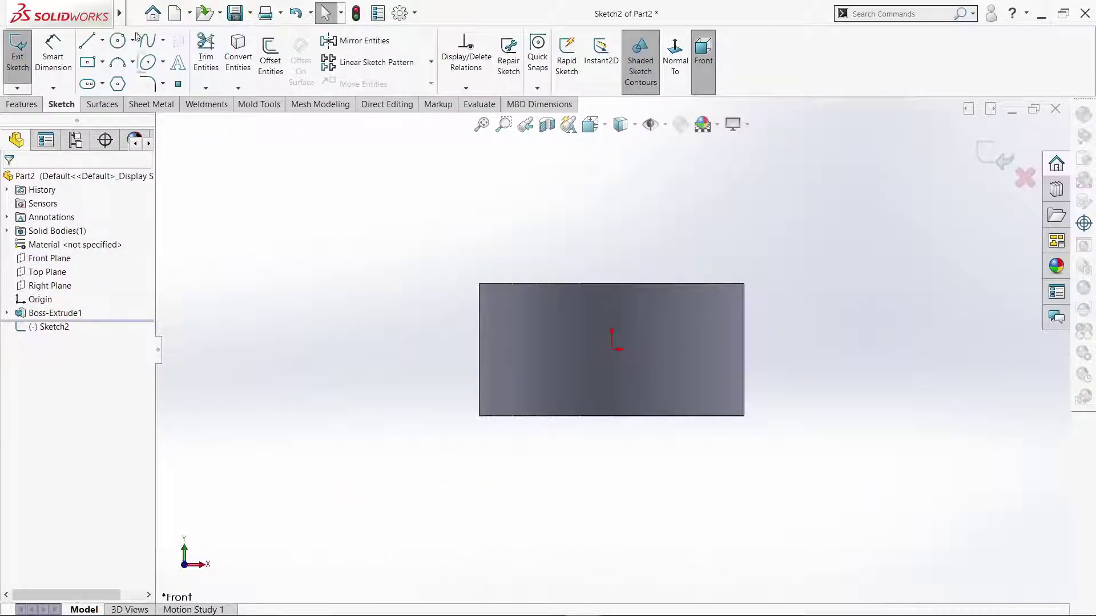
click(86, 40)
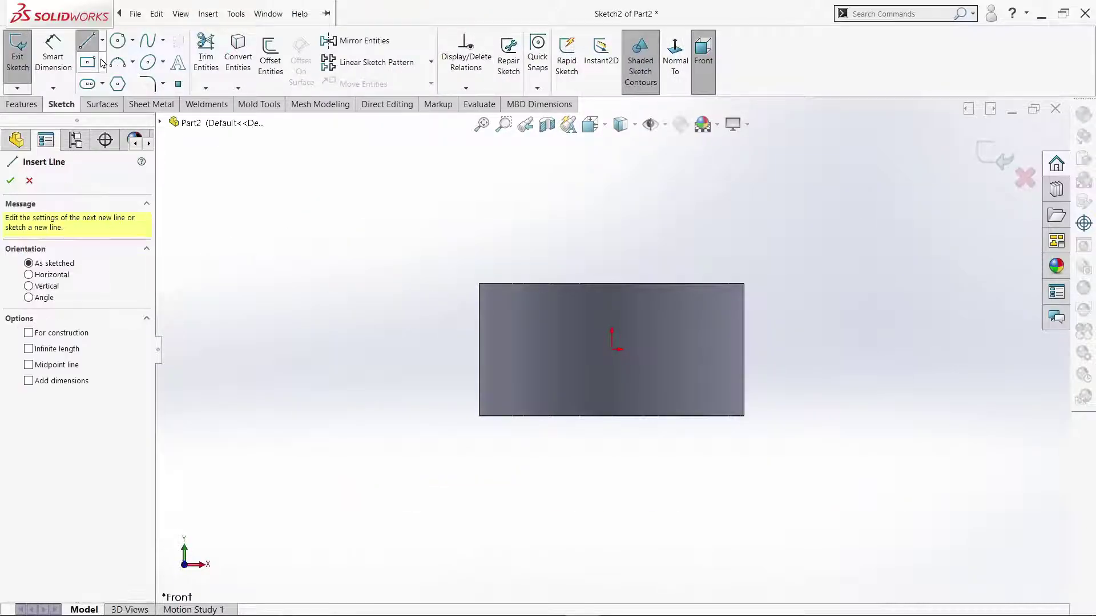
click(611, 452)
click(612, 236)
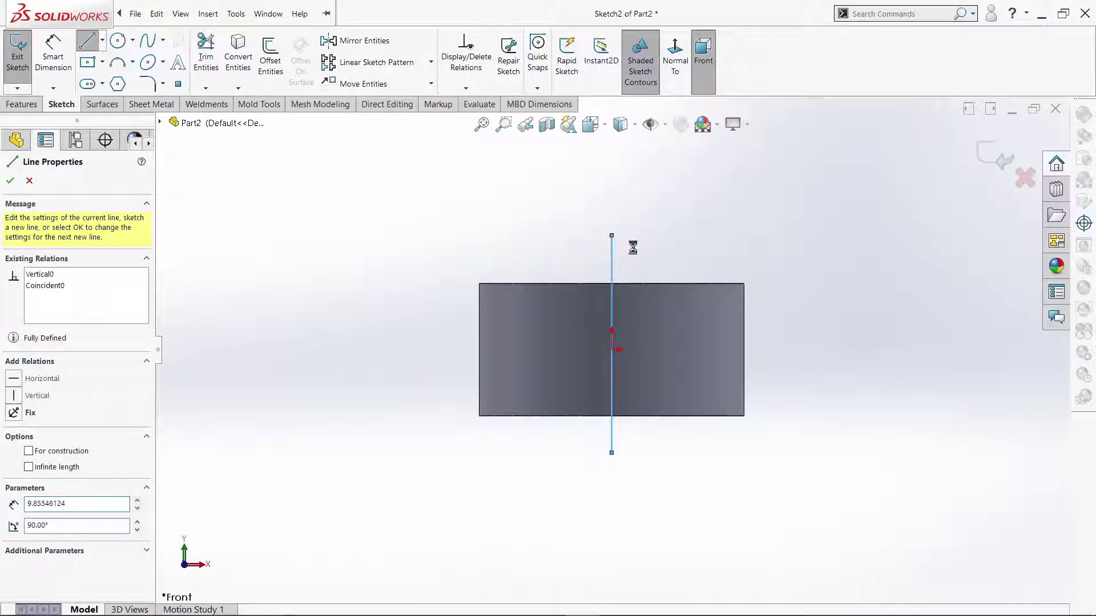
key(Escape)
click(612, 260)
click(565, 248)
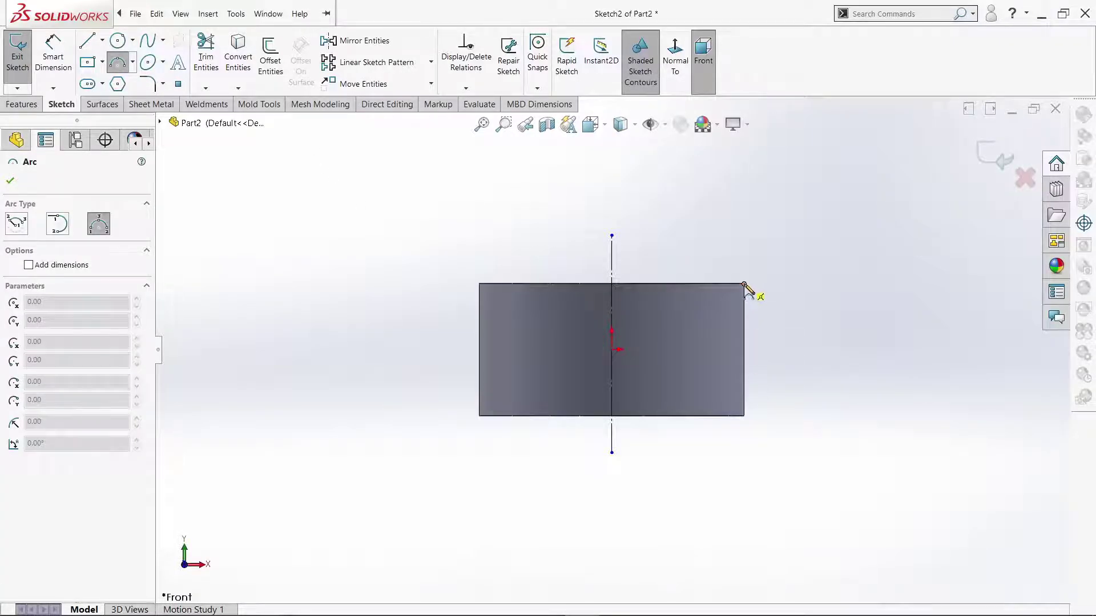
- Draw an outward-bulging three-point arc of radius 6 mm between the upper and lower corners of the ring's right side
click(745, 416)
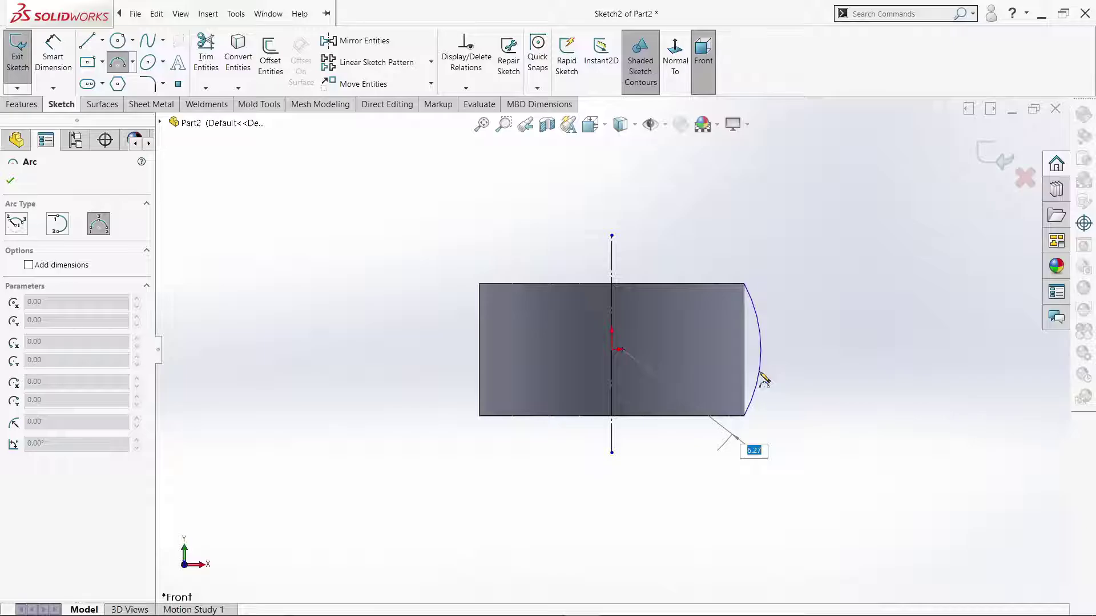
text(6)
key(Return)
right_click(823, 271)
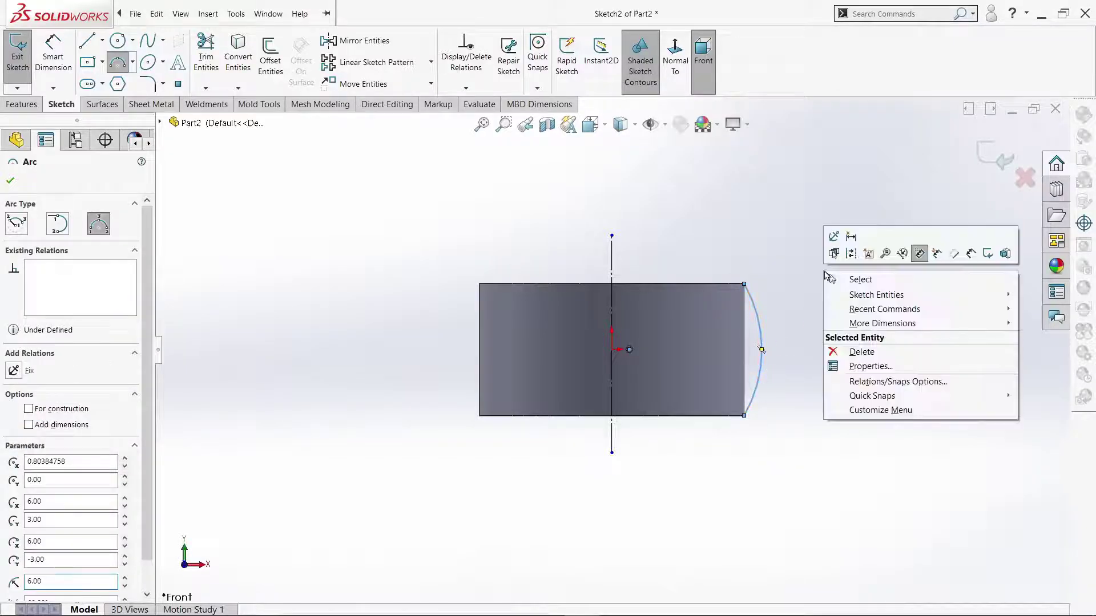
click(840, 284)
- Convert the ring's right silhouette edge into a sketch line that closes the arc profile
click(238, 63)
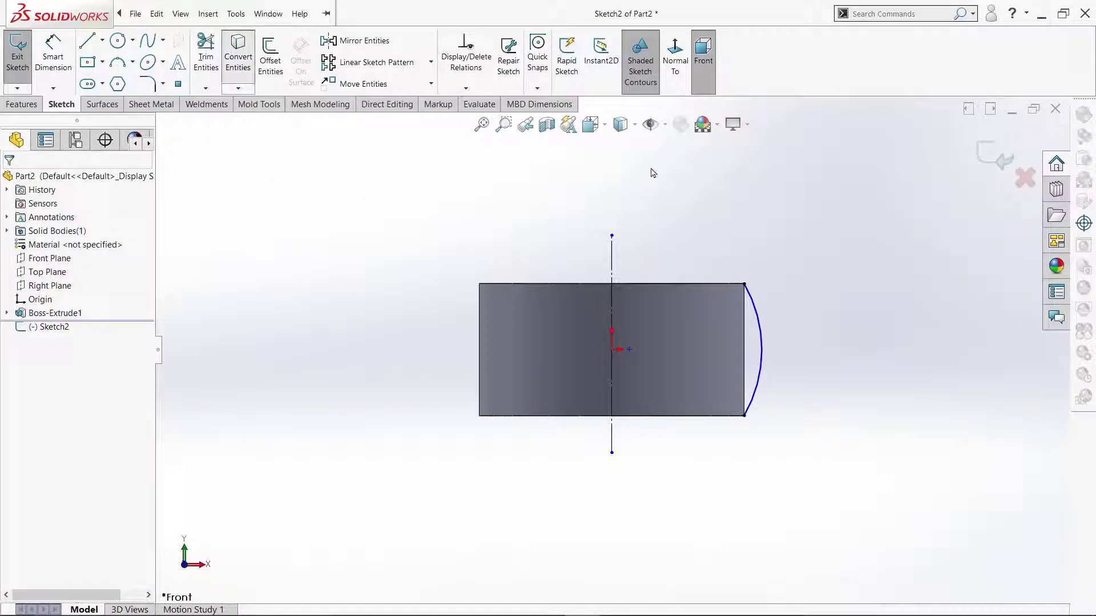
click(745, 369)
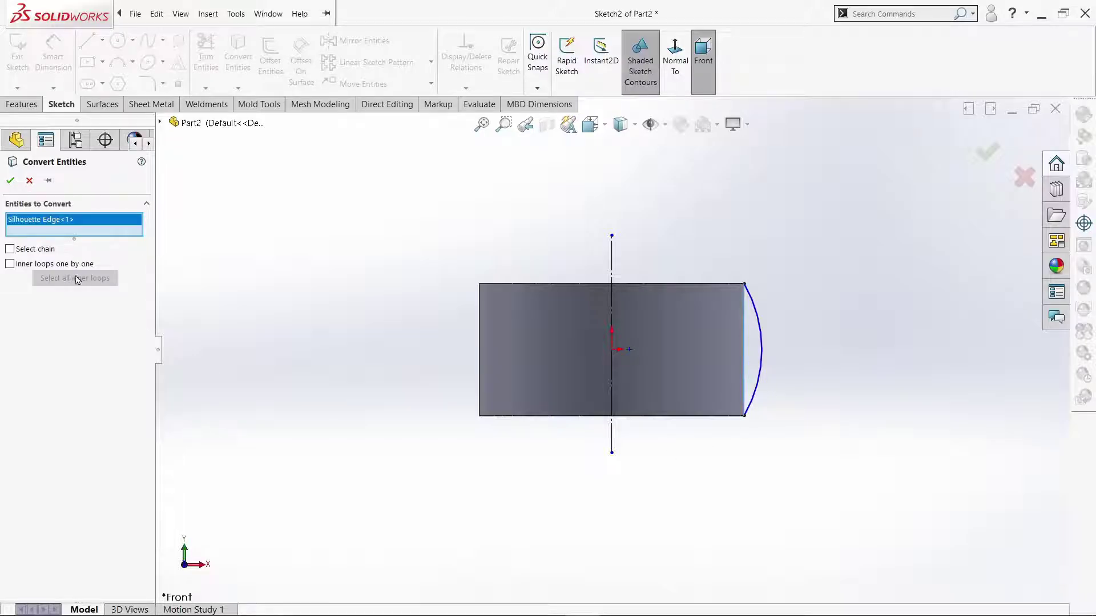
key(Return)
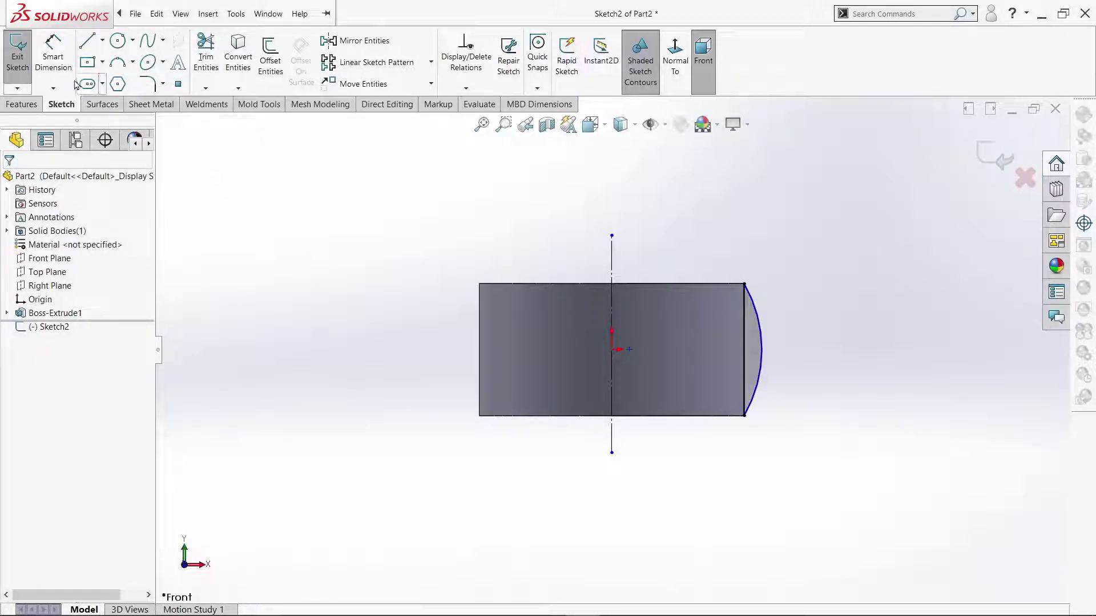
- Dimension the arc's radius as 6 mm
click(53, 57)
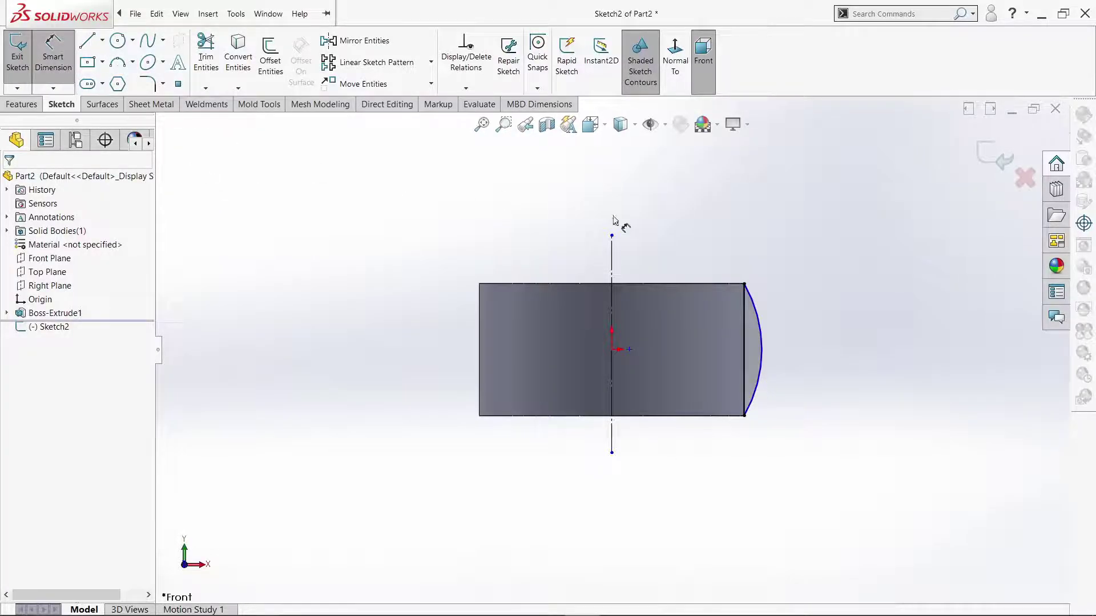
click(764, 339)
click(781, 300)
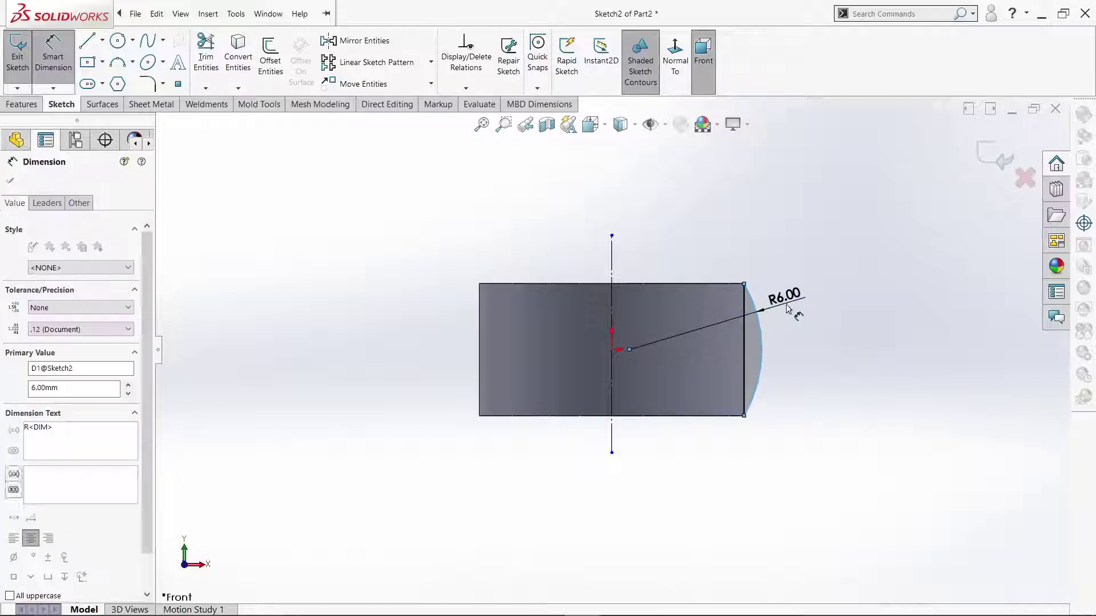
click(717, 282)
right_click(701, 207)
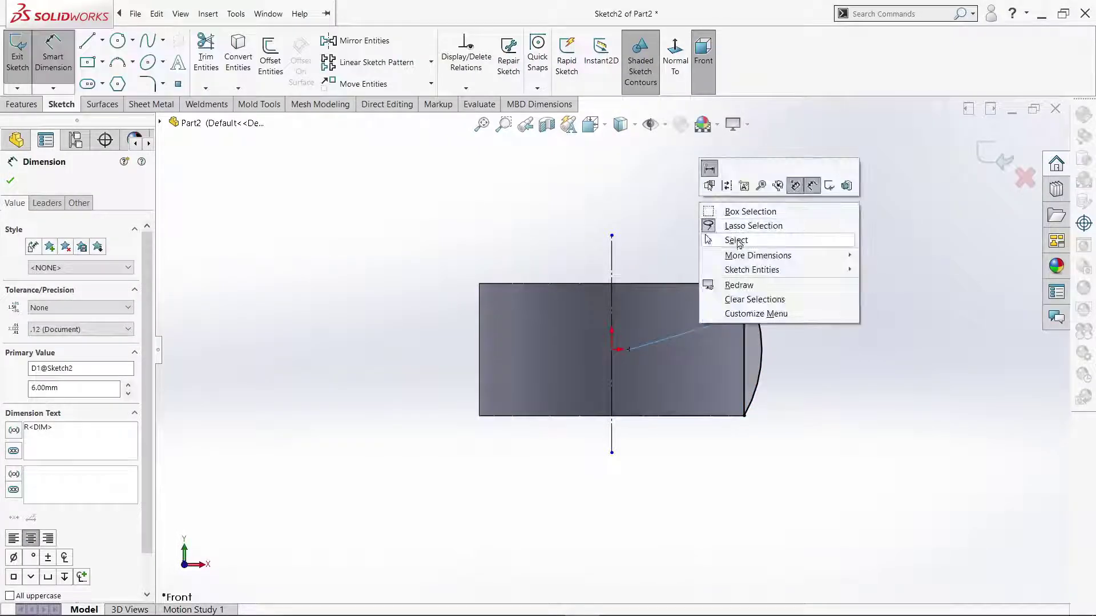
click(736, 240)
- Revolve the closed arc profile 360 degrees about the vertical centerline, merging it with the ring
click(23, 105)
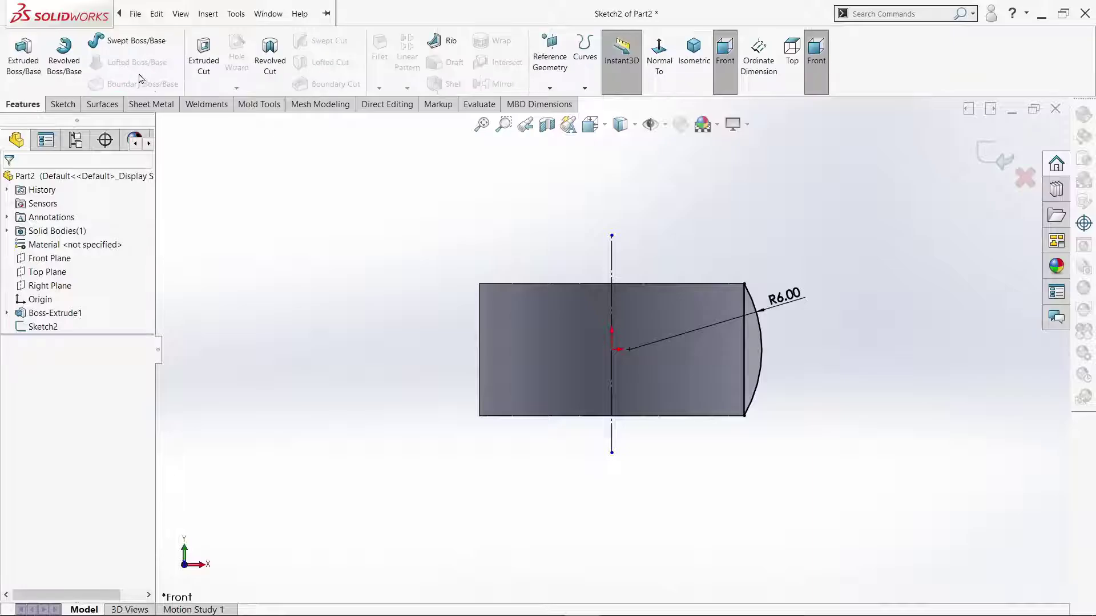
click(64, 57)
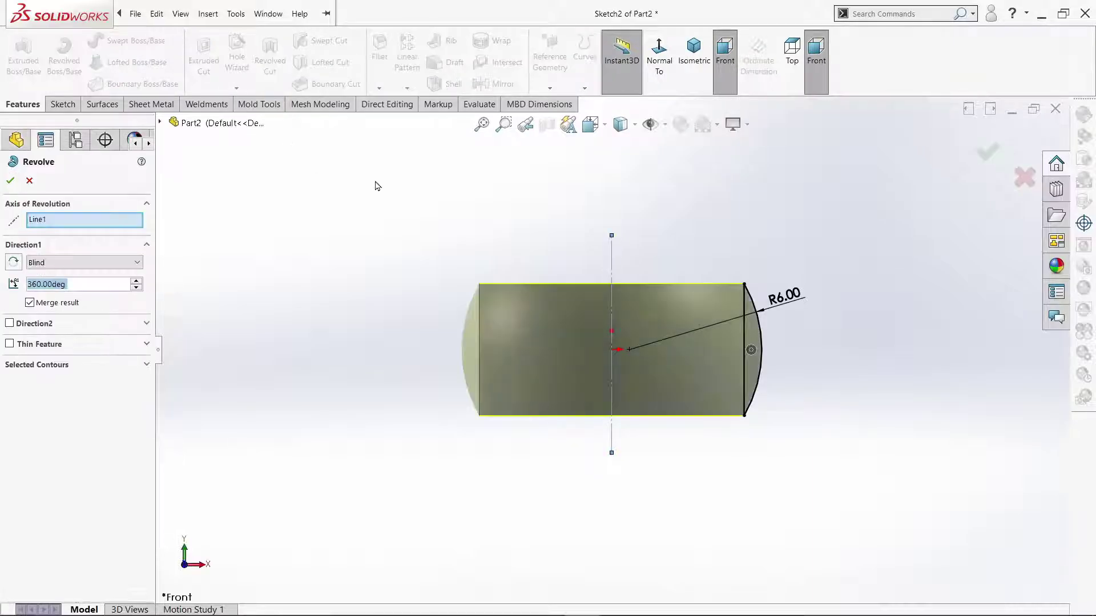
click(11, 181)
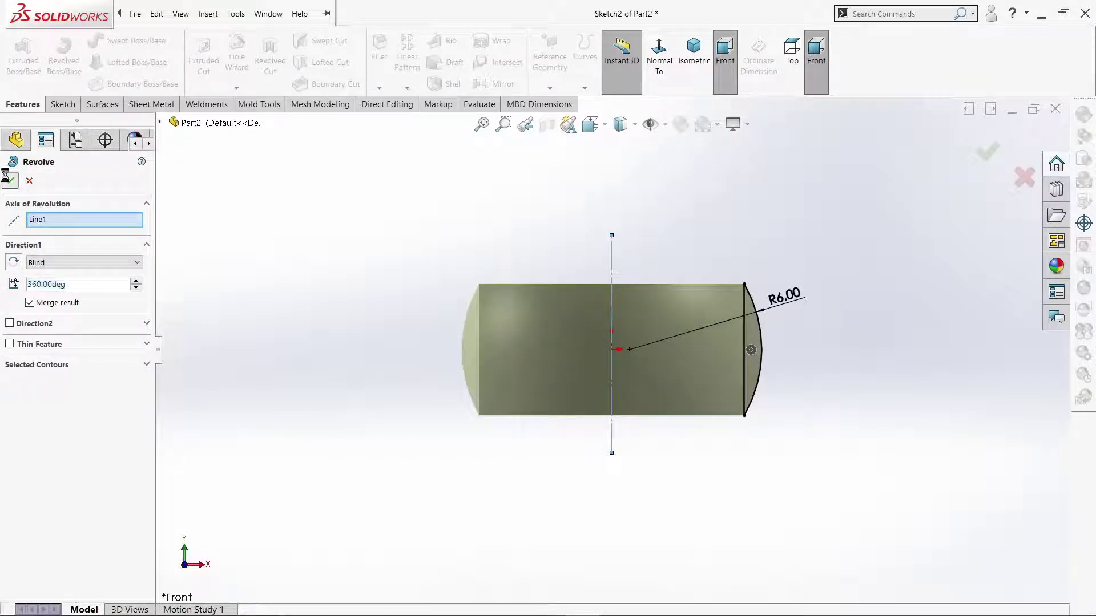
click(527, 228)
middle_drag(524, 230, 512, 280)
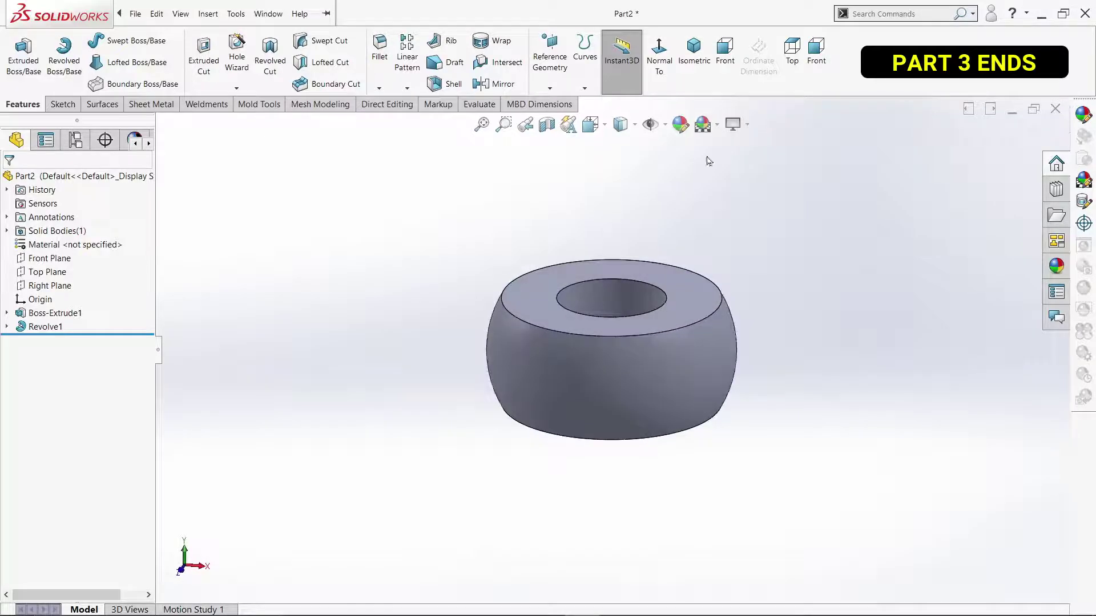
click(696, 54)
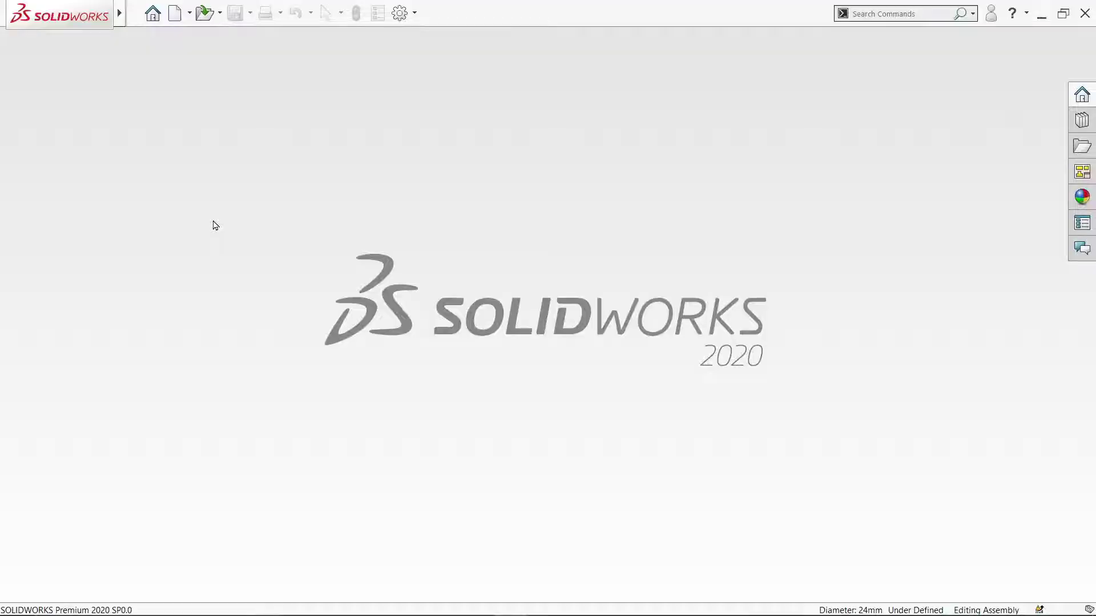
- Create a new assembly and place part L1 in it as the first component
key(ctrl+n)
key(Return)
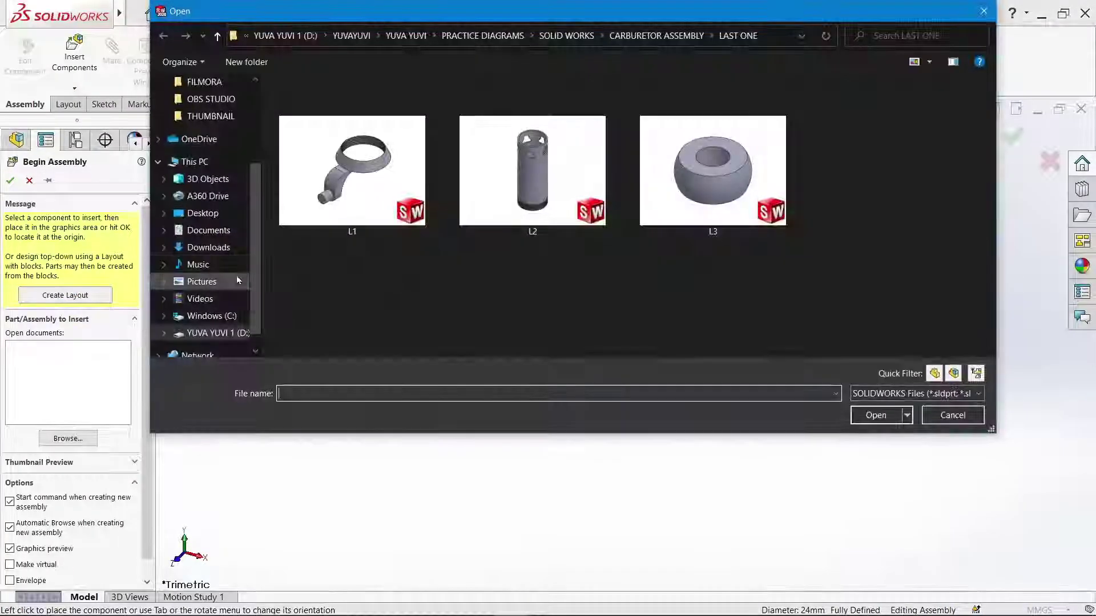
click(379, 174)
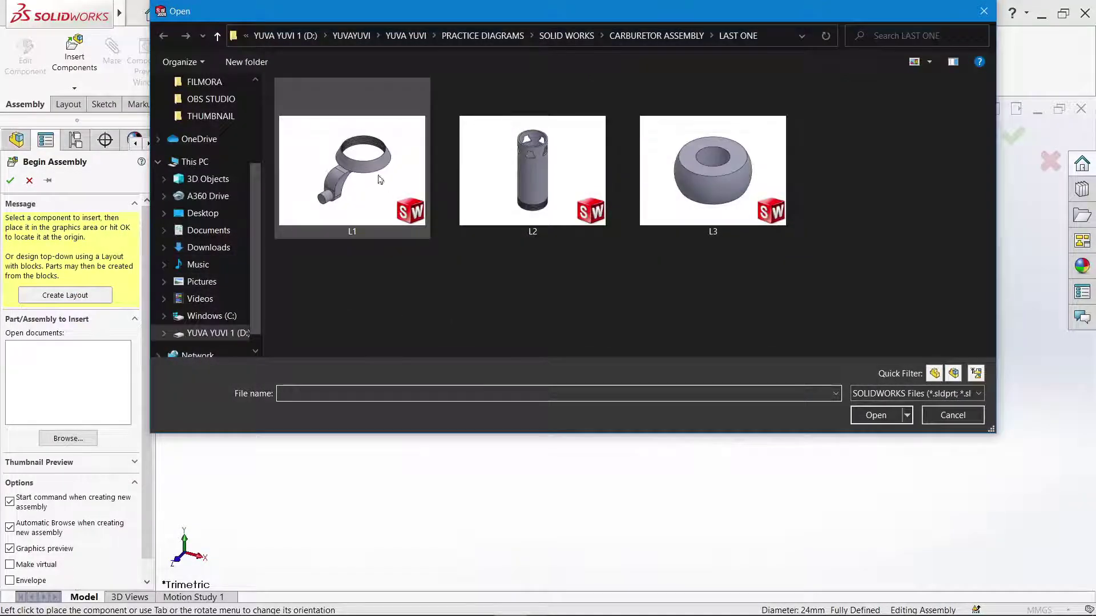
click(879, 415)
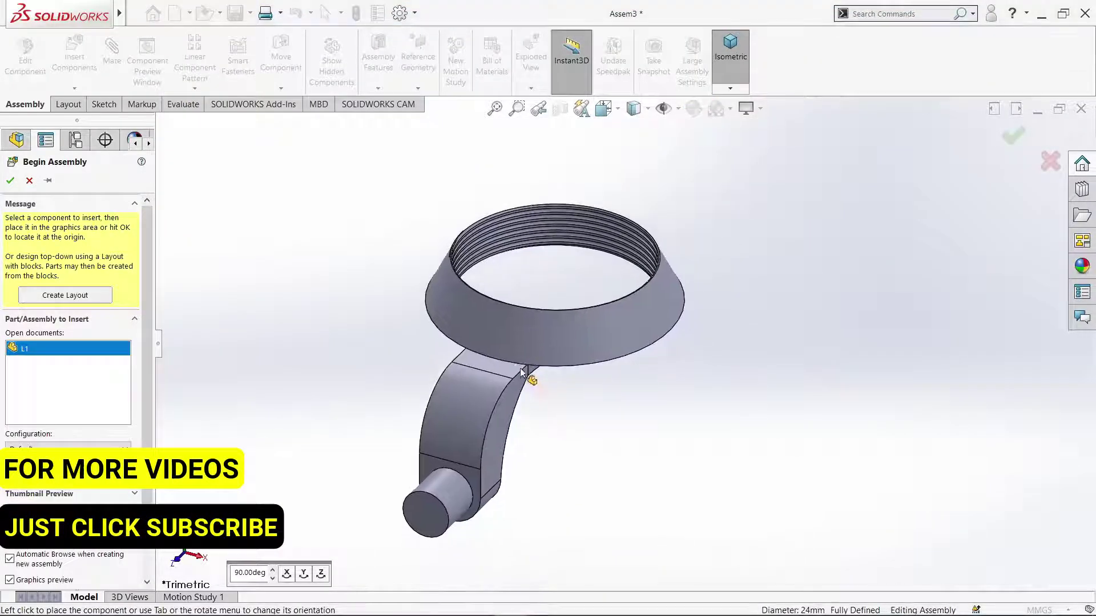
click(522, 370)
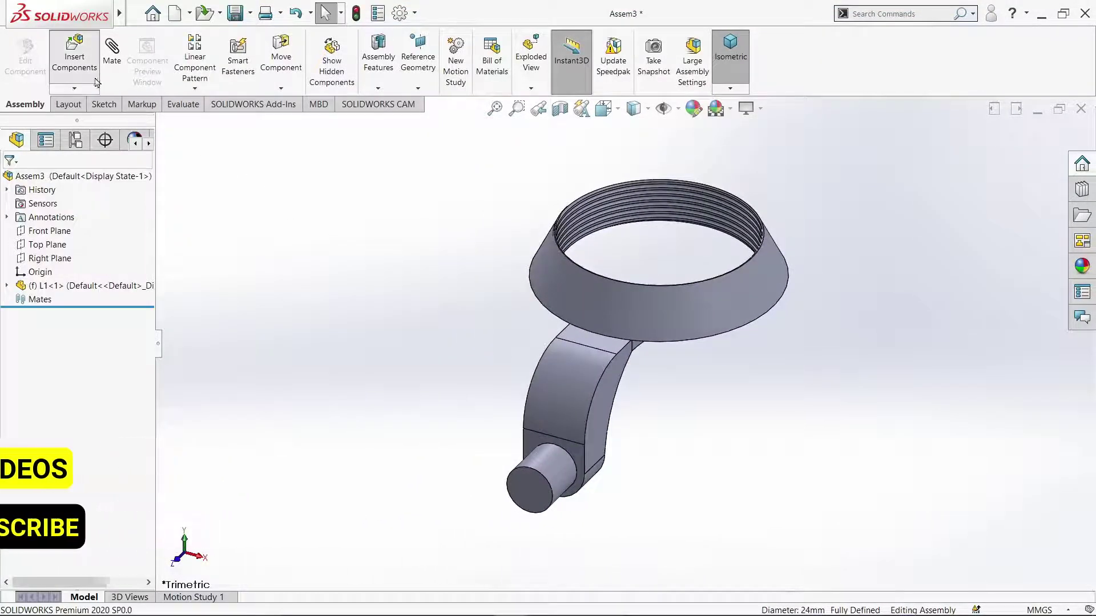
- Insert part L3 into the assembly and place it beside the pin of L1
click(74, 60)
click(712, 170)
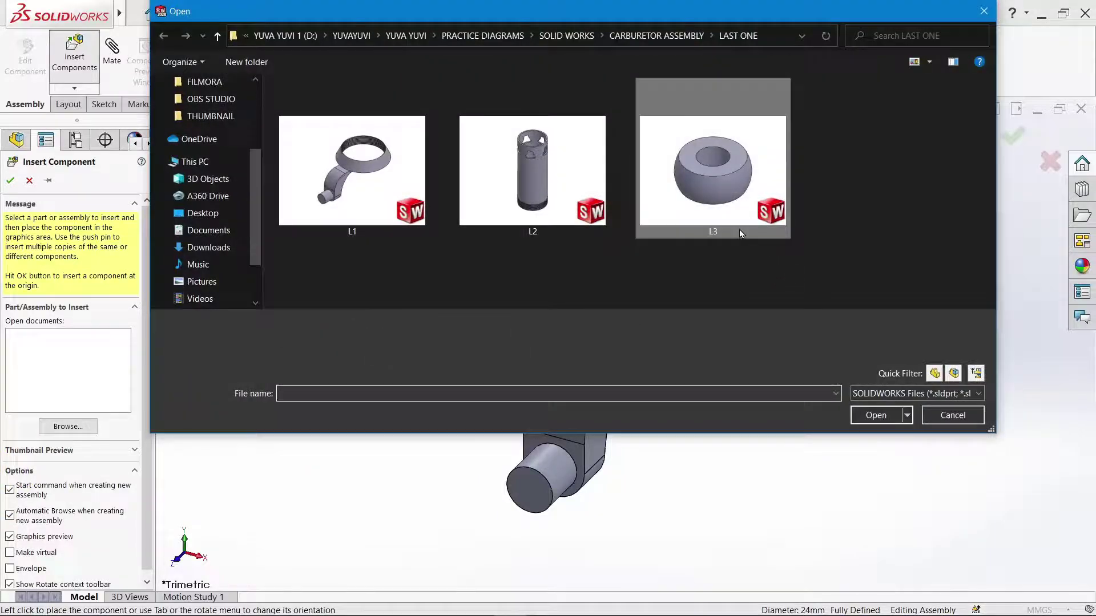
click(876, 415)
click(391, 442)
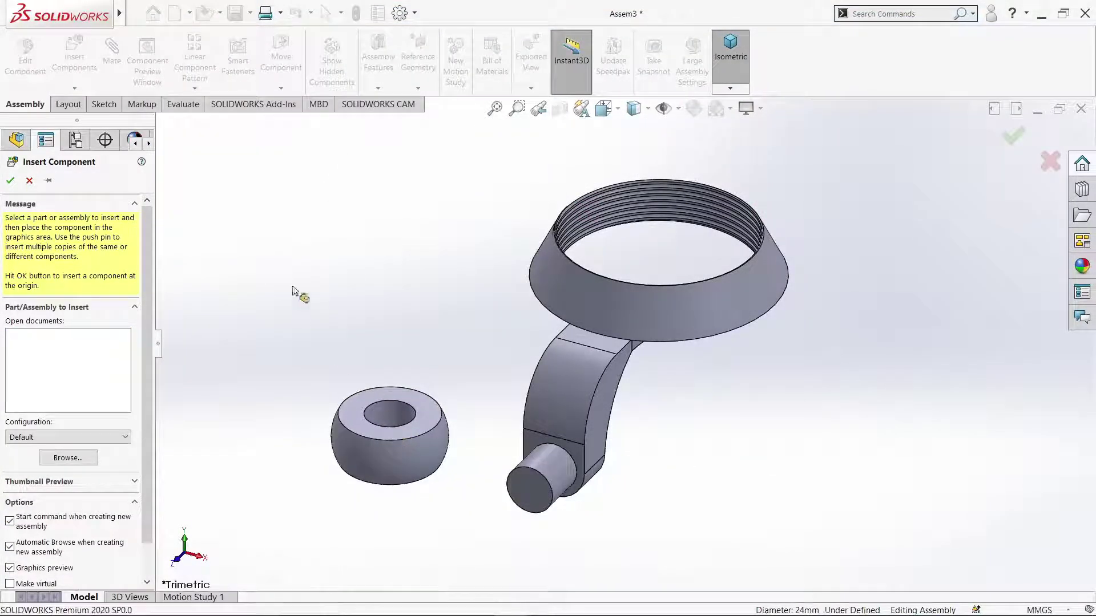
- Mate the bore of L3 concentric with the pin of L1, with rotation locked
click(546, 465)
click(385, 415)
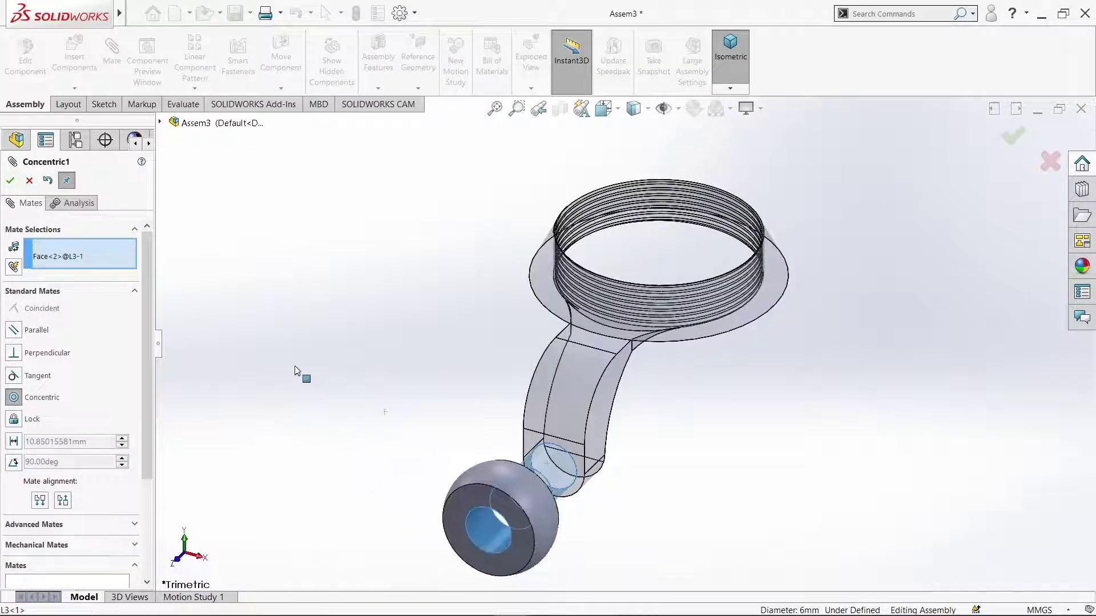
click(120, 404)
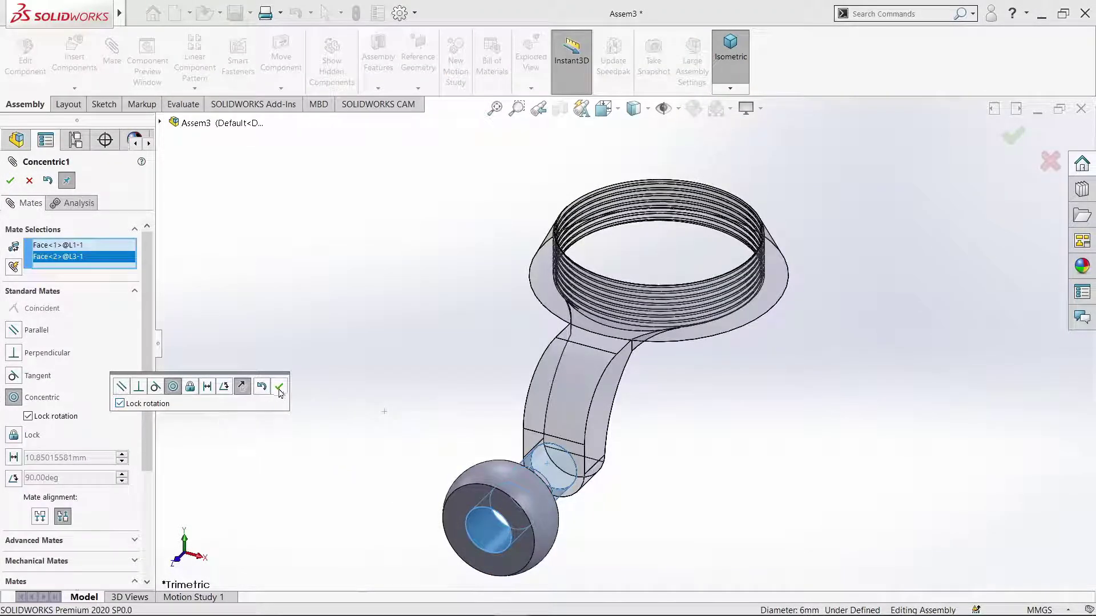
click(279, 388)
- Mate the inner flat face of L3 coincident with the arm face at the base of L1's pin, and finish mating
middle_drag(407, 415, 290, 343)
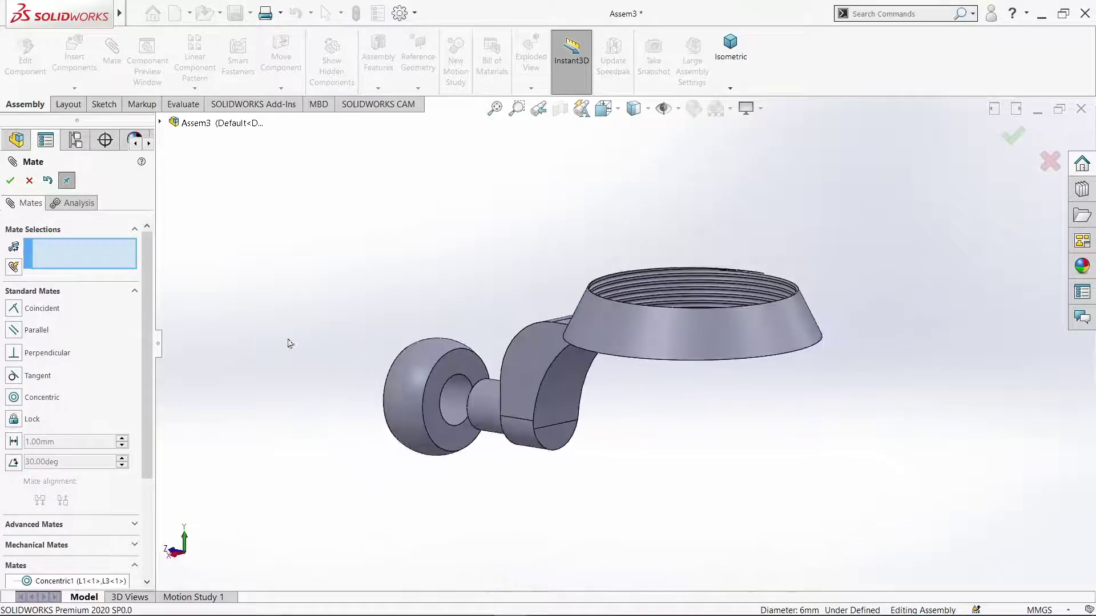
click(454, 451)
middle_drag(454, 451, 594, 491)
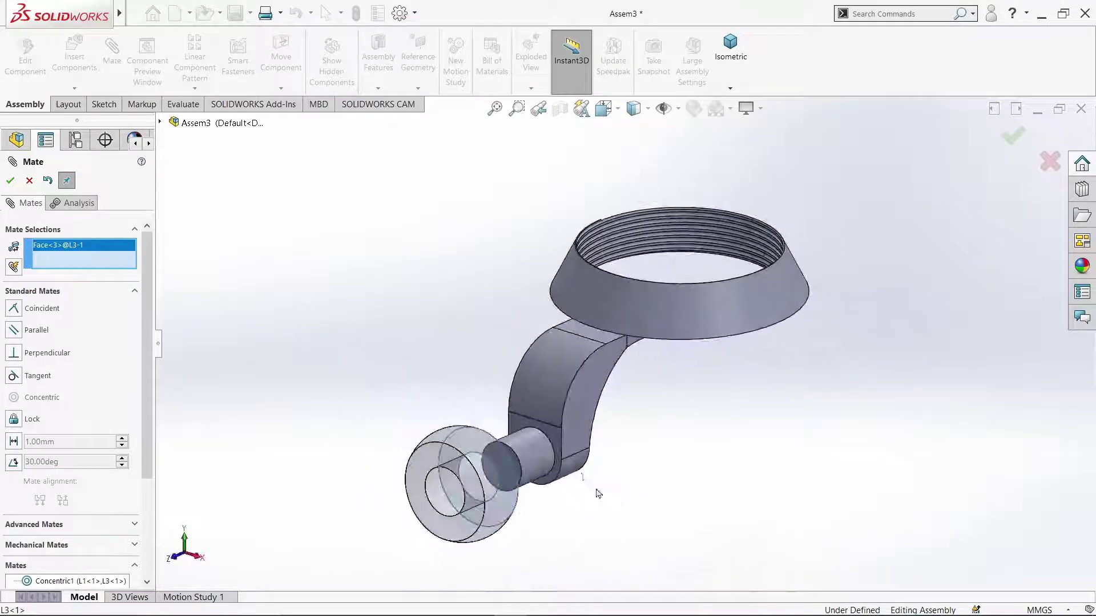
click(556, 445)
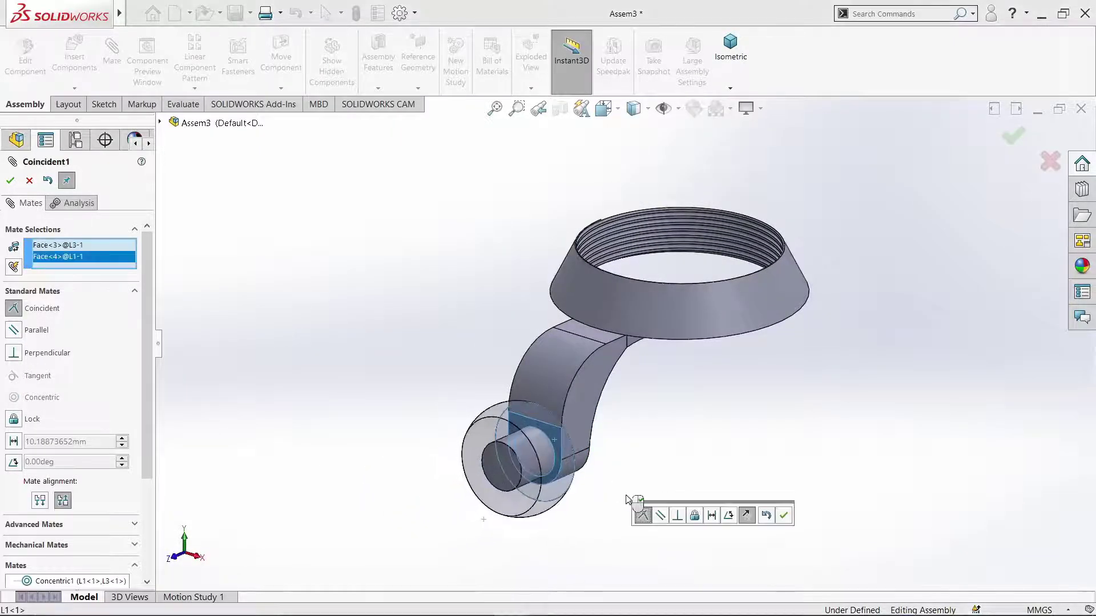
click(783, 516)
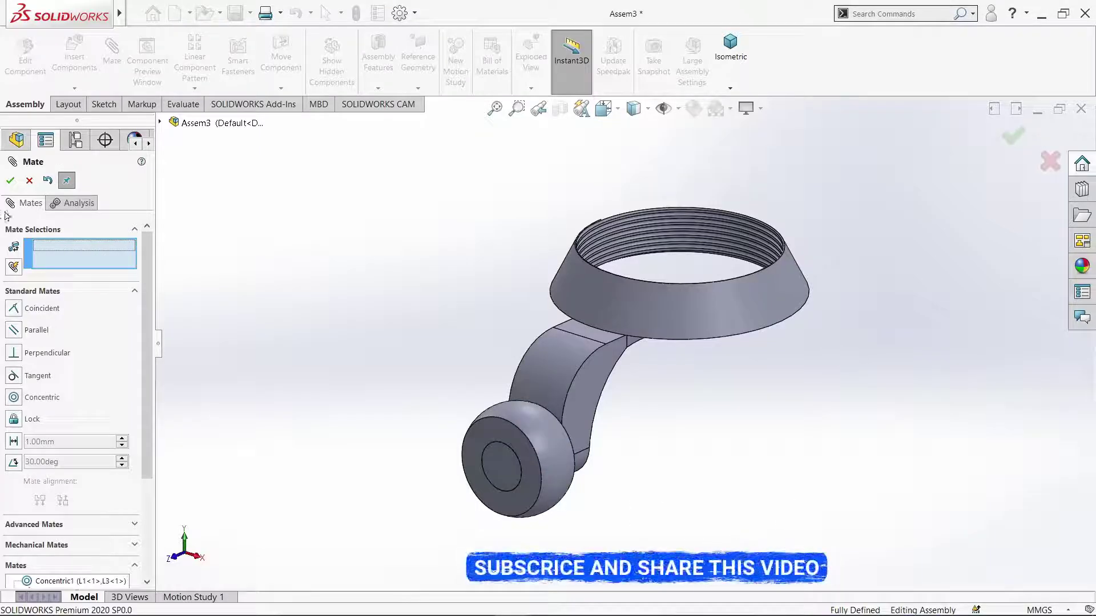
click(10, 181)
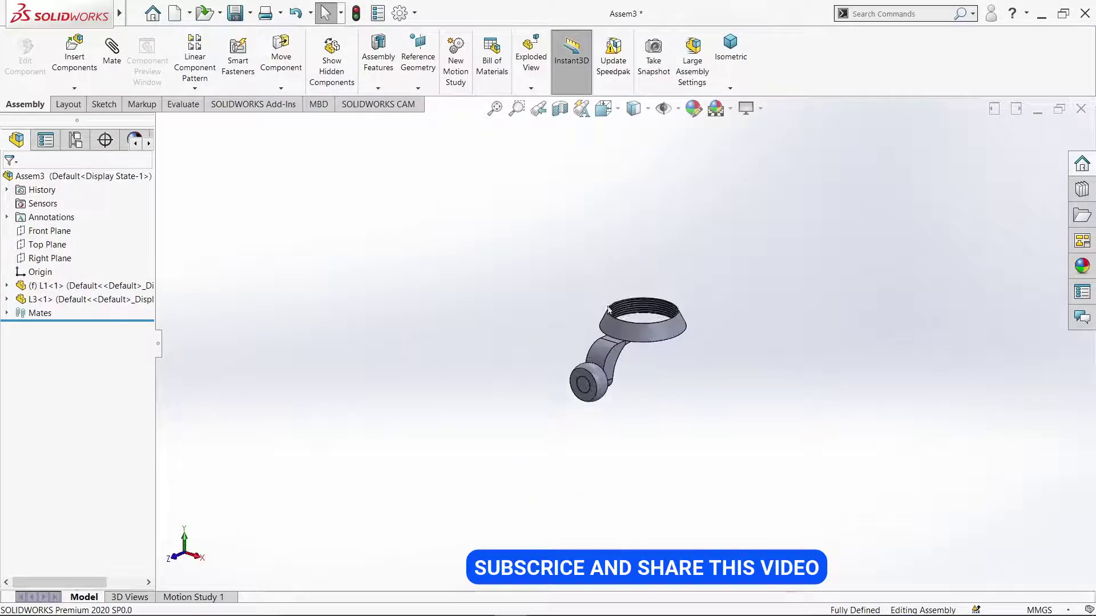
- Insert part L2 into the assembly and place it in free space beside L1
scroll(713, 295, down, 4)
scroll(707, 318, up, 3)
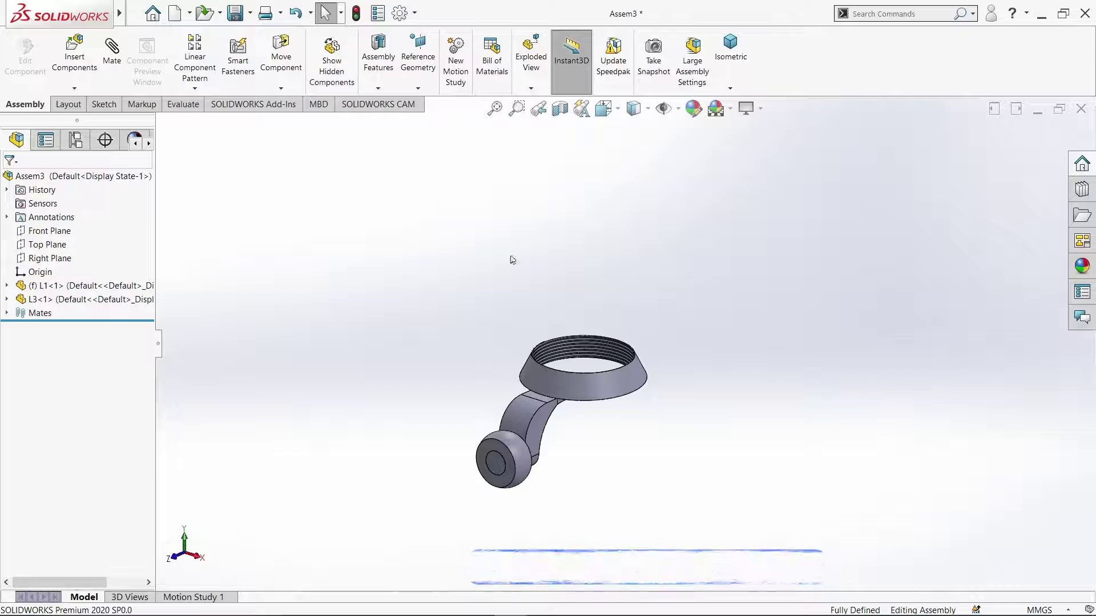
click(68, 54)
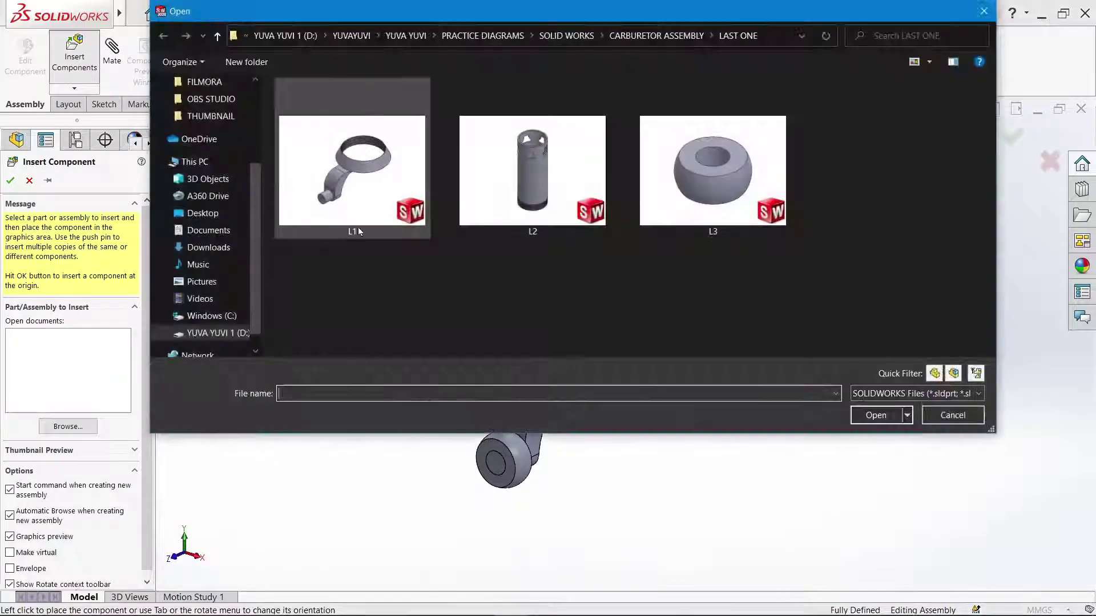
click(533, 171)
click(890, 417)
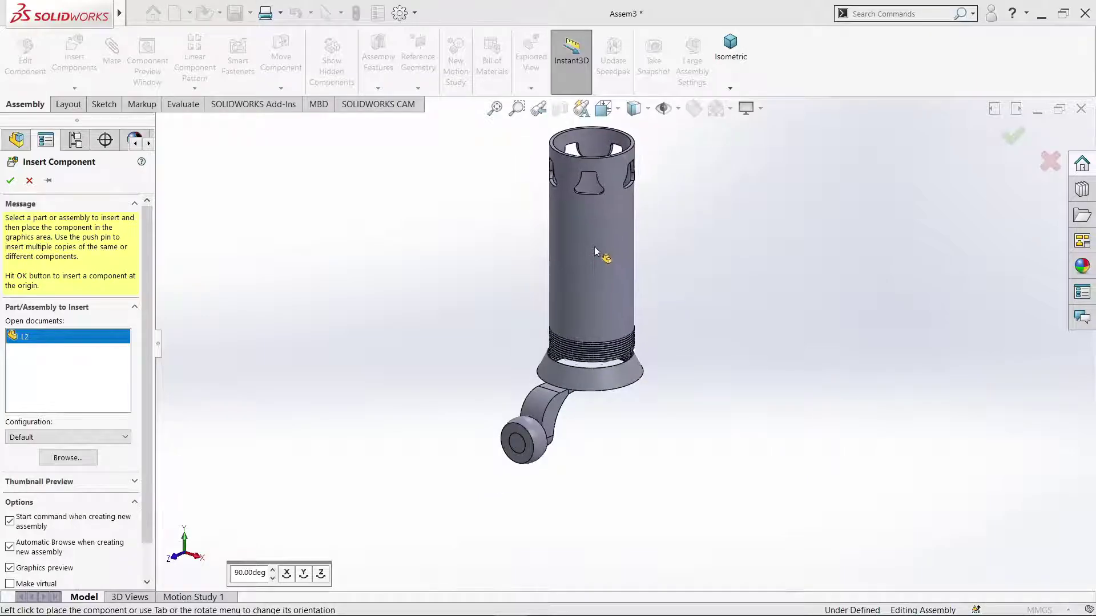
click(792, 279)
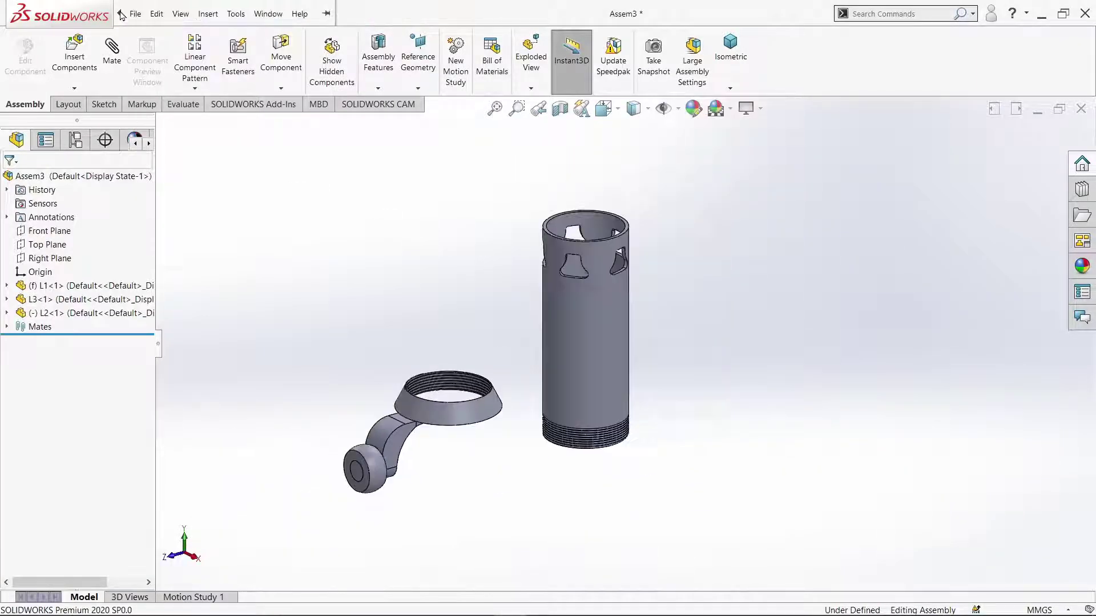
- Open part L1 from the LAST ONE folder for editing on its own
click(135, 14)
click(148, 50)
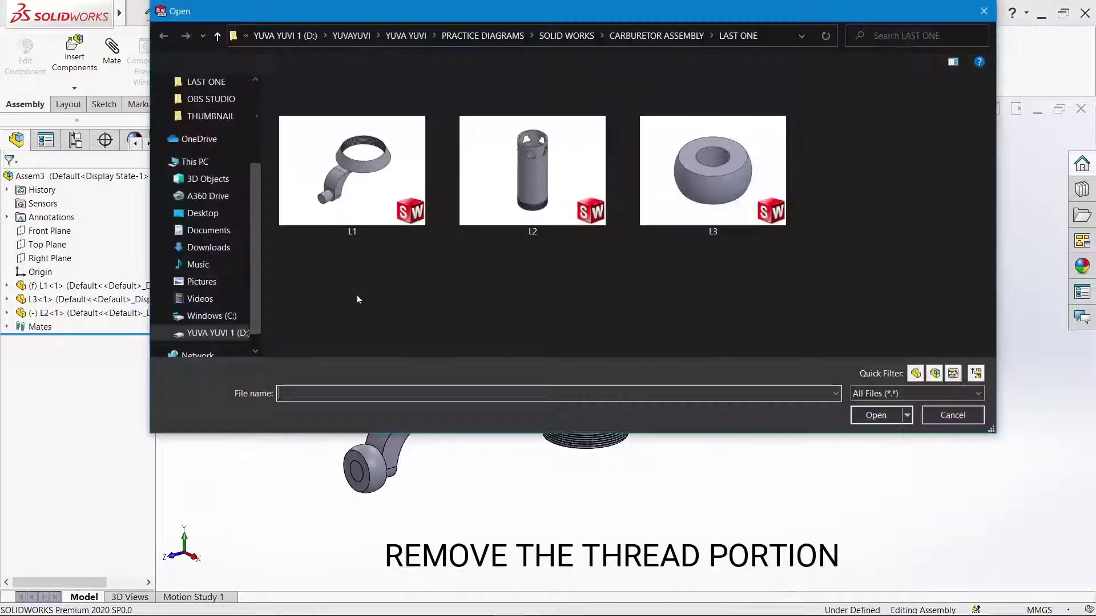
click(374, 164)
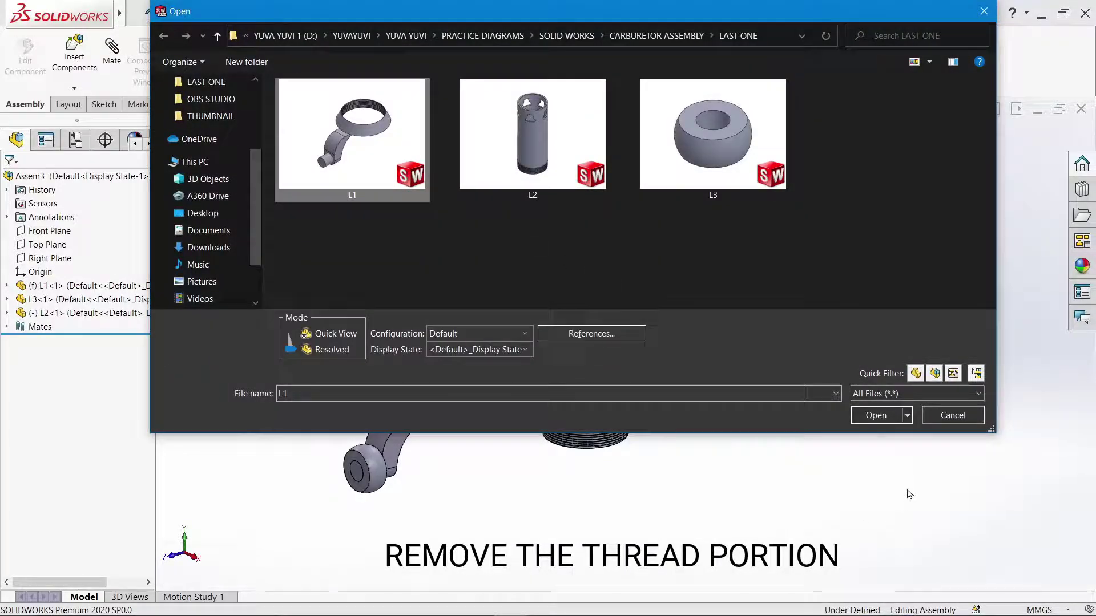
click(866, 422)
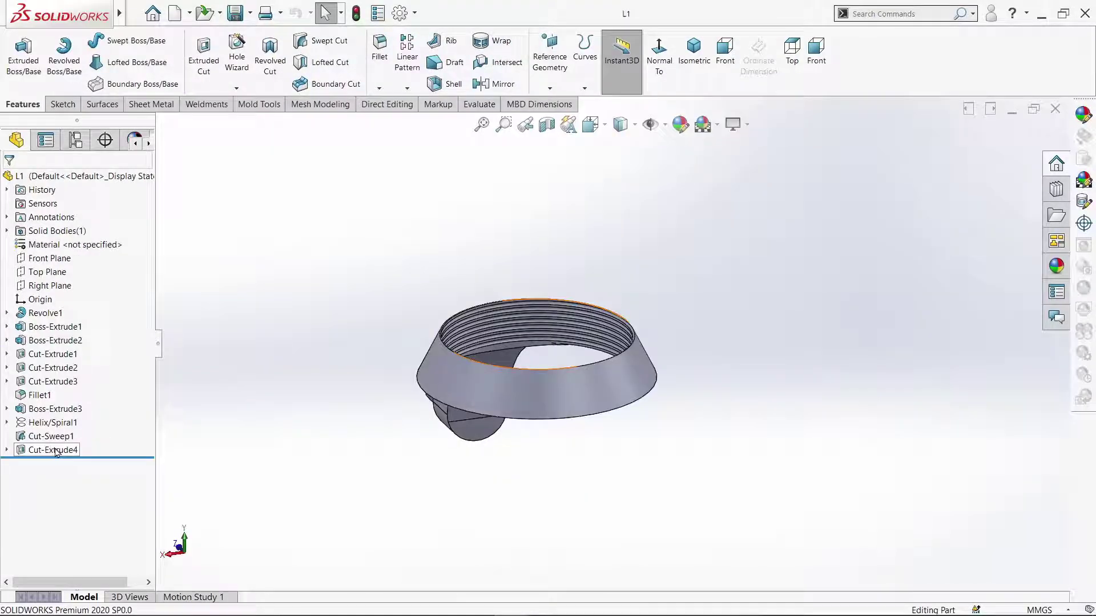
- Remove the internal thread from L1 by deleting the features Cut-Extrude4, Cut-Sweep1 and Helix/Spiral1
right_click(56, 453)
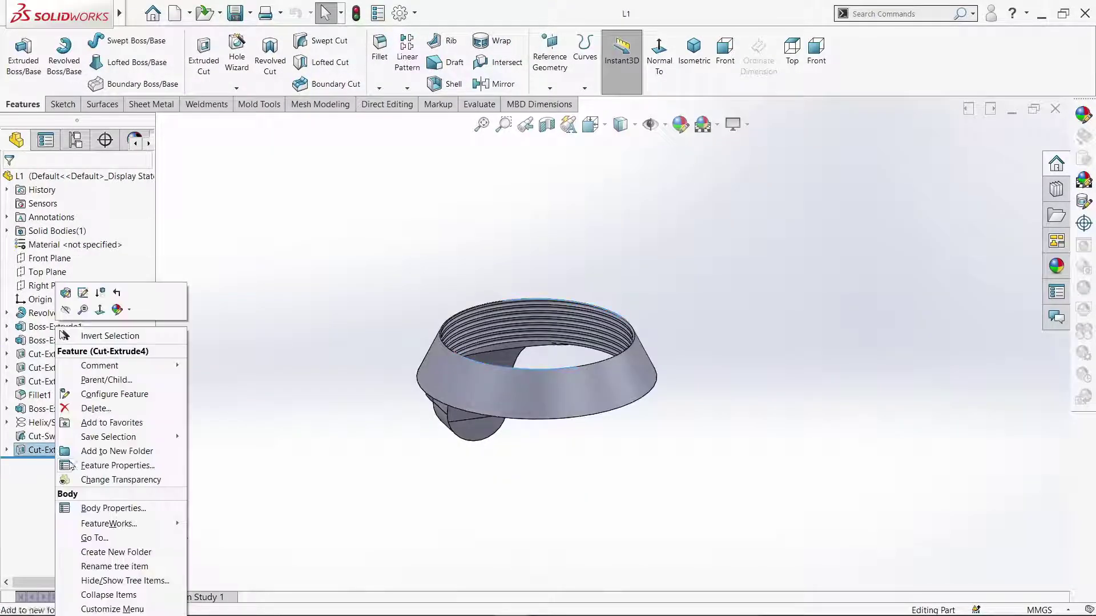
click(92, 407)
click(232, 385)
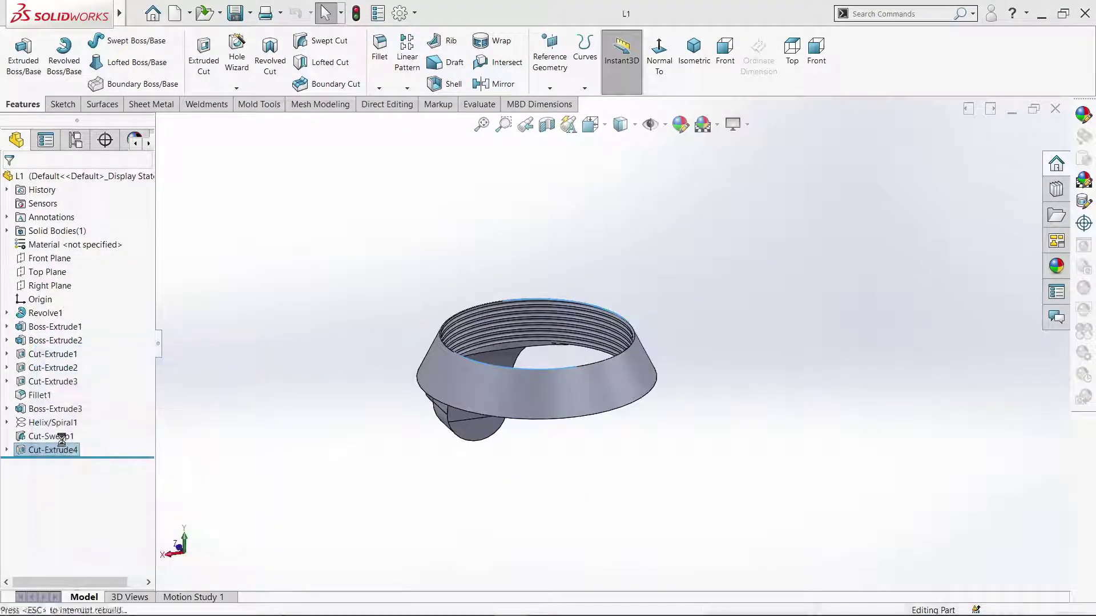
right_click(54, 437)
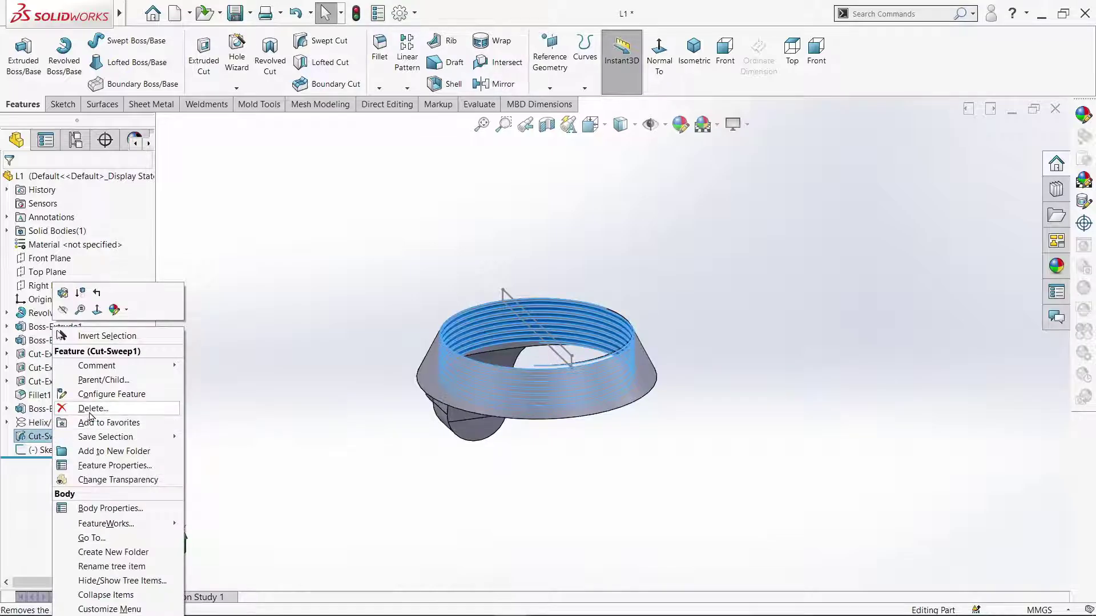
click(90, 409)
click(231, 384)
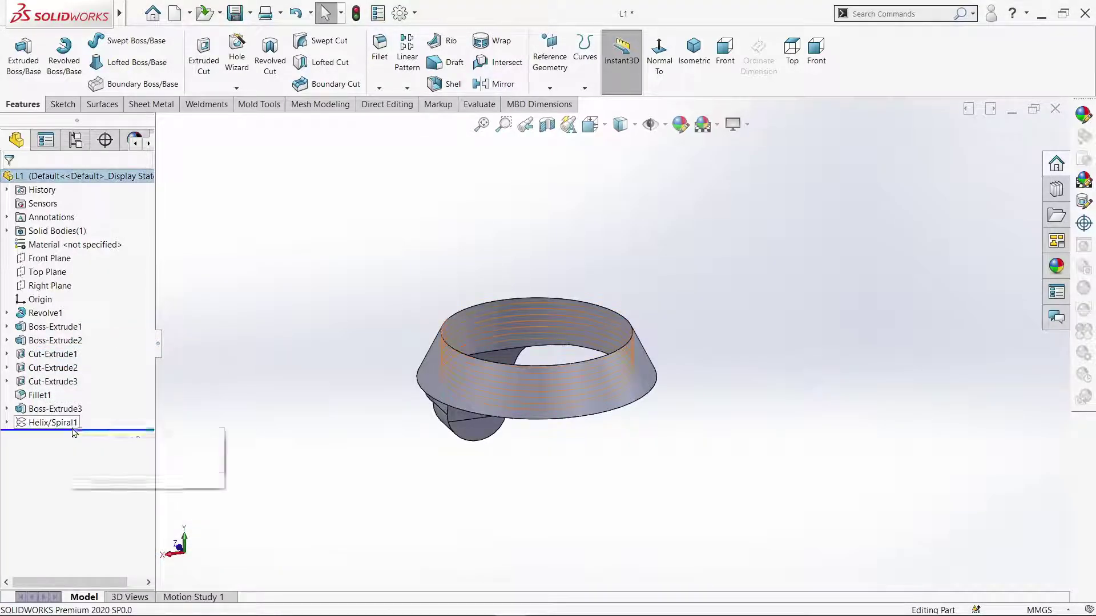
right_click(54, 423)
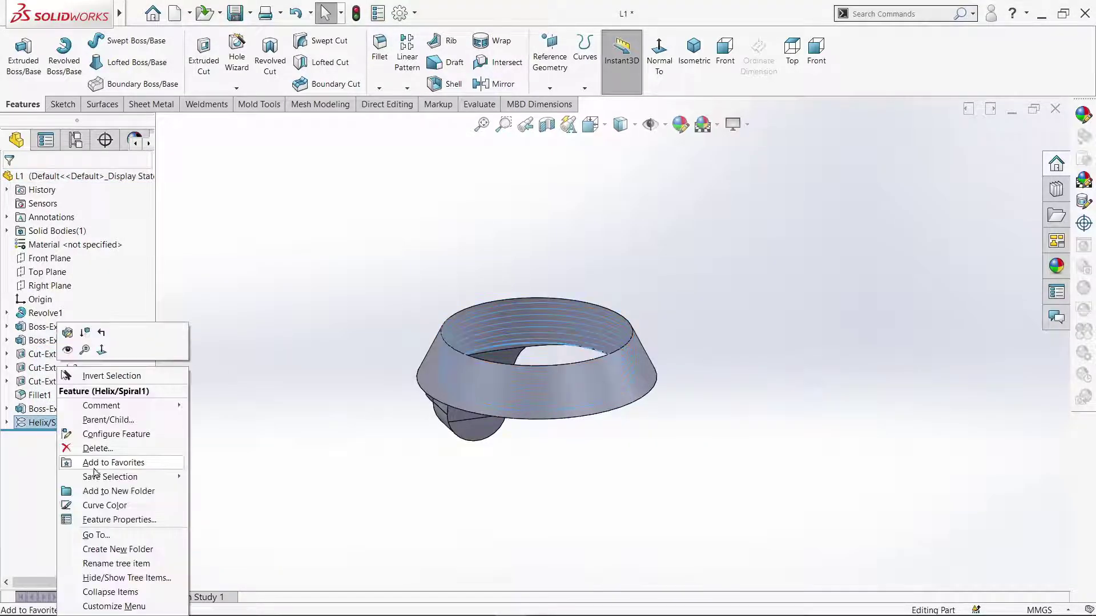
click(98, 449)
click(232, 385)
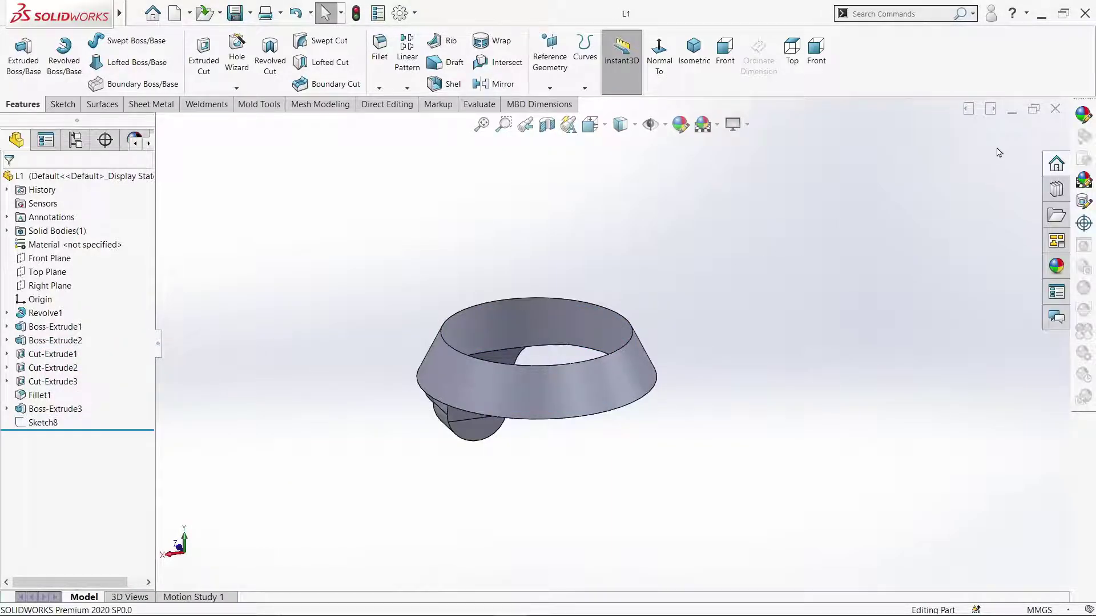
- Return to the assembly window, rebuild it with the changed L1, and maximize it
click(1011, 112)
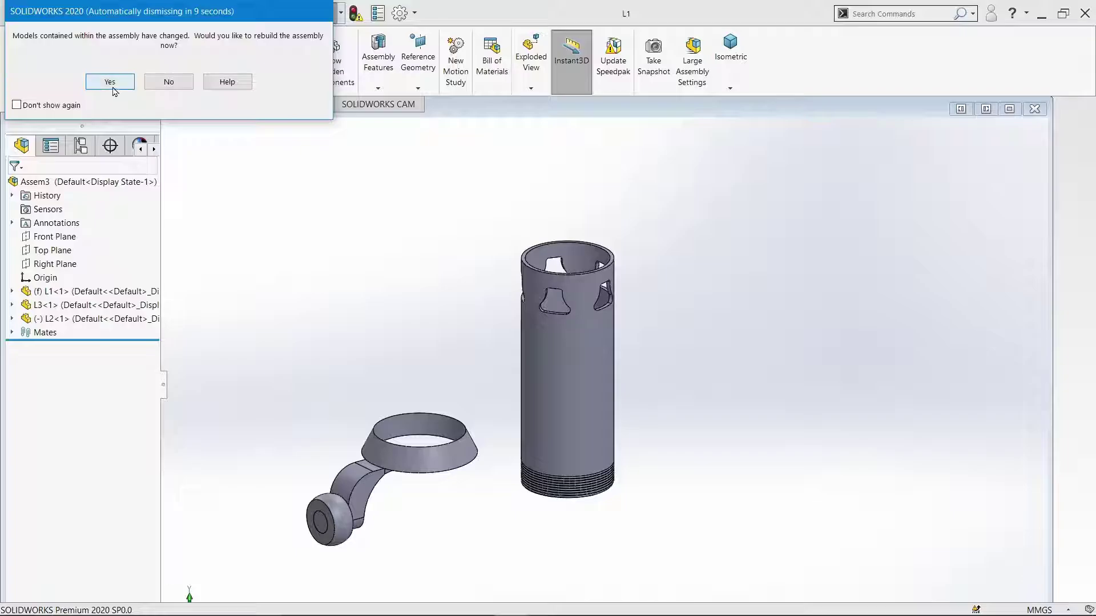
click(112, 86)
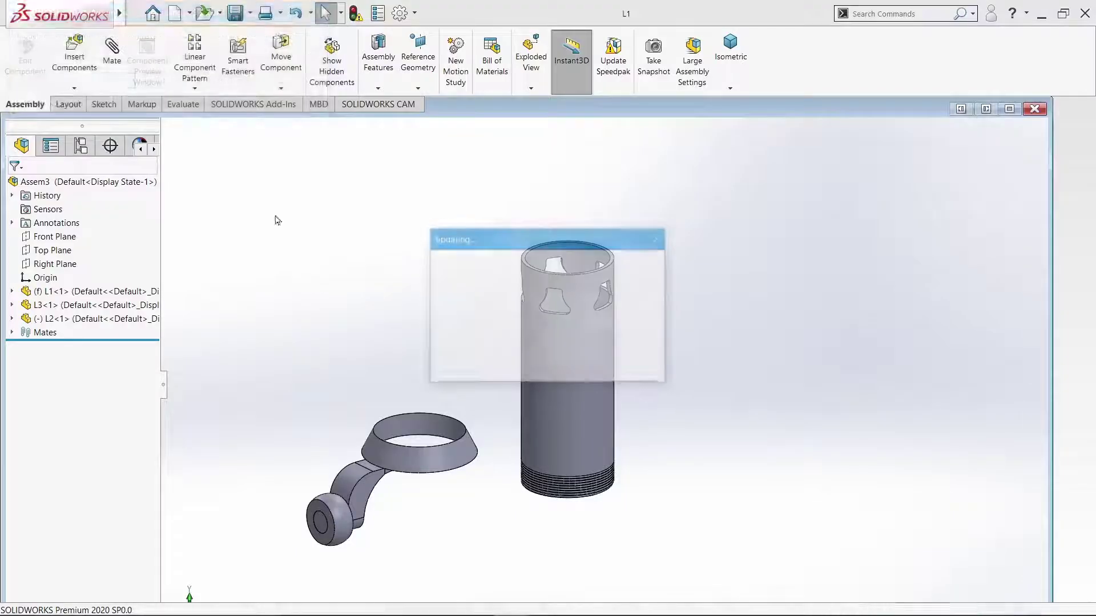
click(1011, 109)
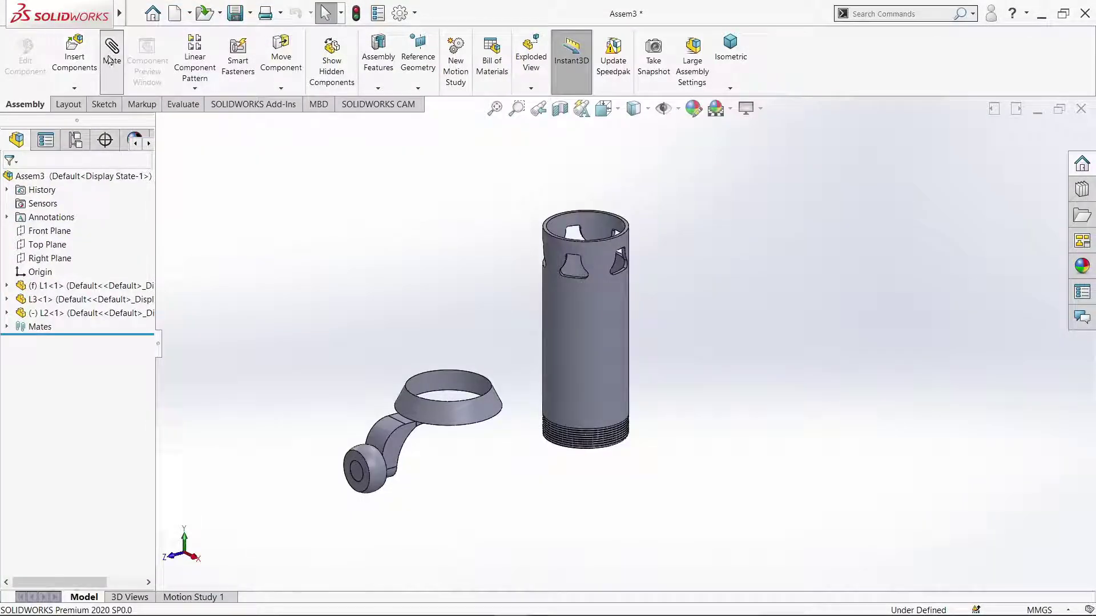
- Mate the outer cylindrical face of tube L2 concentric with the ring bore of L1, with rotation locked
click(571, 431)
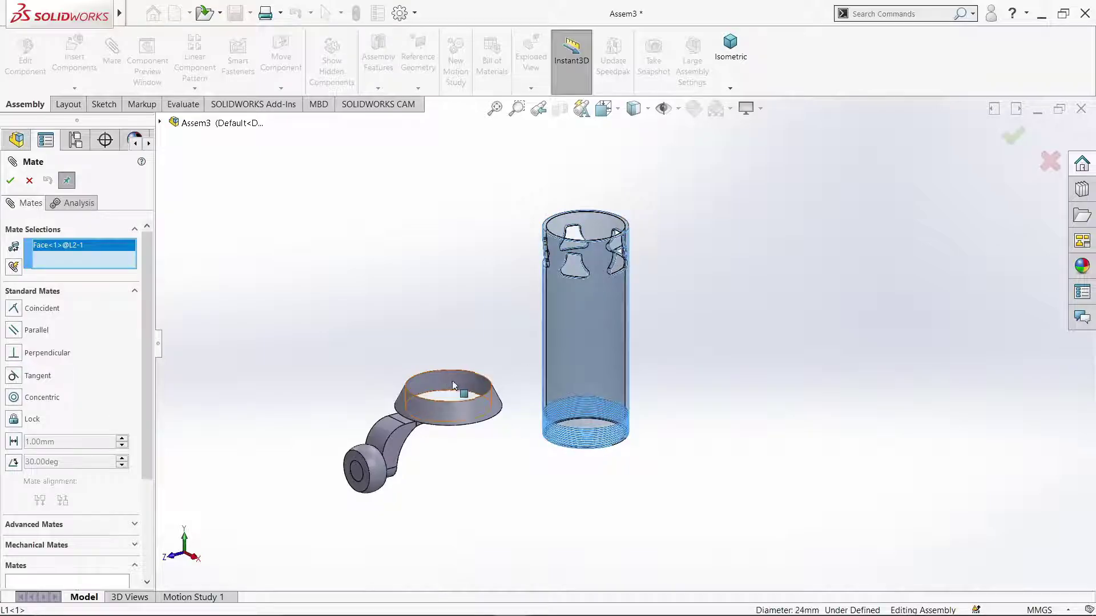
click(447, 380)
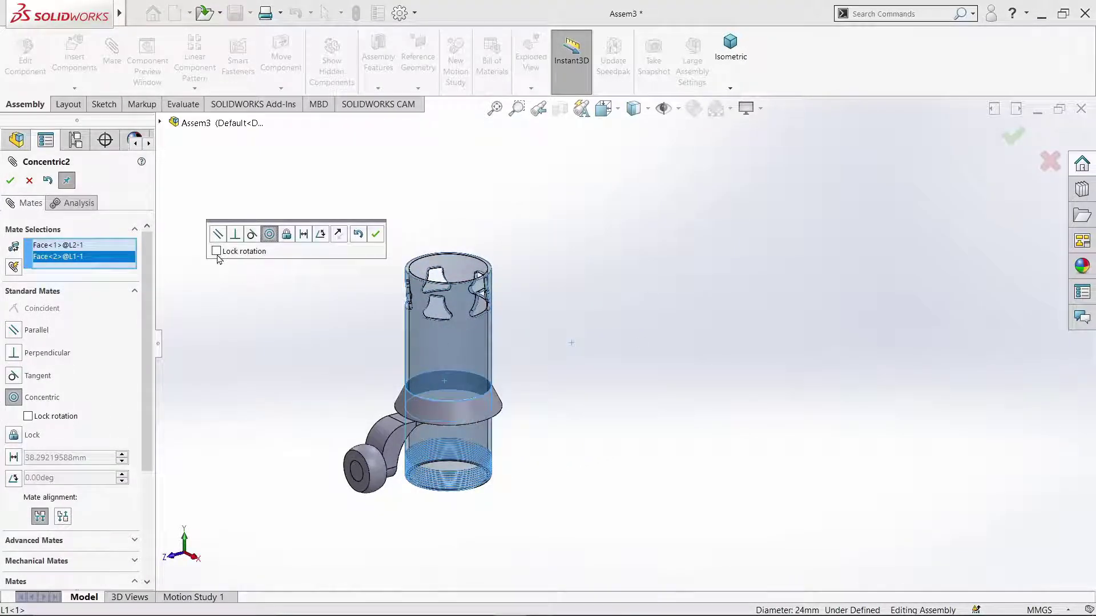
click(216, 252)
click(374, 234)
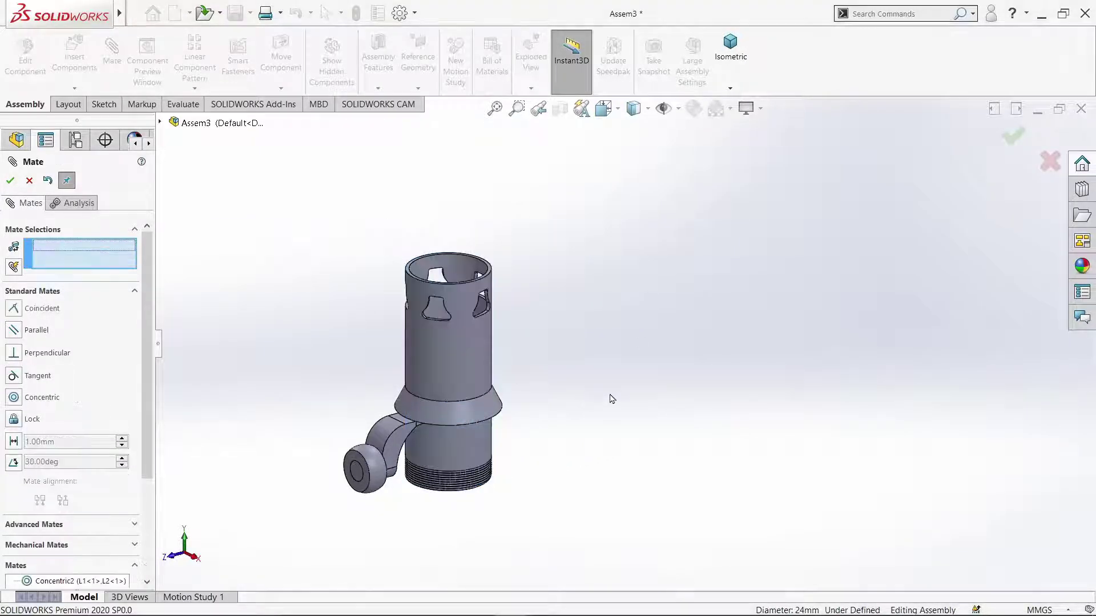
- Mate the underside of L1's ring coincident with the threaded end face of L2, and finish mating in isometric view
middle_drag(611, 395, 584, 213)
scroll(591, 393, down, 3)
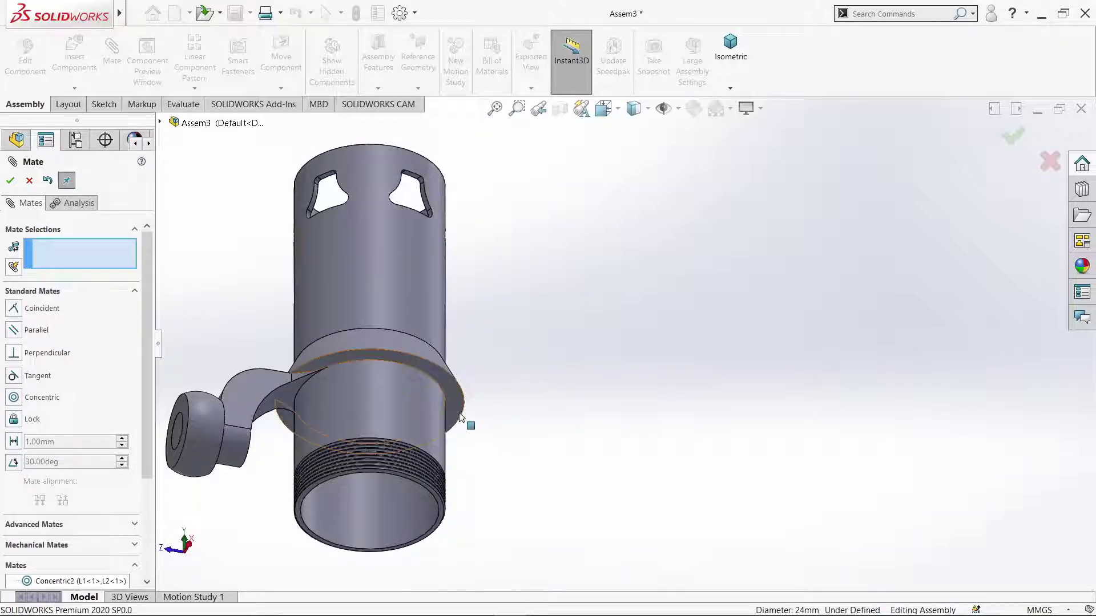
click(464, 419)
scroll(474, 523, down, 3)
scroll(451, 502, down, 3)
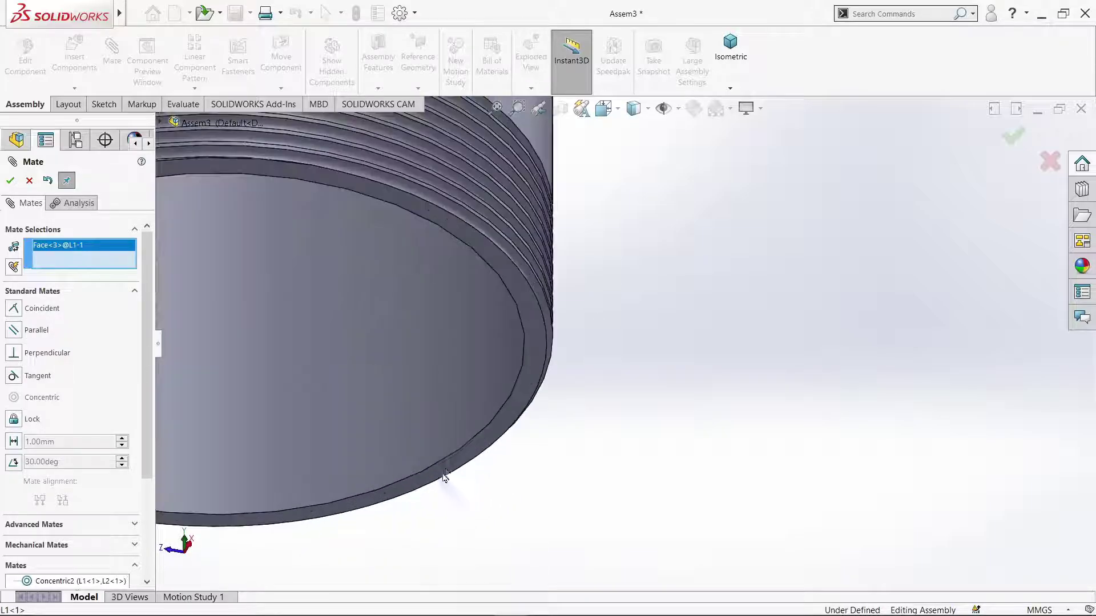
click(457, 472)
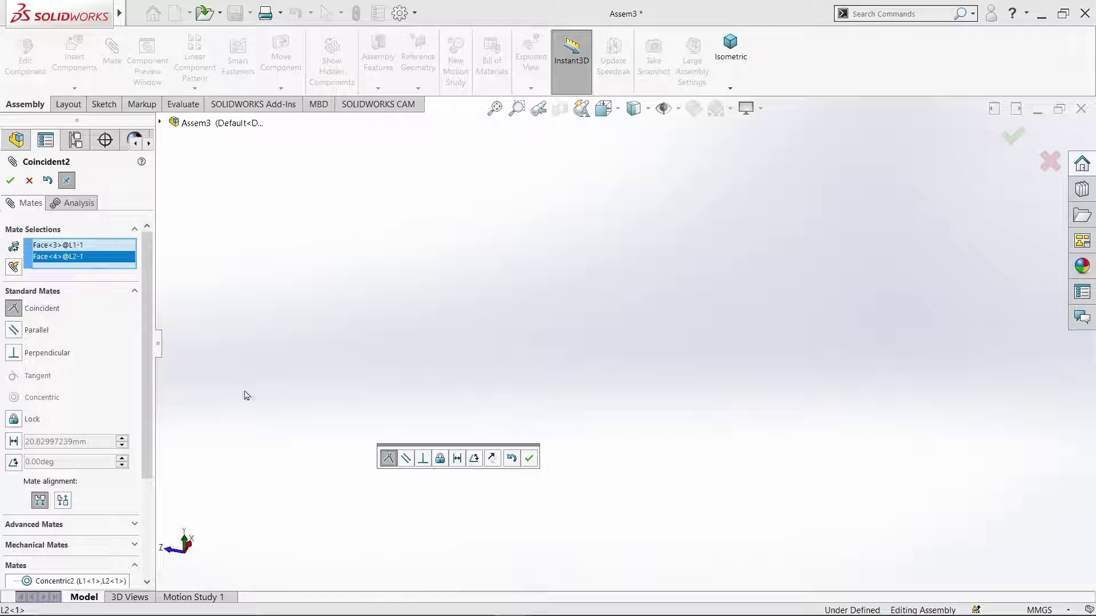
click(531, 459)
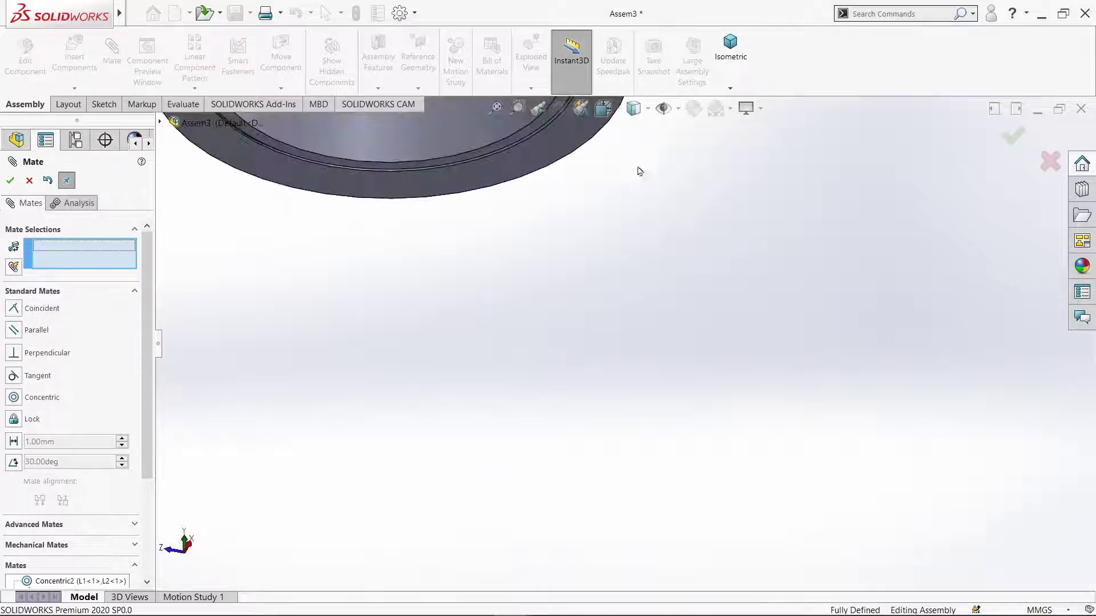
click(728, 50)
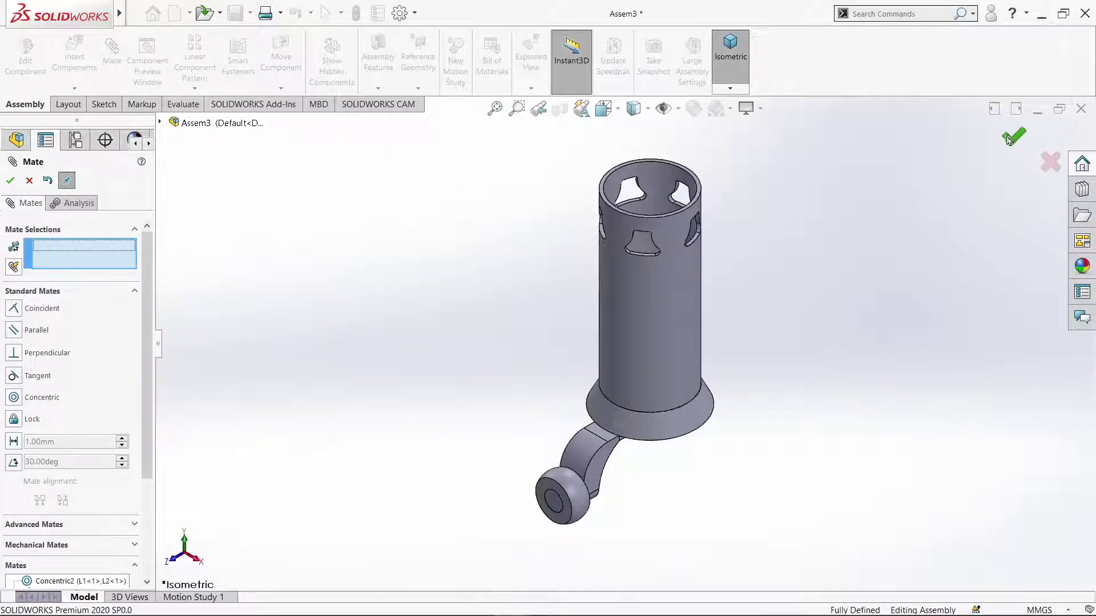
click(1009, 140)
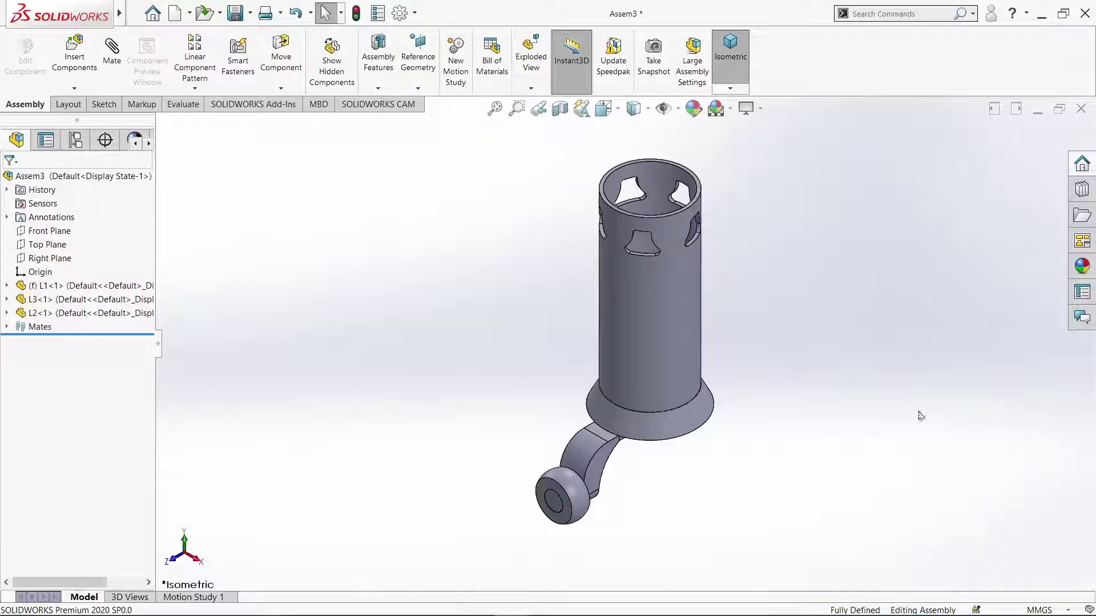
middle_drag(921, 417, 940, 392)
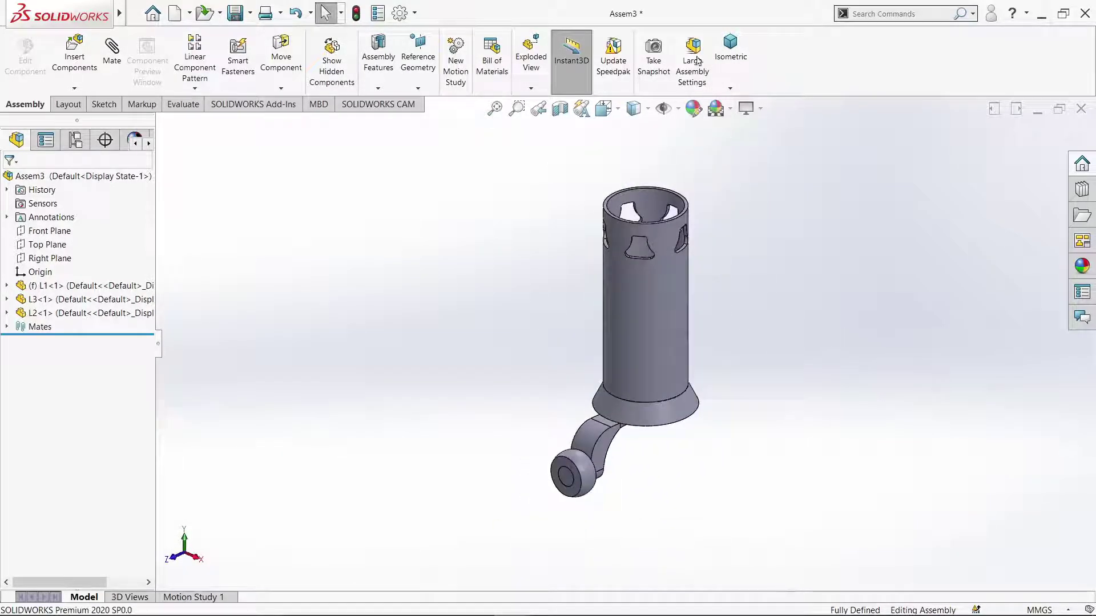
click(731, 51)
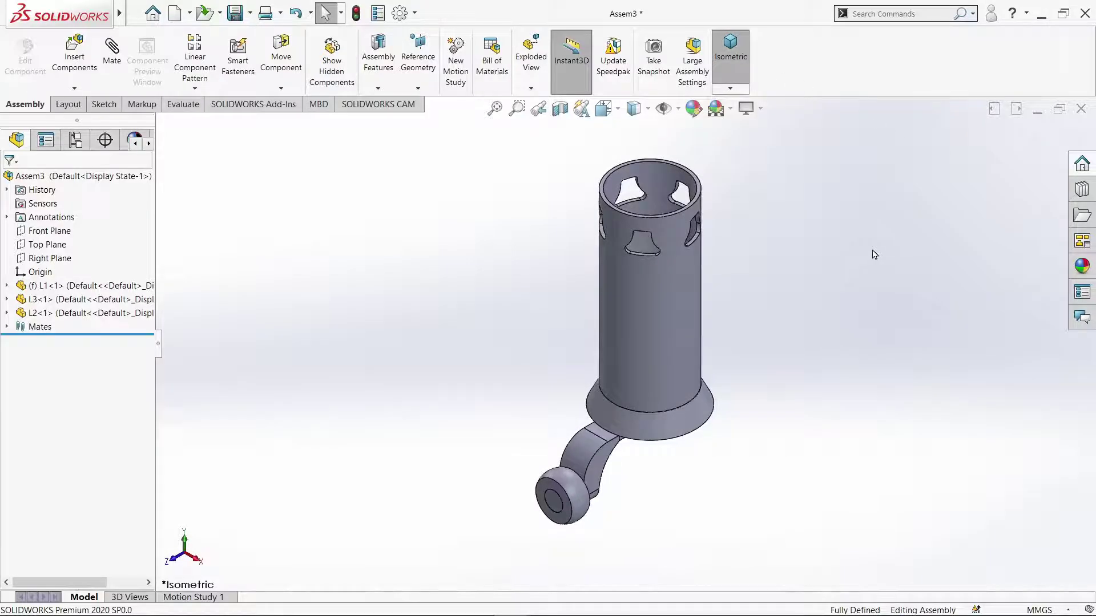